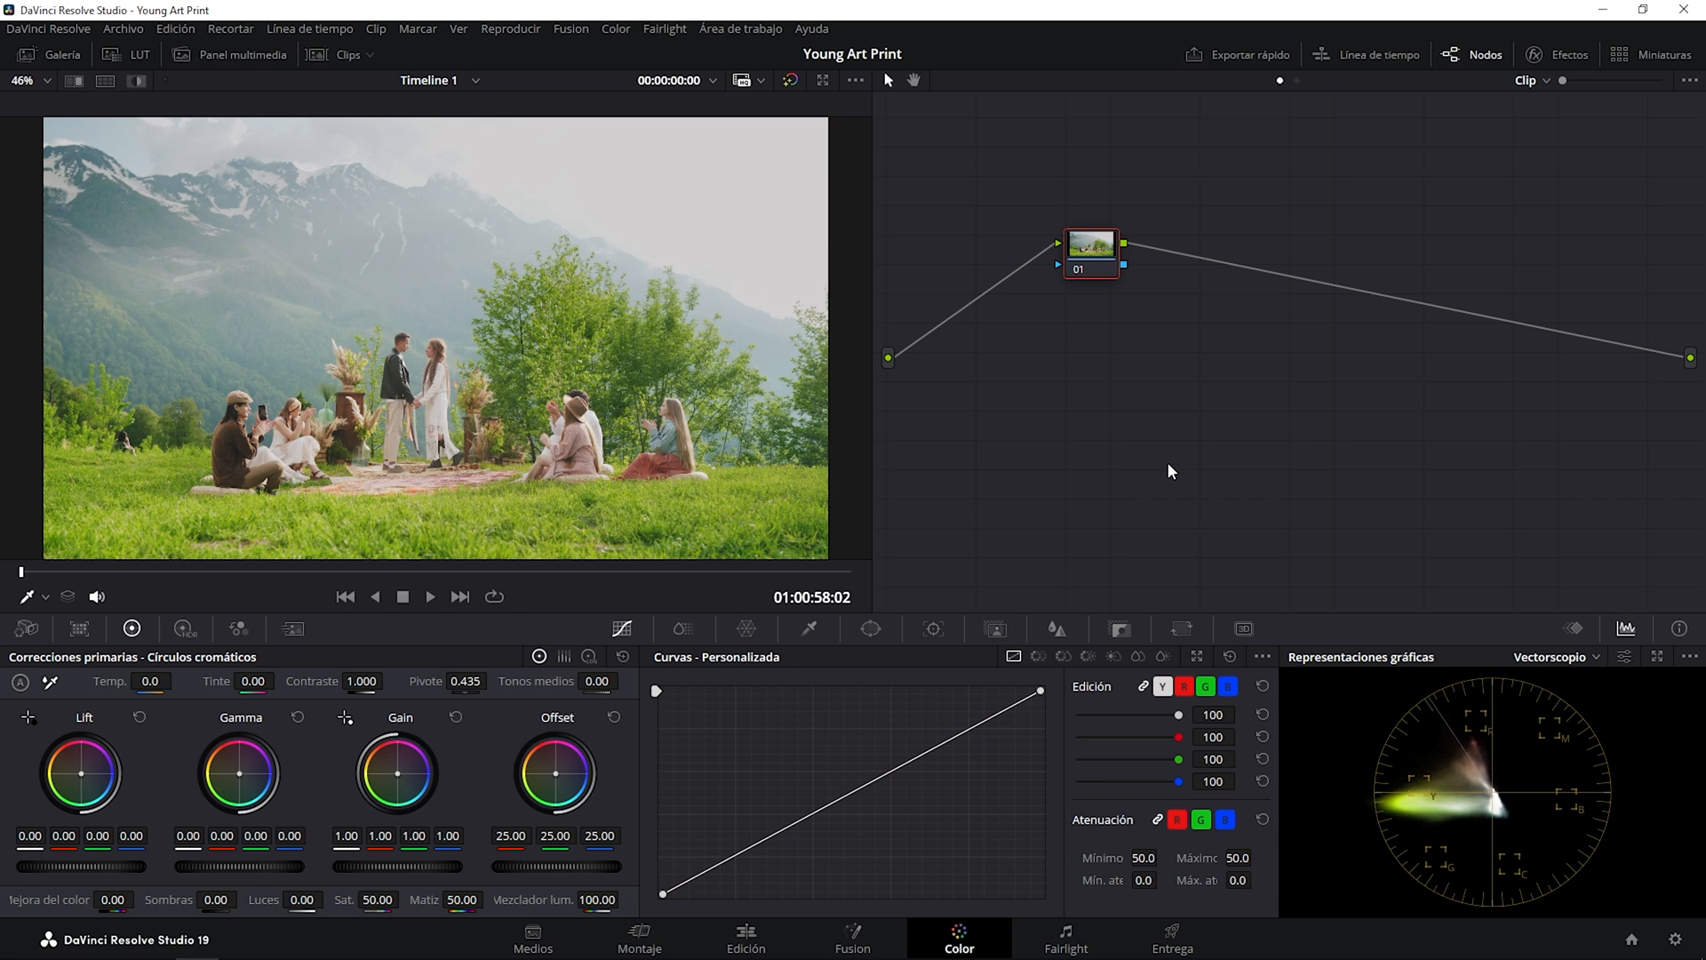
# Import the still Young Art Print_1.5.1.drx from the Young Art Print Powergrade folder into the gallery album PowerGrade 5.
pyautogui.click(71, 60)
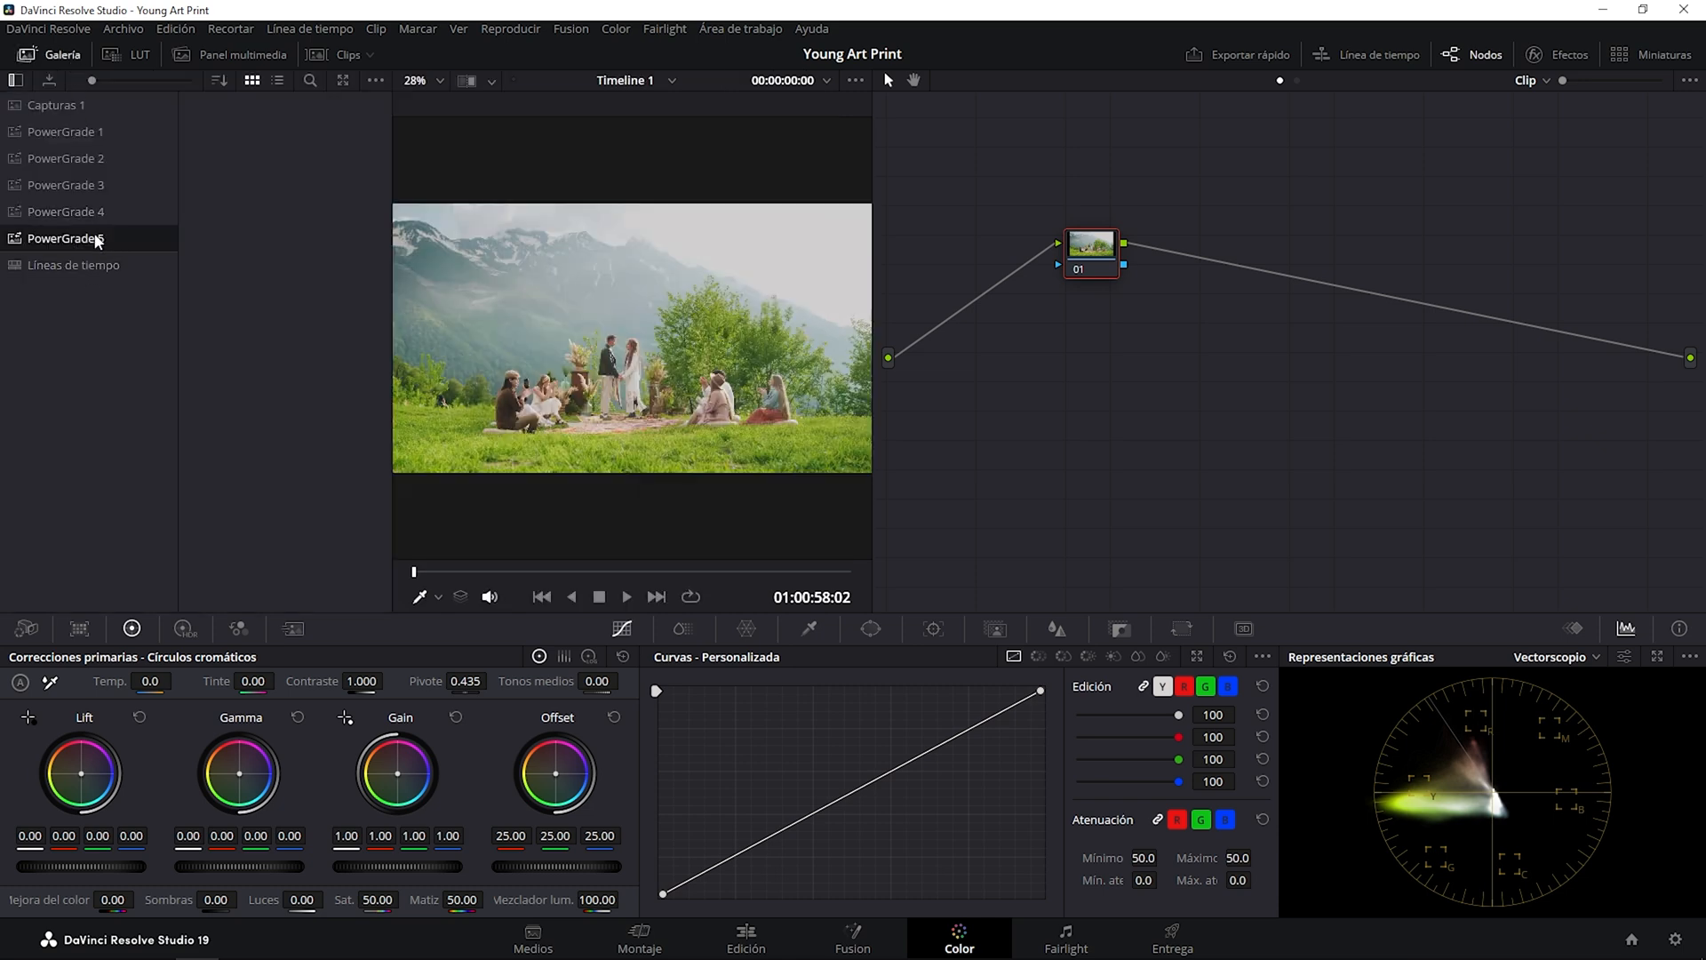
pyautogui.rightClick(272, 213)
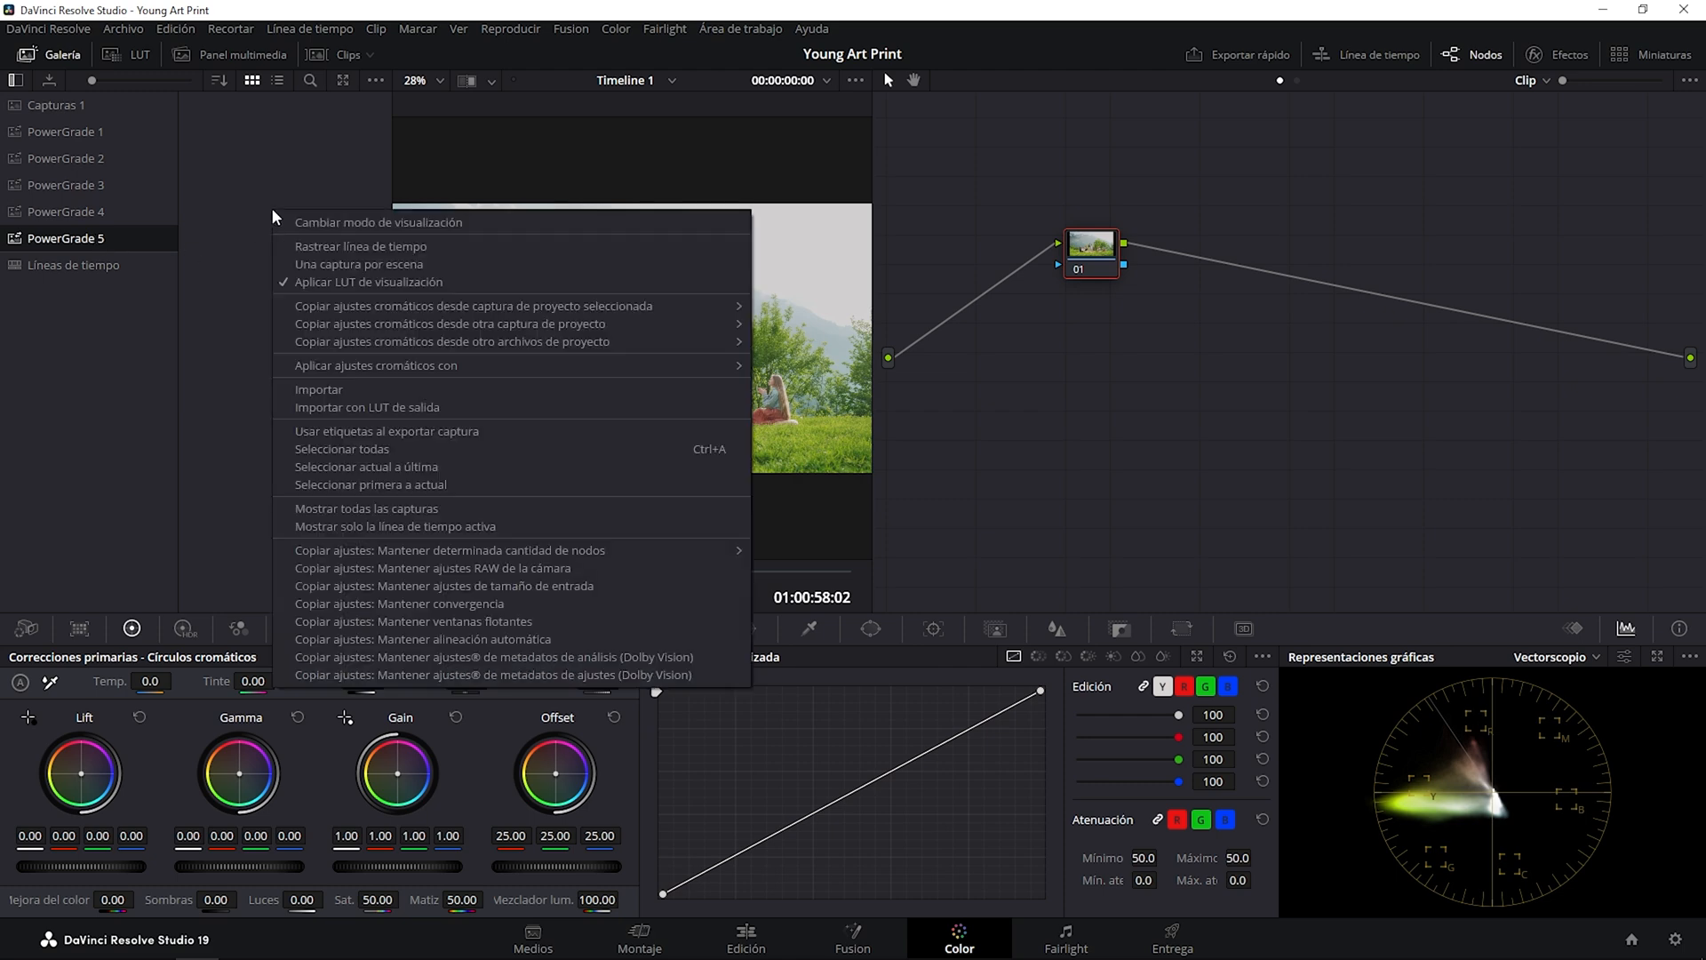
pyautogui.click(334, 395)
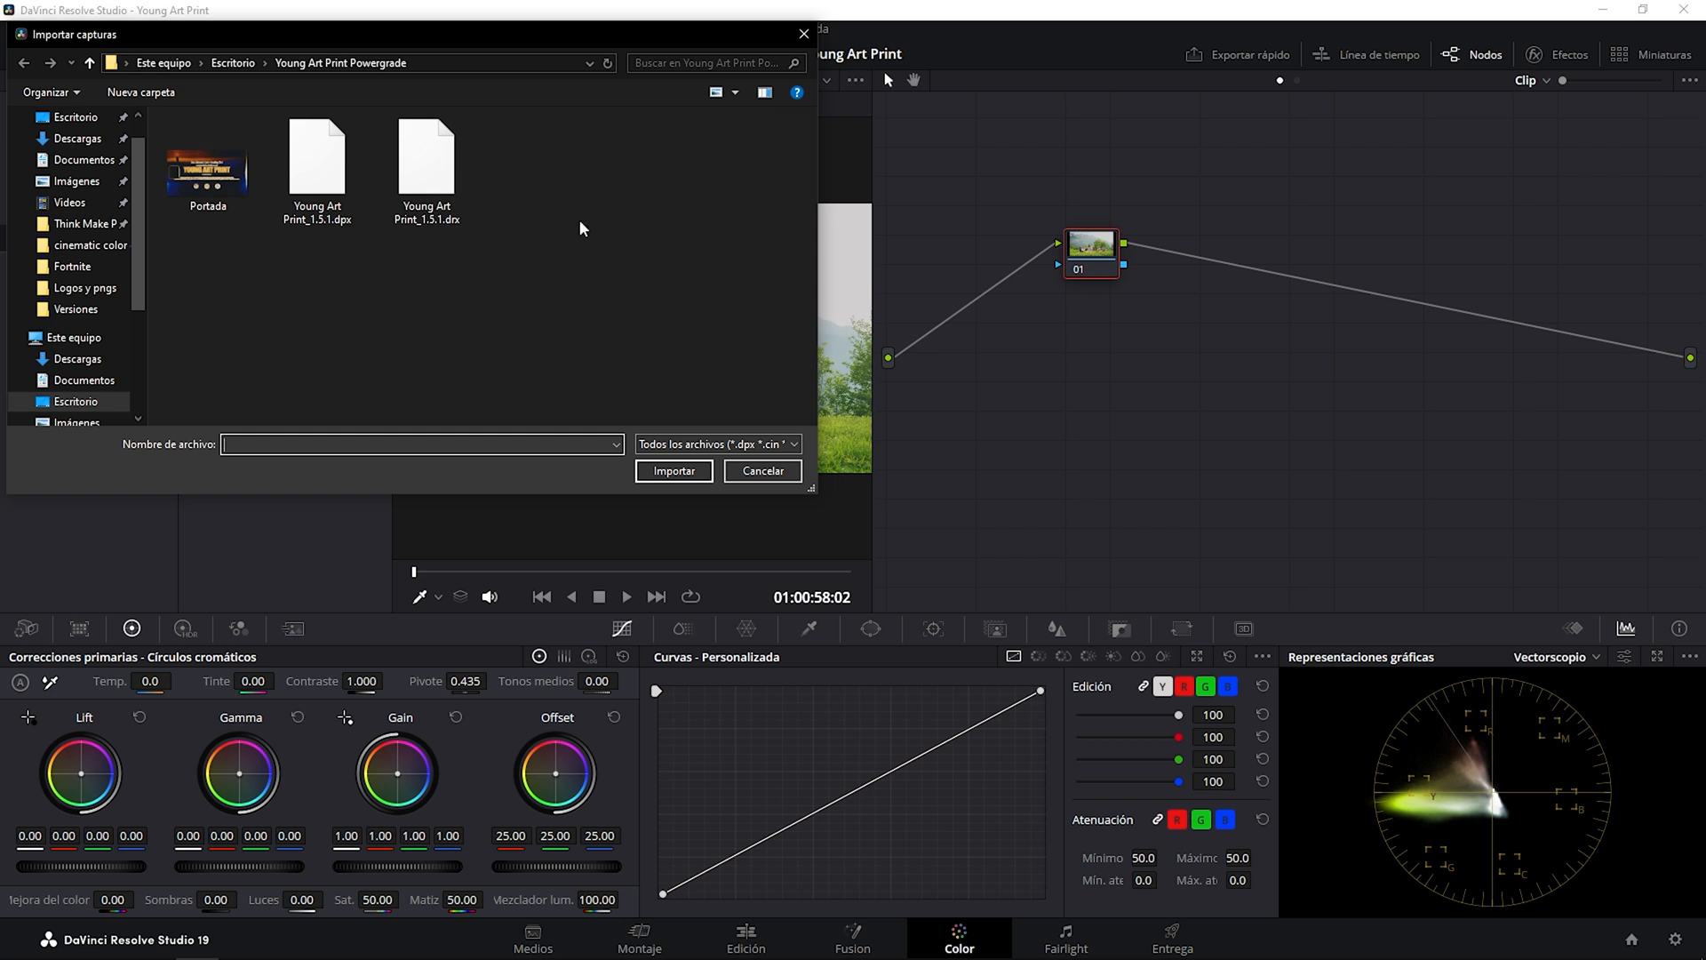
pyautogui.moveTo(548, 257); pyautogui.dragTo(155, 143)
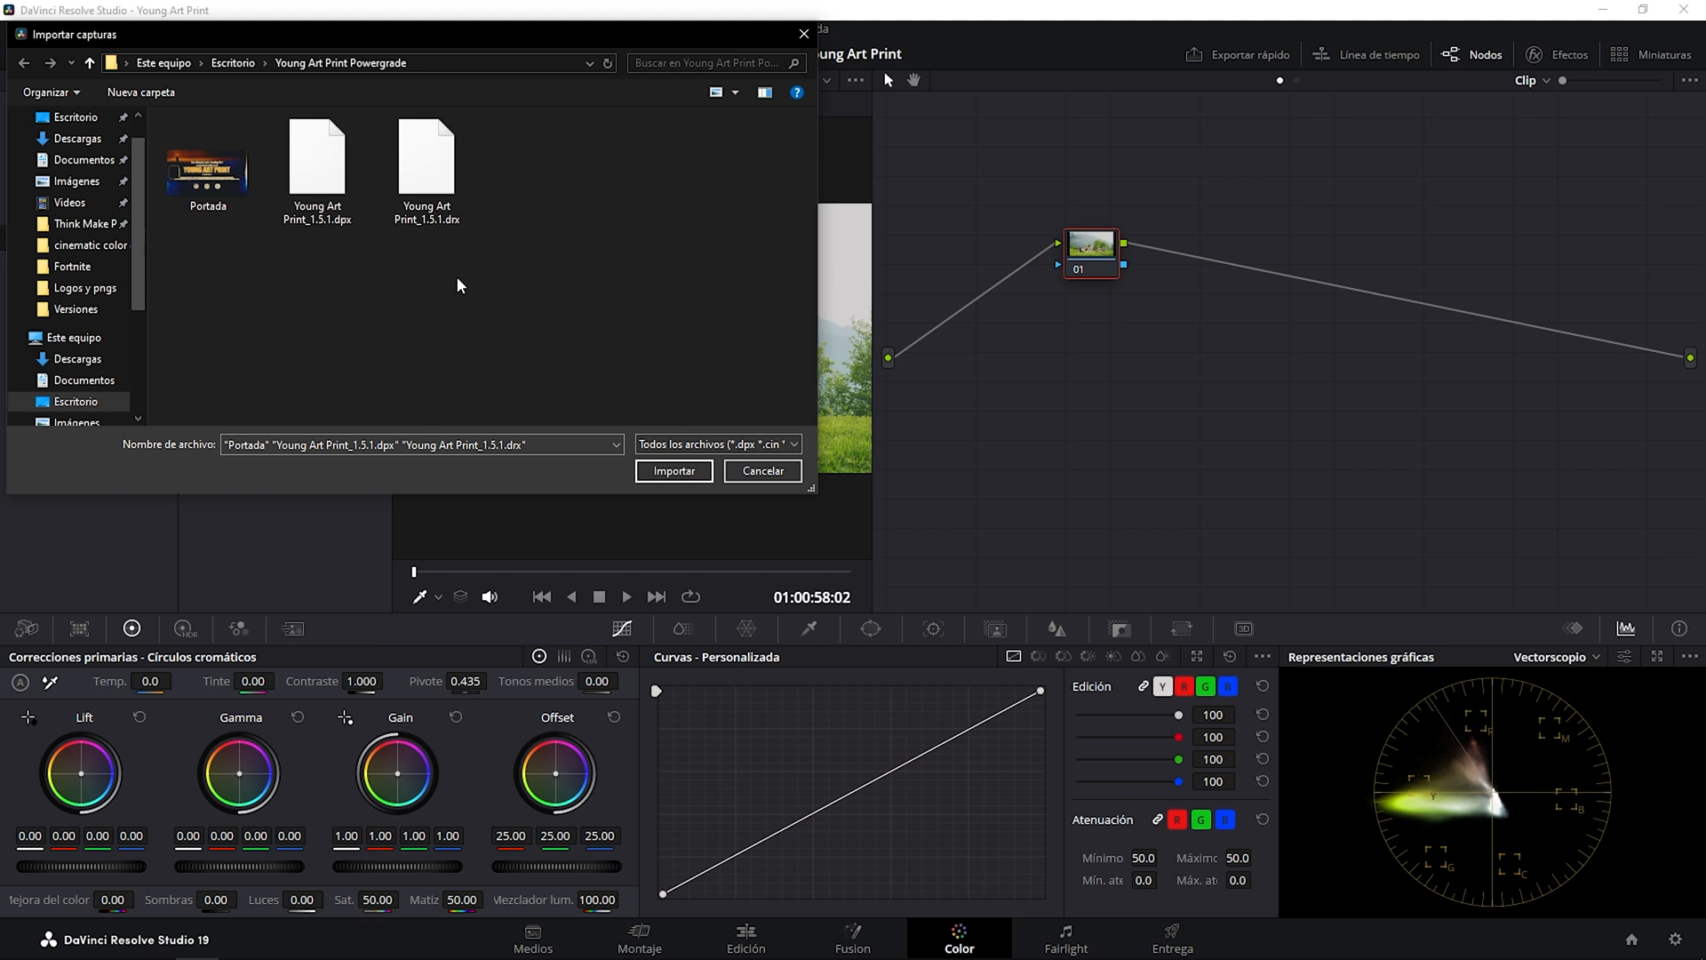
pyautogui.click(444, 180)
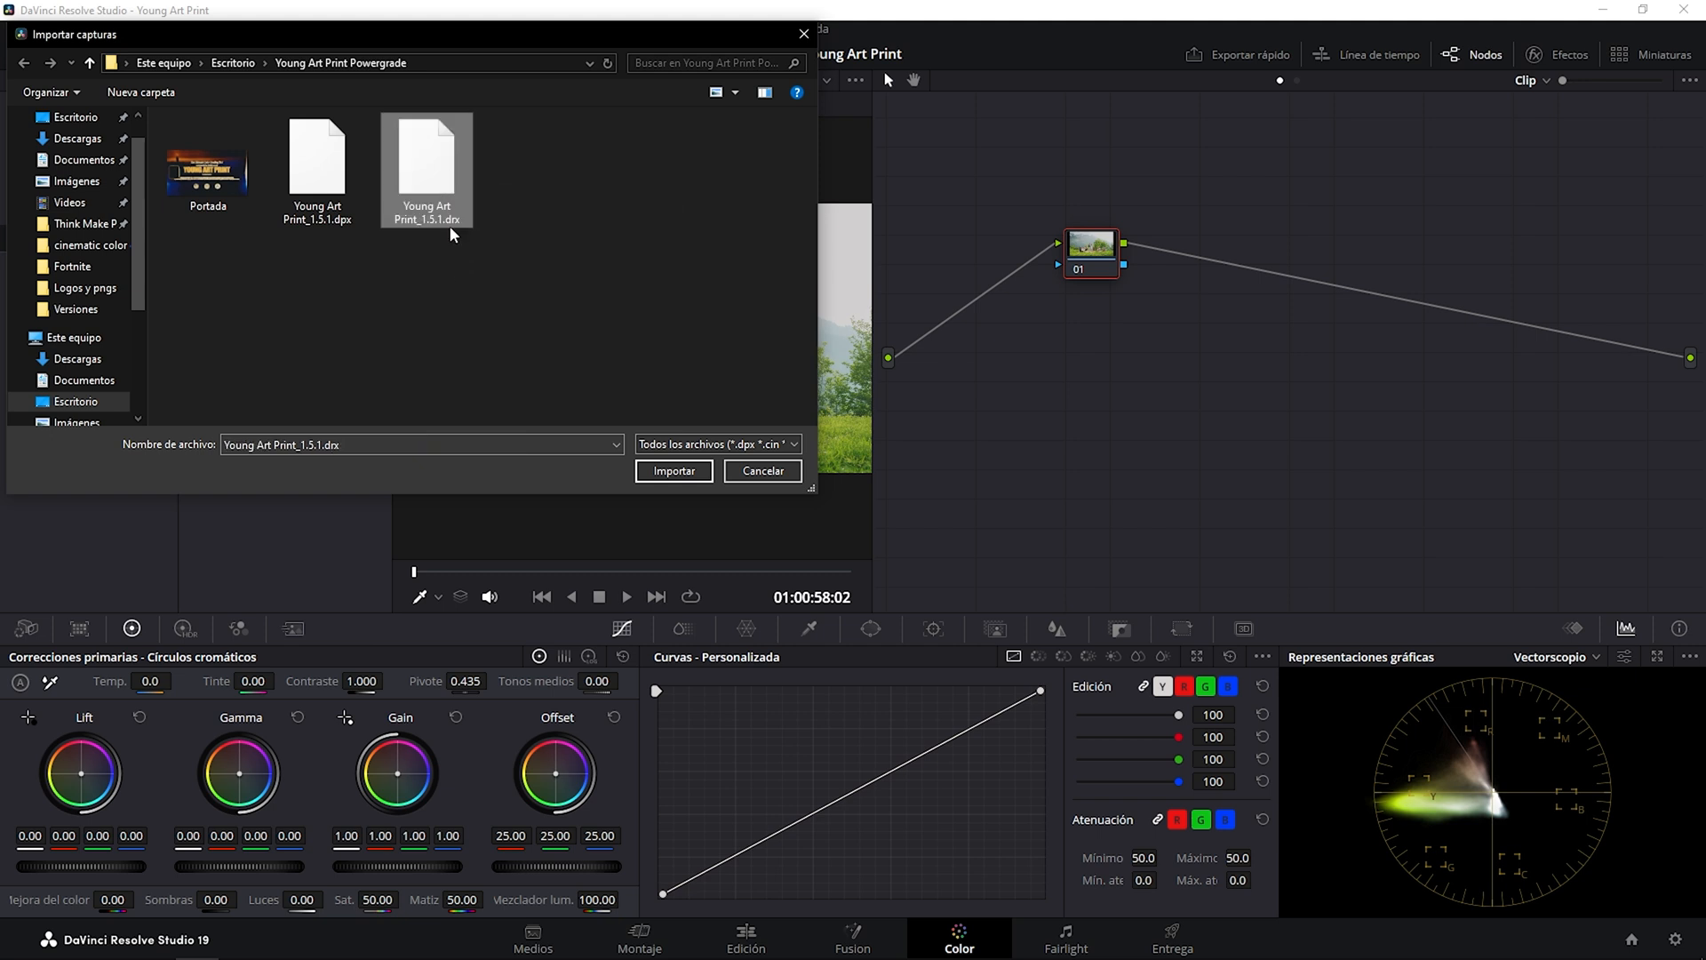
pyautogui.click(690, 481)
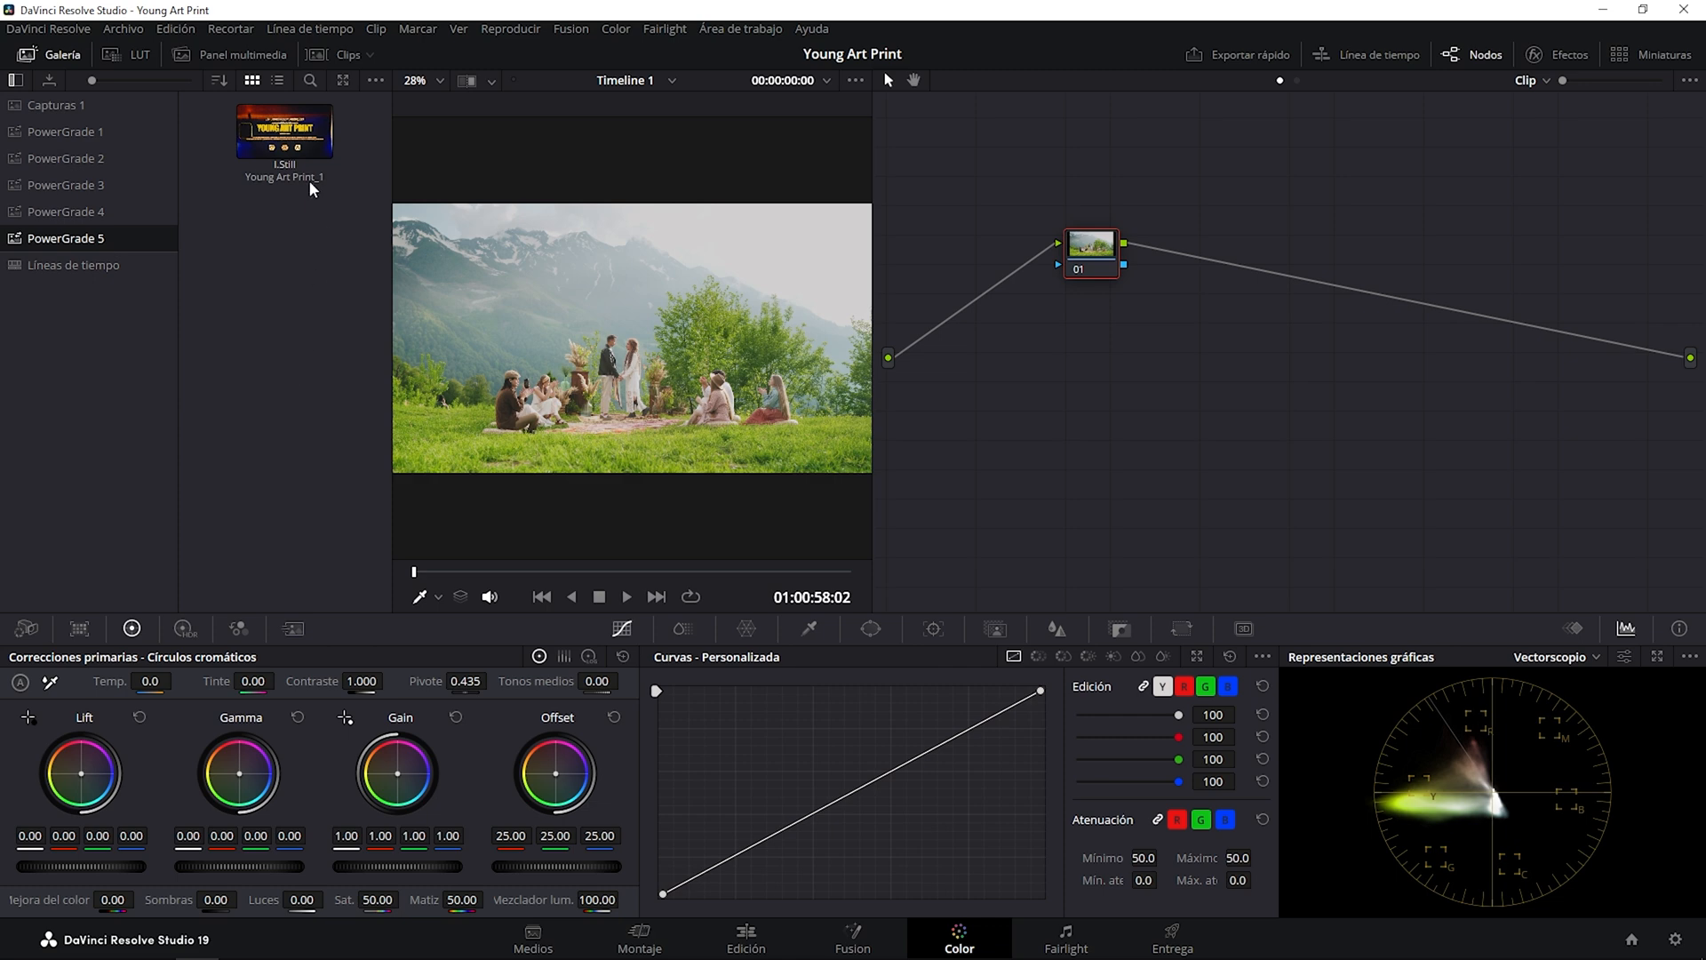
# Apply the grade of the imported Young Art Print still to the clip and hide the gallery.
pyautogui.rightClick(296, 141)
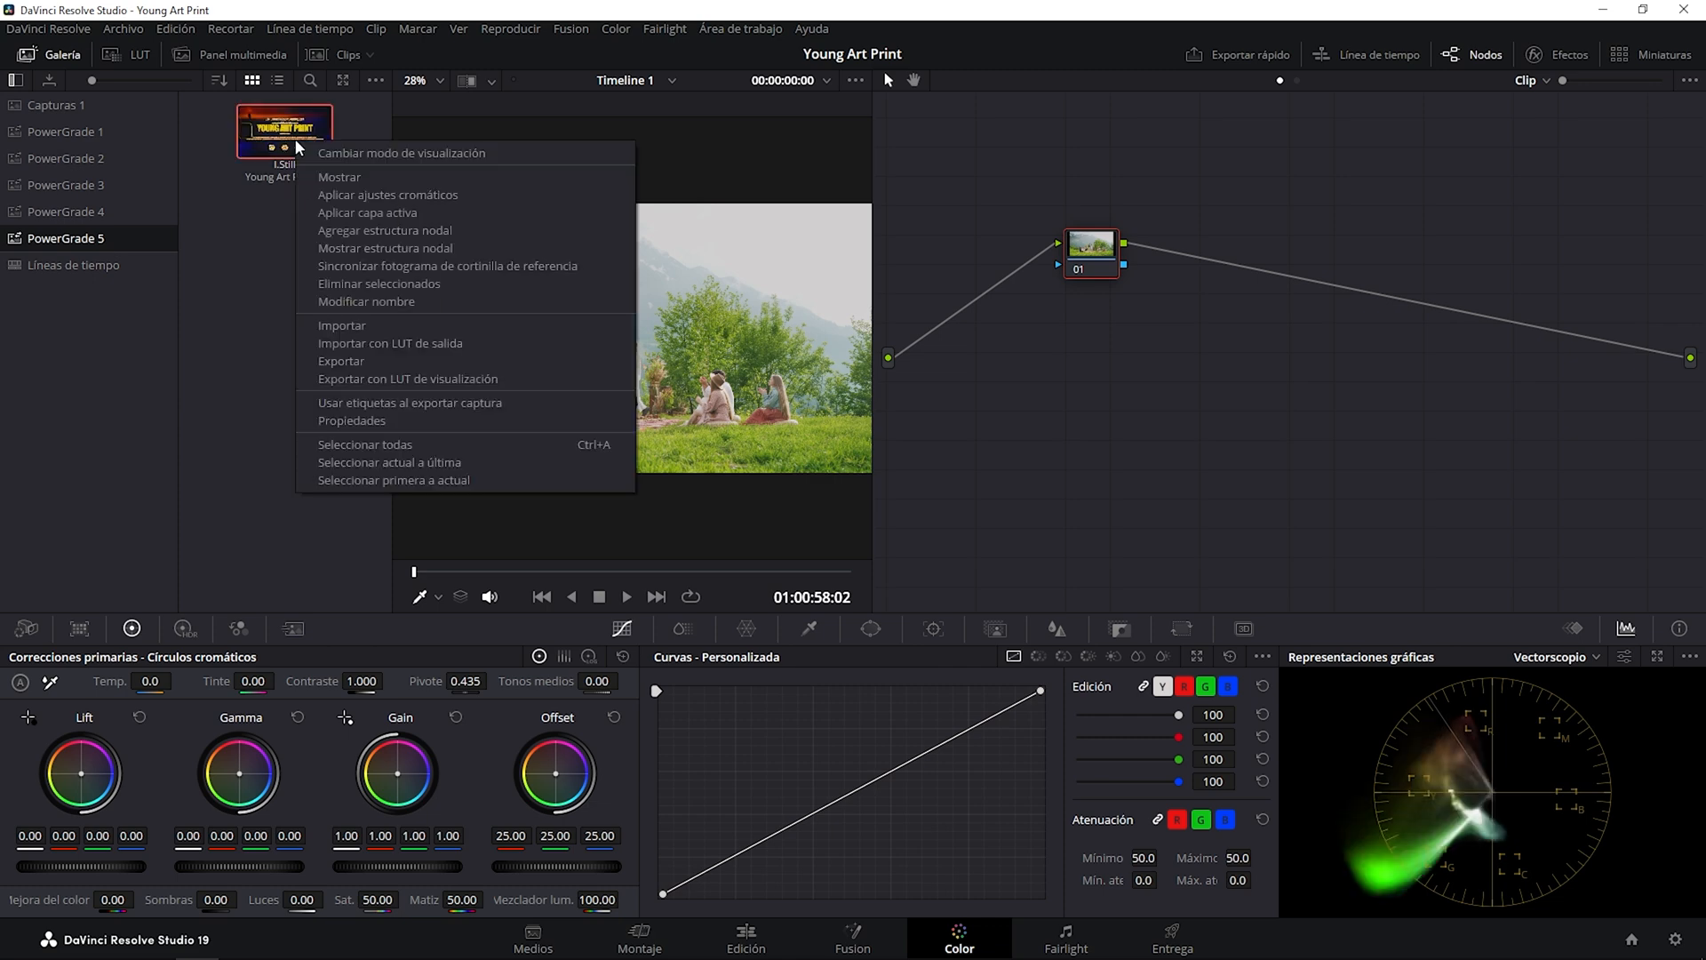
pyautogui.click(312, 197)
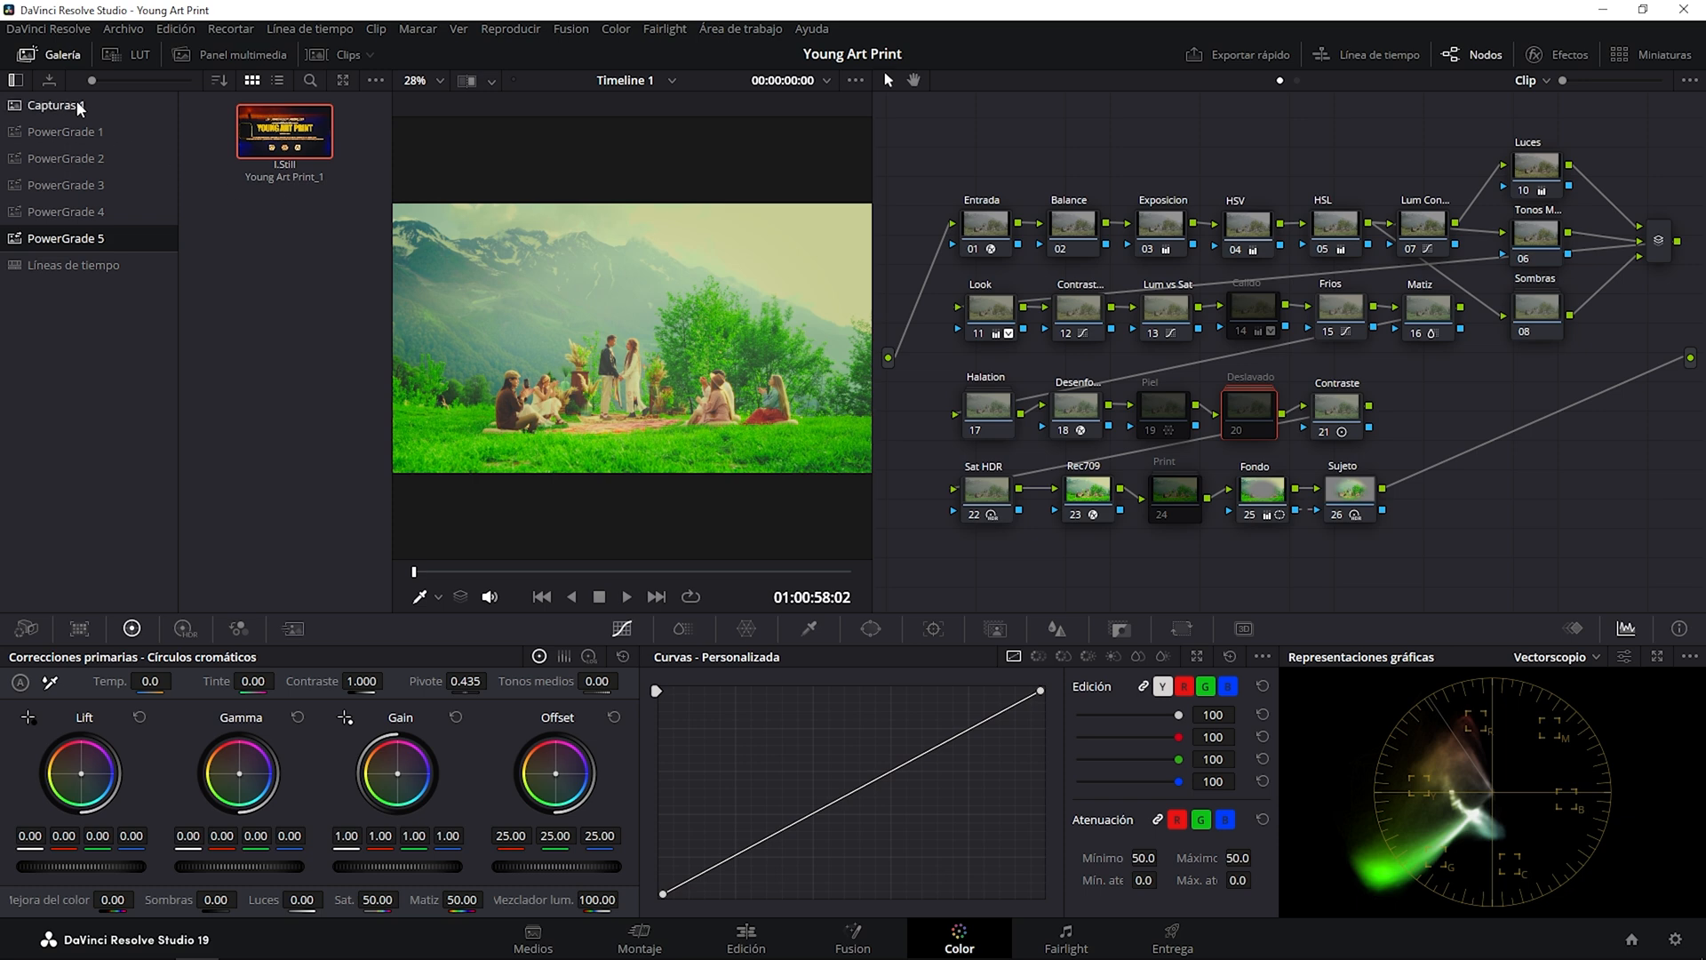
pyautogui.click(62, 57)
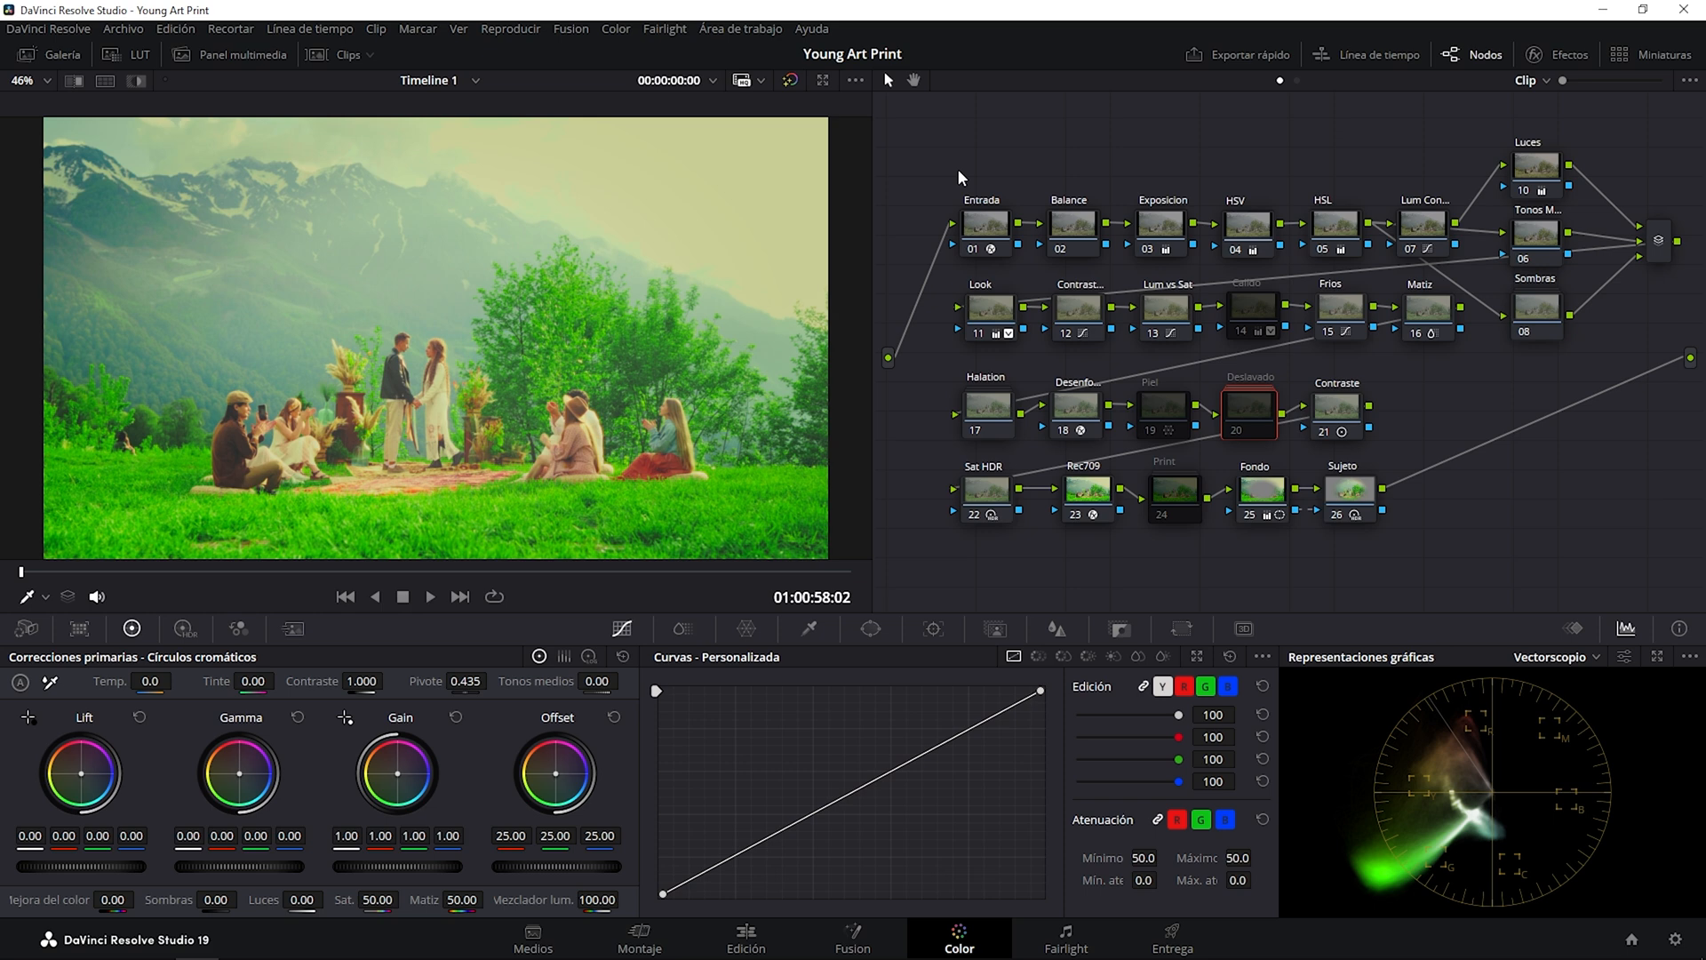
# Set the Entrada node's input color space to Sony S-Gamut3.Cine and its input gamma to Sony S-Log3.
pyautogui.click(986, 227)
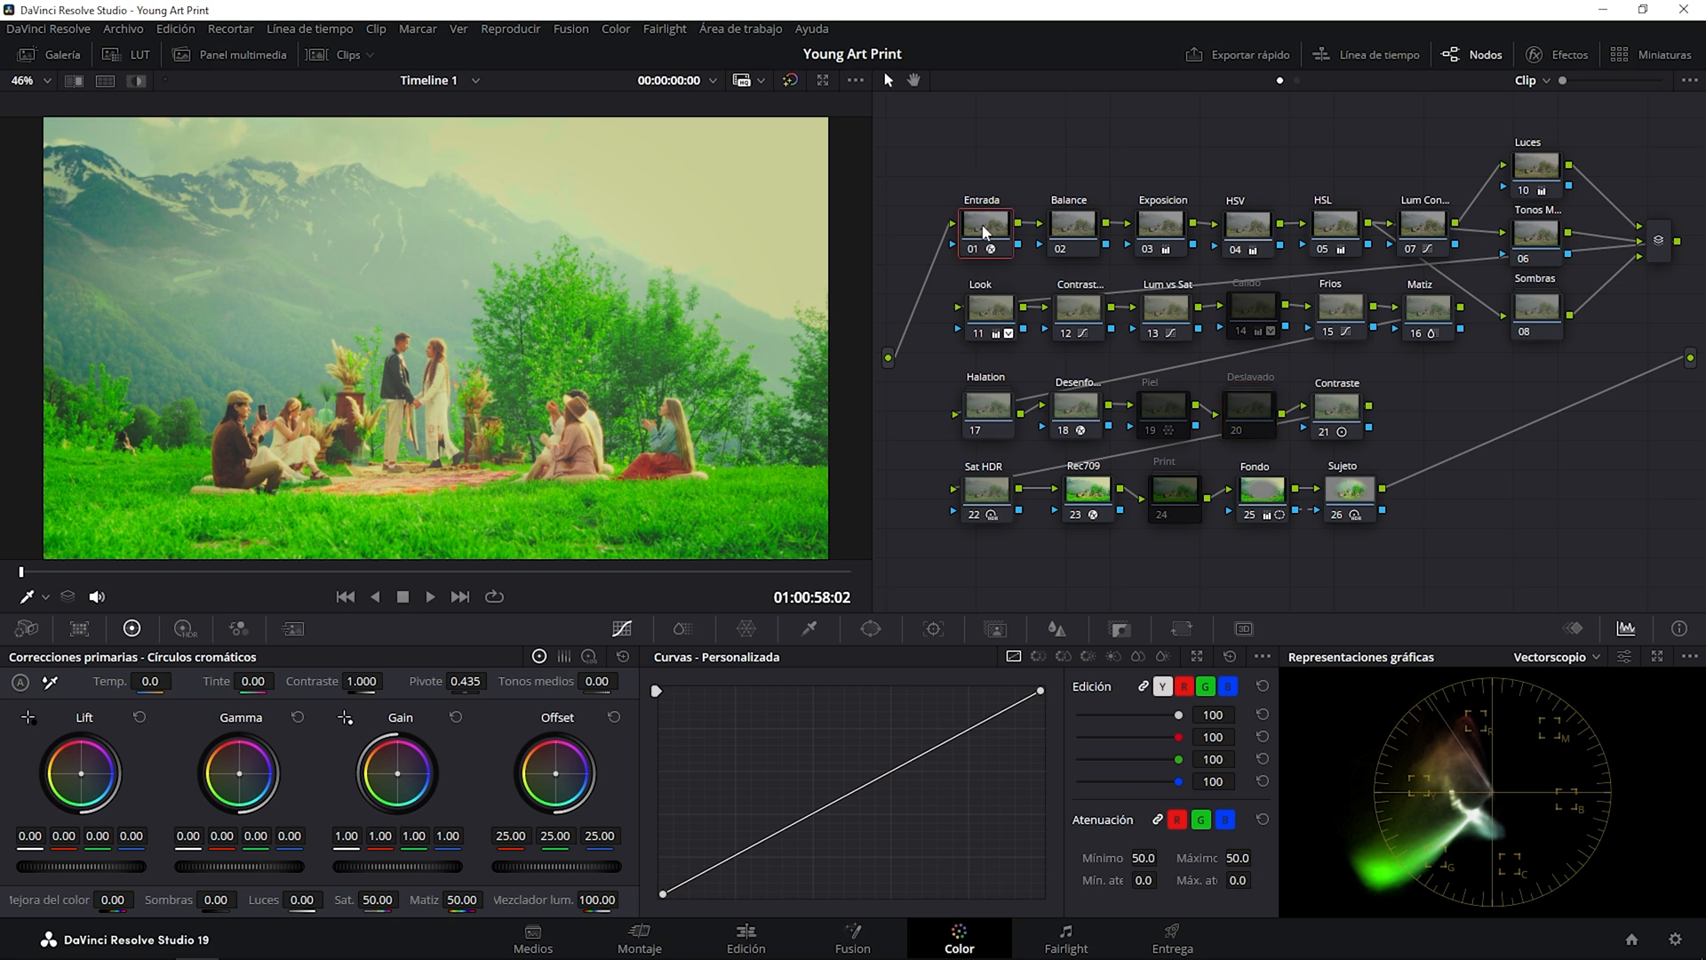
pyautogui.click(1564, 57)
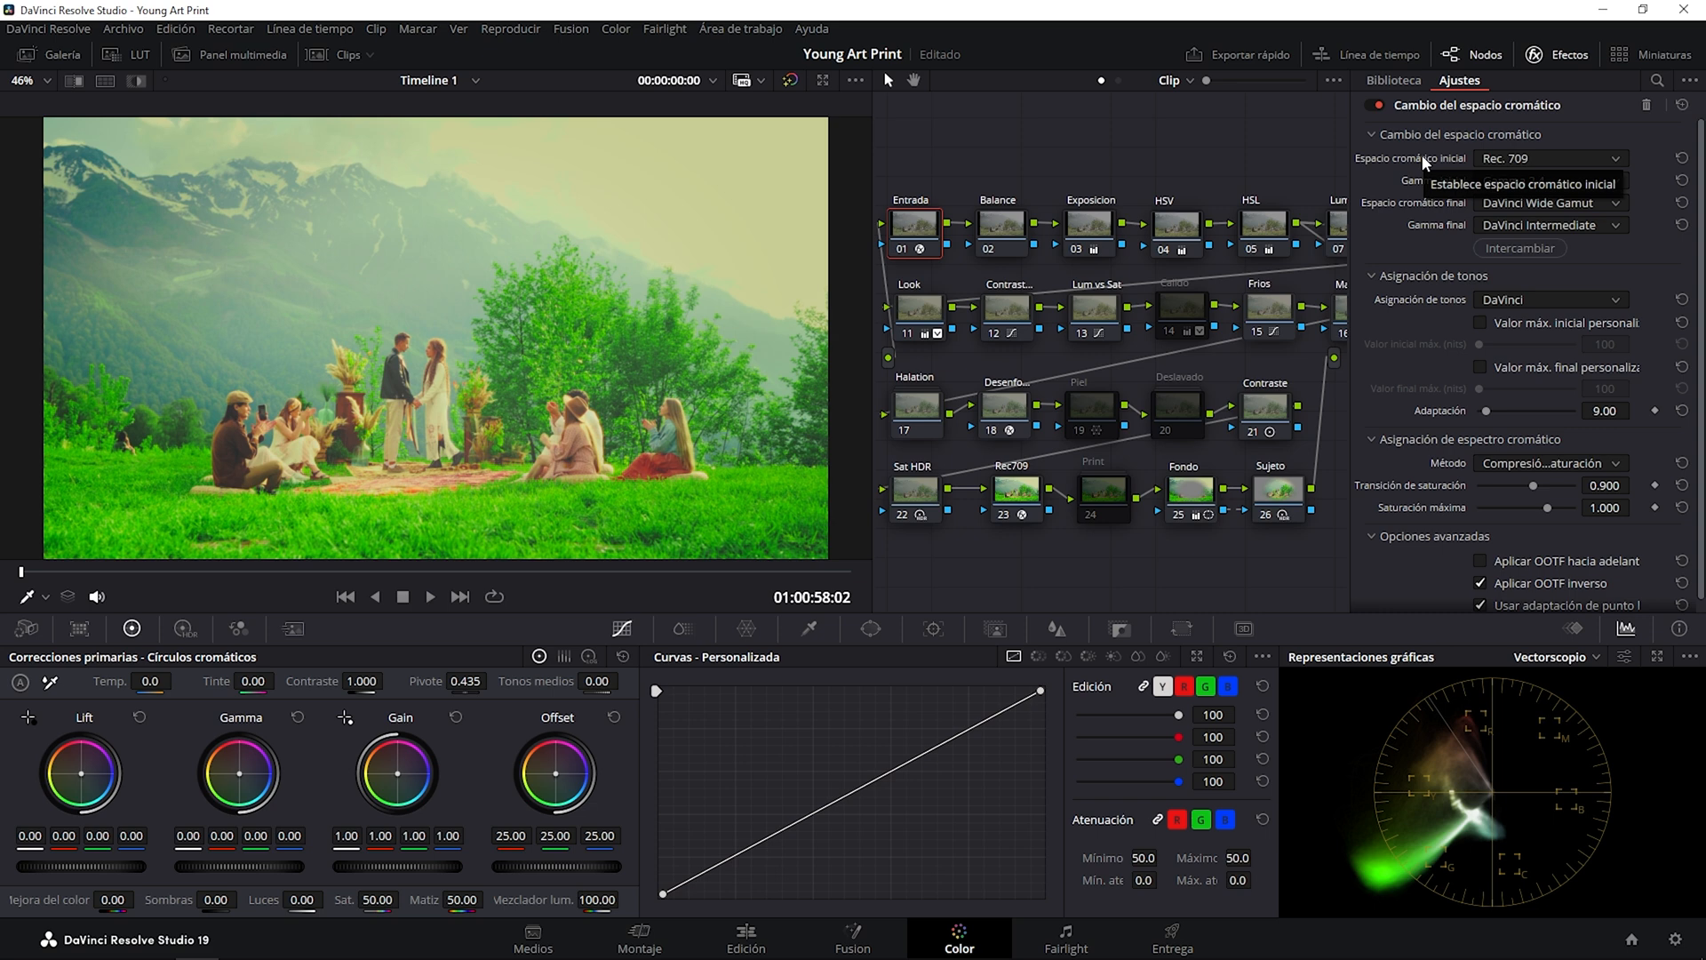
pyautogui.click(1546, 158)
pyautogui.press('Down')
pyautogui.press('Down')
pyautogui.press('Down')
pyautogui.press('Down')
pyautogui.press('Down')
pyautogui.press('Down')
pyautogui.press('Down')
pyautogui.press('Down')
pyautogui.press('Down')
pyautogui.press('Down')
pyautogui.press('Return')
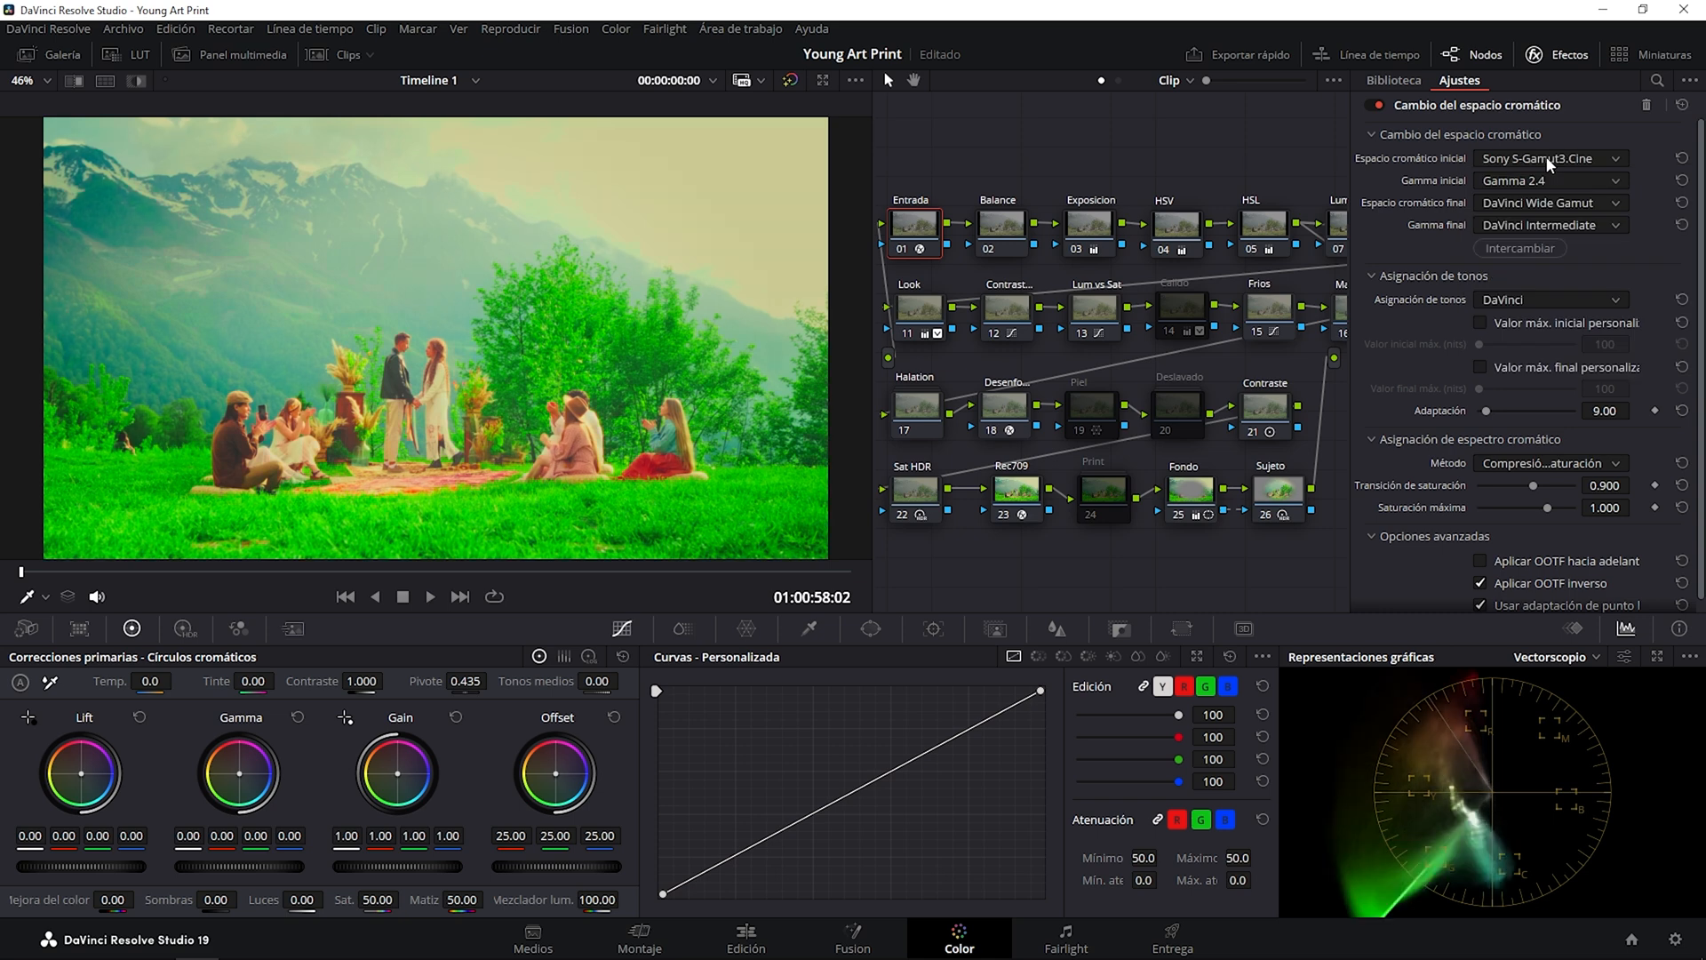
pyautogui.click(1570, 174)
pyautogui.press('Down')
pyautogui.press('Down')
pyautogui.press('Down')
pyautogui.press('Down')
pyautogui.press('Down')
pyautogui.press('Down')
pyautogui.press('Down')
pyautogui.press('Down')
pyautogui.press('Down')
pyautogui.press('Down')
pyautogui.press('Down')
pyautogui.press('Return')
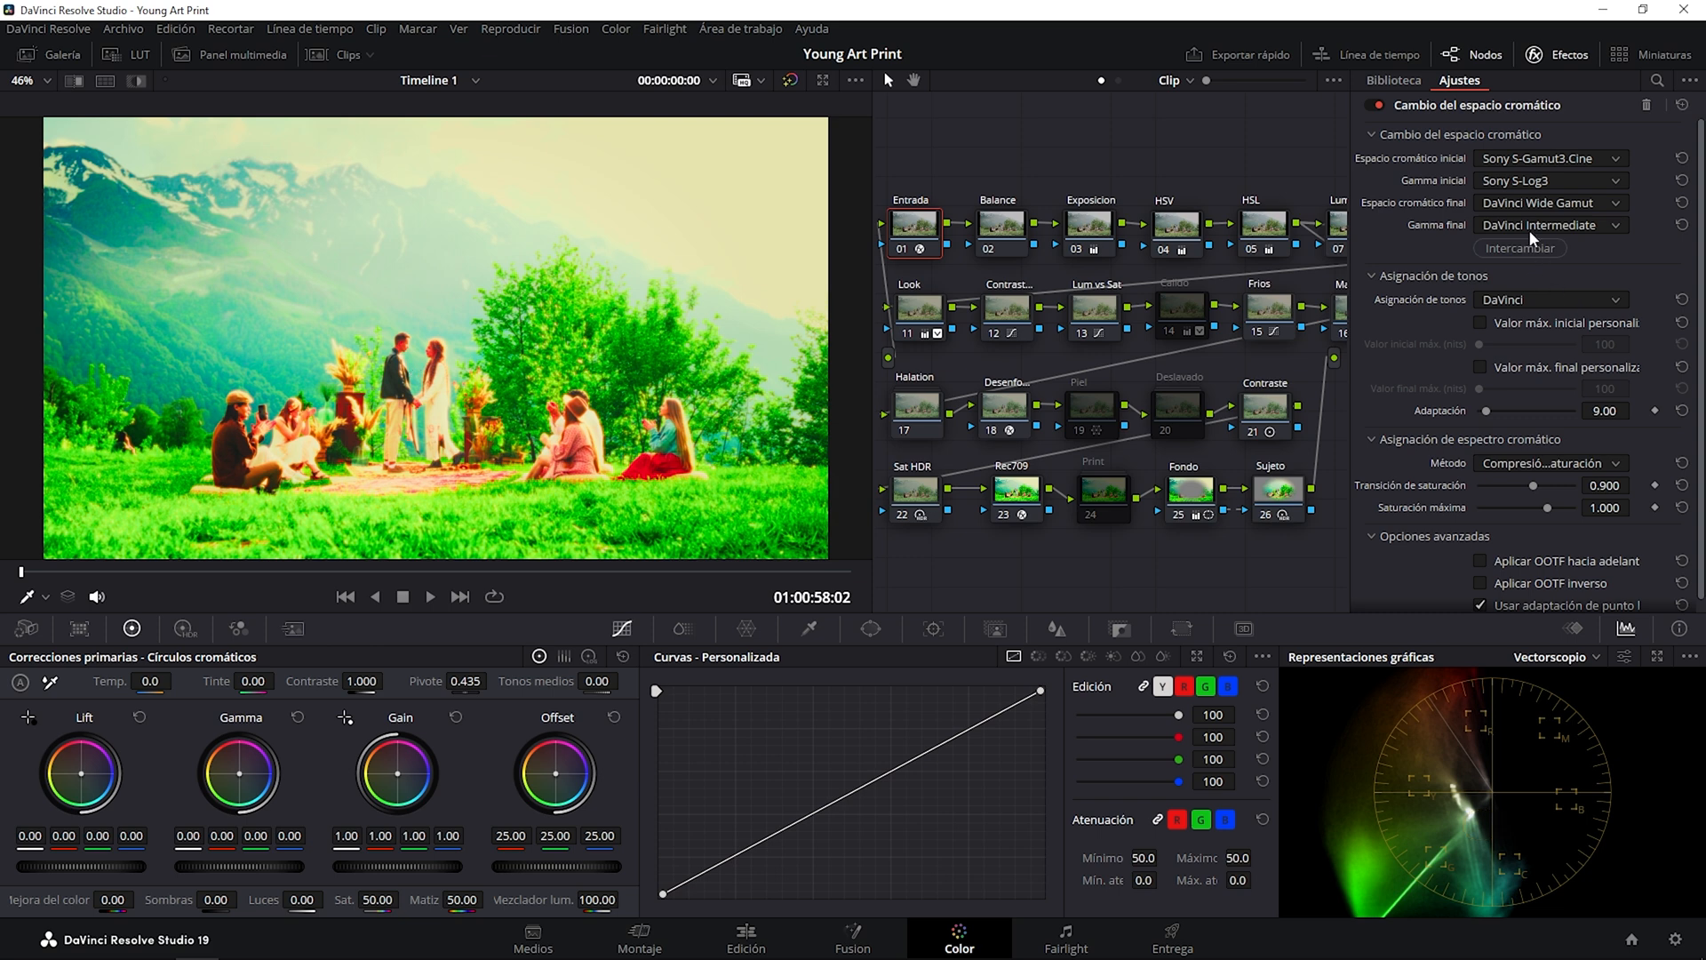
# Set the Entrada node's input color space to Rec. 2020 and its input gamma to Rec.2100 HLG.
pyautogui.click(1497, 159)
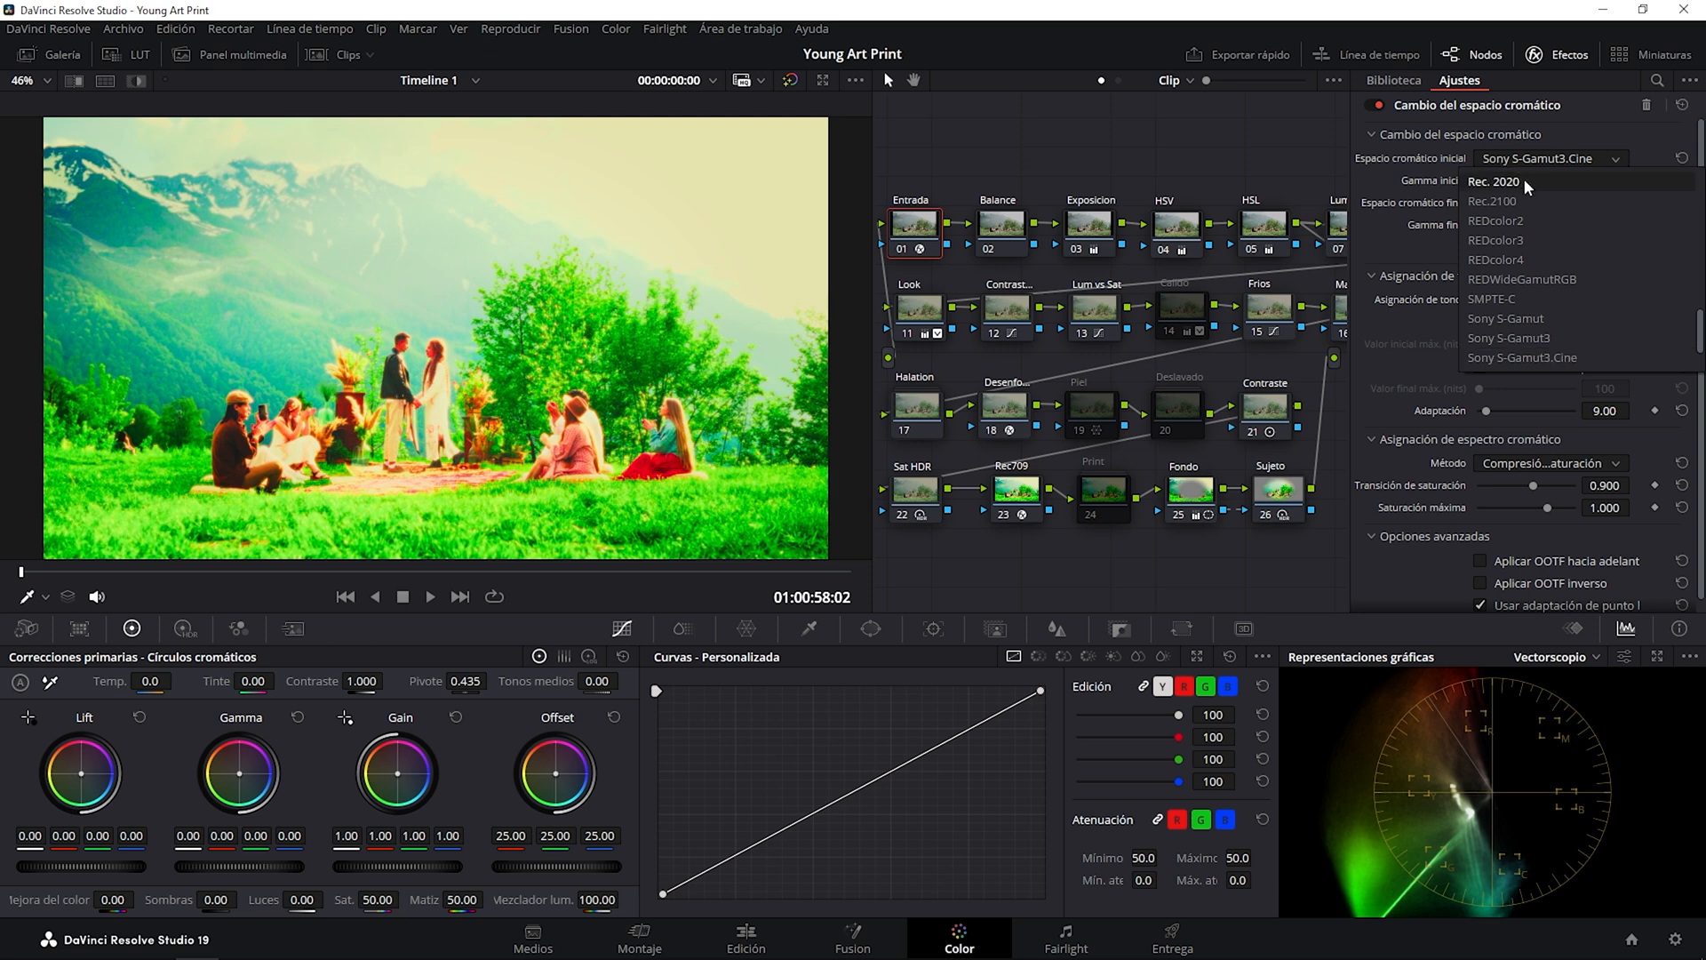
pyautogui.click(1522, 179)
pyautogui.click(1521, 178)
pyautogui.press('Up')
pyautogui.press('Up')
pyautogui.press('Up')
pyautogui.press('Up')
pyautogui.press('Up')
pyautogui.press('Up')
pyautogui.press('Up')
pyautogui.press('Up')
pyautogui.press('Up')
pyautogui.press('Up')
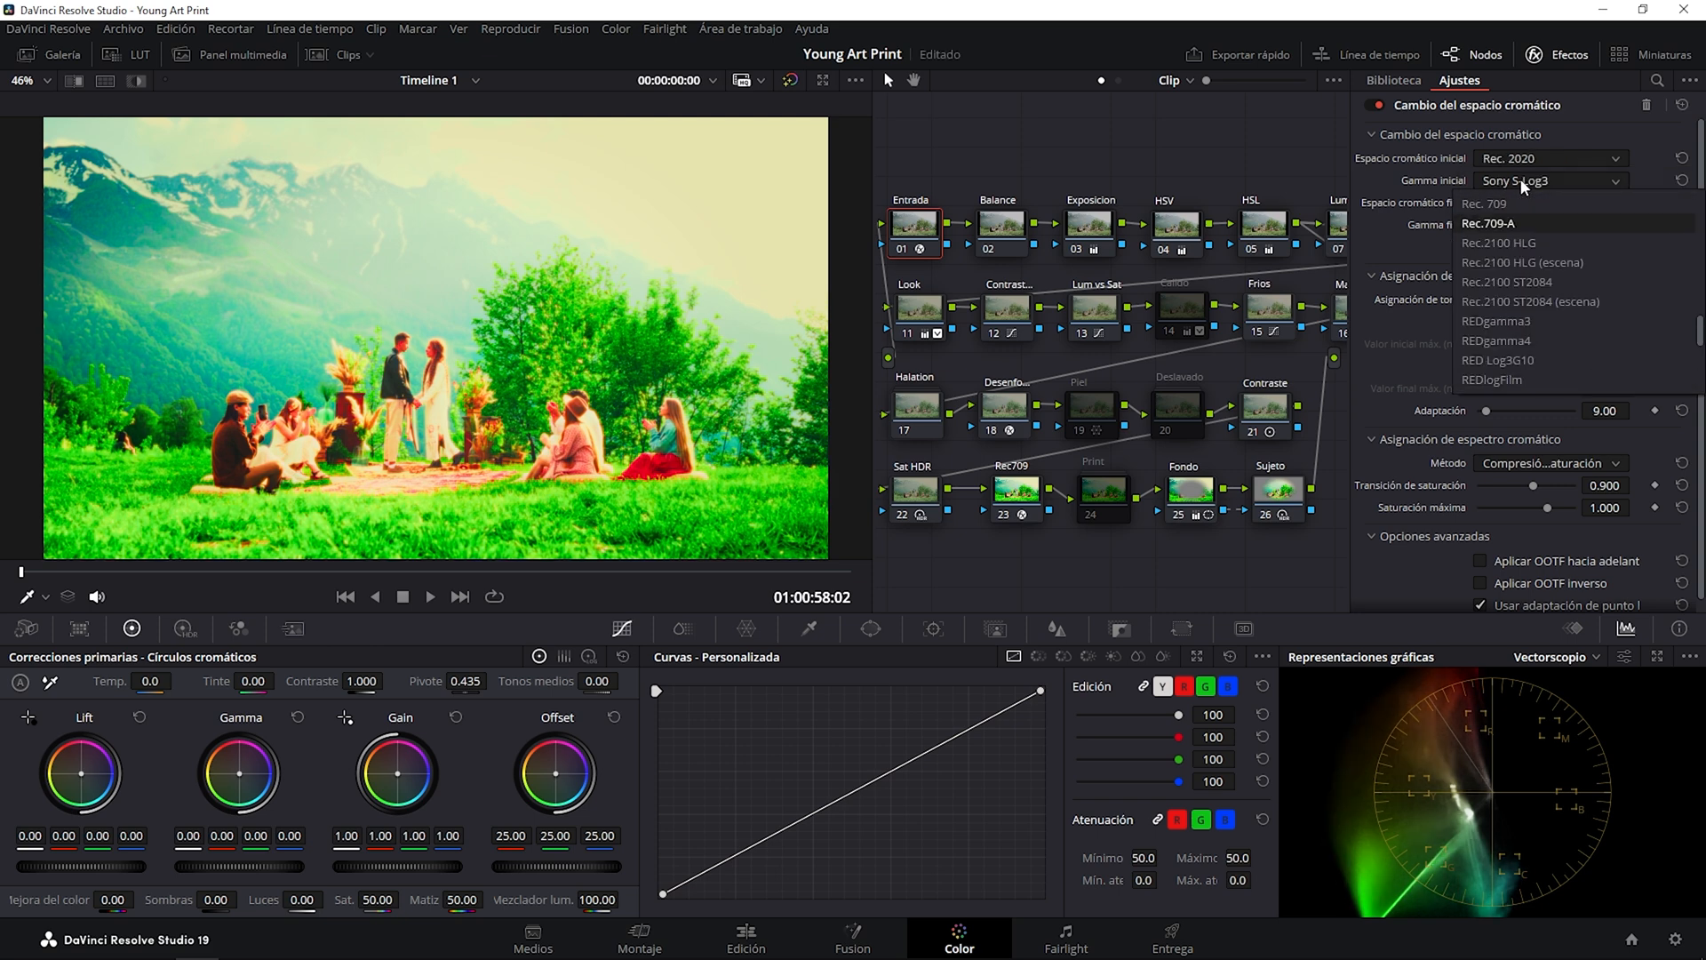
pyautogui.press('Return')
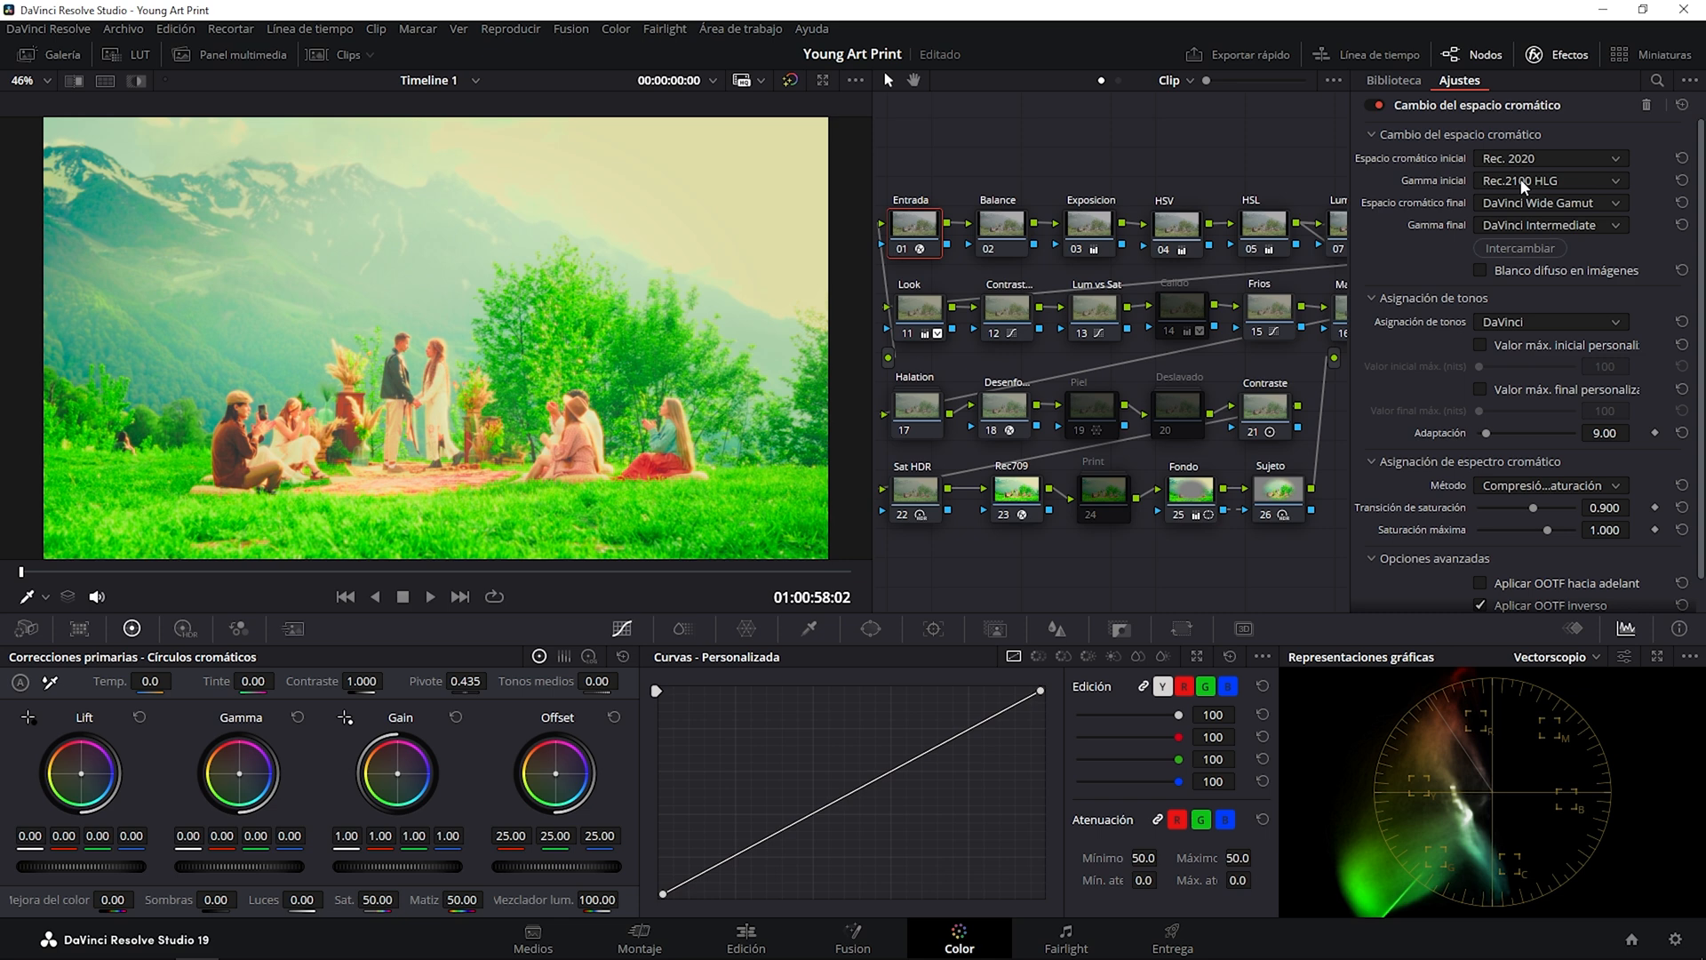
pyautogui.click(1522, 158)
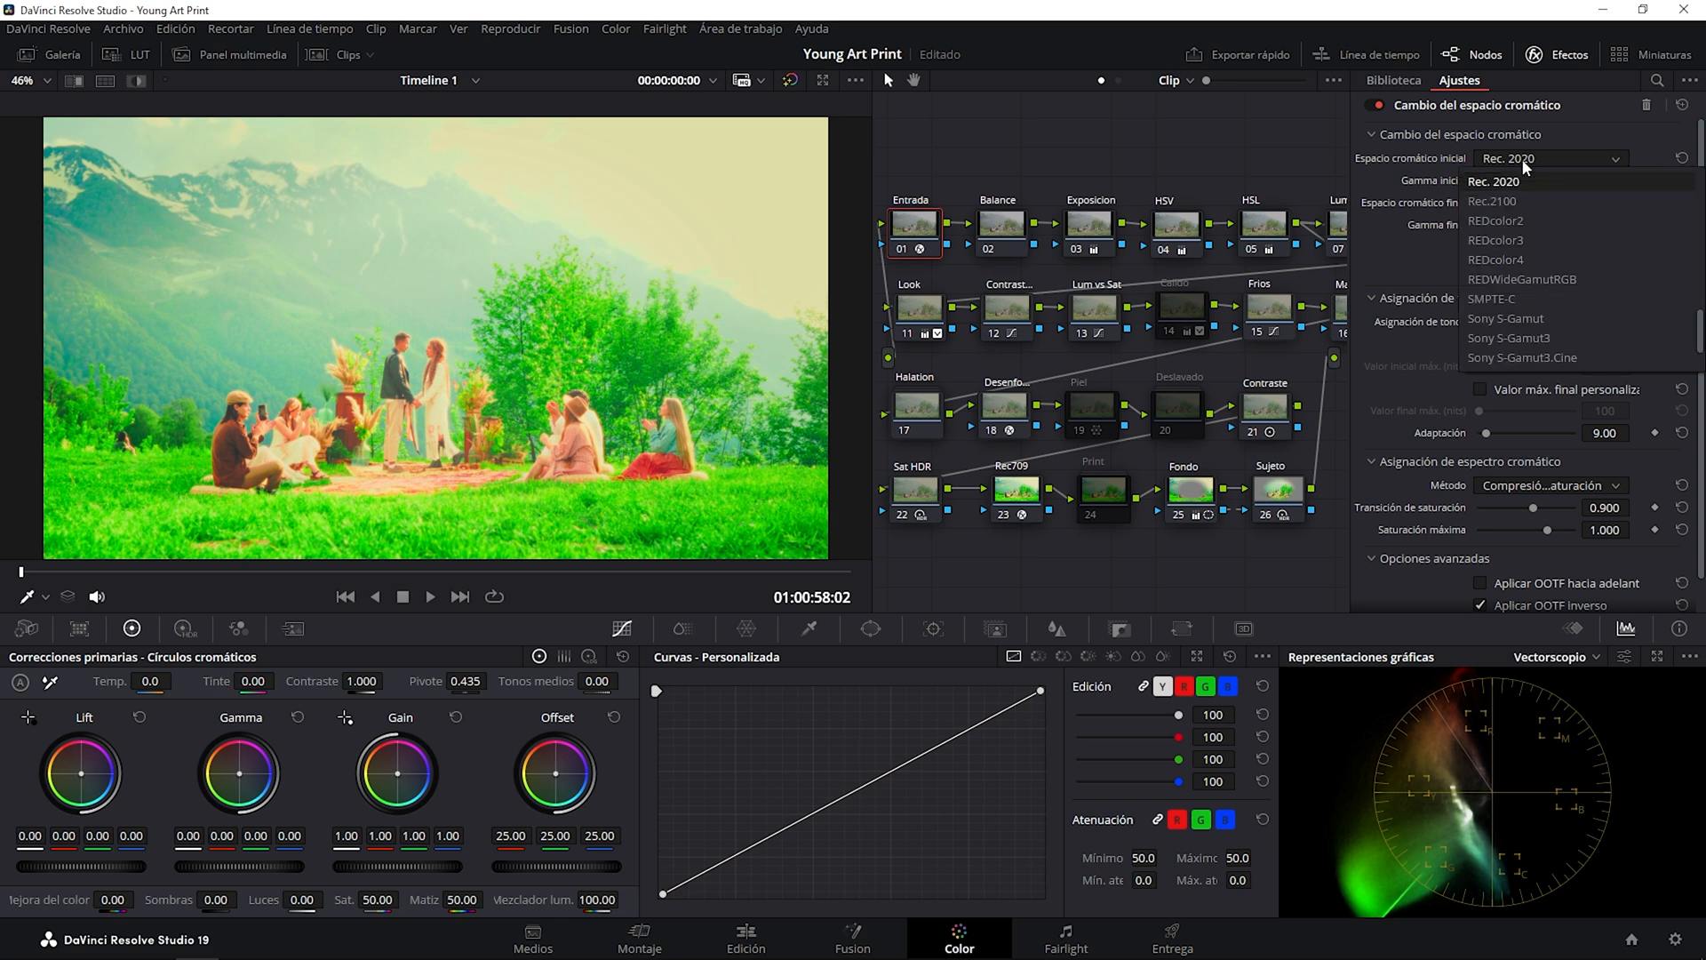
pyautogui.moveTo(1704, 318); pyautogui.dragTo(1704, 166)
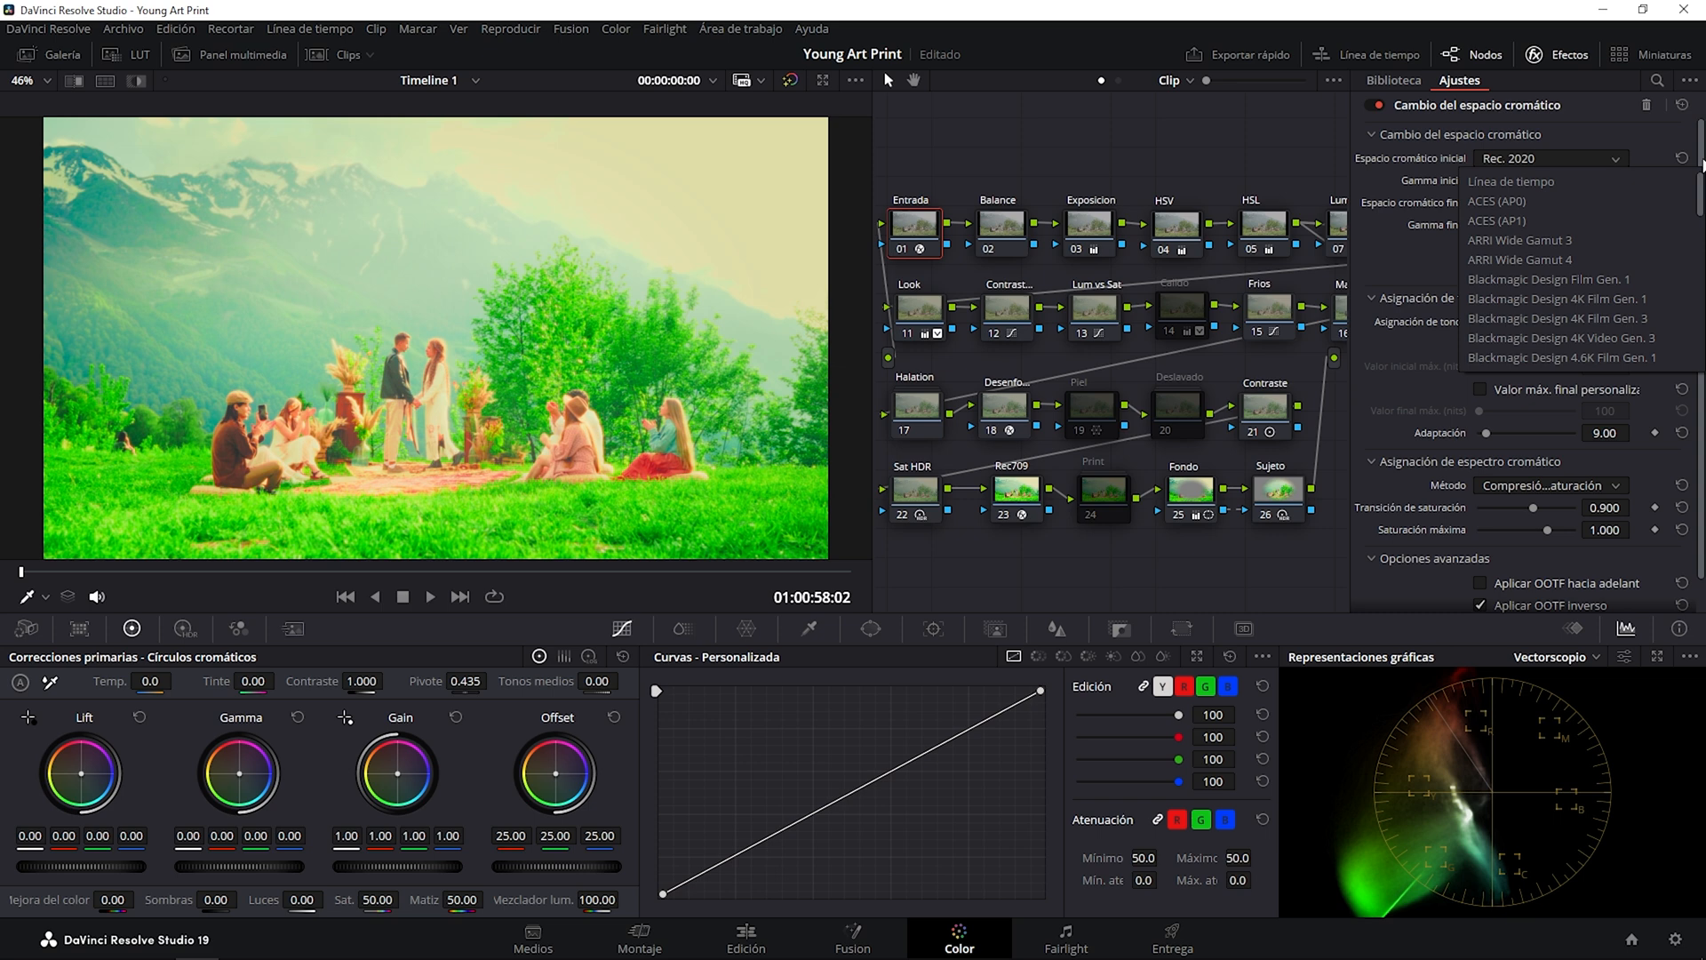
pyautogui.click(1590, 135)
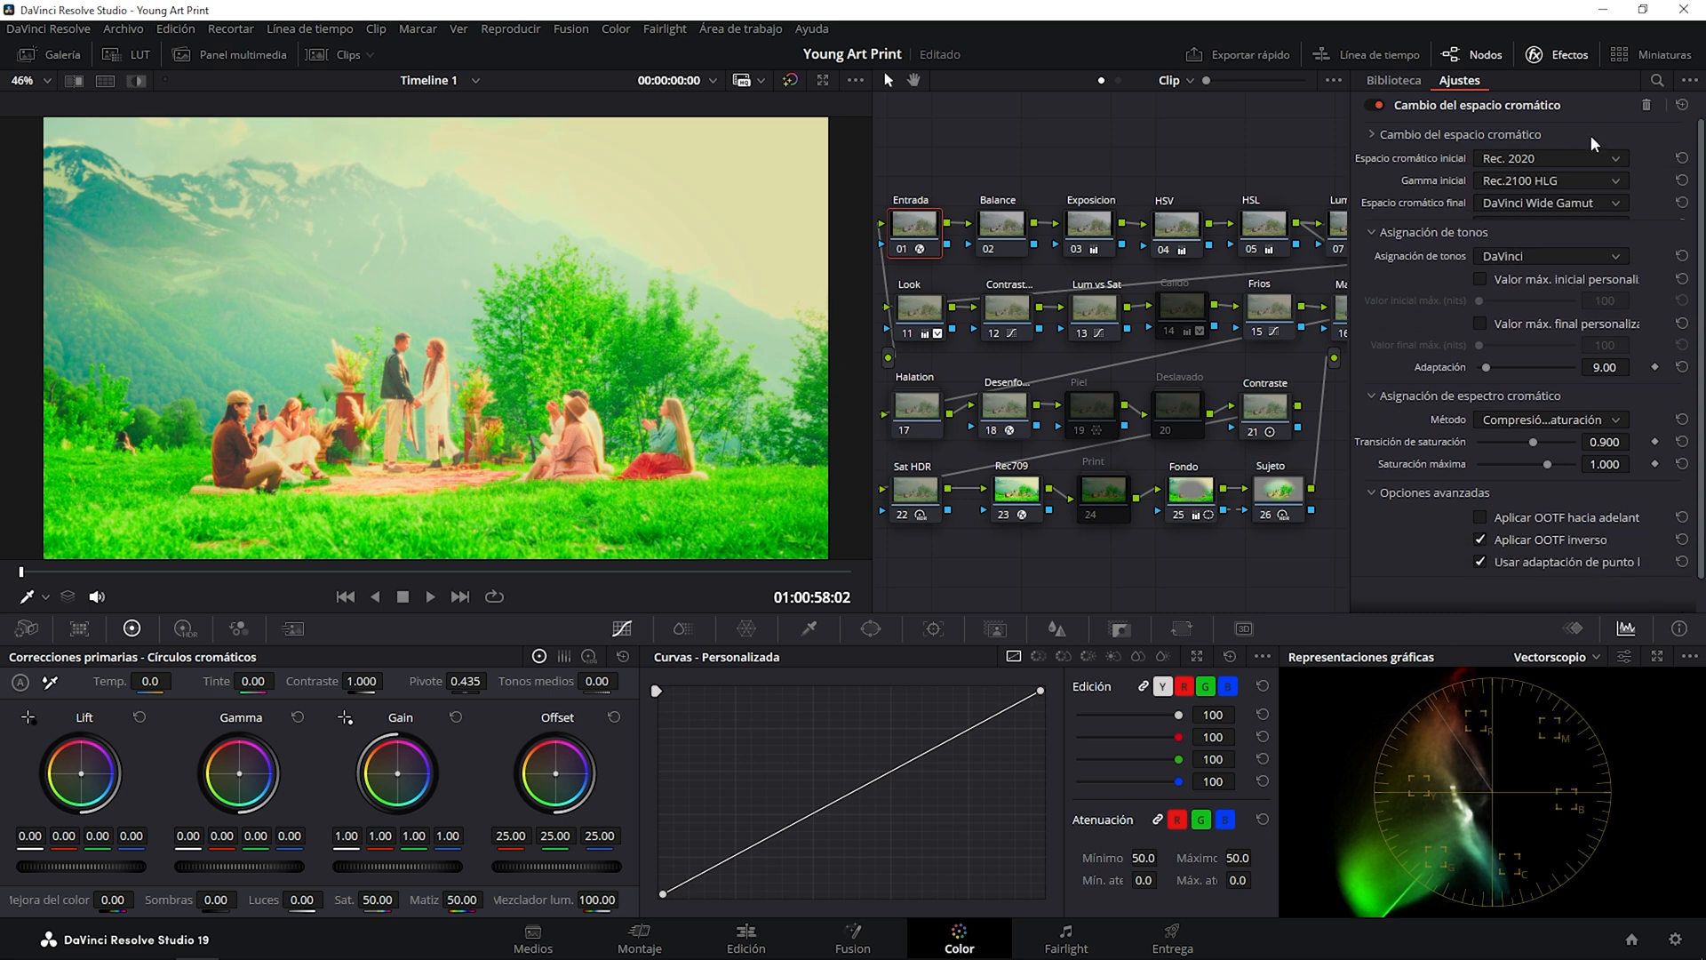
pyautogui.click(1473, 139)
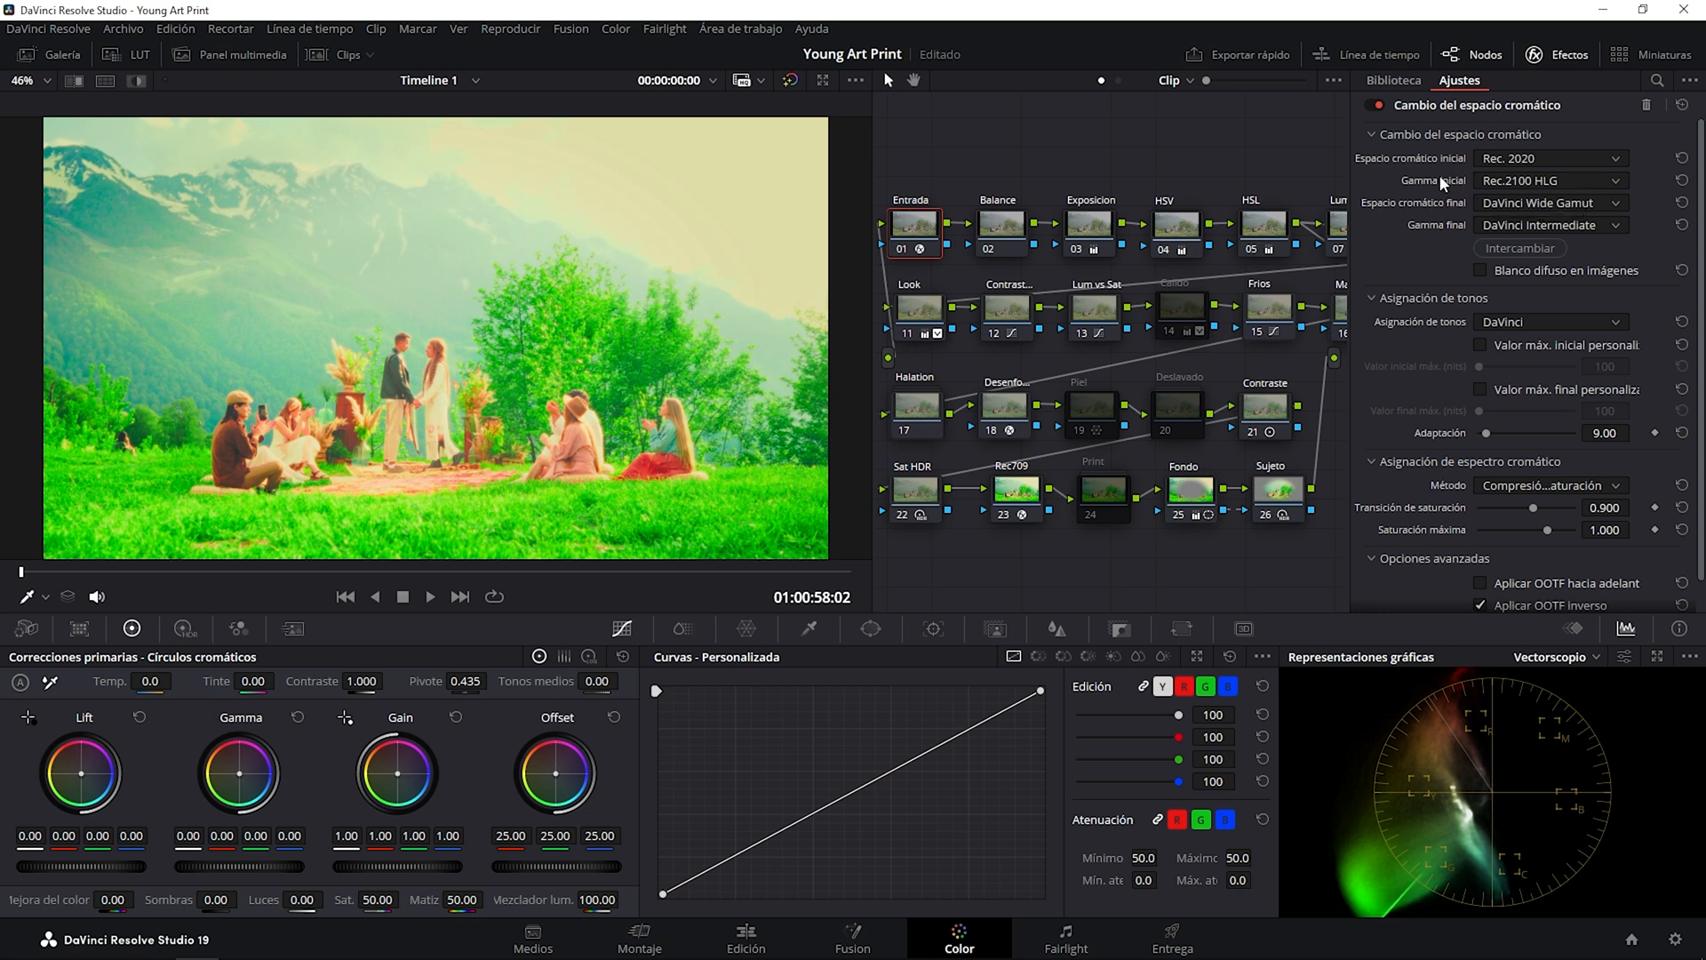
# Set the Entrada node's input color space to Rec. 709 and input gamma to Gamma 2.4, and close the effect settings.
pyautogui.click(1521, 160)
pyautogui.press('Down')
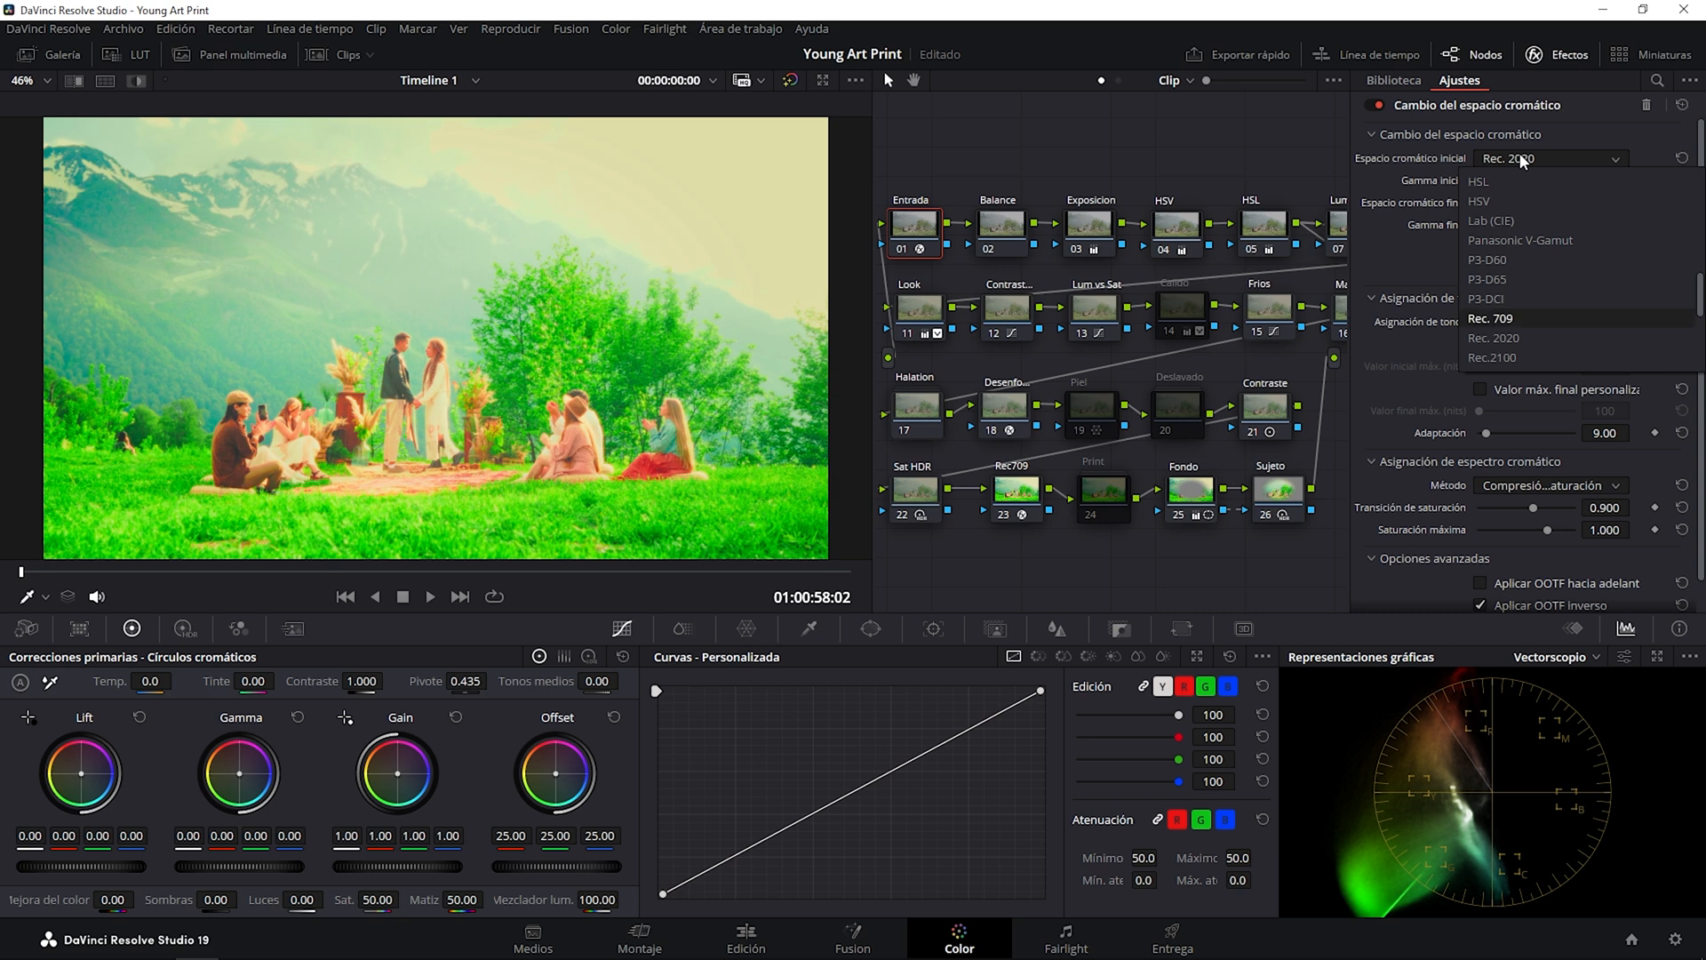
pyautogui.press('Return')
pyautogui.click(1501, 183)
pyautogui.press('Up')
pyautogui.press('Up')
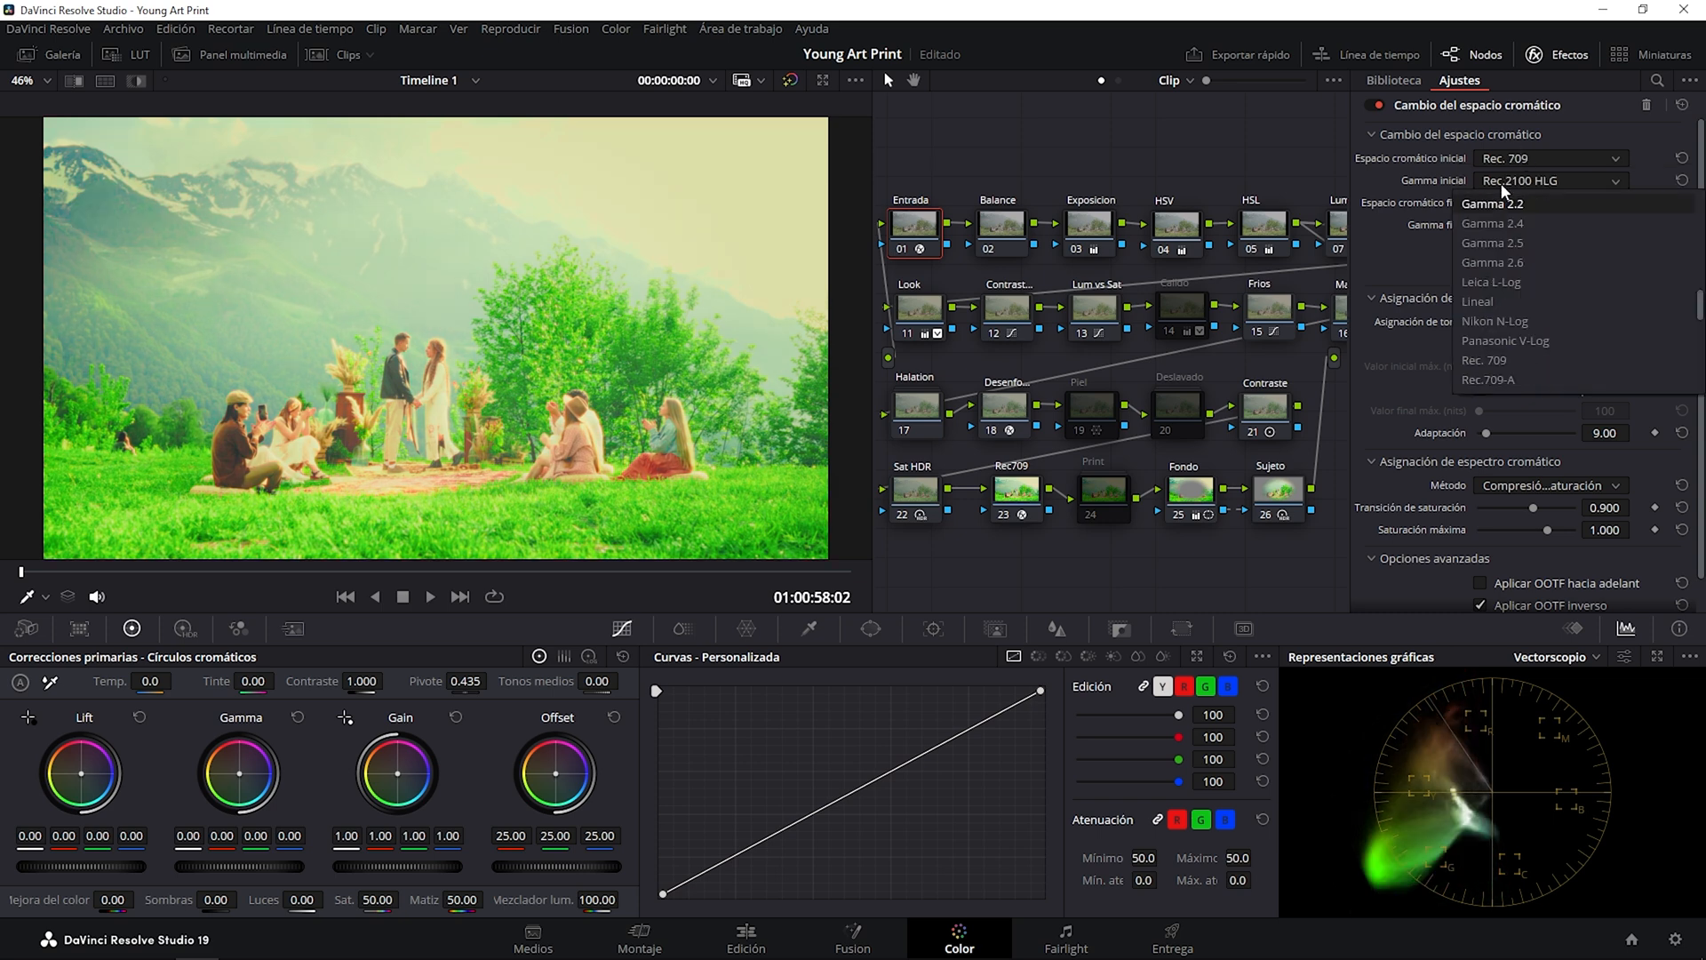
pyautogui.press('Return')
pyautogui.click(1553, 57)
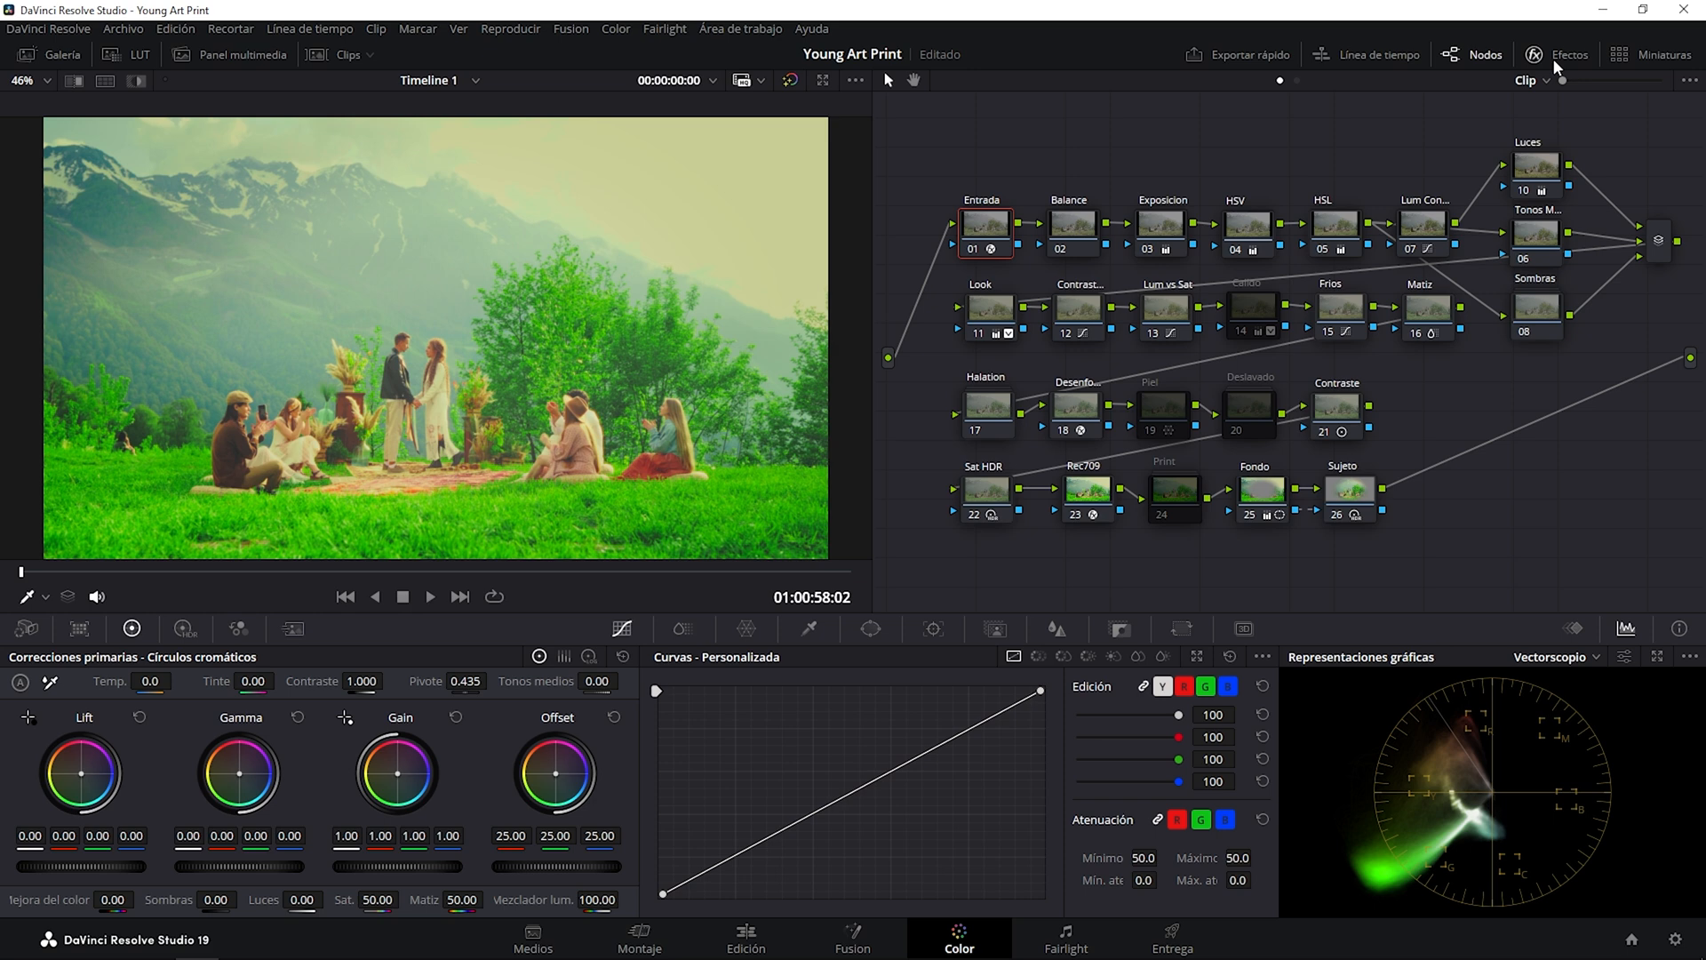
# Switch the scope to the waveform and lower the Exposicion node's Lift to -0.06.
pyautogui.click(1160, 221)
pyautogui.click(1535, 665)
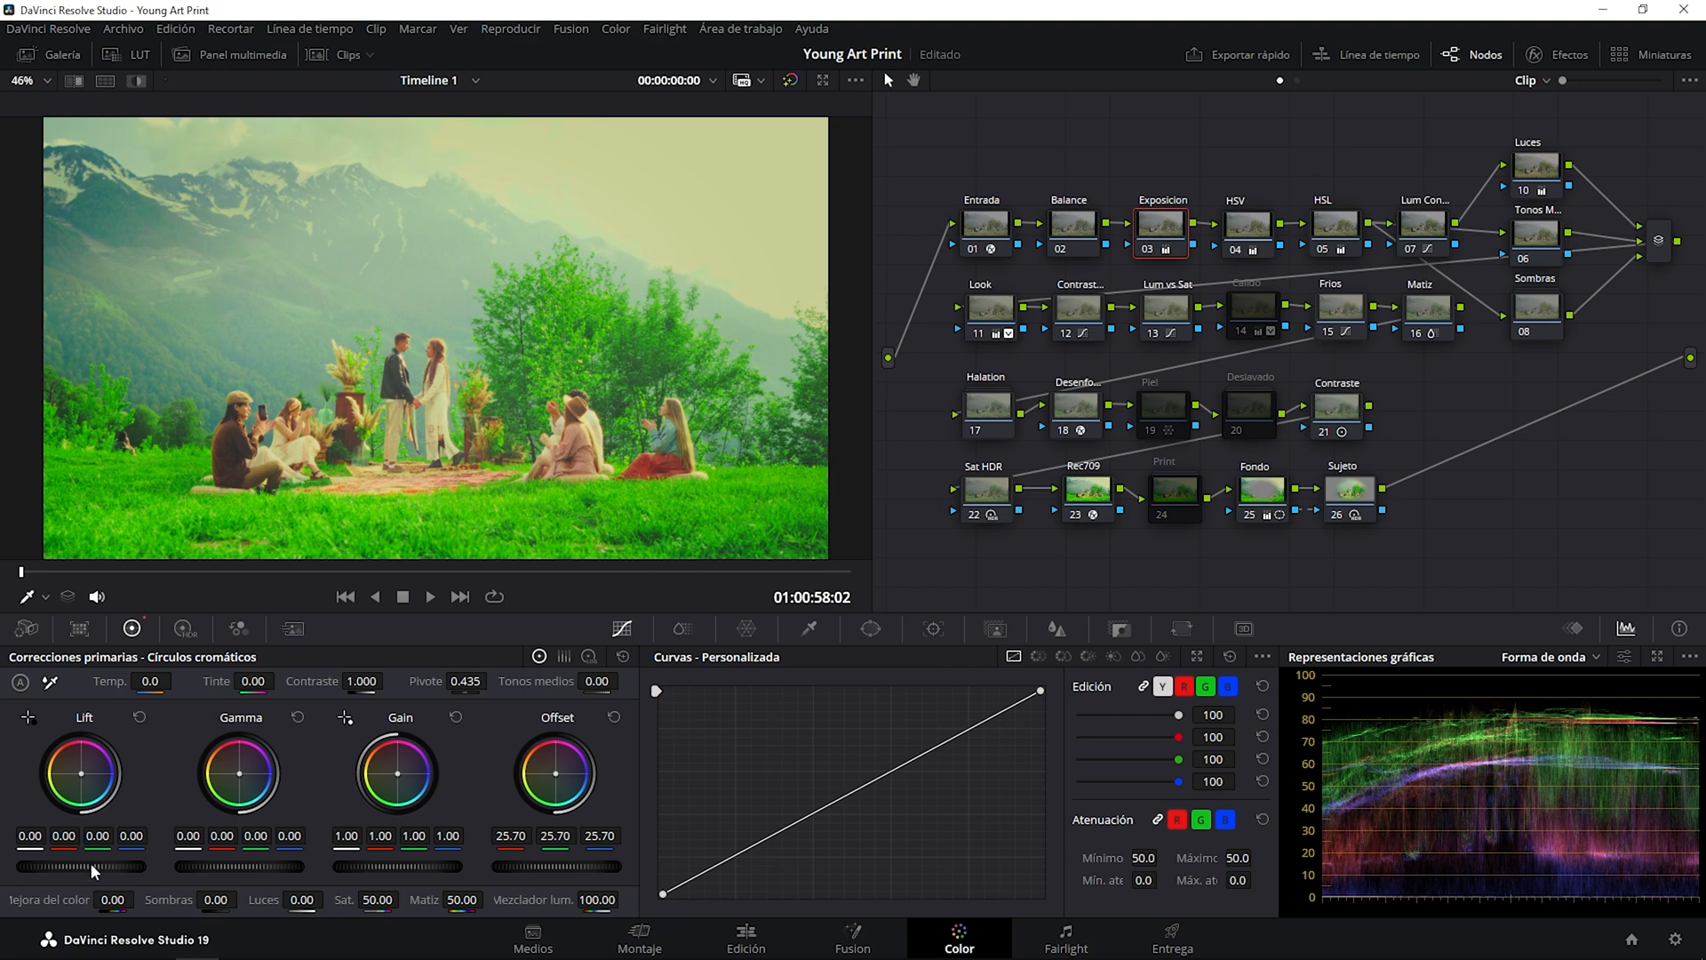
pyautogui.moveTo(80, 867); pyautogui.dragTo(61, 866)
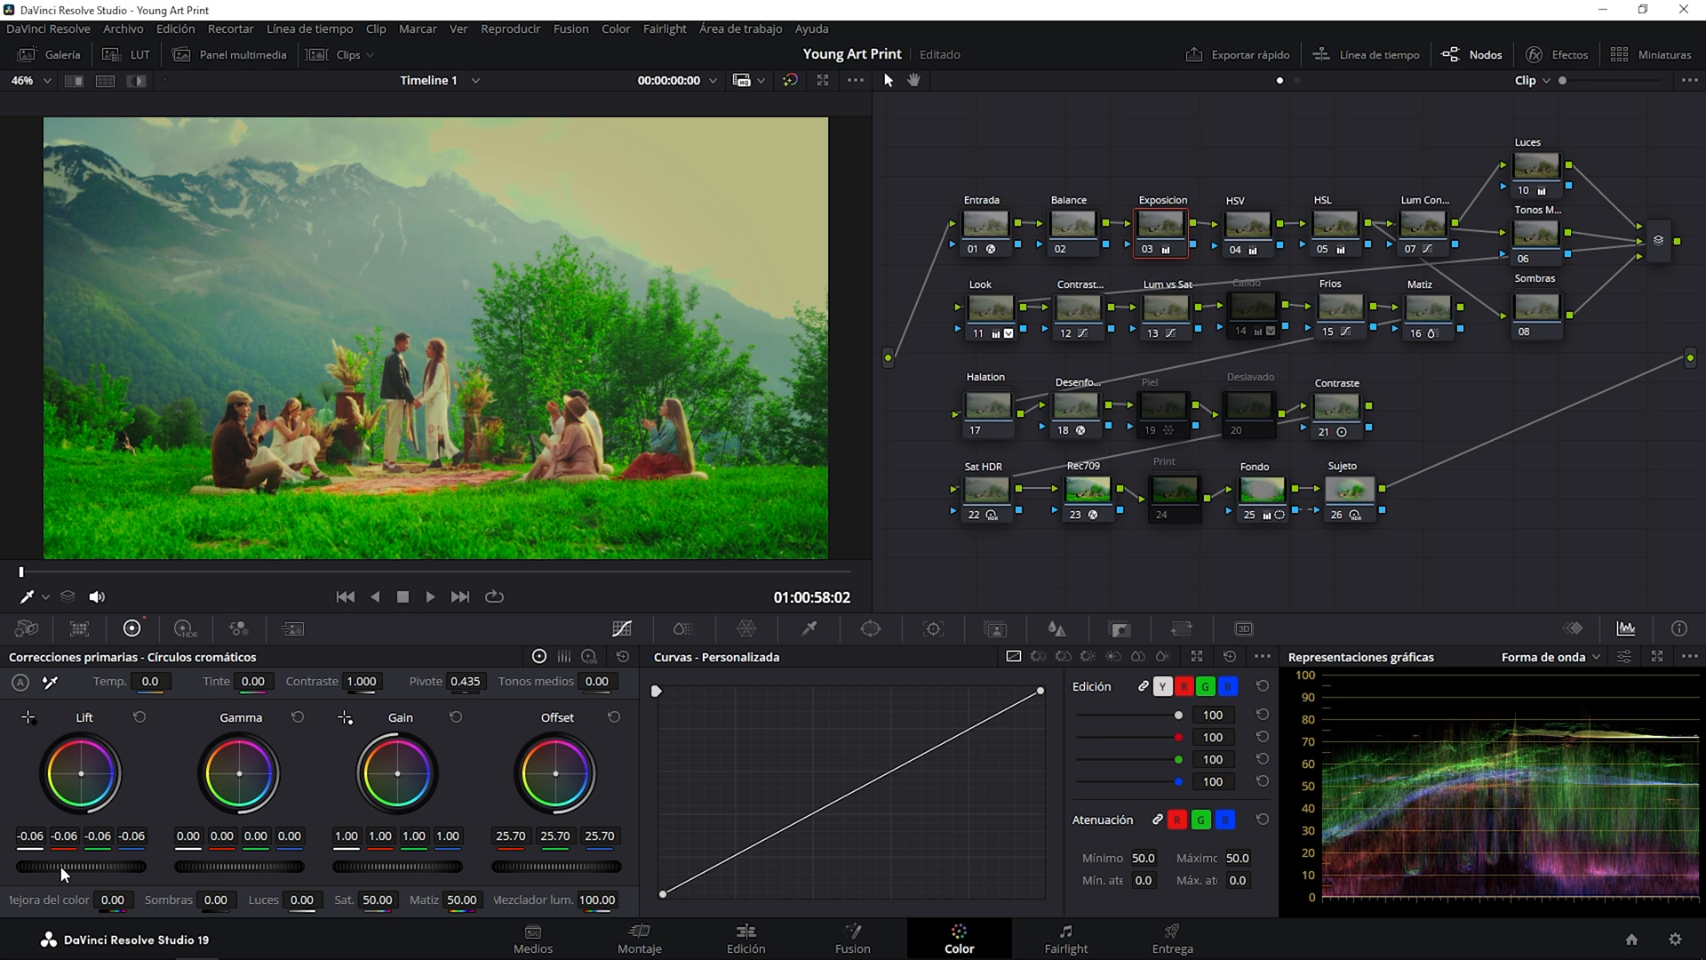
# Review the color space transform settings of the Rec709 node, and close the effect settings.
pyautogui.click(1092, 507)
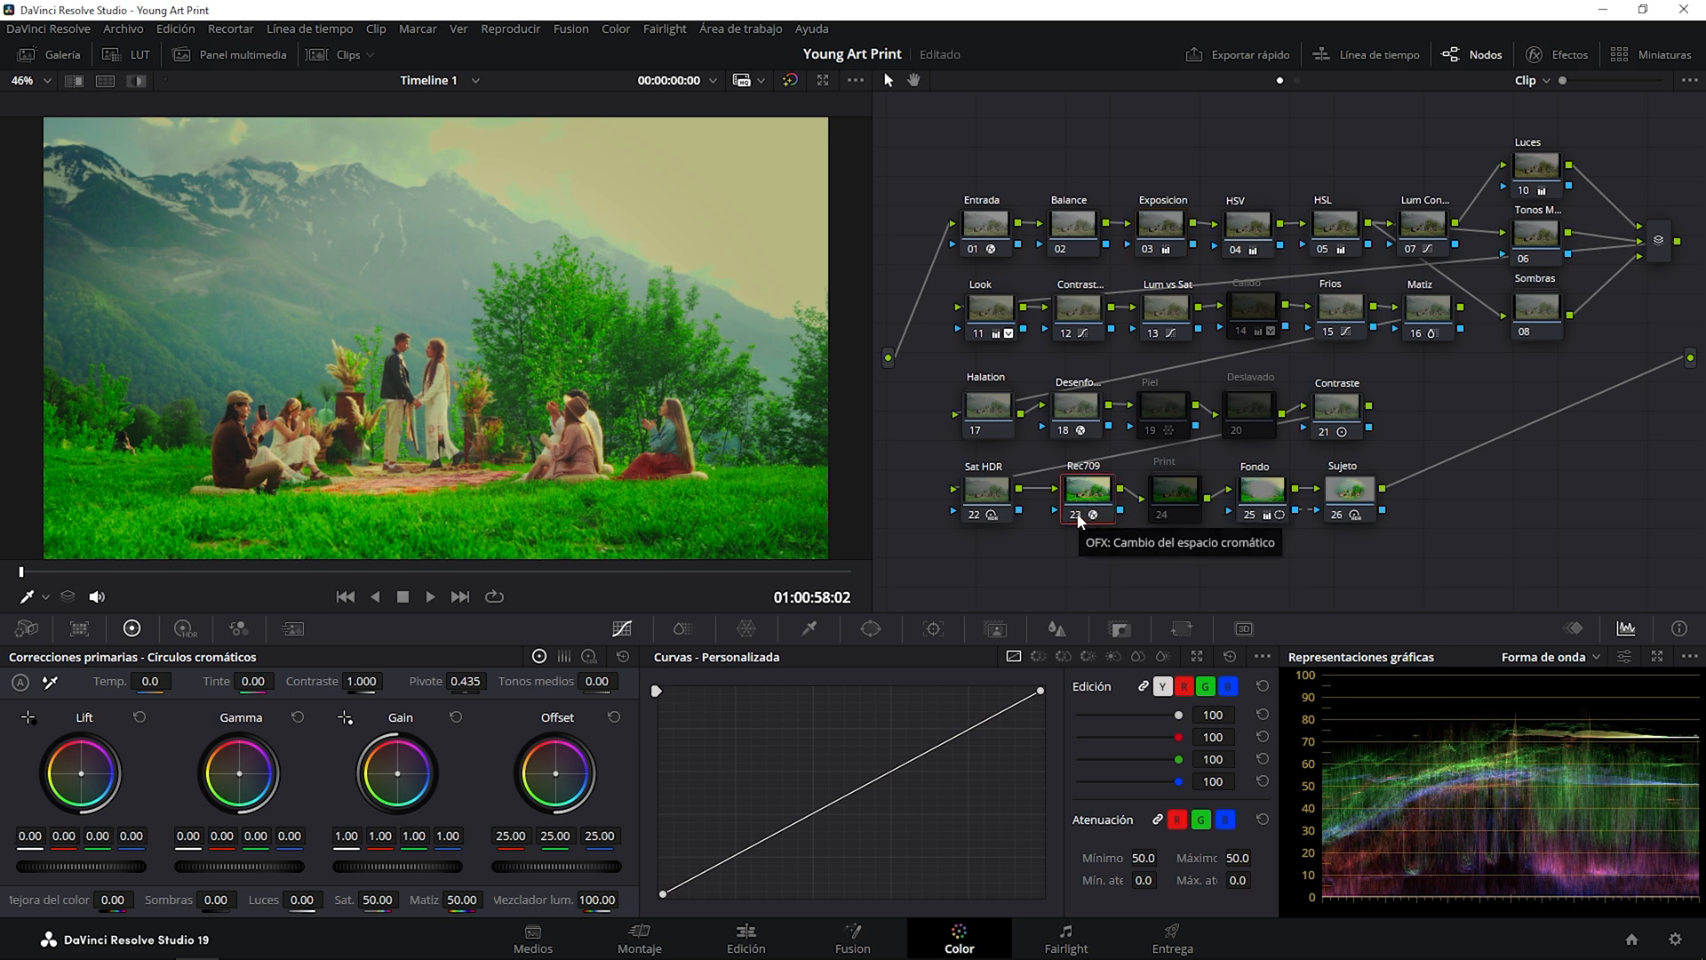
pyautogui.click(1564, 54)
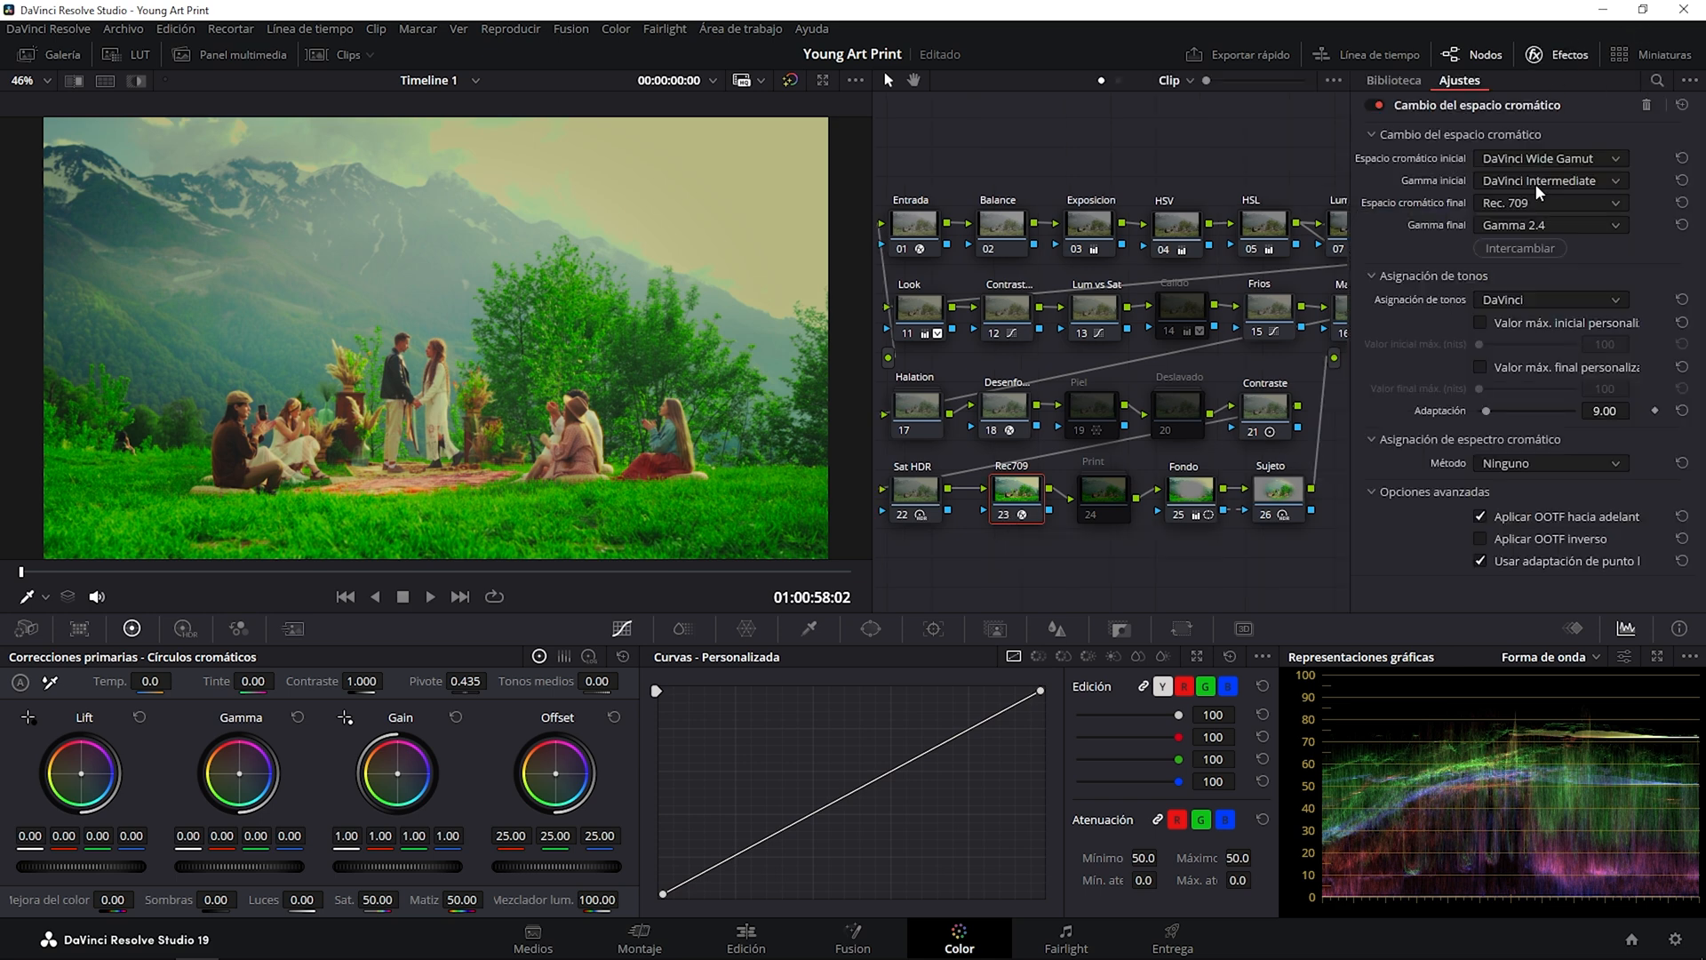
pyautogui.click(1547, 66)
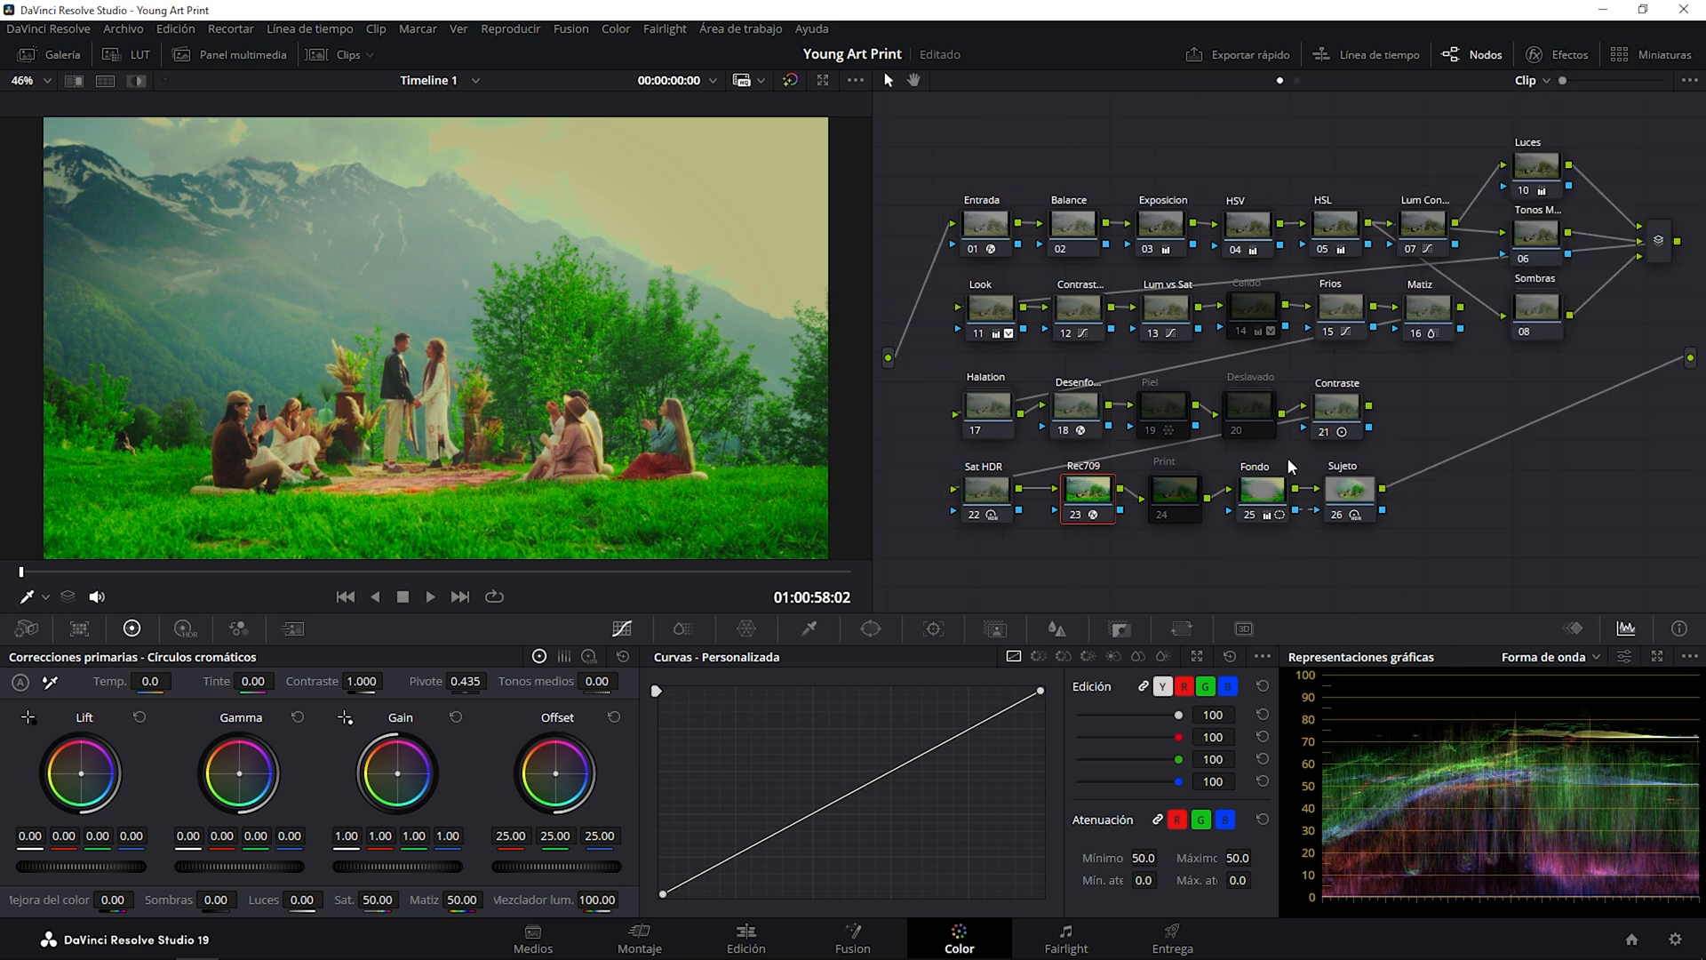
# Disable the Rec709 node and enable the Print node in its place.
pyautogui.click(1075, 515)
pyautogui.click(1165, 496)
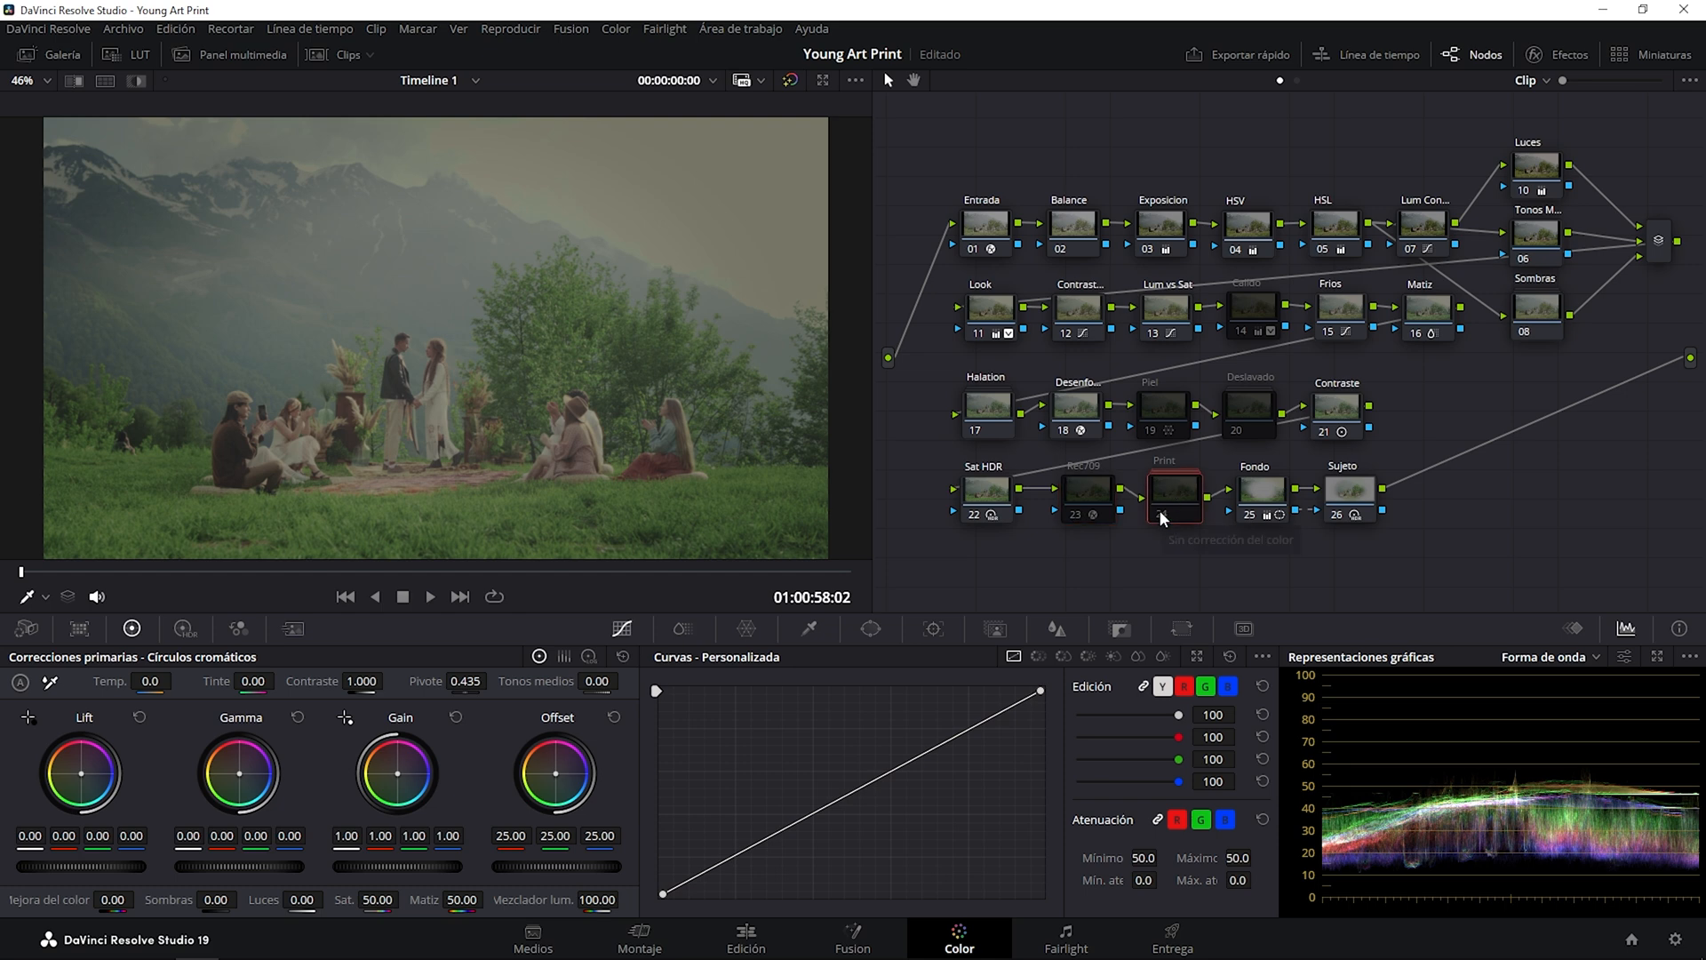
pyautogui.click(1160, 515)
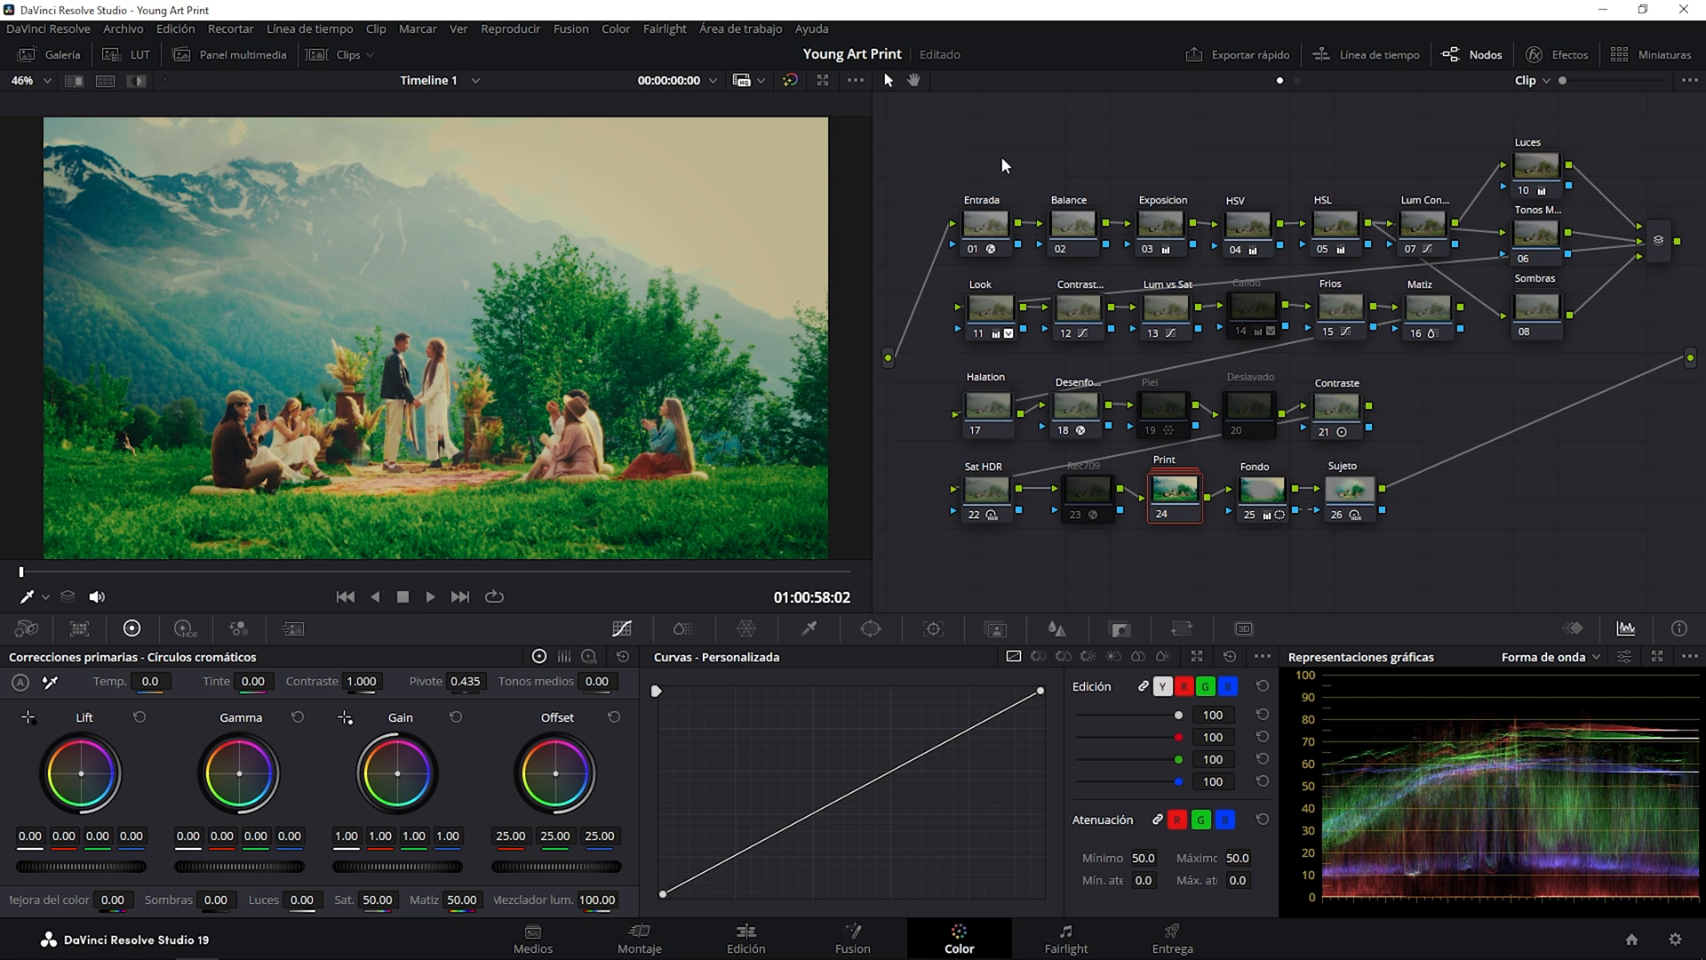
# Bypass and restore the whole grade repeatedly to compare the original image with the graded one.
pyautogui.click(790, 80)
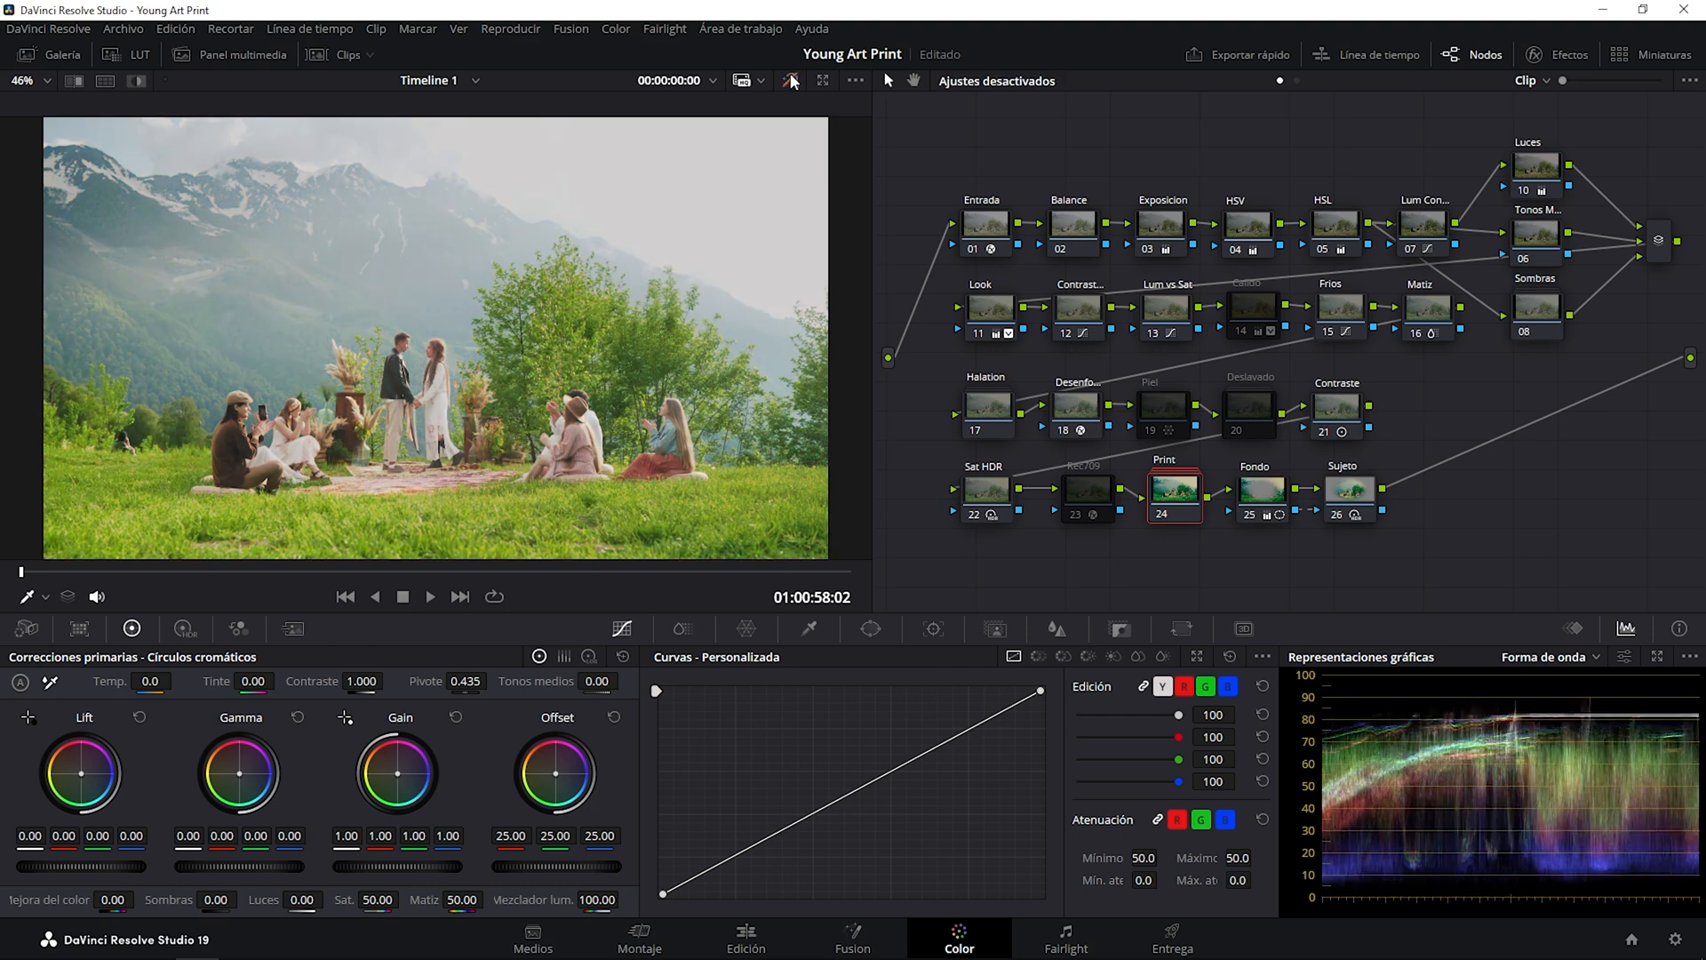
pyautogui.click(790, 80)
pyautogui.click(790, 80)
pyautogui.click(790, 80)
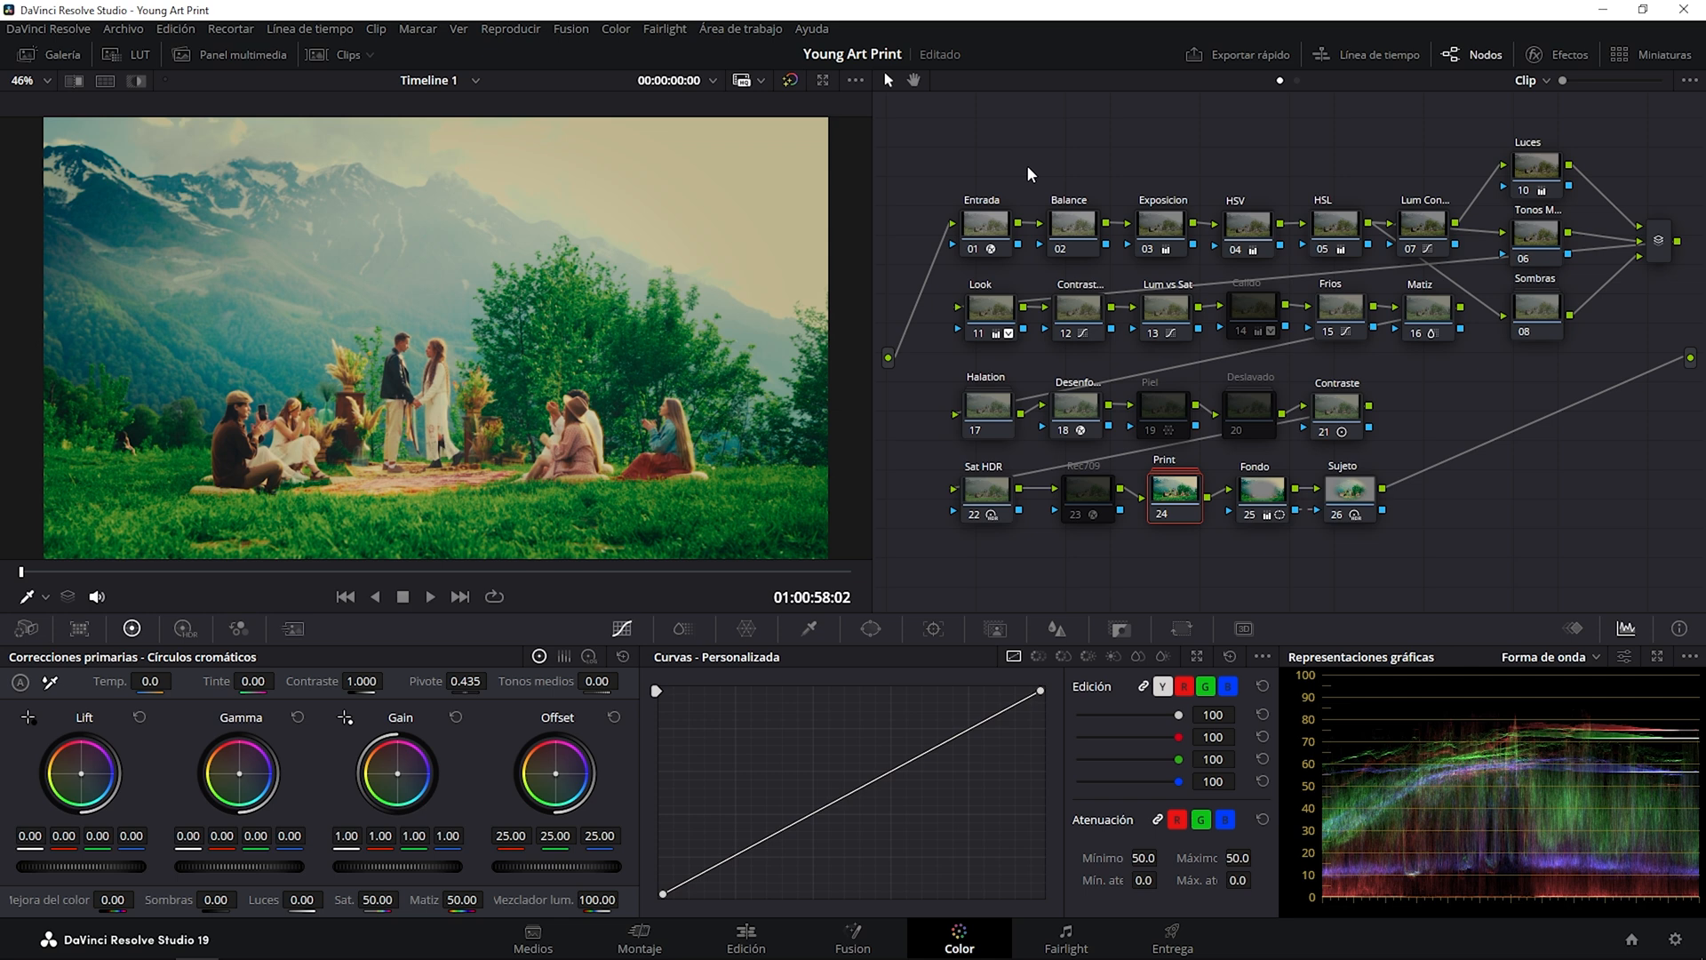
# Go through the Entrada, Balance and Exposicion nodes to review their corrections.
pyautogui.click(981, 224)
pyautogui.click(1075, 228)
pyautogui.click(1162, 221)
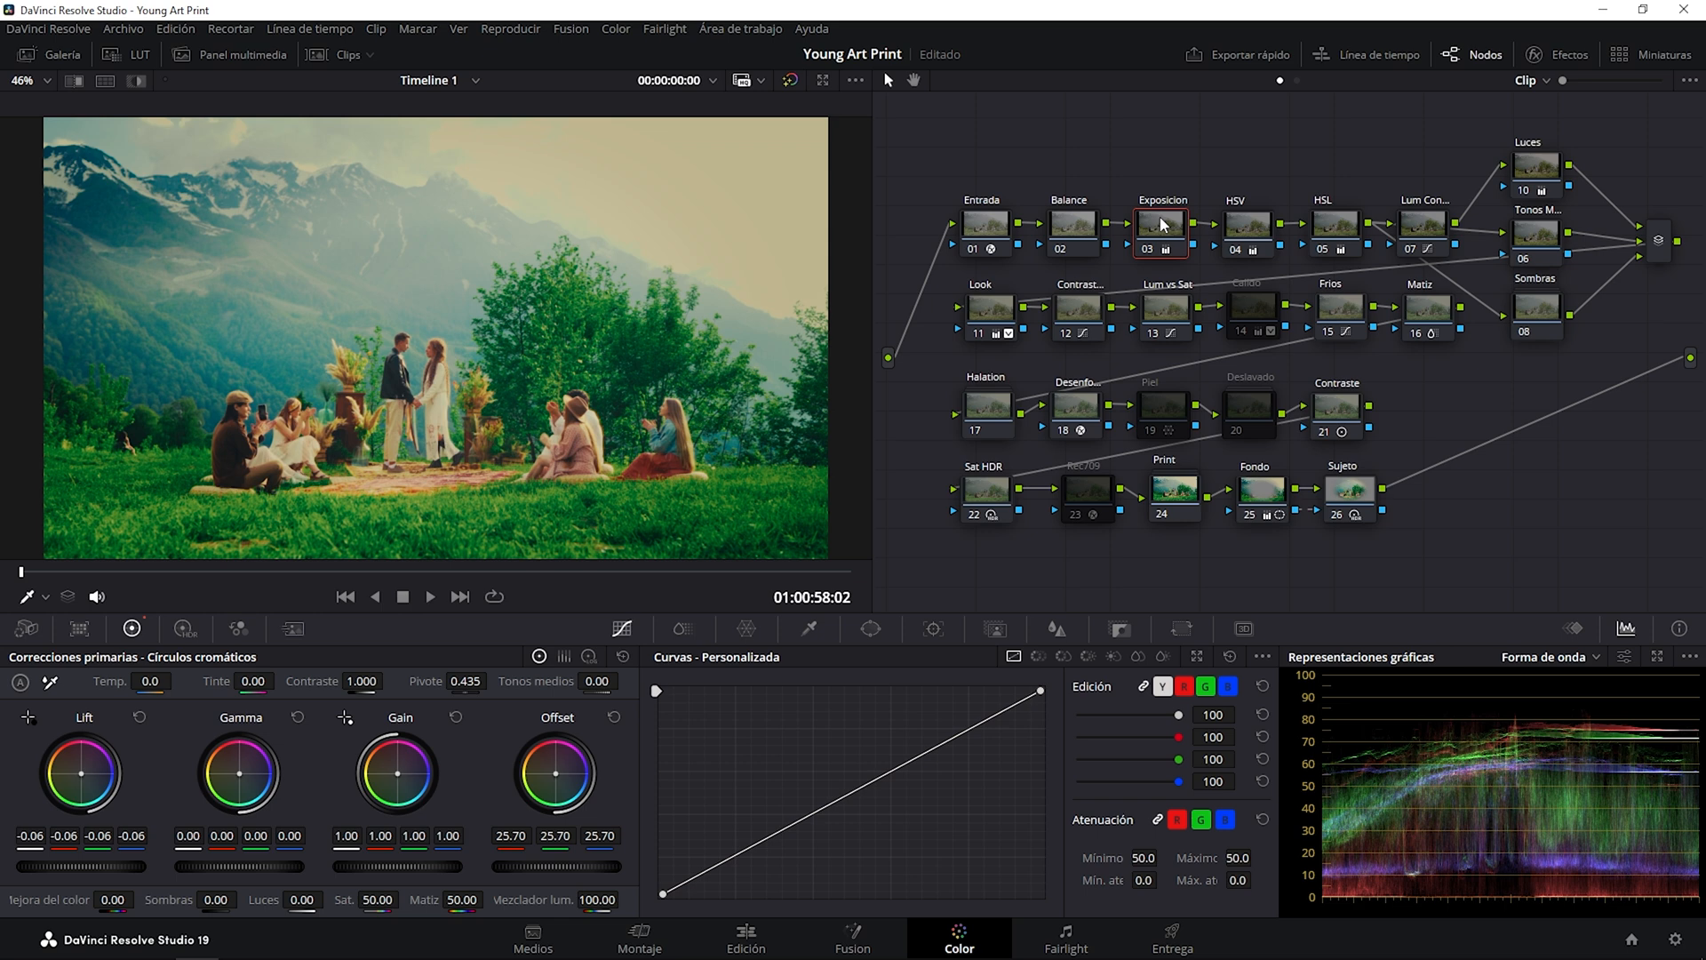
# Check the HSV node's color space assignment and toggle the node to compare its effect on the image.
pyautogui.click(1245, 225)
pyautogui.rightClick(1246, 221)
pyautogui.moveTo(1288, 443)
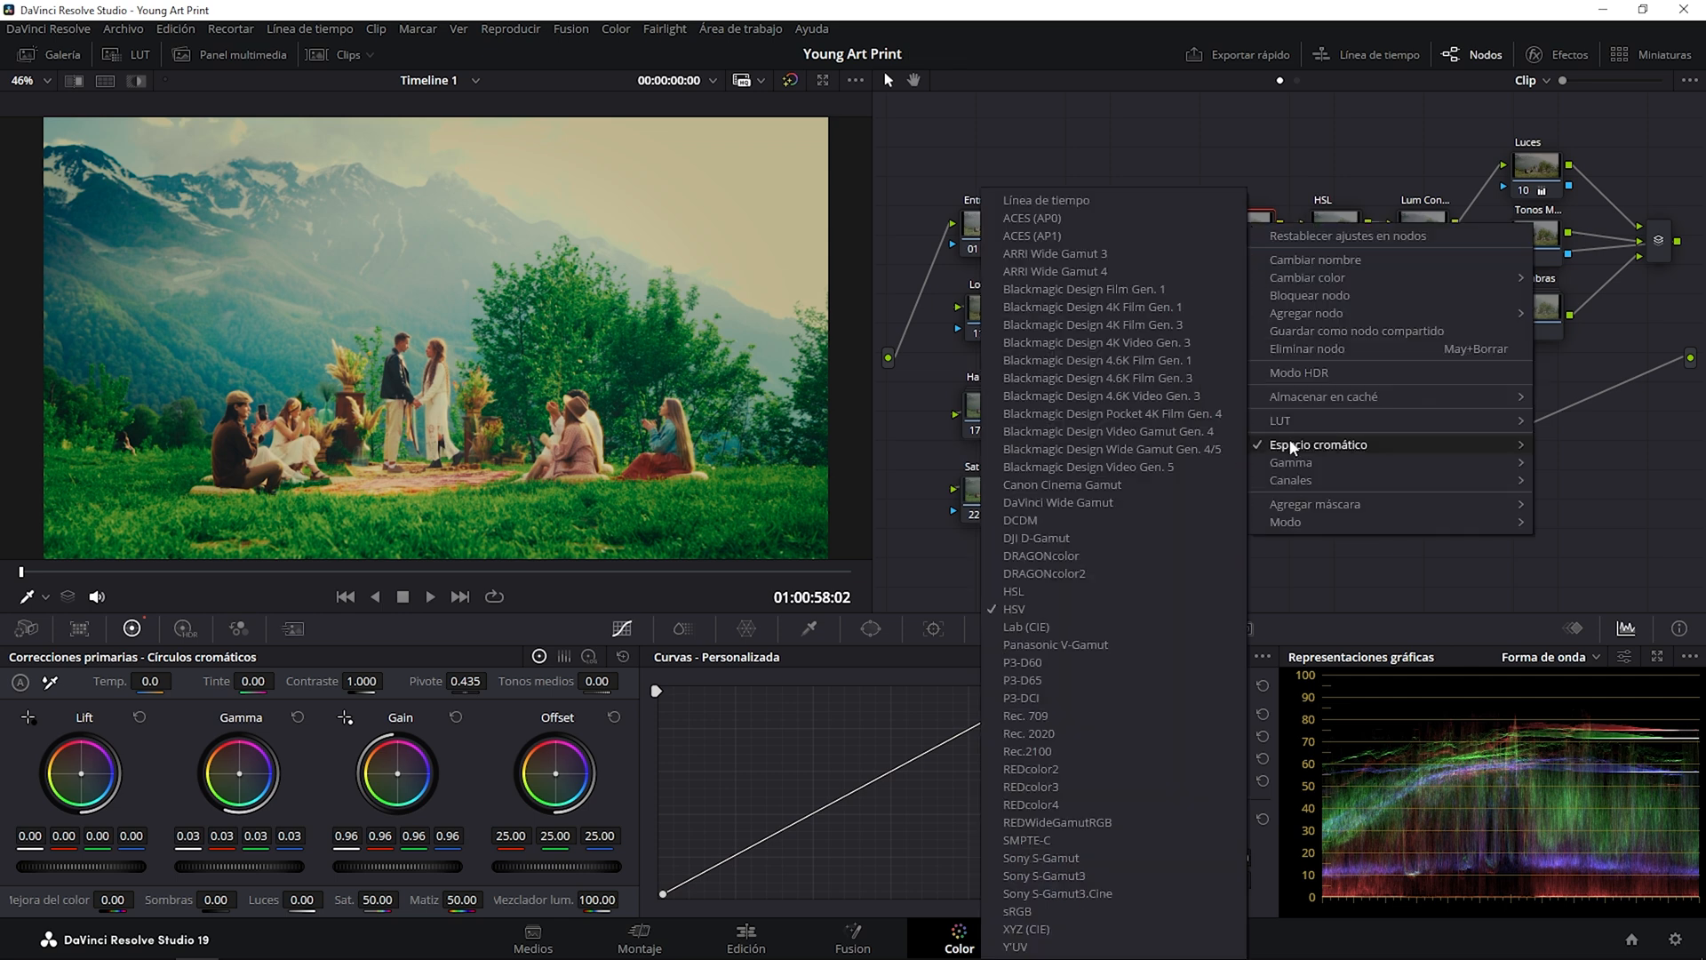
pyautogui.click(1347, 578)
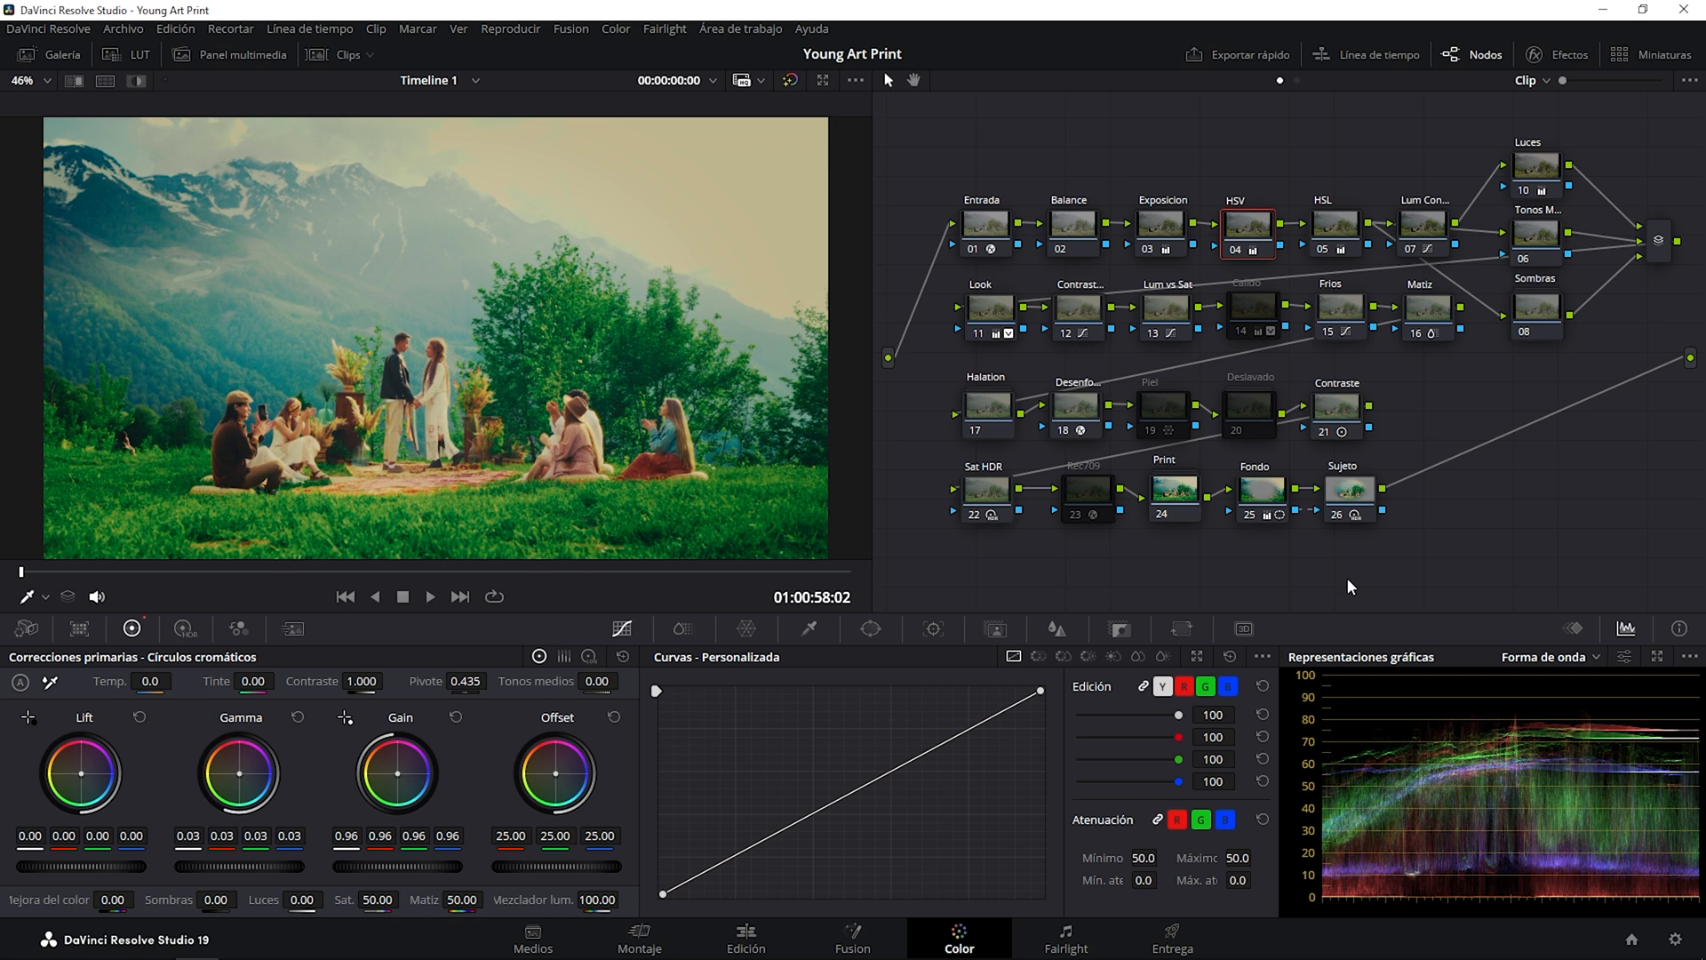
pyautogui.click(1228, 247)
pyautogui.click(1229, 247)
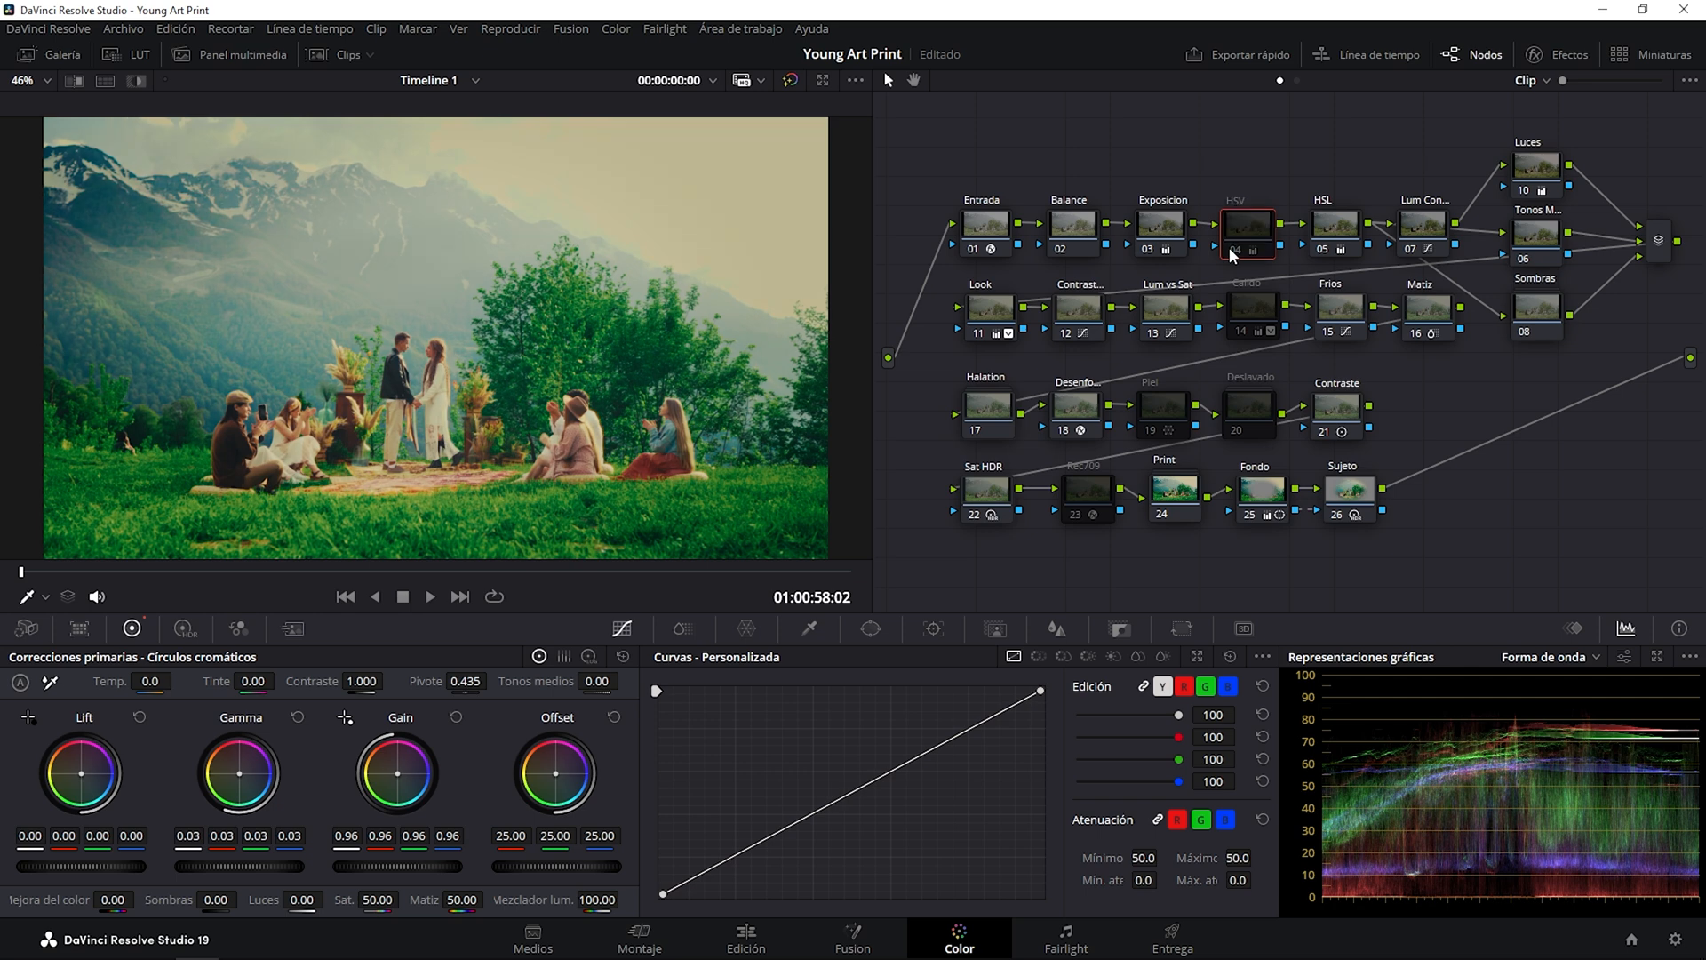
# Switch the HSV node off and on again to compare the image, leaving the node enabled.
pyautogui.click(1229, 247)
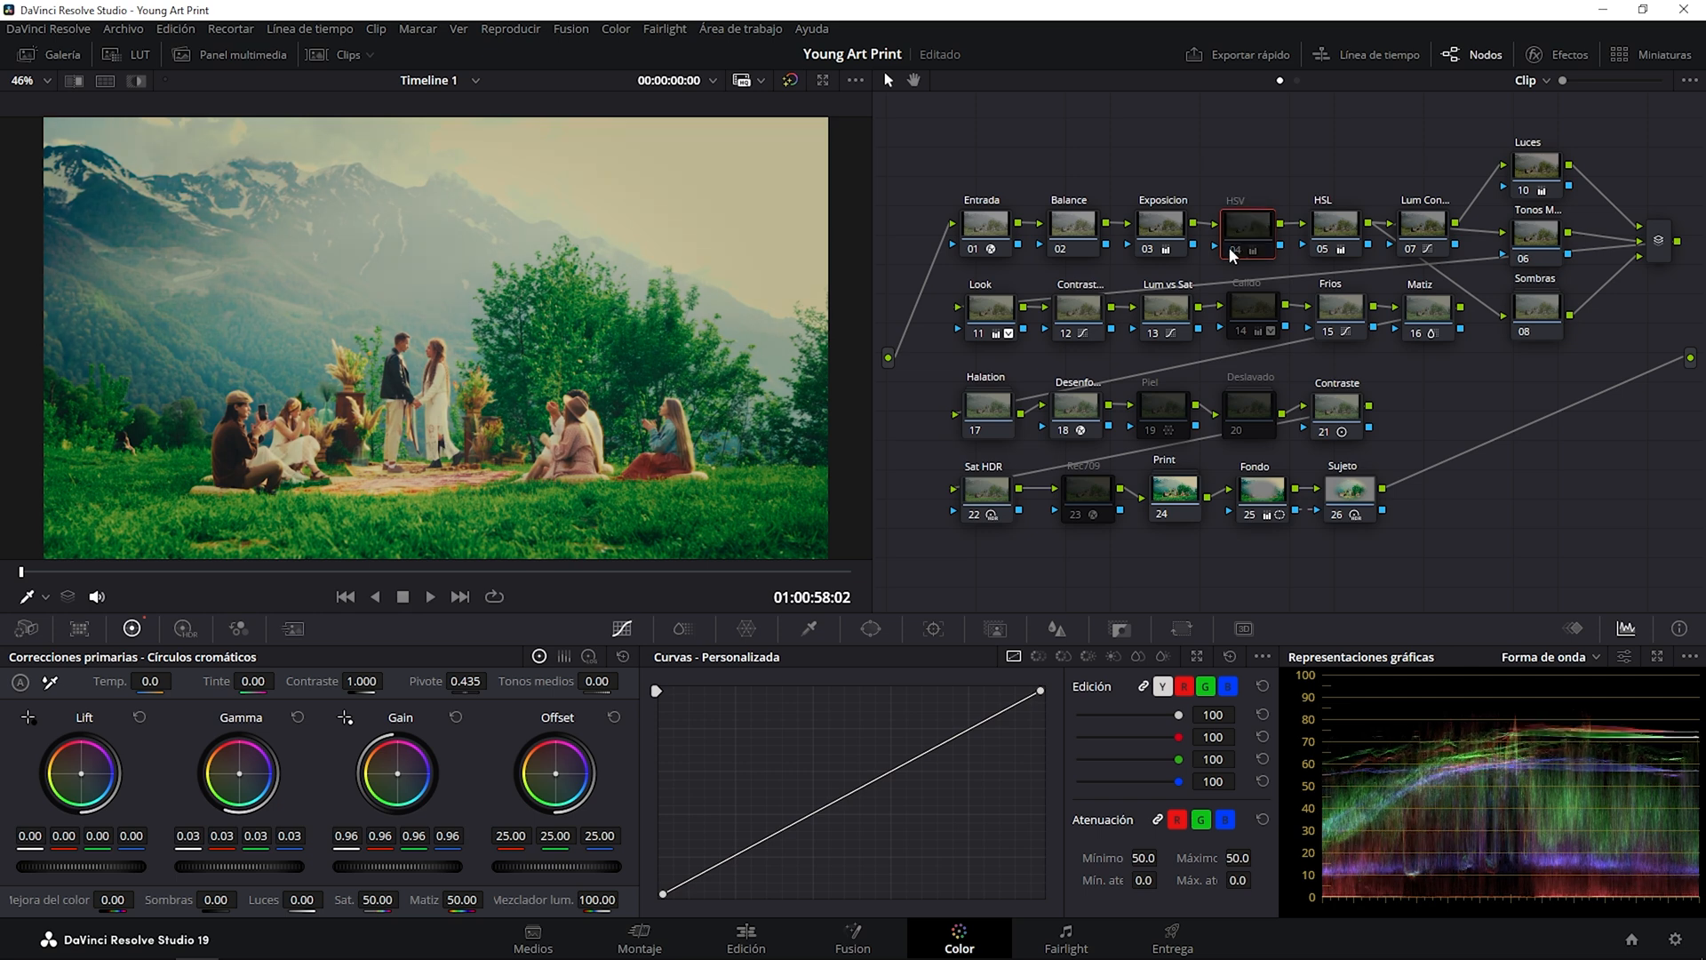
pyautogui.click(1229, 247)
pyautogui.click(1229, 247)
pyautogui.click(1239, 245)
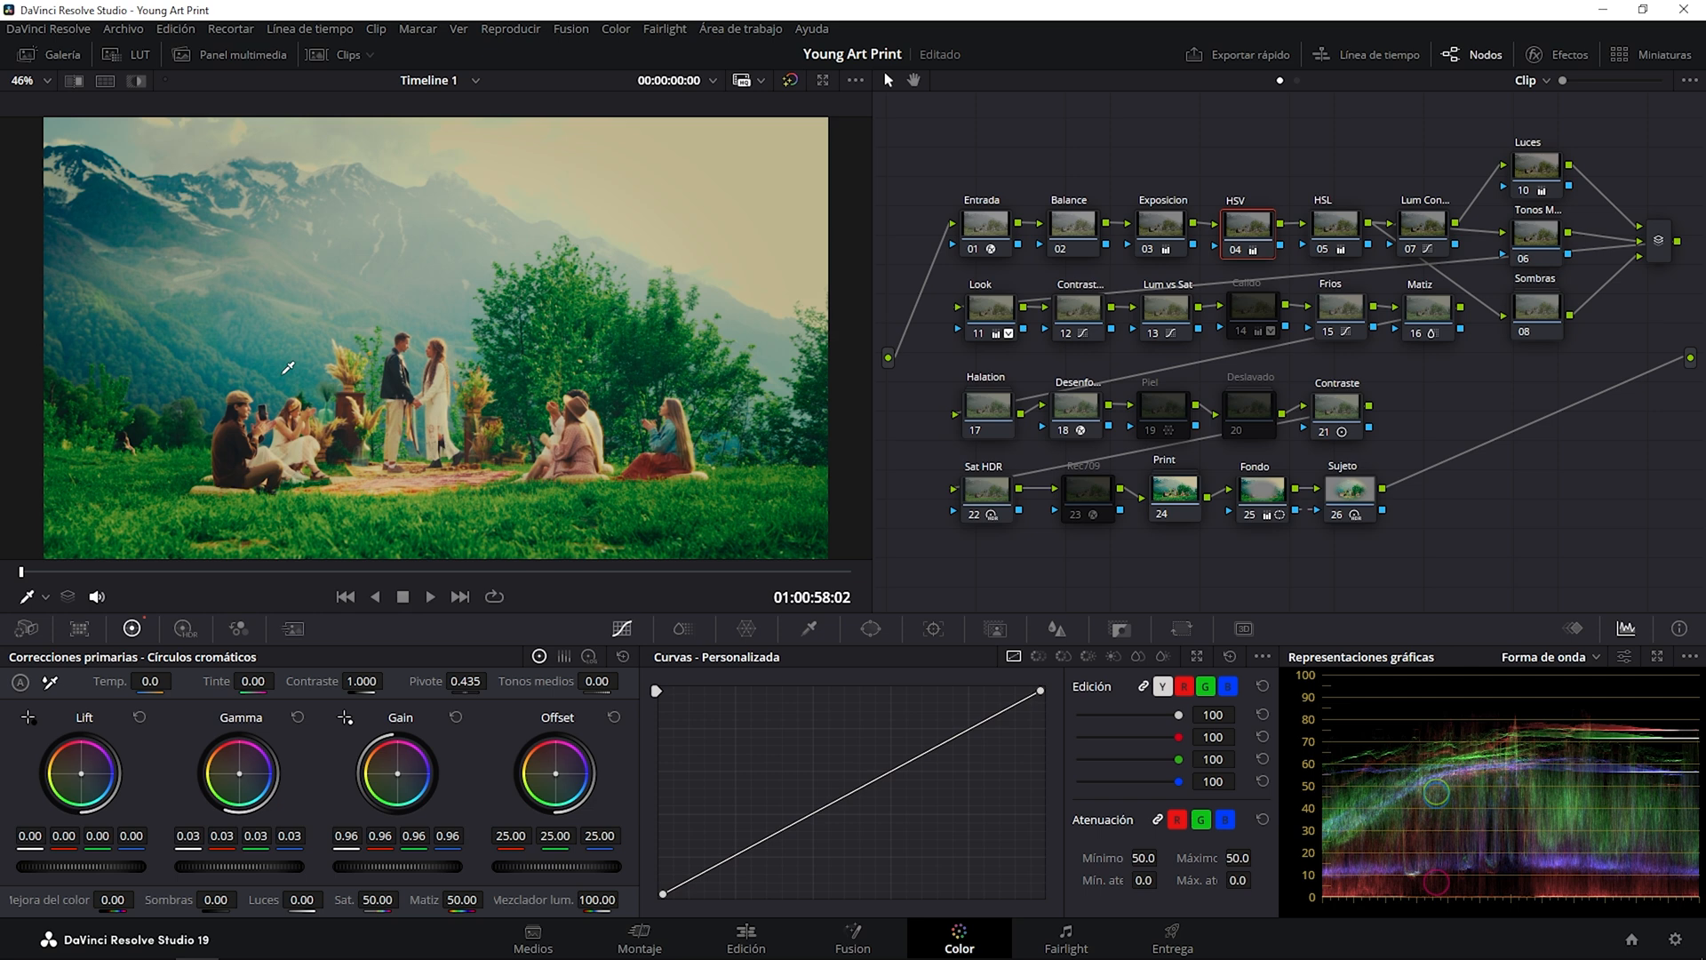
# Toggle the HSL node off and on repeatedly to compare its effect, leave it enabled and reselect the HSV node.
pyautogui.click(1330, 233)
pyautogui.click(1322, 250)
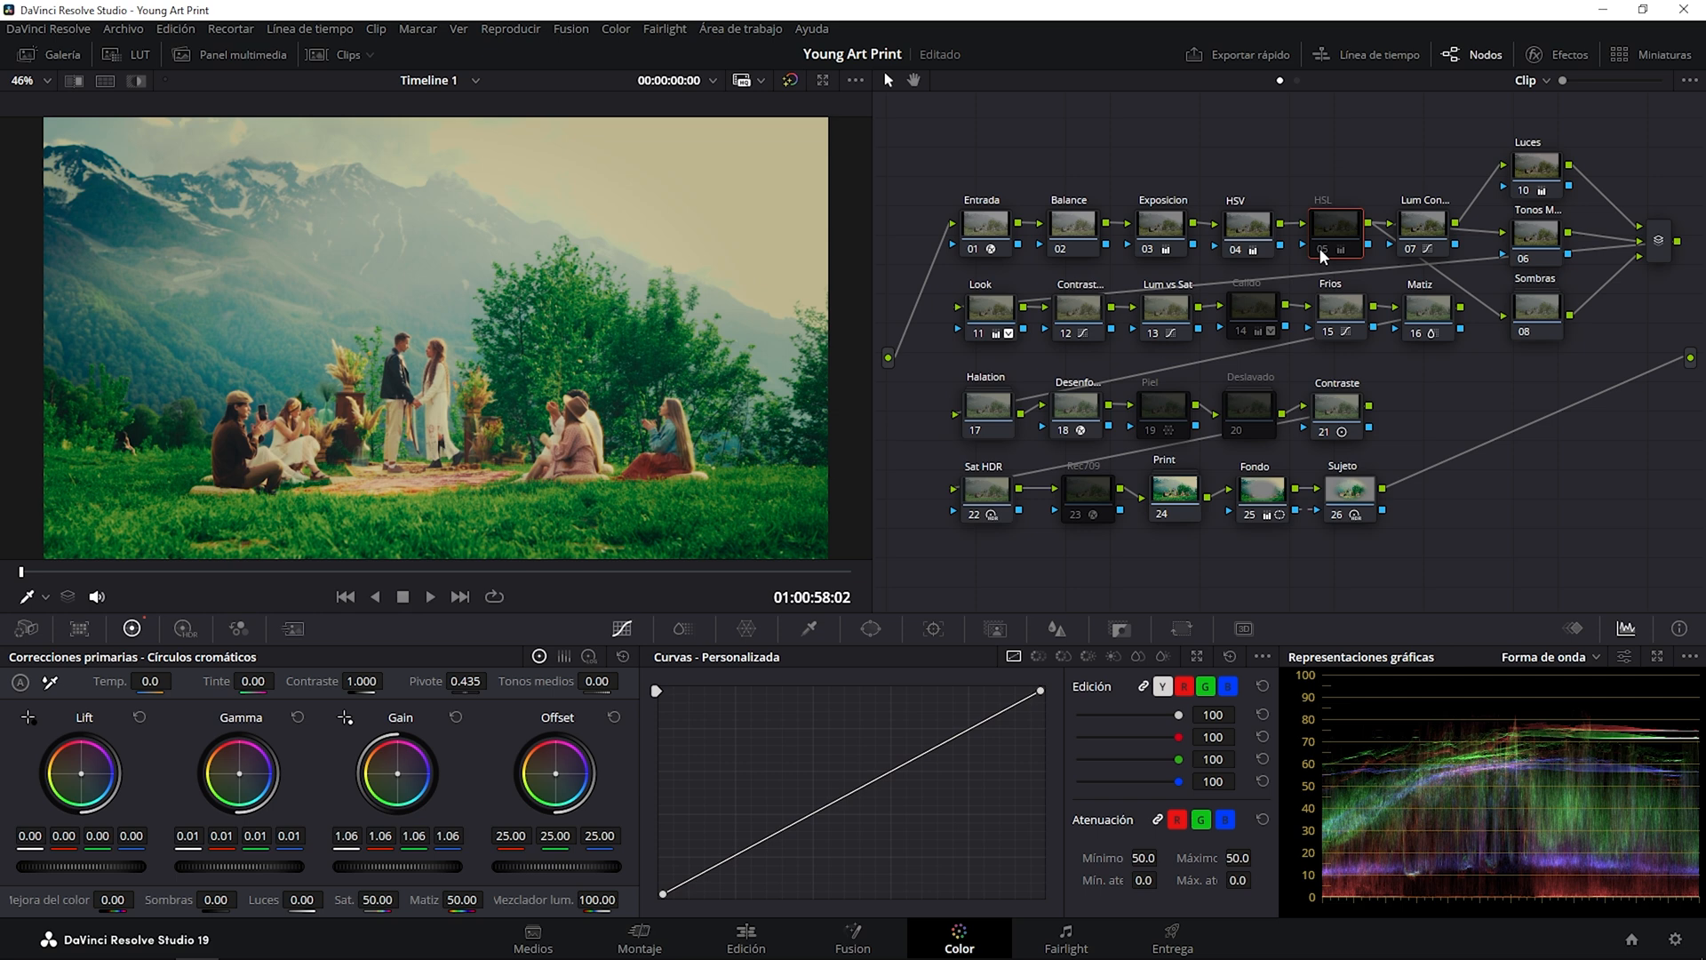
pyautogui.click(1320, 248)
pyautogui.click(1320, 252)
pyautogui.click(1319, 248)
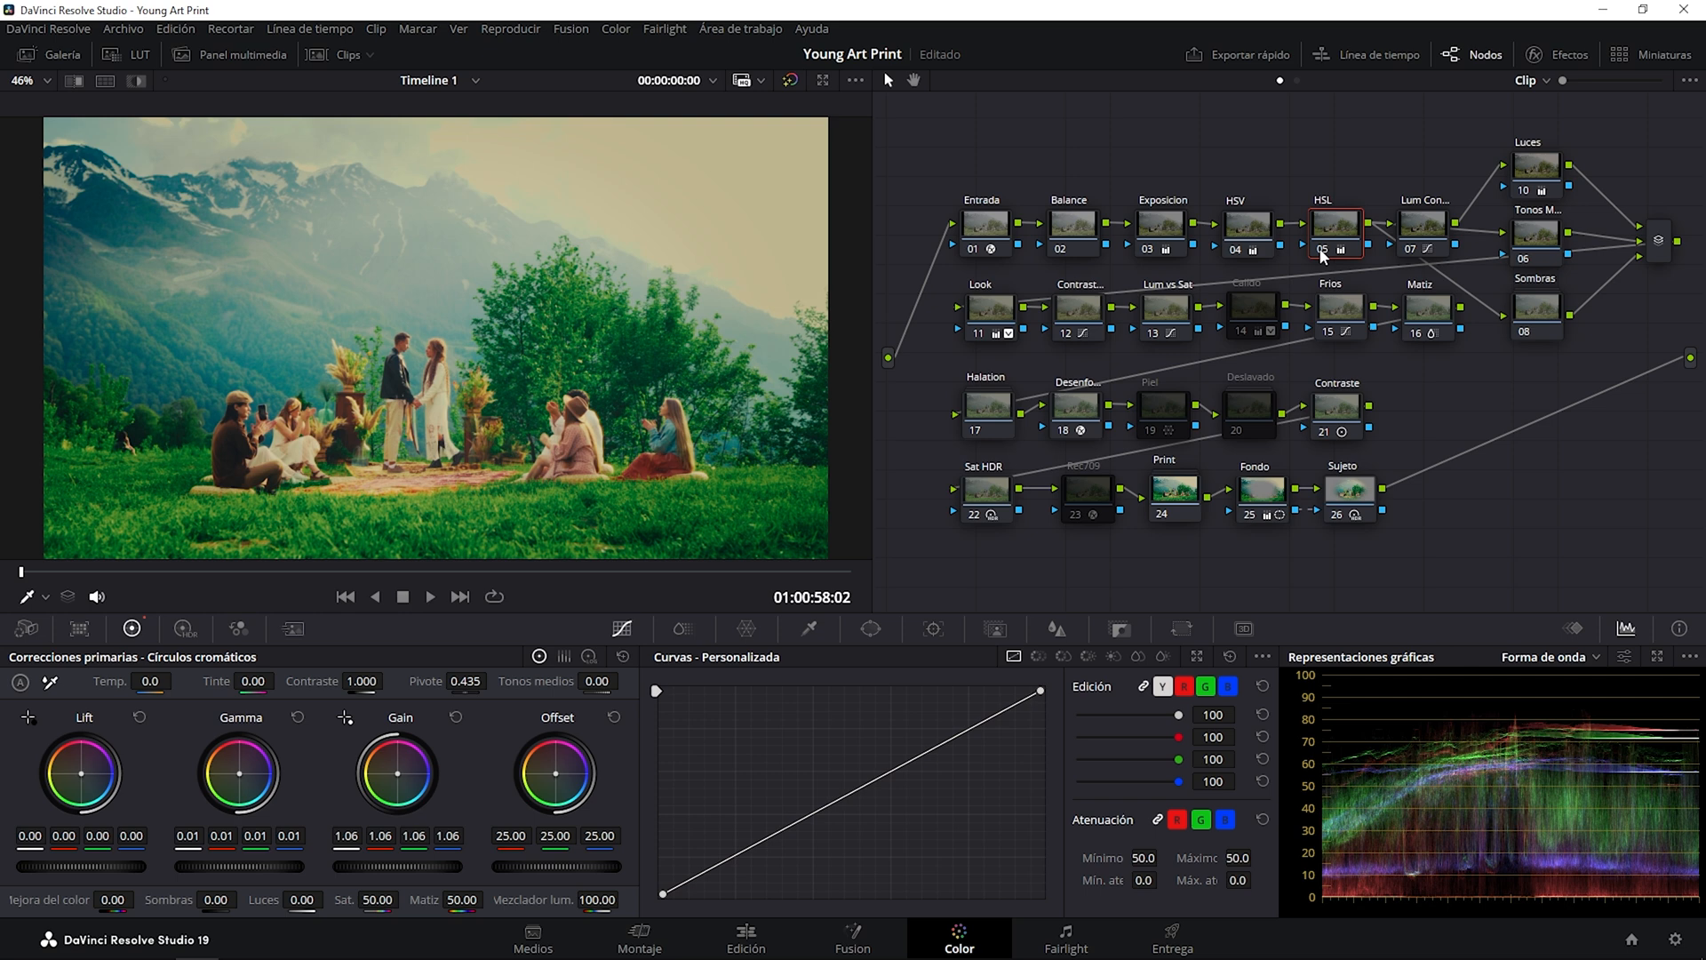
pyautogui.click(1321, 250)
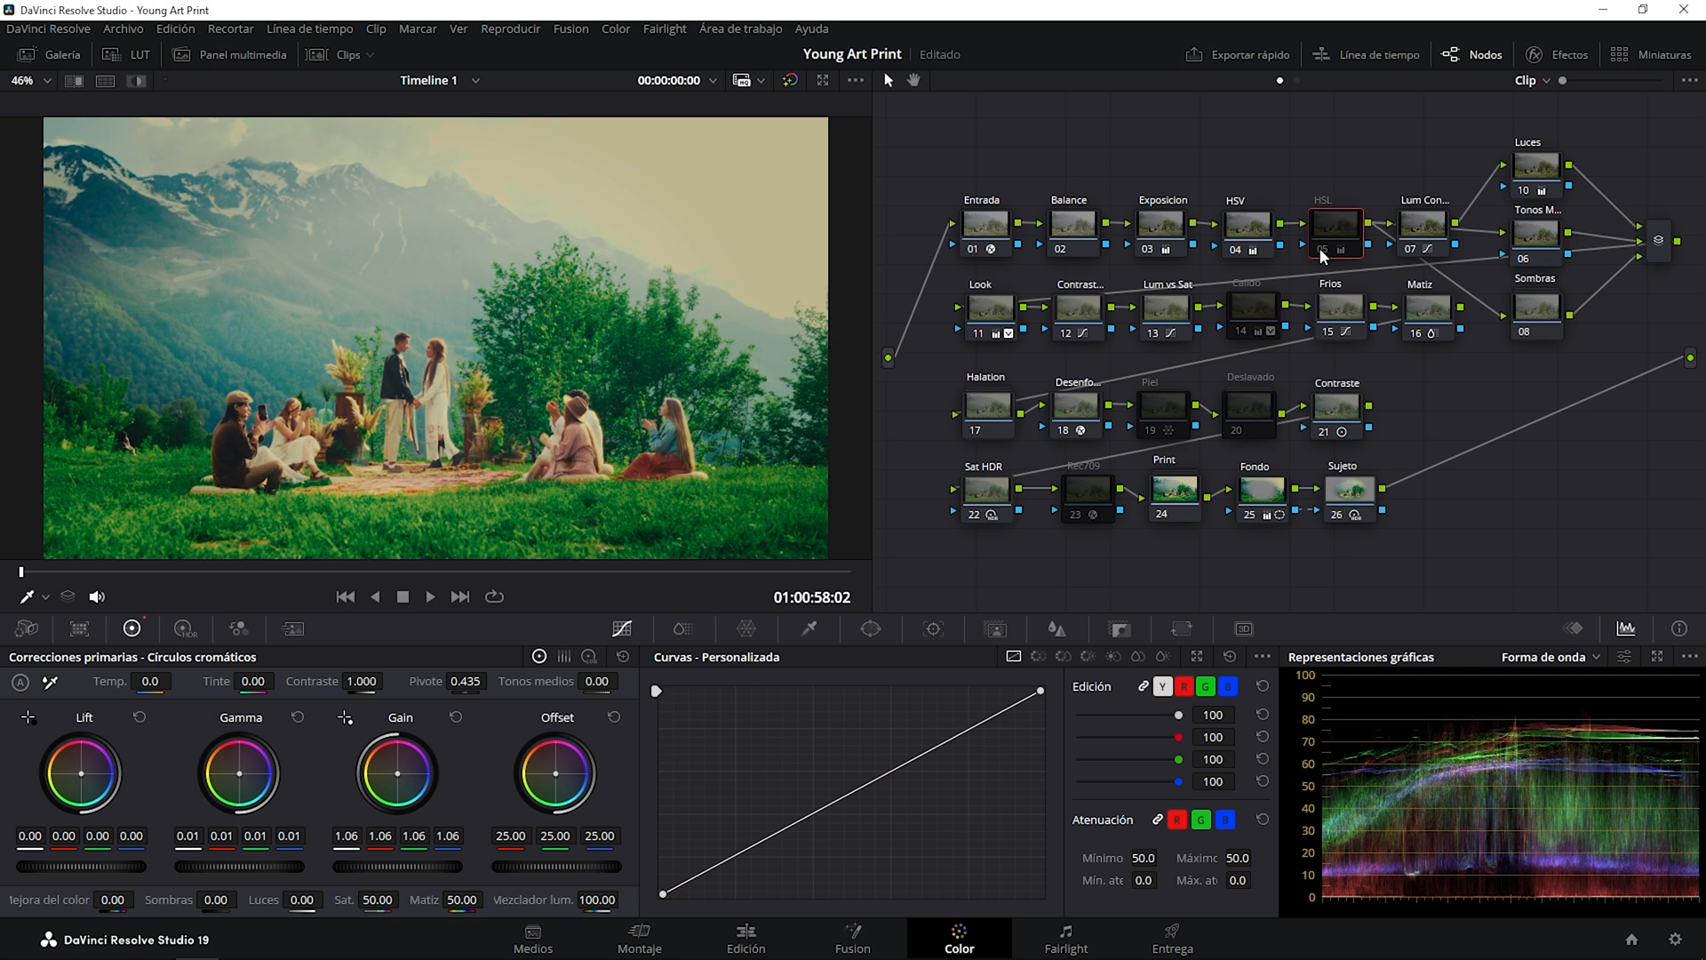
pyautogui.click(1319, 249)
pyautogui.click(1245, 227)
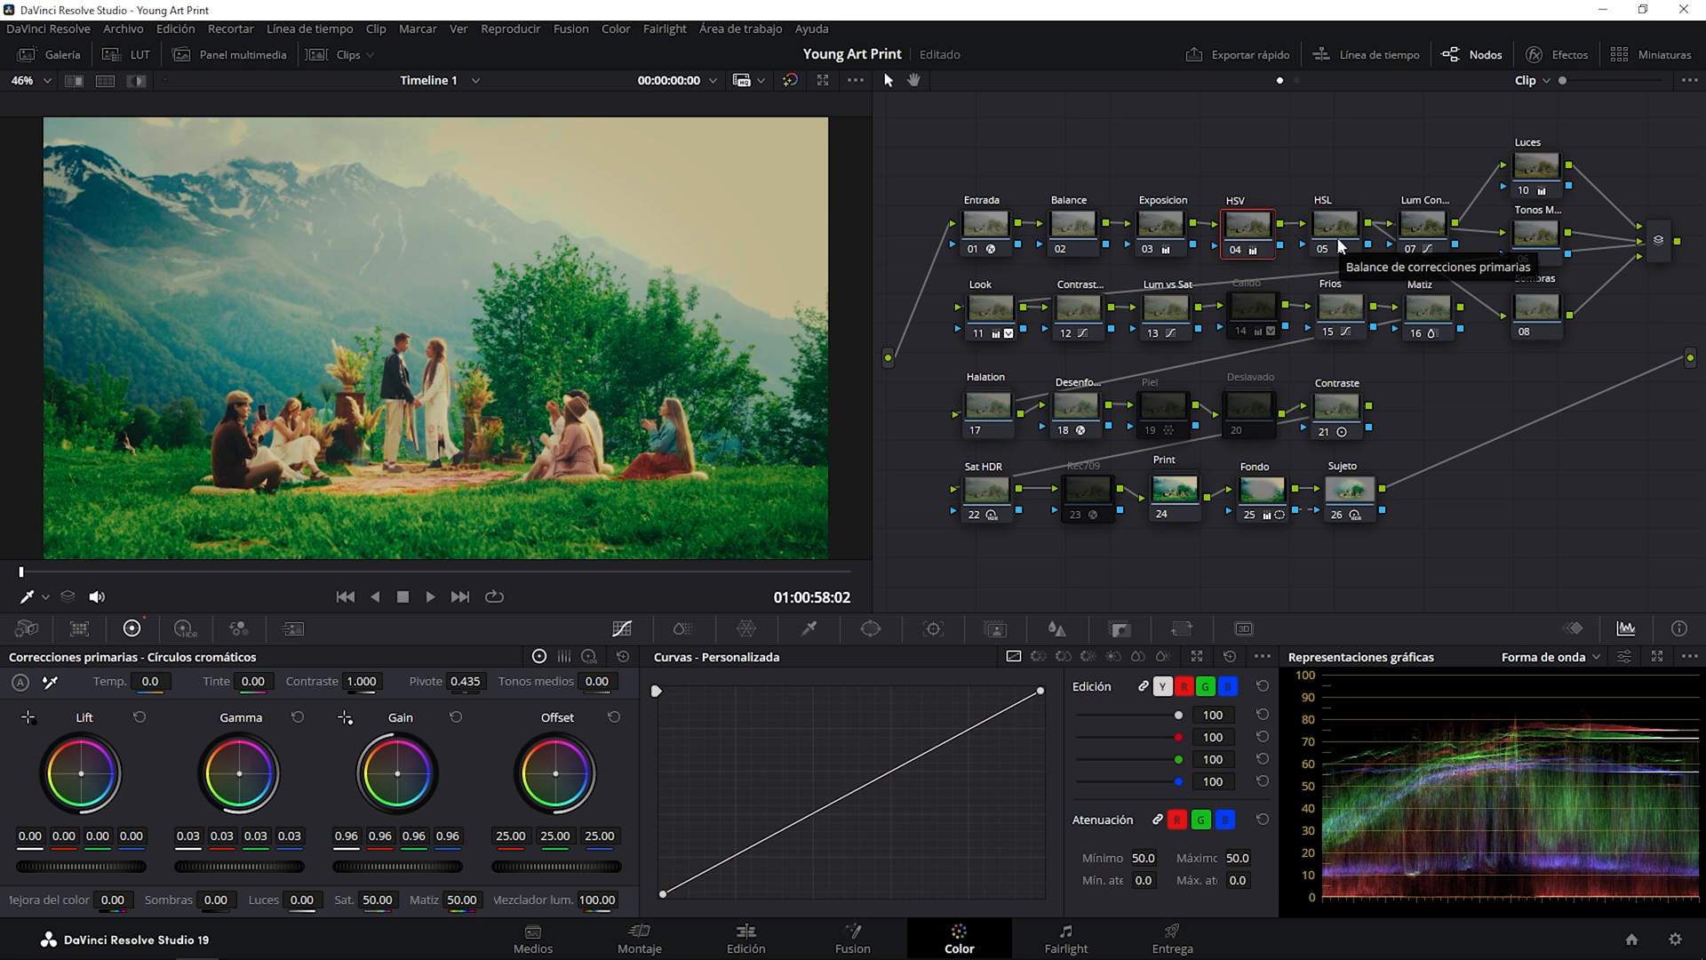
# Review the custom curve of the Lum Con... node and bypass and restore the node repeatedly to compare its contrast effect.
pyautogui.click(1424, 226)
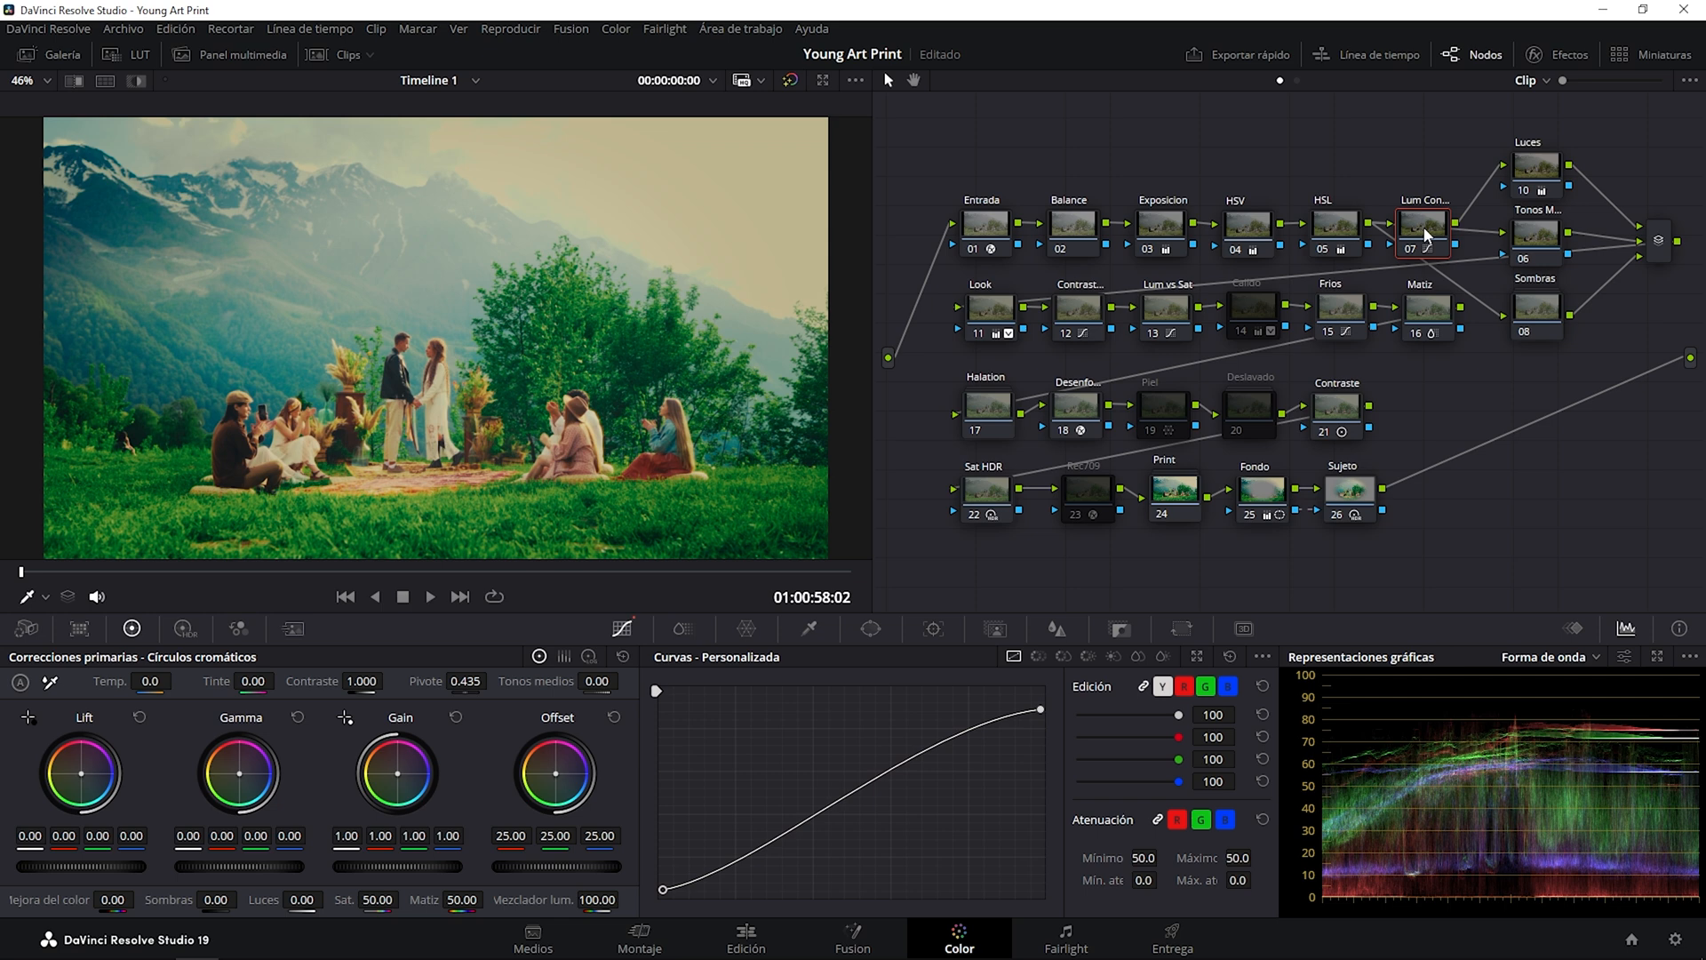
pyautogui.click(1408, 247)
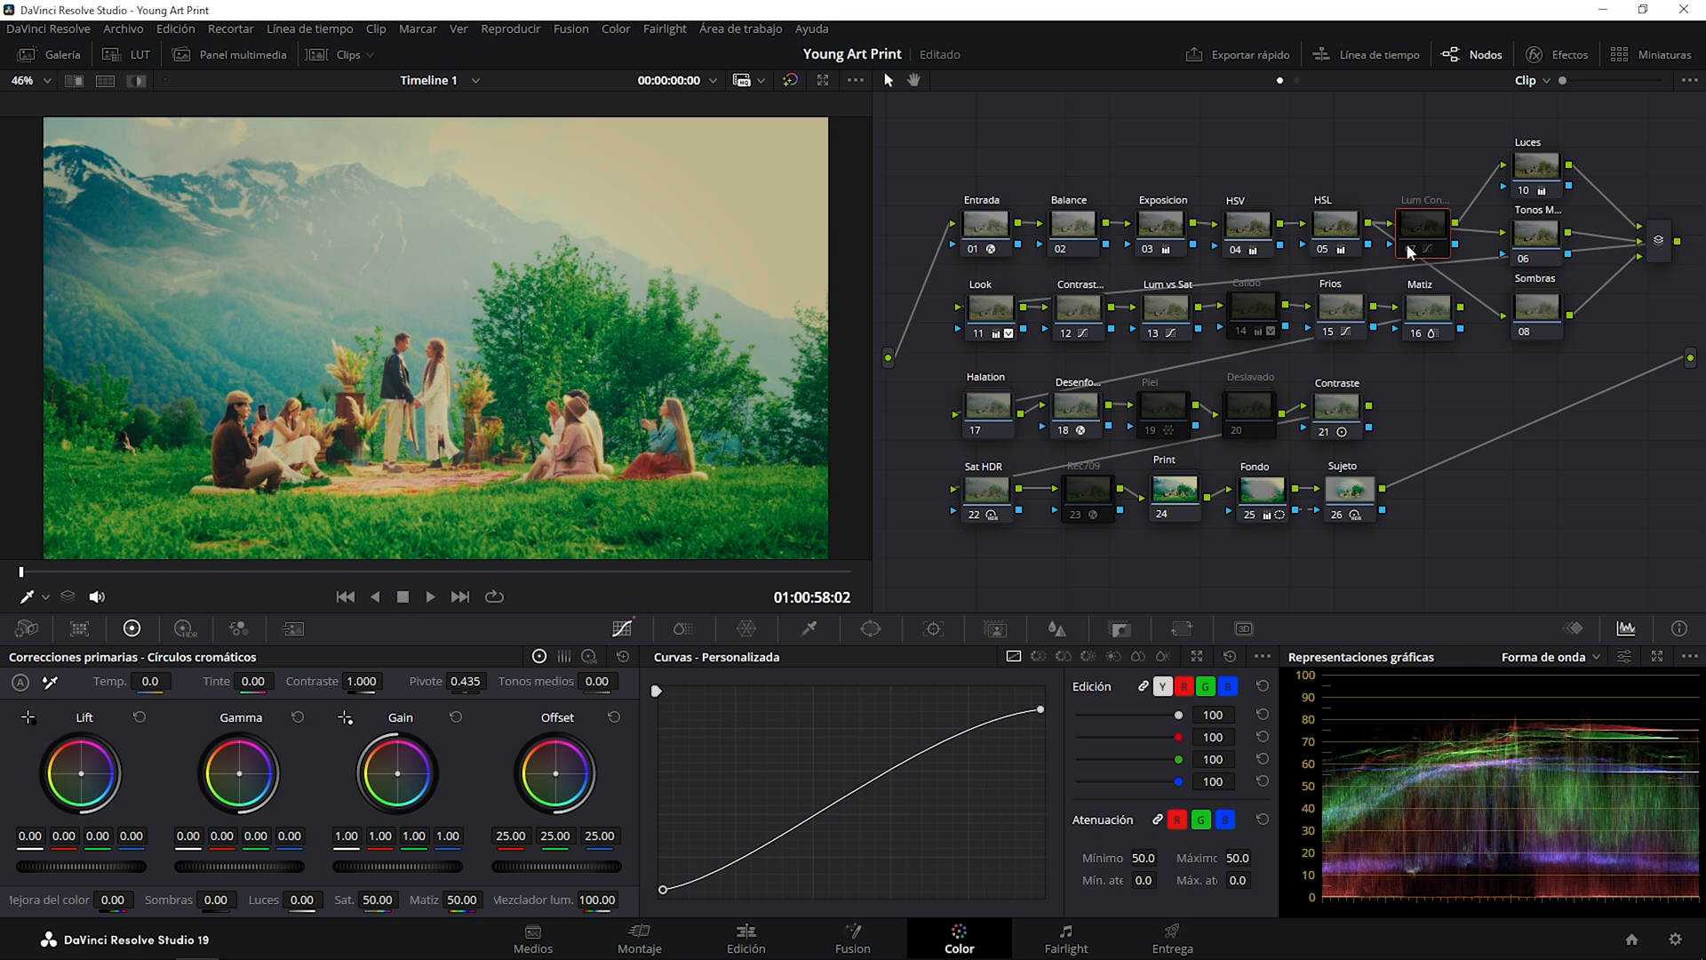
pyautogui.click(1408, 247)
pyautogui.click(1408, 249)
pyautogui.click(1408, 249)
pyautogui.click(1408, 249)
pyautogui.click(1408, 249)
pyautogui.click(1409, 248)
pyautogui.click(1409, 248)
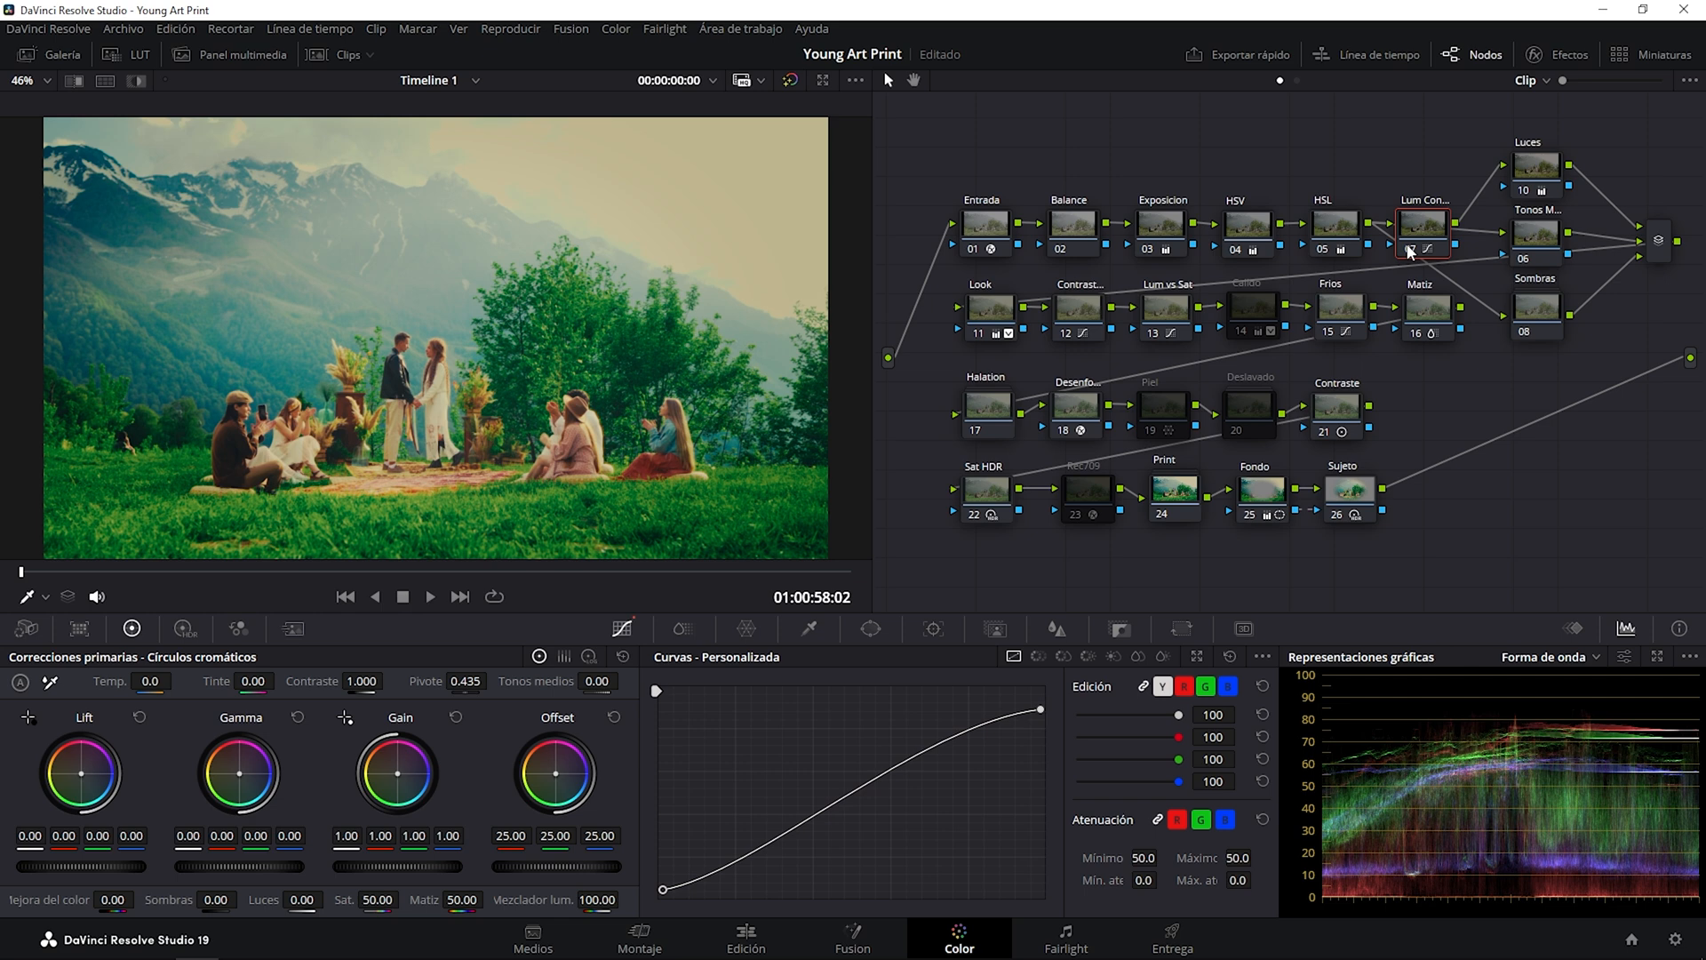
pyautogui.click(1409, 249)
pyautogui.click(1408, 250)
# Point out the parallel Luces, Tonos M... and Sombras nodes, and toggle the Luces node to compare the highlights.
pyautogui.moveTo(1536, 117); pyautogui.dragTo(1547, 331)
pyautogui.click(1549, 370)
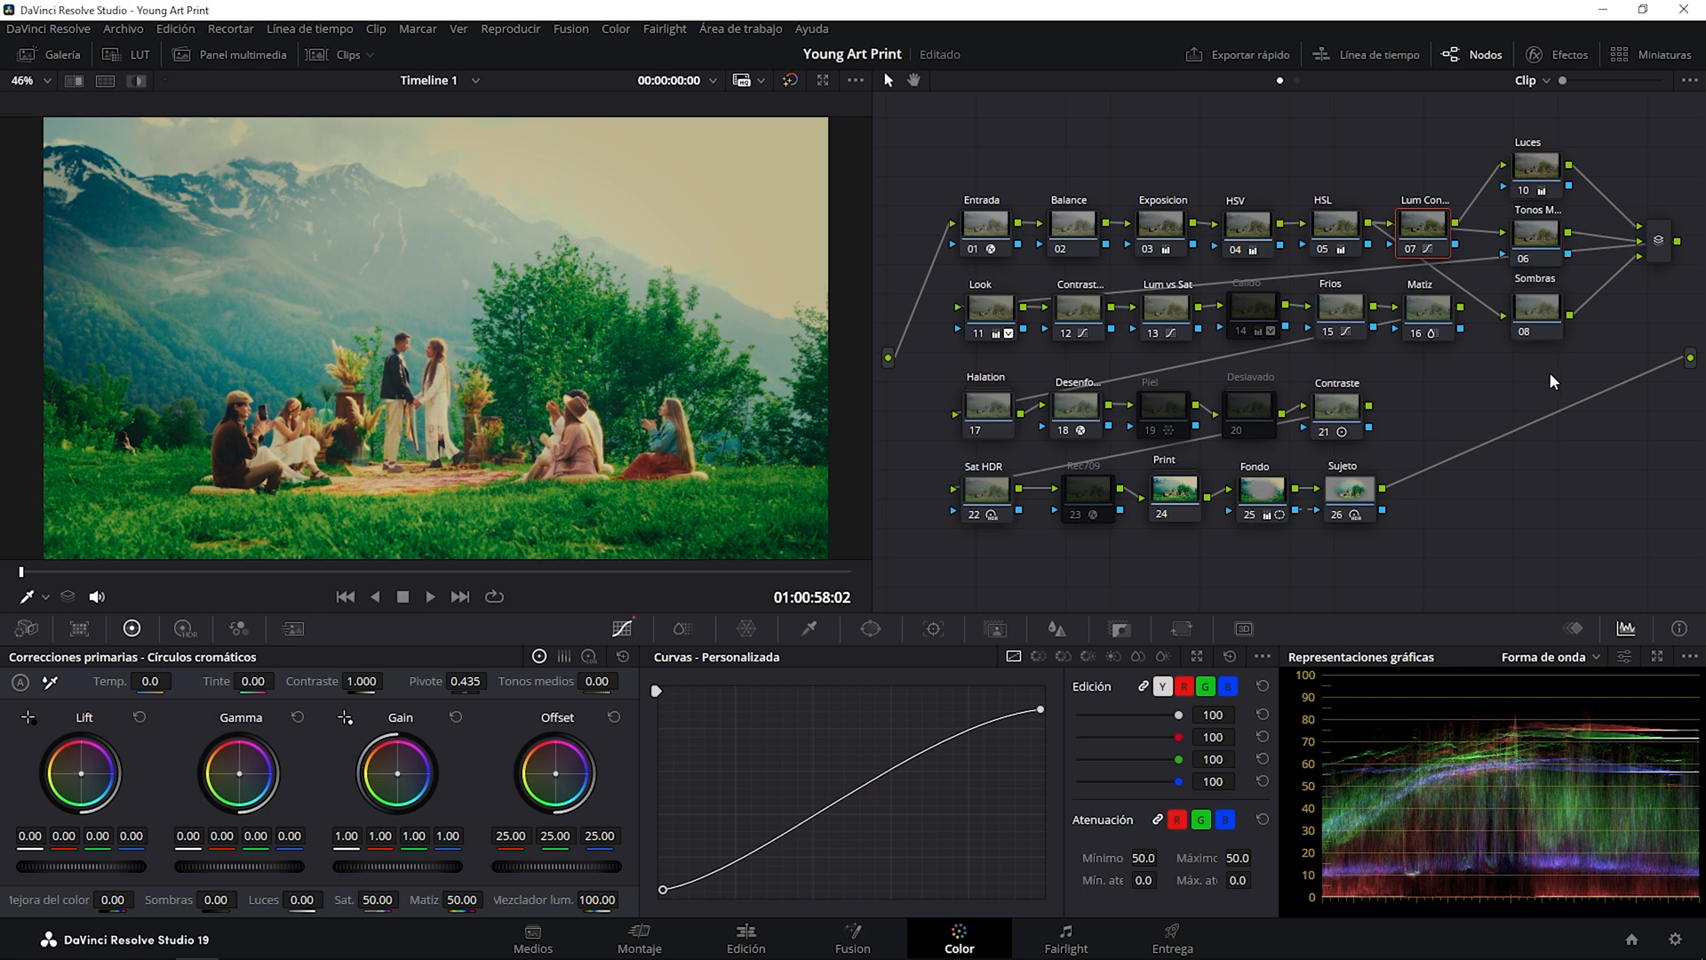
pyautogui.click(1533, 160)
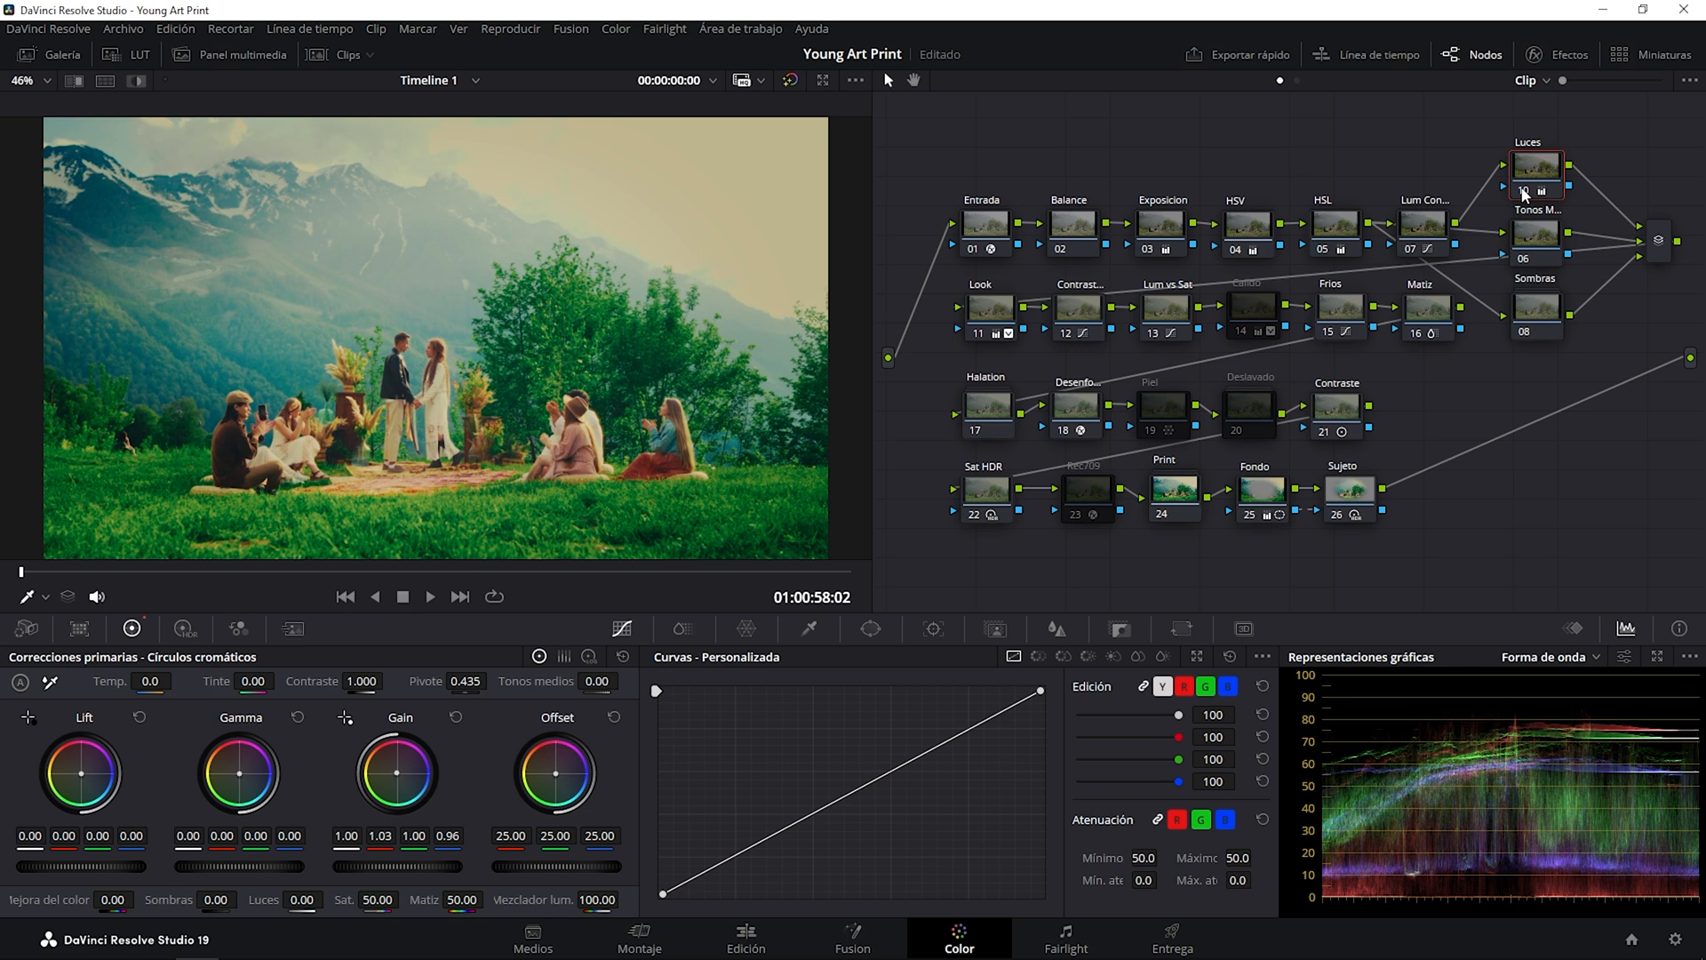
pyautogui.click(1525, 192)
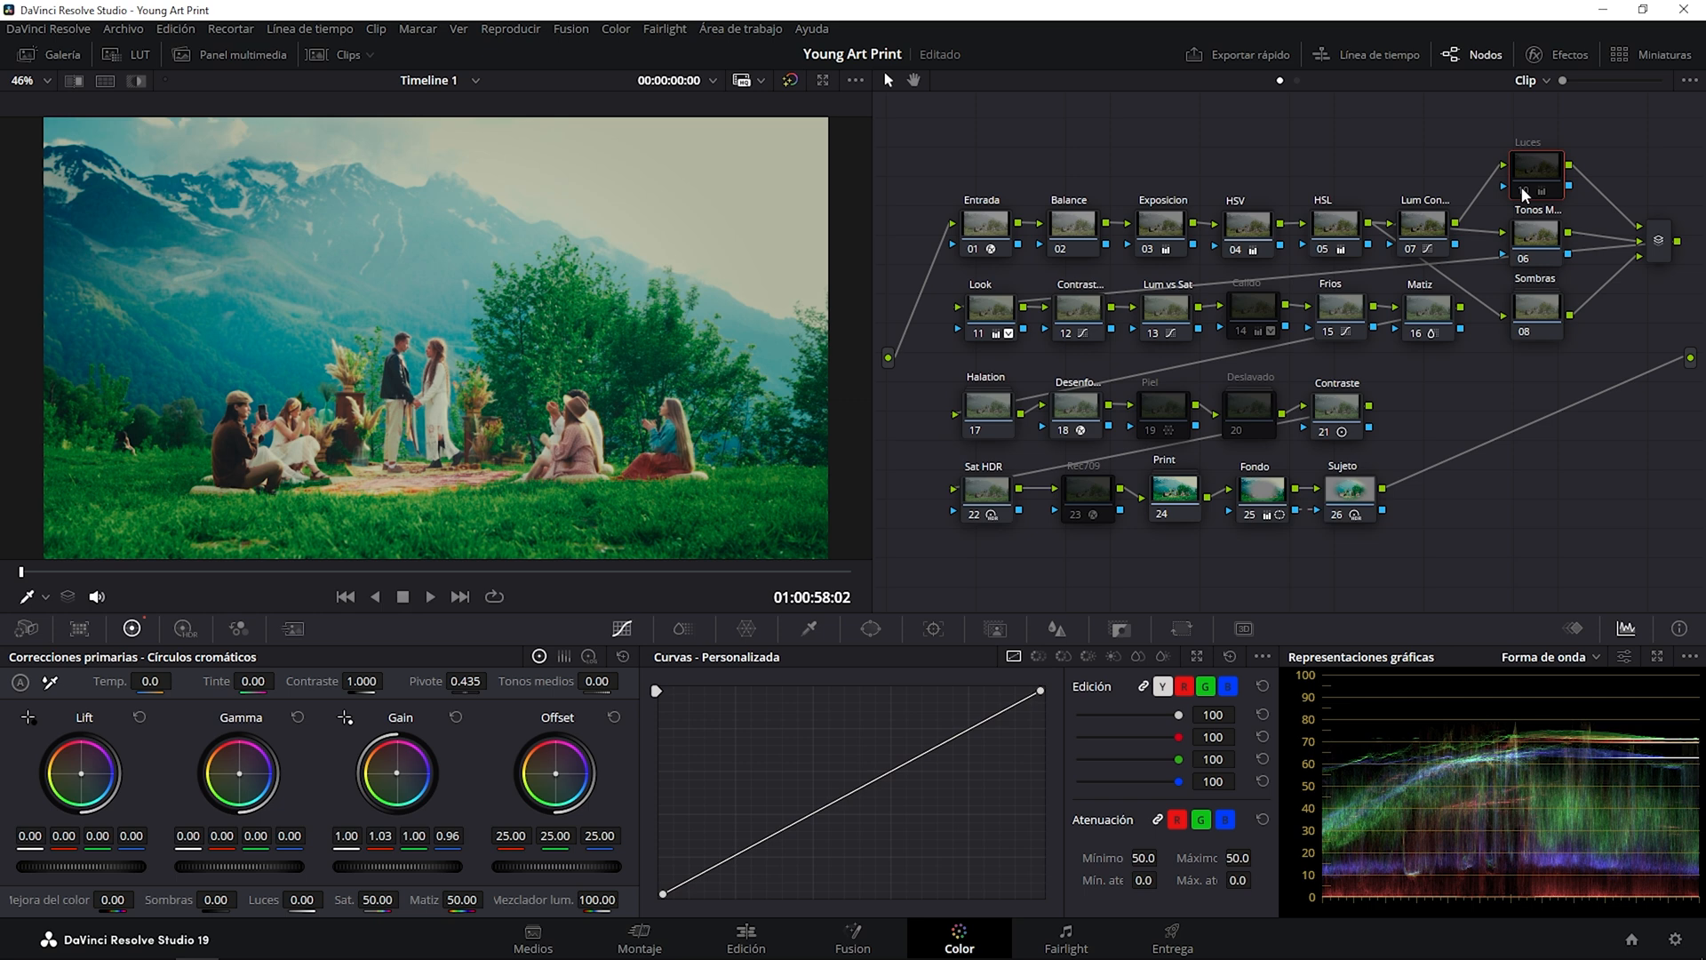
pyautogui.click(1525, 192)
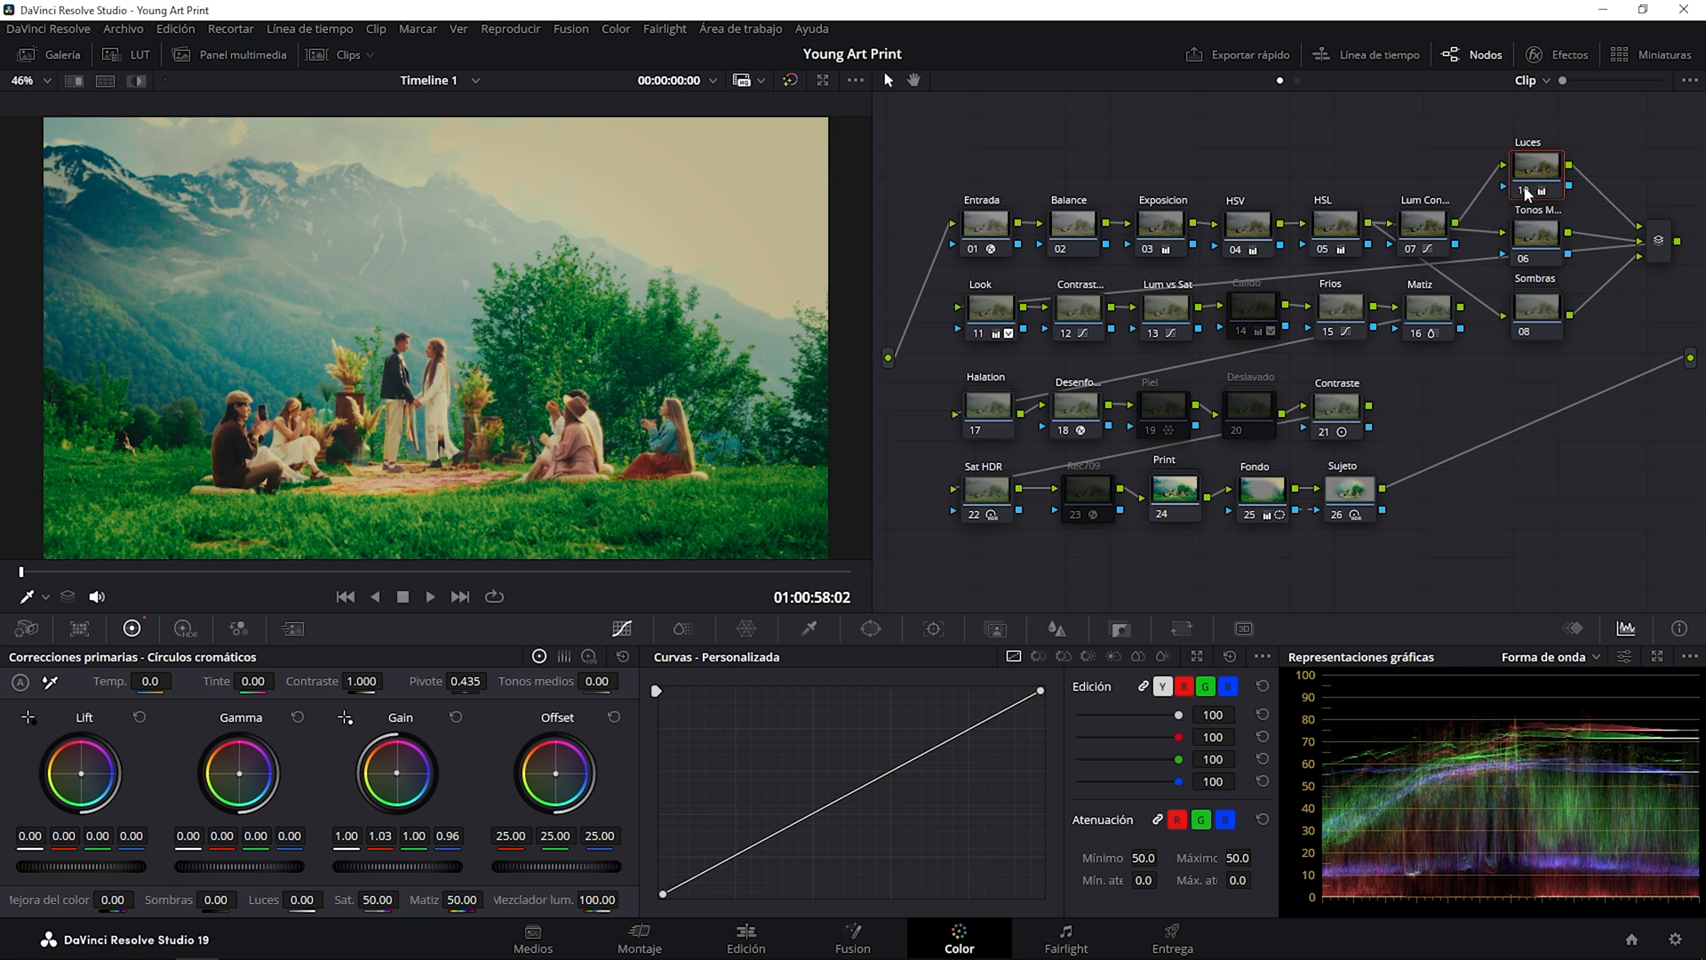
pyautogui.click(1527, 188)
pyautogui.click(1527, 188)
# Toggle the Sombras node to compare the shadows, and inspect the contents of its compound node before returning to the main graph.
pyautogui.click(1539, 235)
pyautogui.click(1542, 314)
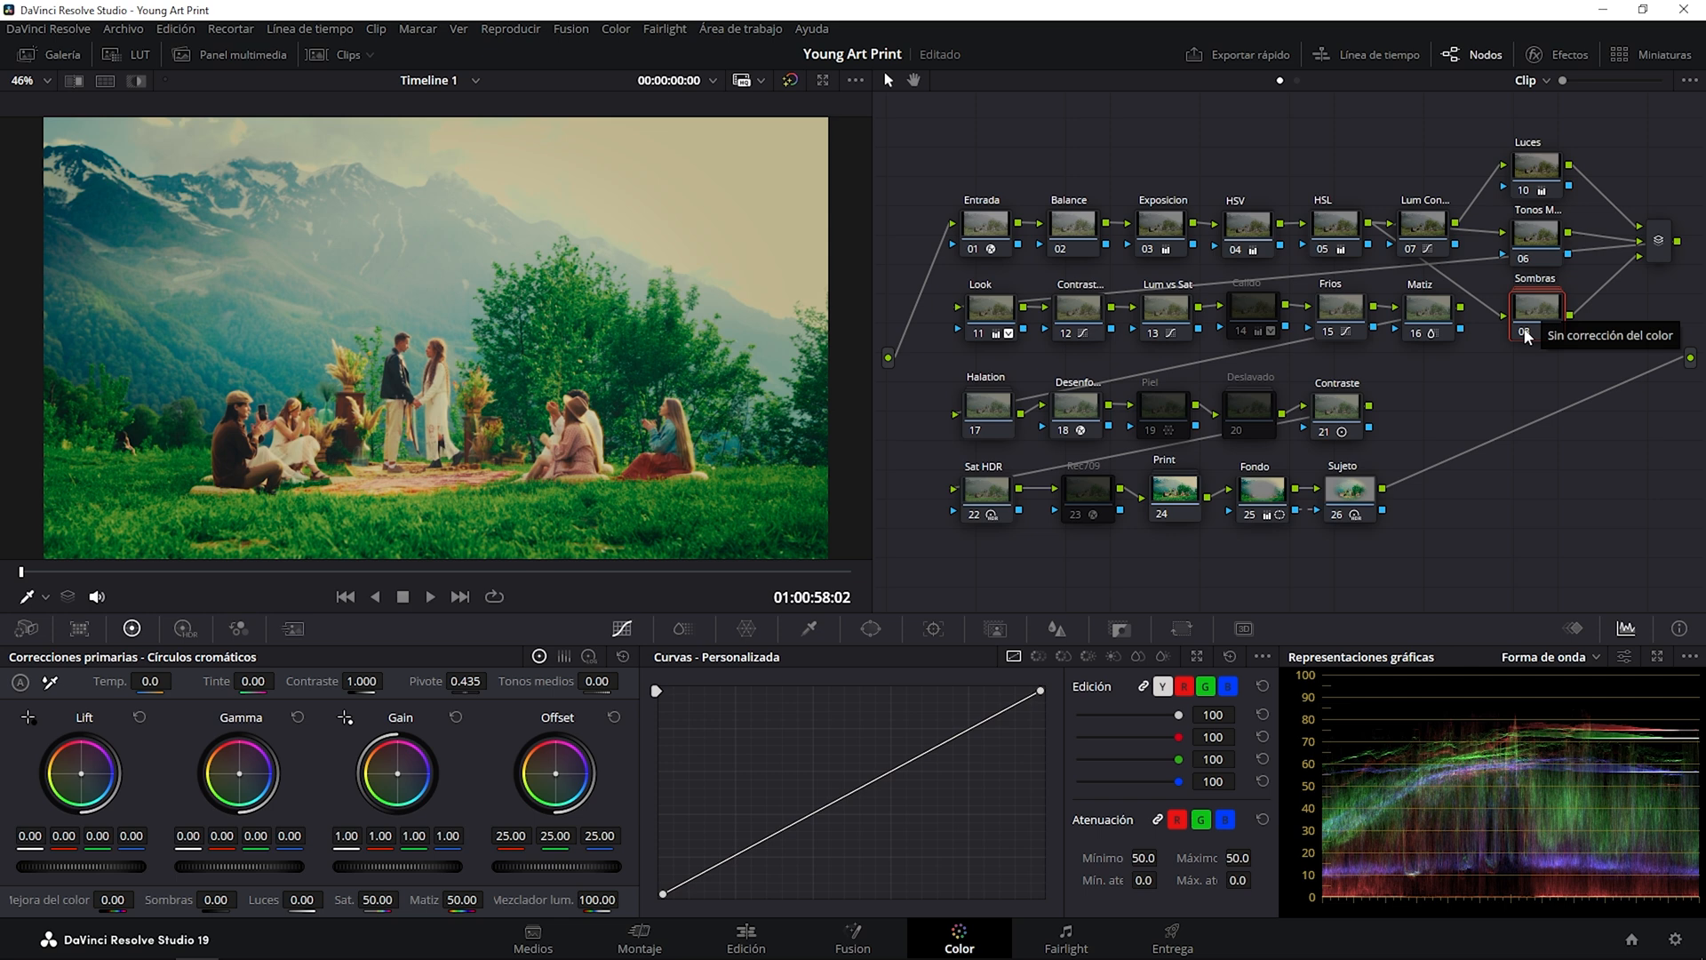
pyautogui.click(1525, 334)
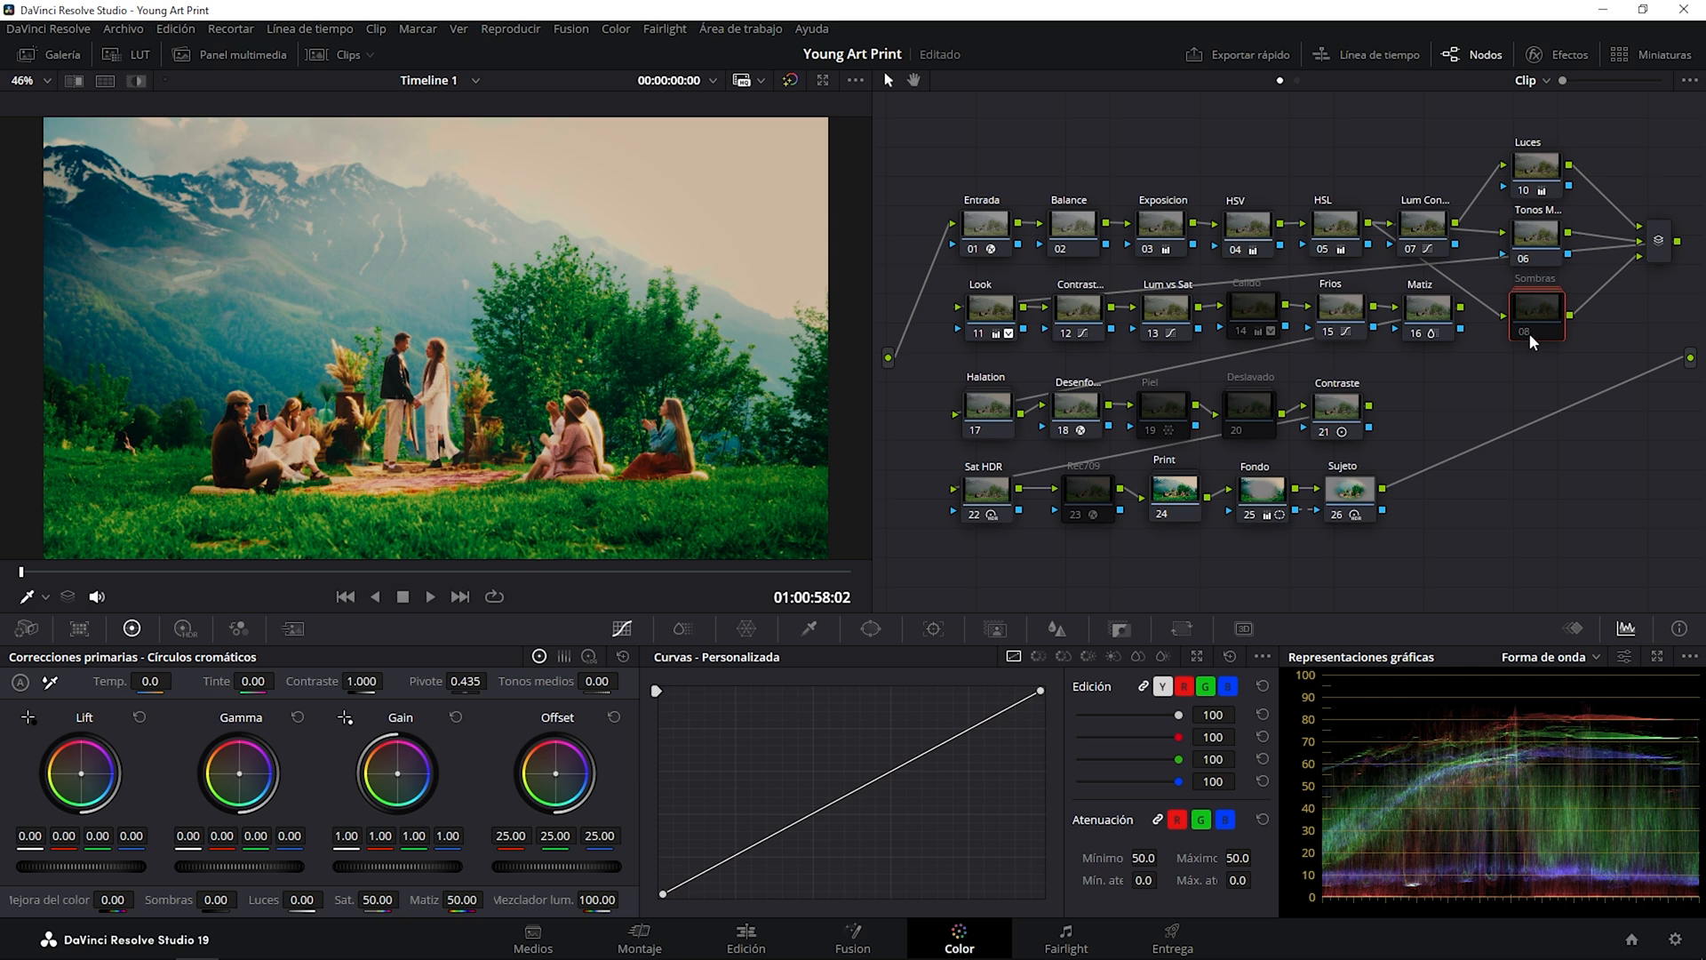
pyautogui.click(1522, 331)
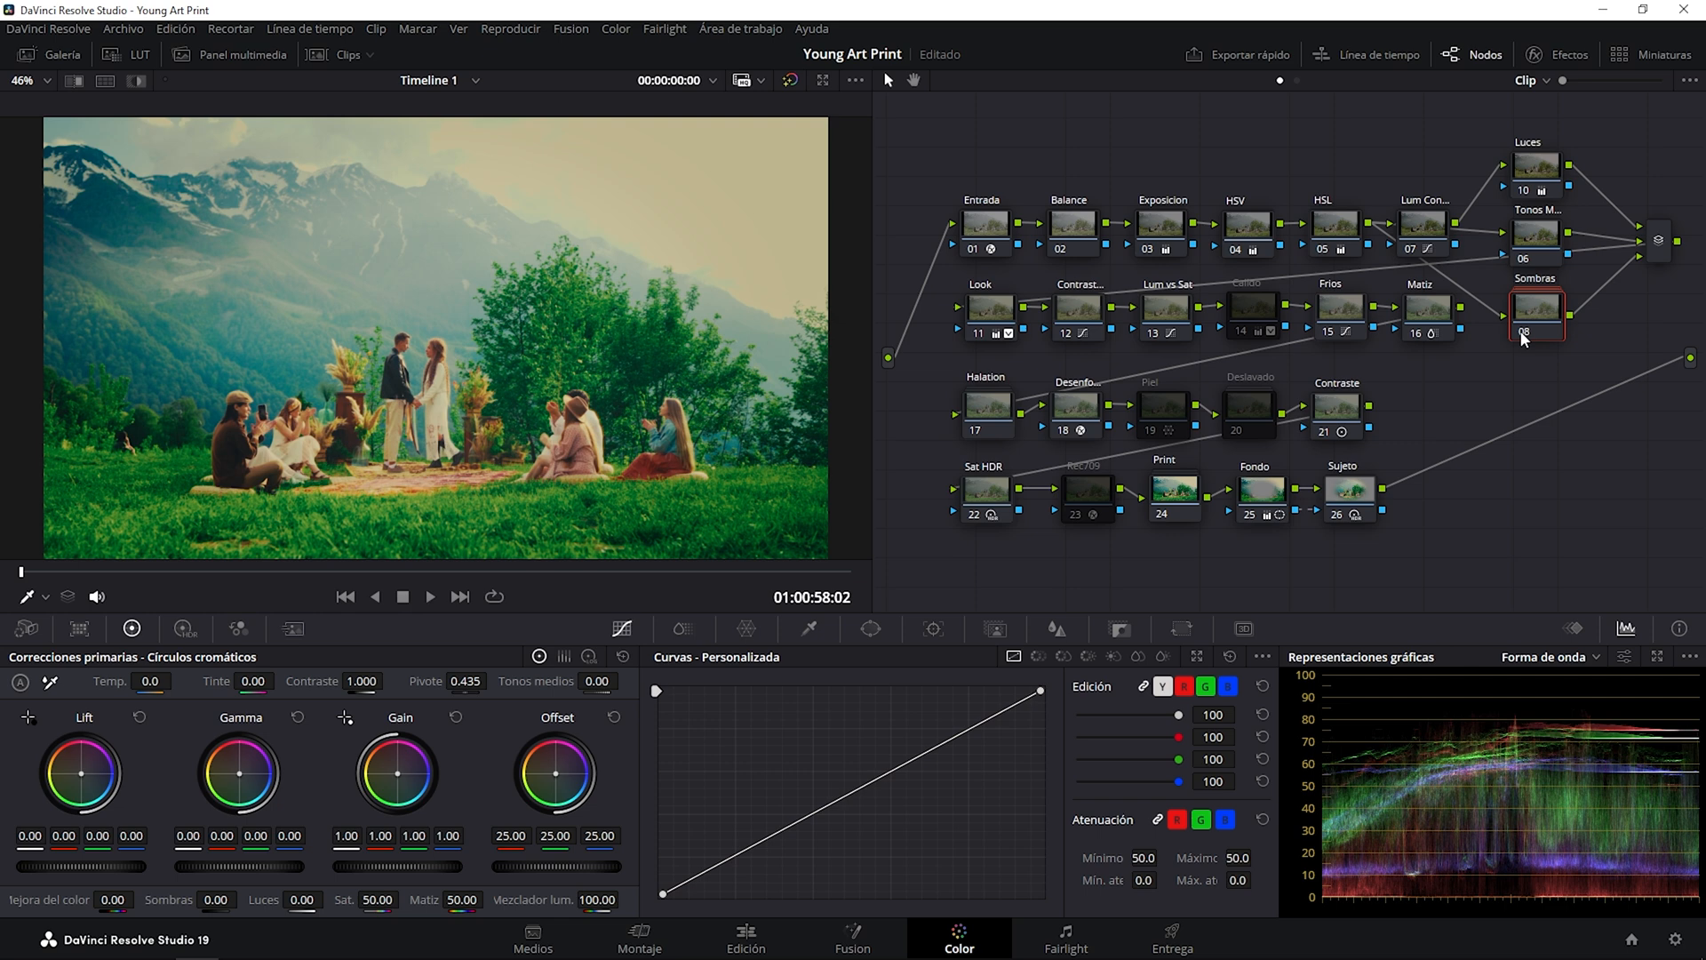
pyautogui.doubleClick(1546, 317)
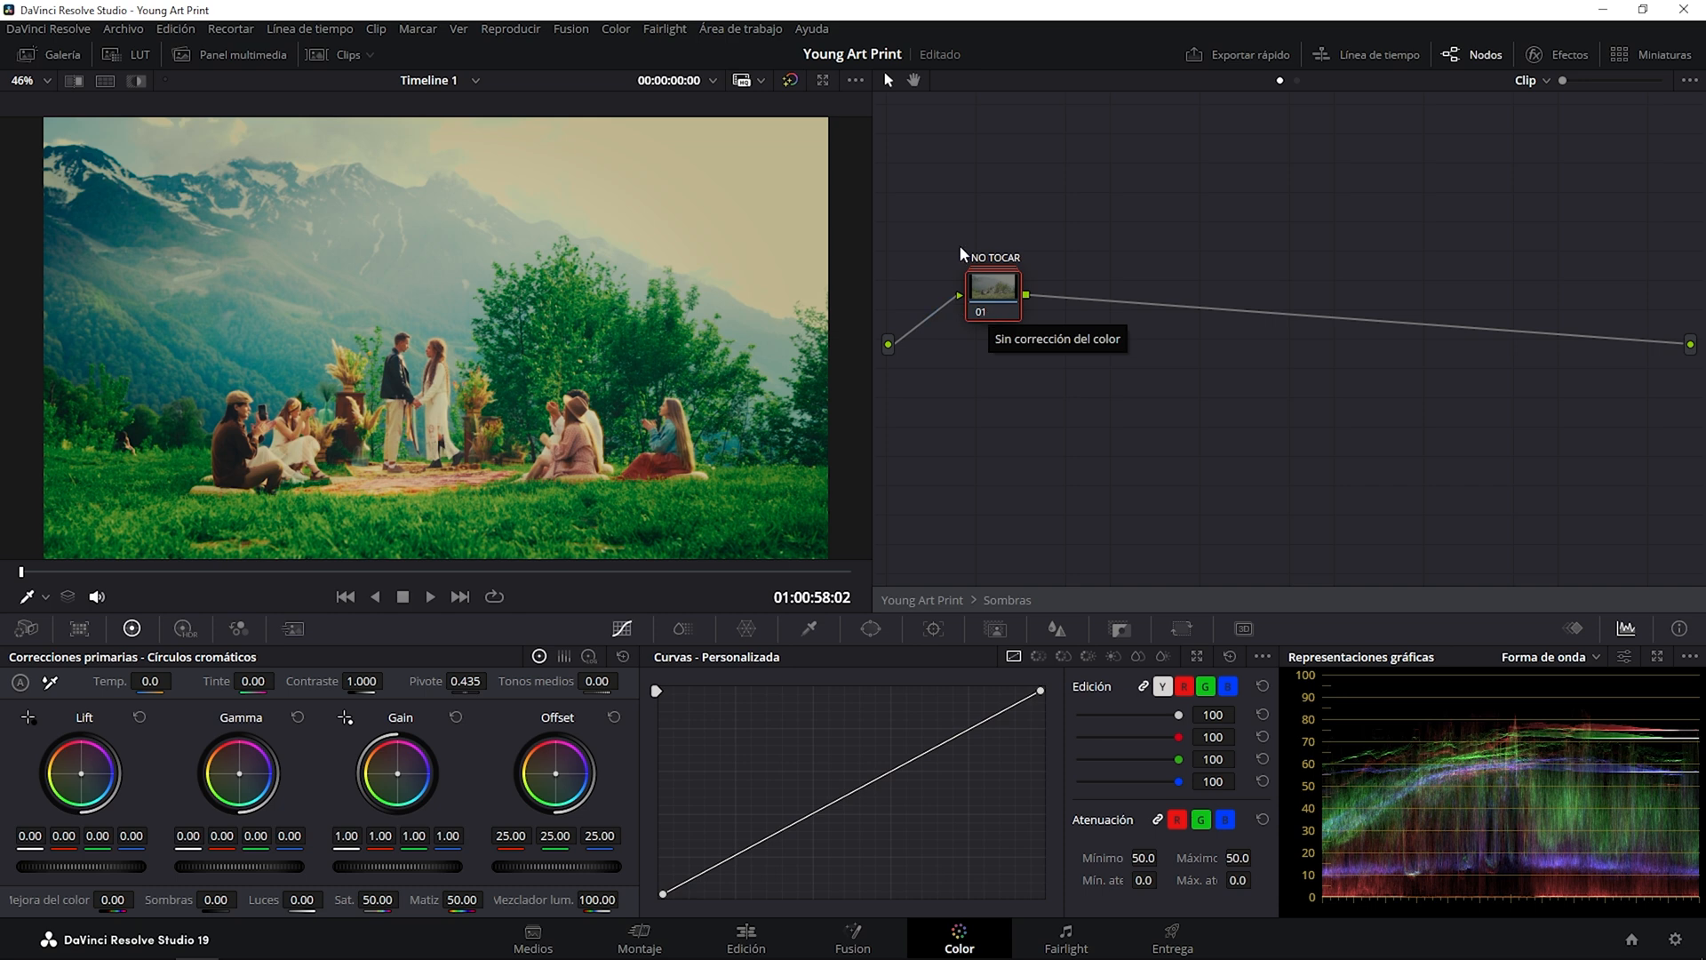
pyautogui.click(1000, 597)
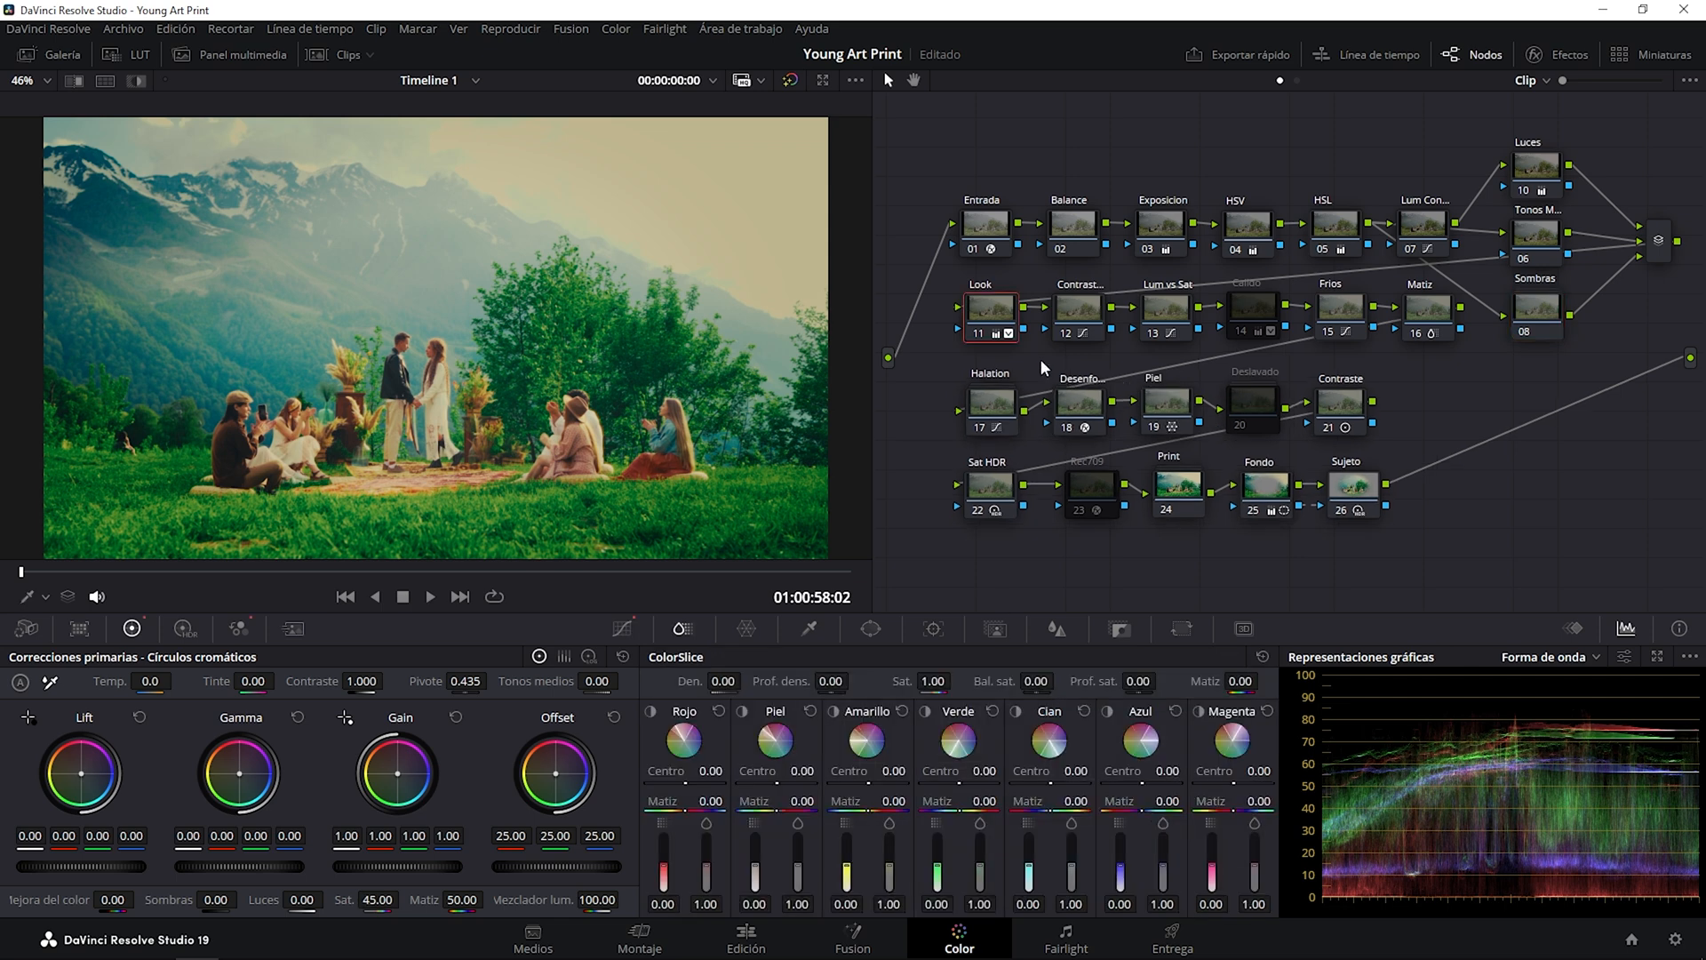
# Bypass and restore the Look node repeatedly to compare the image with and without its color treatment.
pyautogui.click(976, 328)
pyautogui.click(978, 332)
pyautogui.click(978, 332)
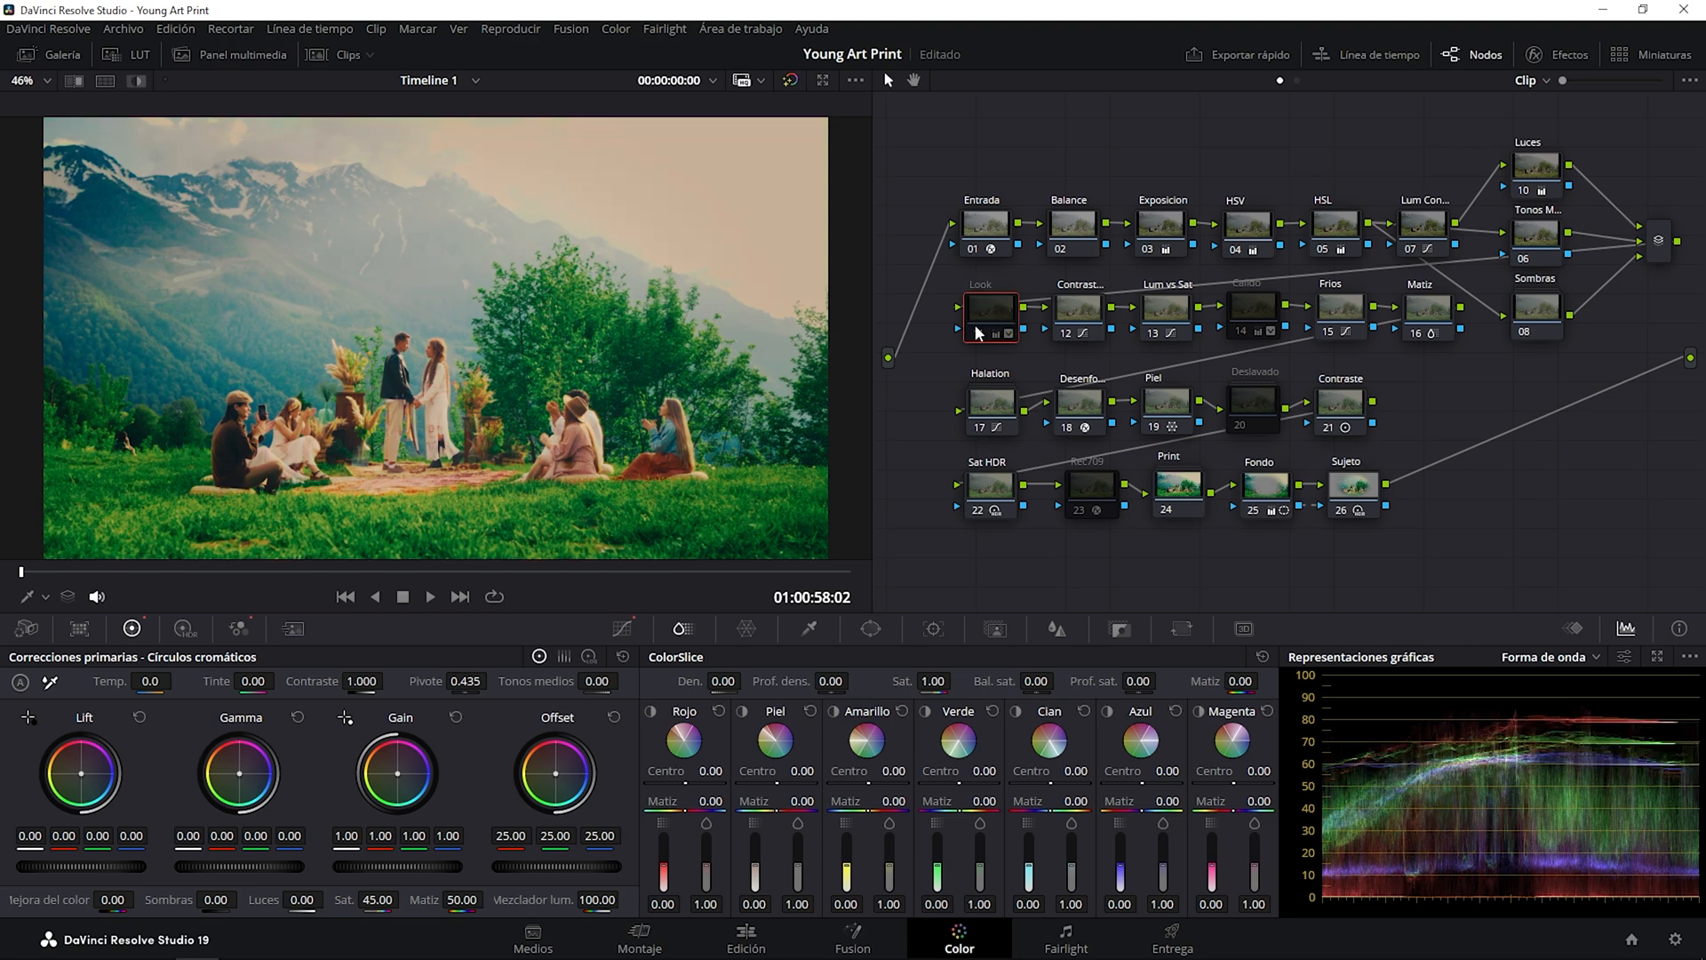
pyautogui.click(979, 333)
pyautogui.click(978, 332)
pyautogui.click(978, 333)
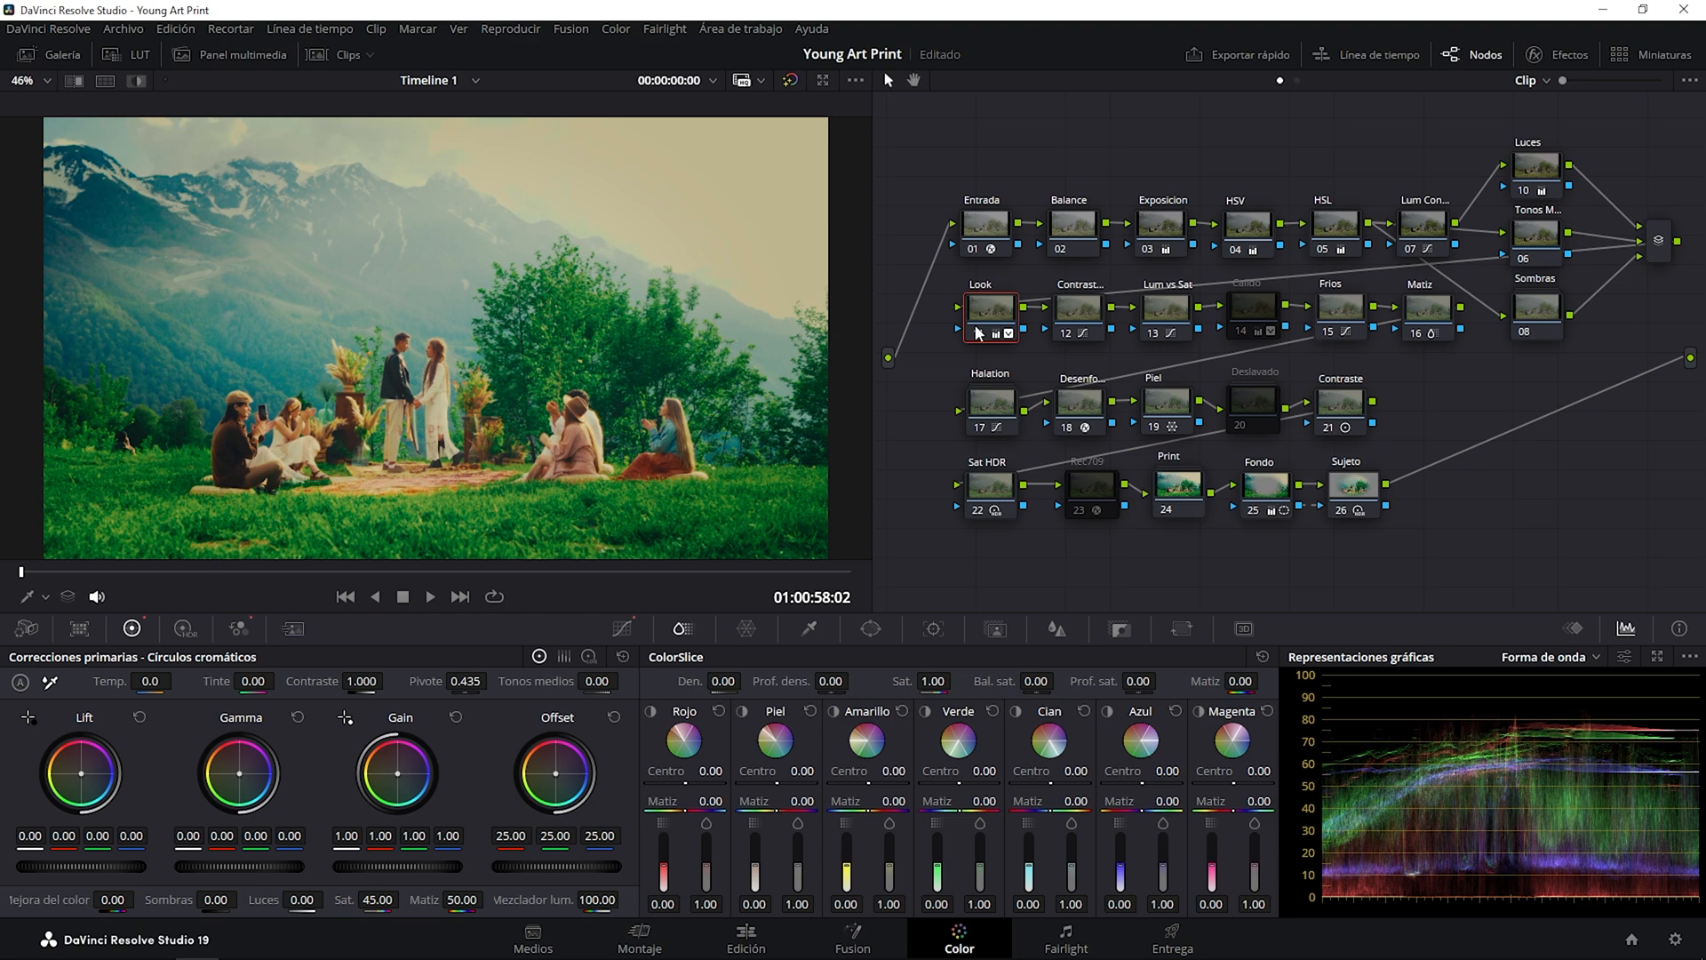
pyautogui.click(978, 333)
pyautogui.click(978, 332)
pyautogui.click(978, 333)
pyautogui.click(978, 332)
# Select the Contrast... node after Look and switch it off and on to compare its effect.
pyautogui.click(1078, 305)
pyautogui.click(1063, 336)
pyautogui.click(1062, 336)
# Toggle the Lum vs Sat node repeatedly to compare its effect on saturation, leaving it enabled.
pyautogui.click(1161, 334)
pyautogui.click(1159, 335)
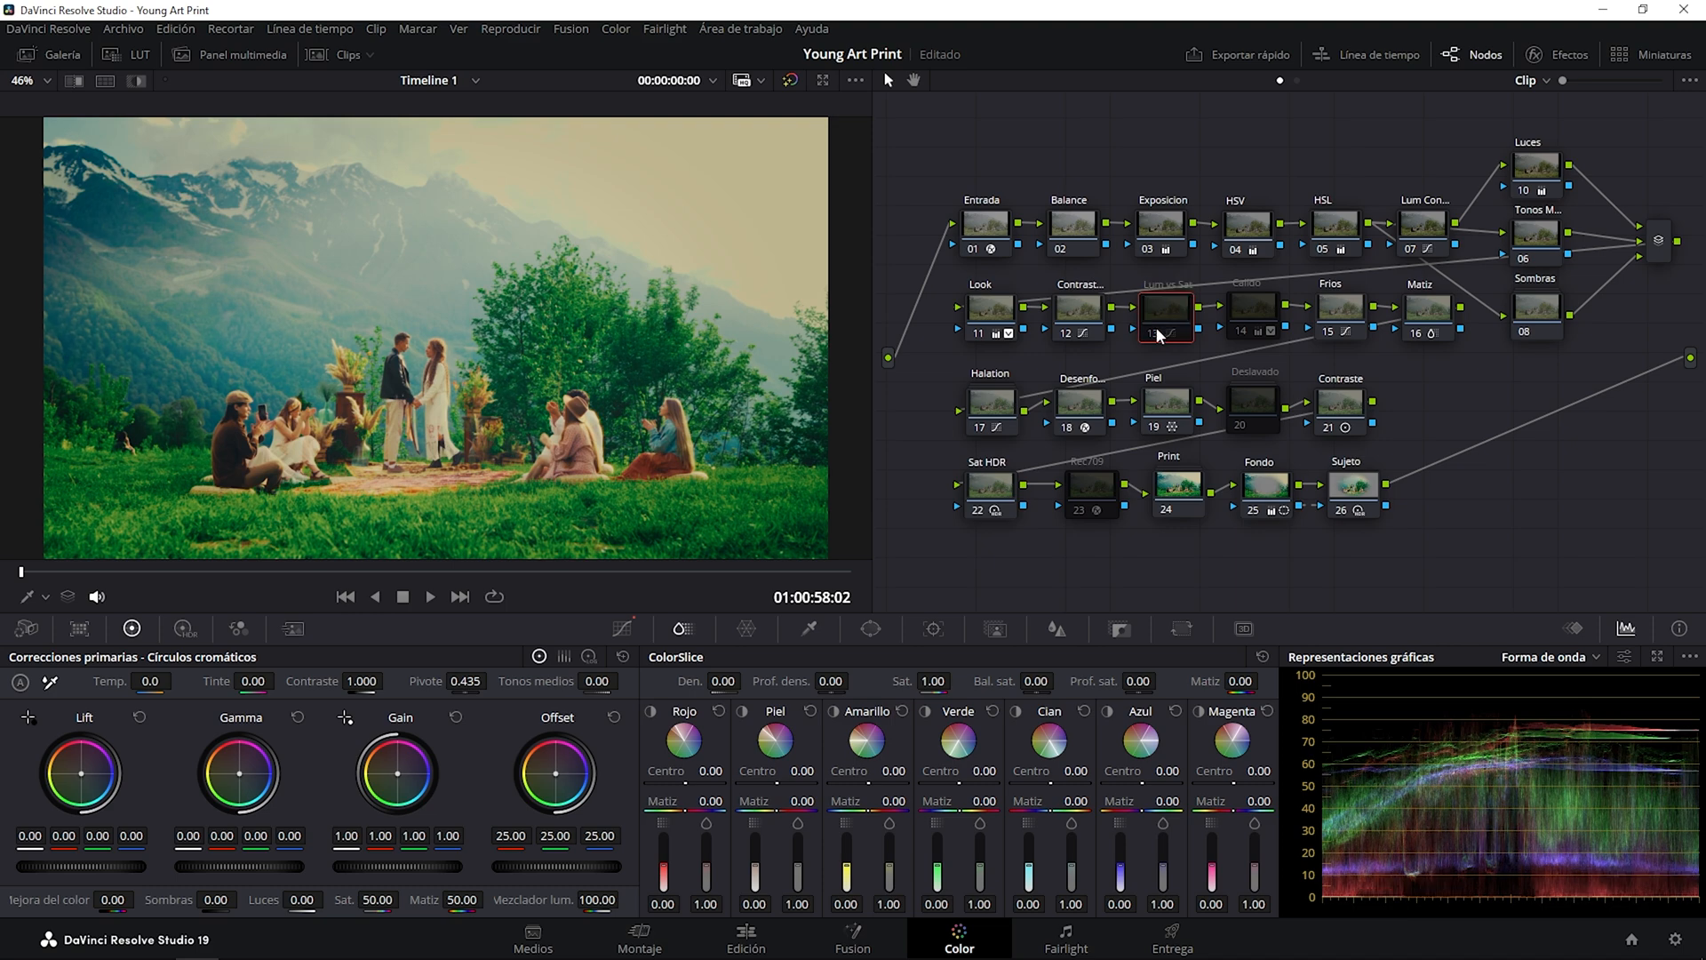
pyautogui.click(1158, 334)
pyautogui.click(1159, 334)
pyautogui.click(1159, 334)
pyautogui.click(1158, 334)
pyautogui.click(1159, 334)
pyautogui.click(1159, 334)
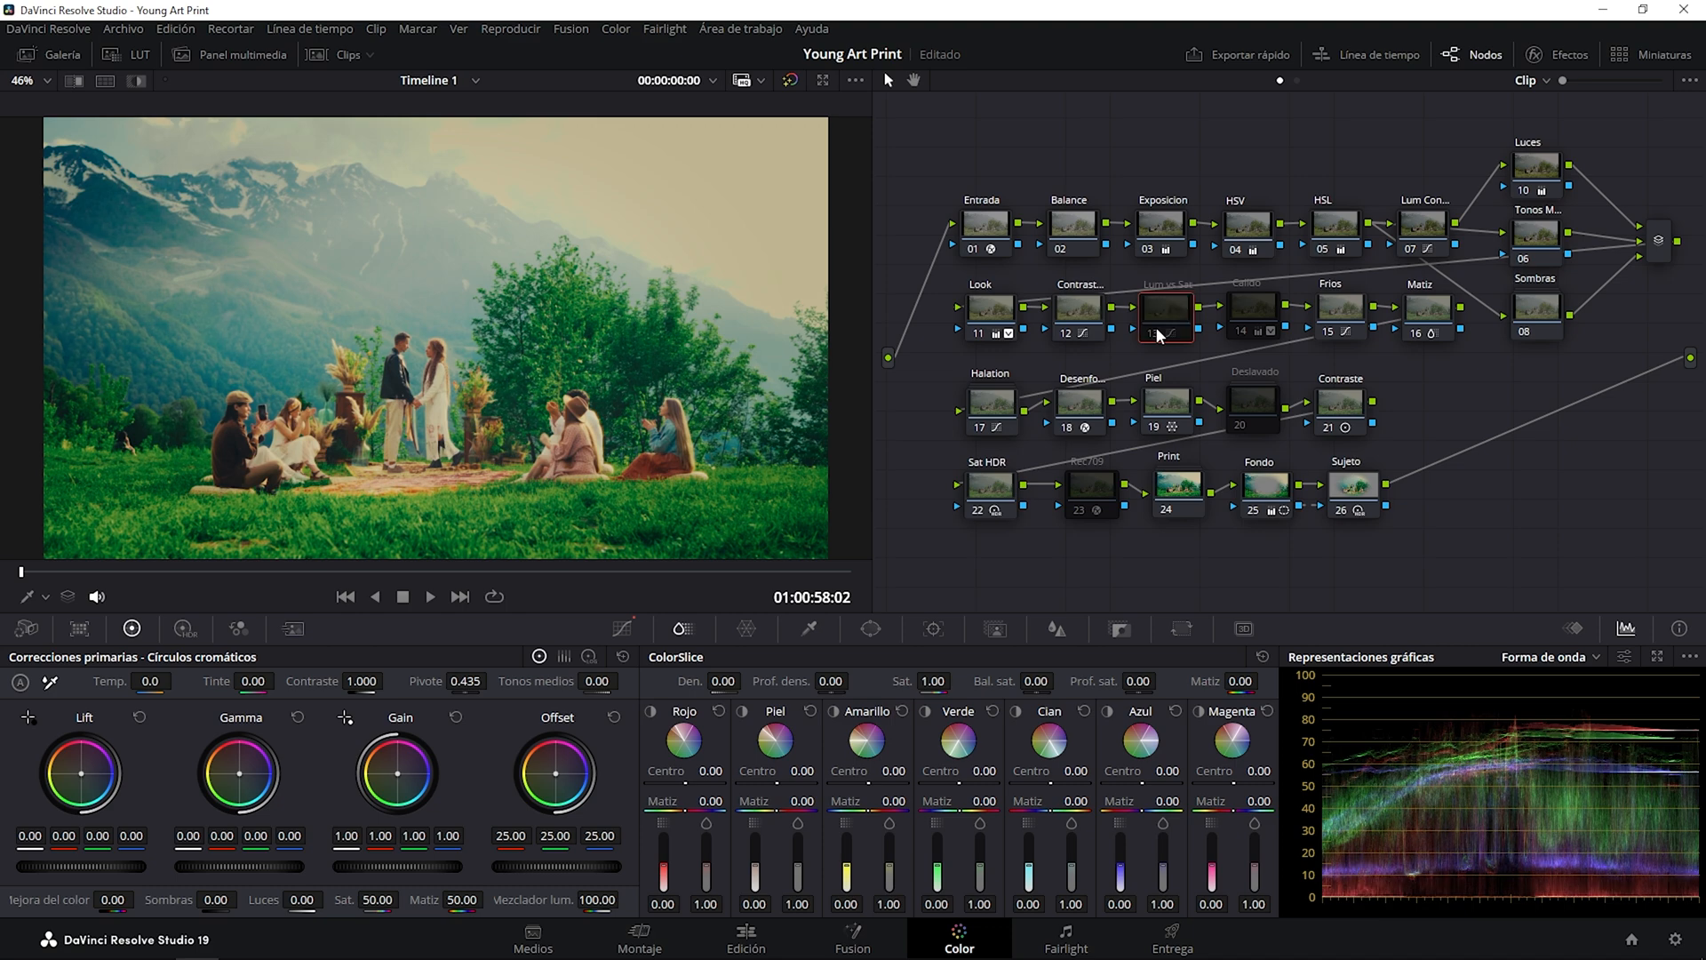
pyautogui.click(1159, 335)
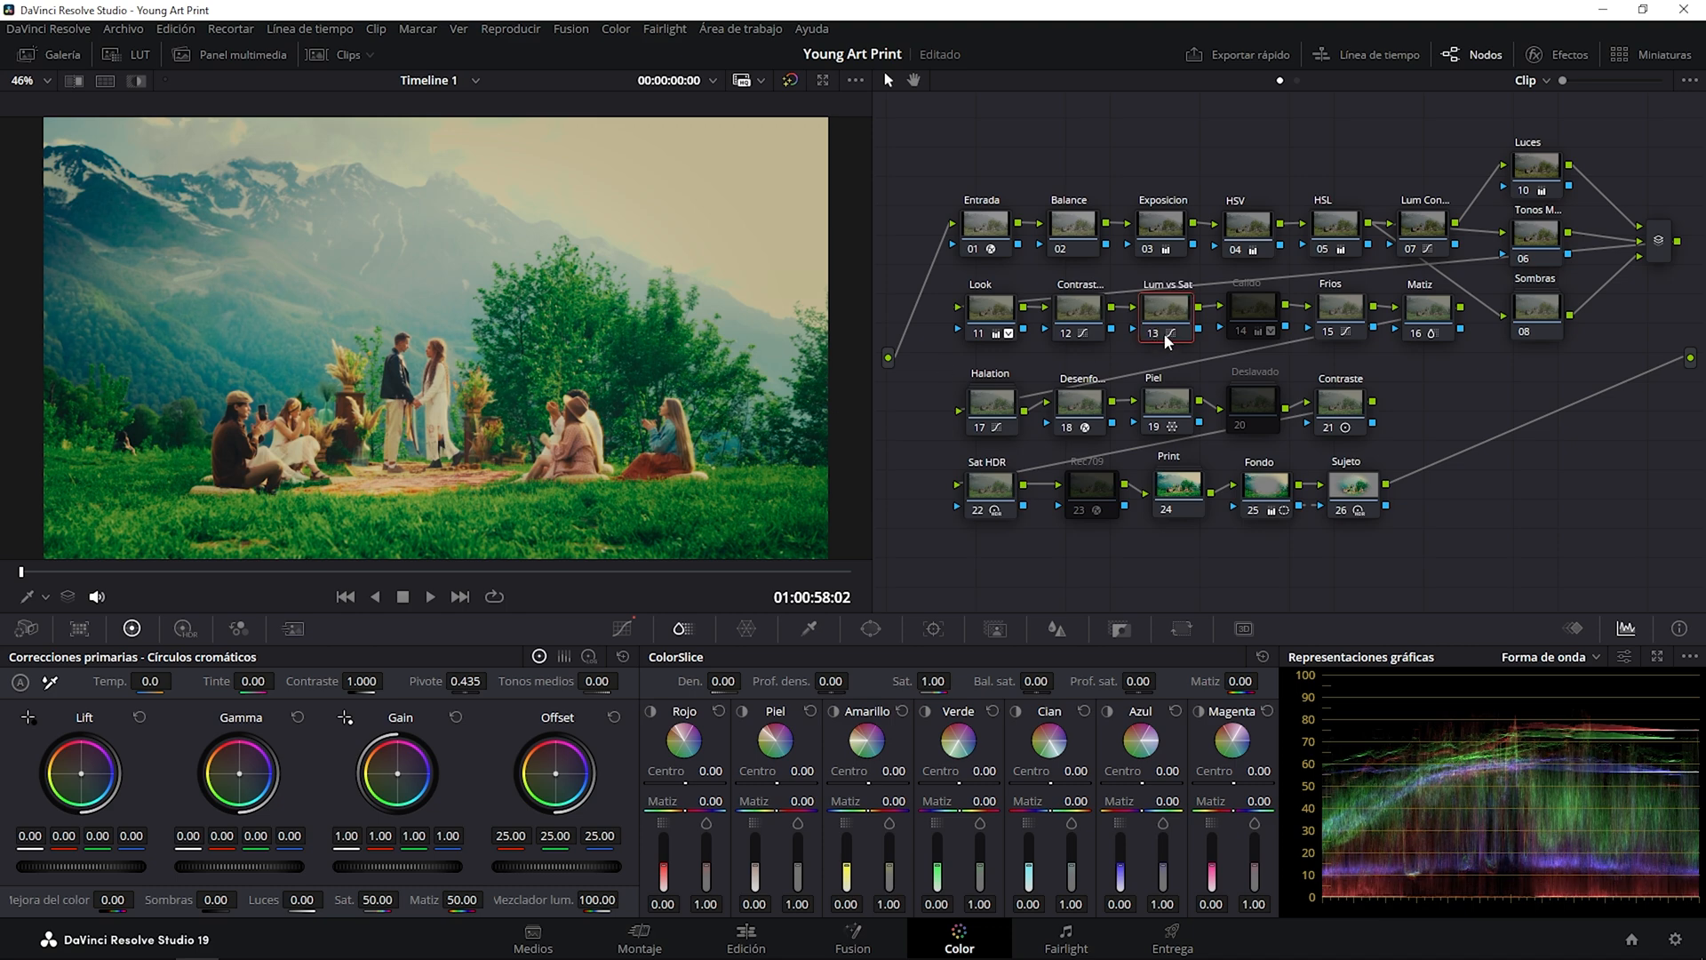
pyautogui.click(1151, 335)
pyautogui.click(1152, 335)
pyautogui.click(1152, 335)
pyautogui.click(1152, 335)
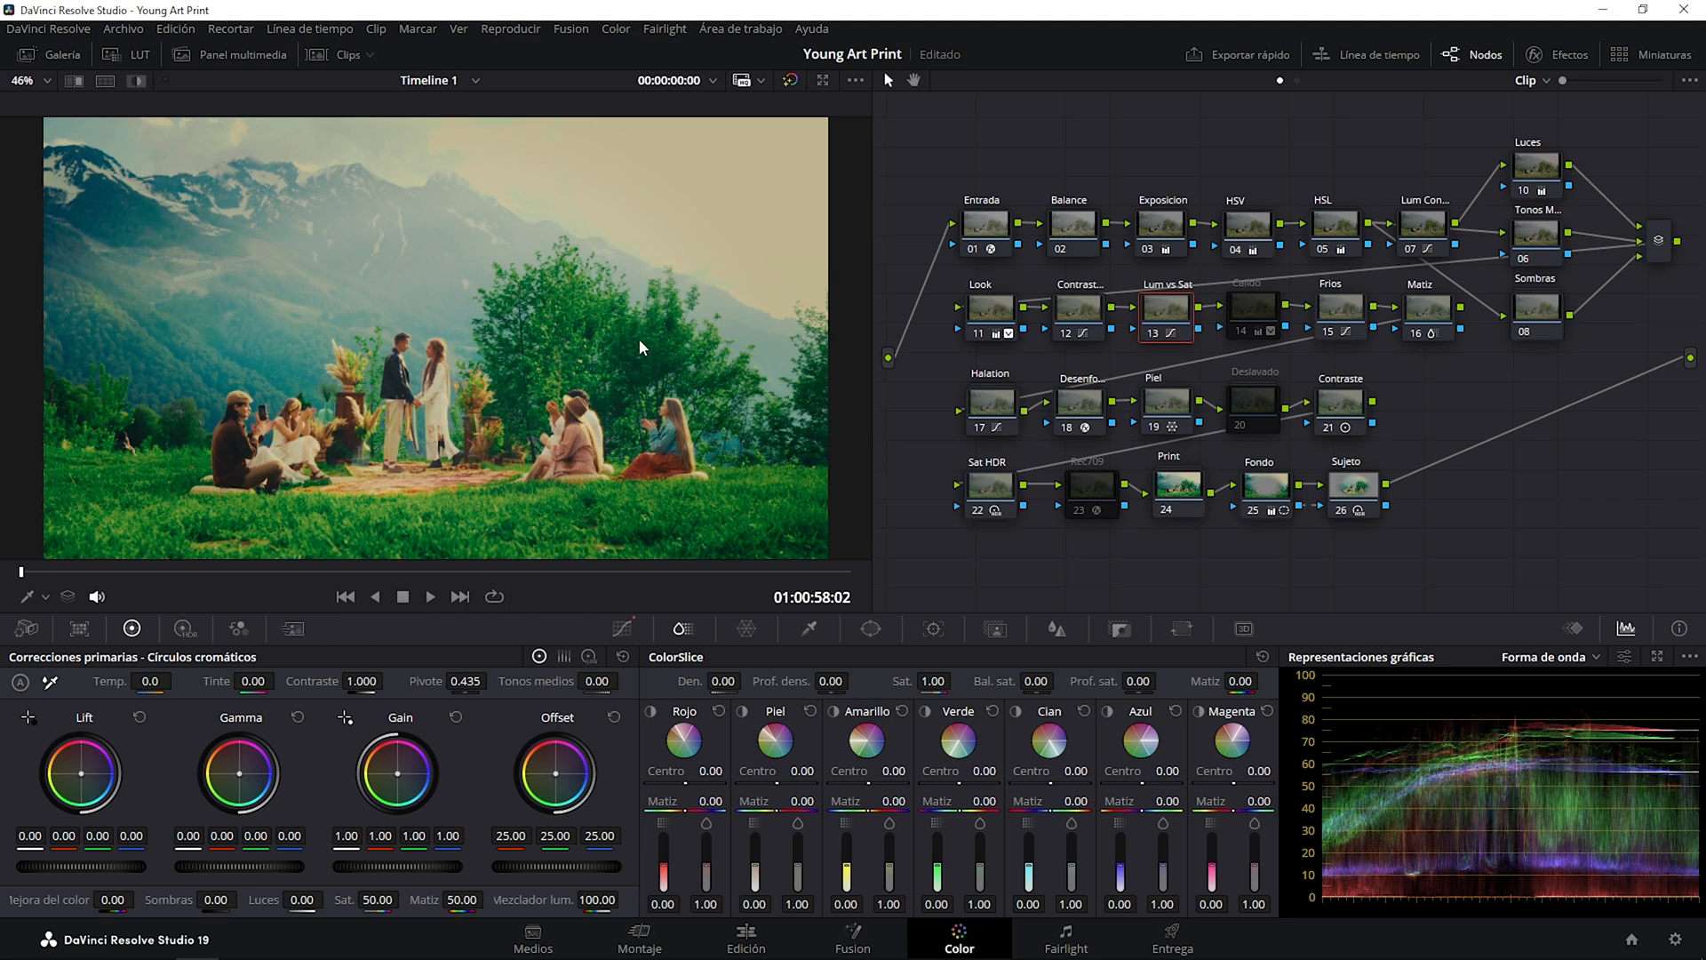
# Enable and disable the Calido node repeatedly to compare its warm tint, leaving the node disabled.
pyautogui.click(1241, 323)
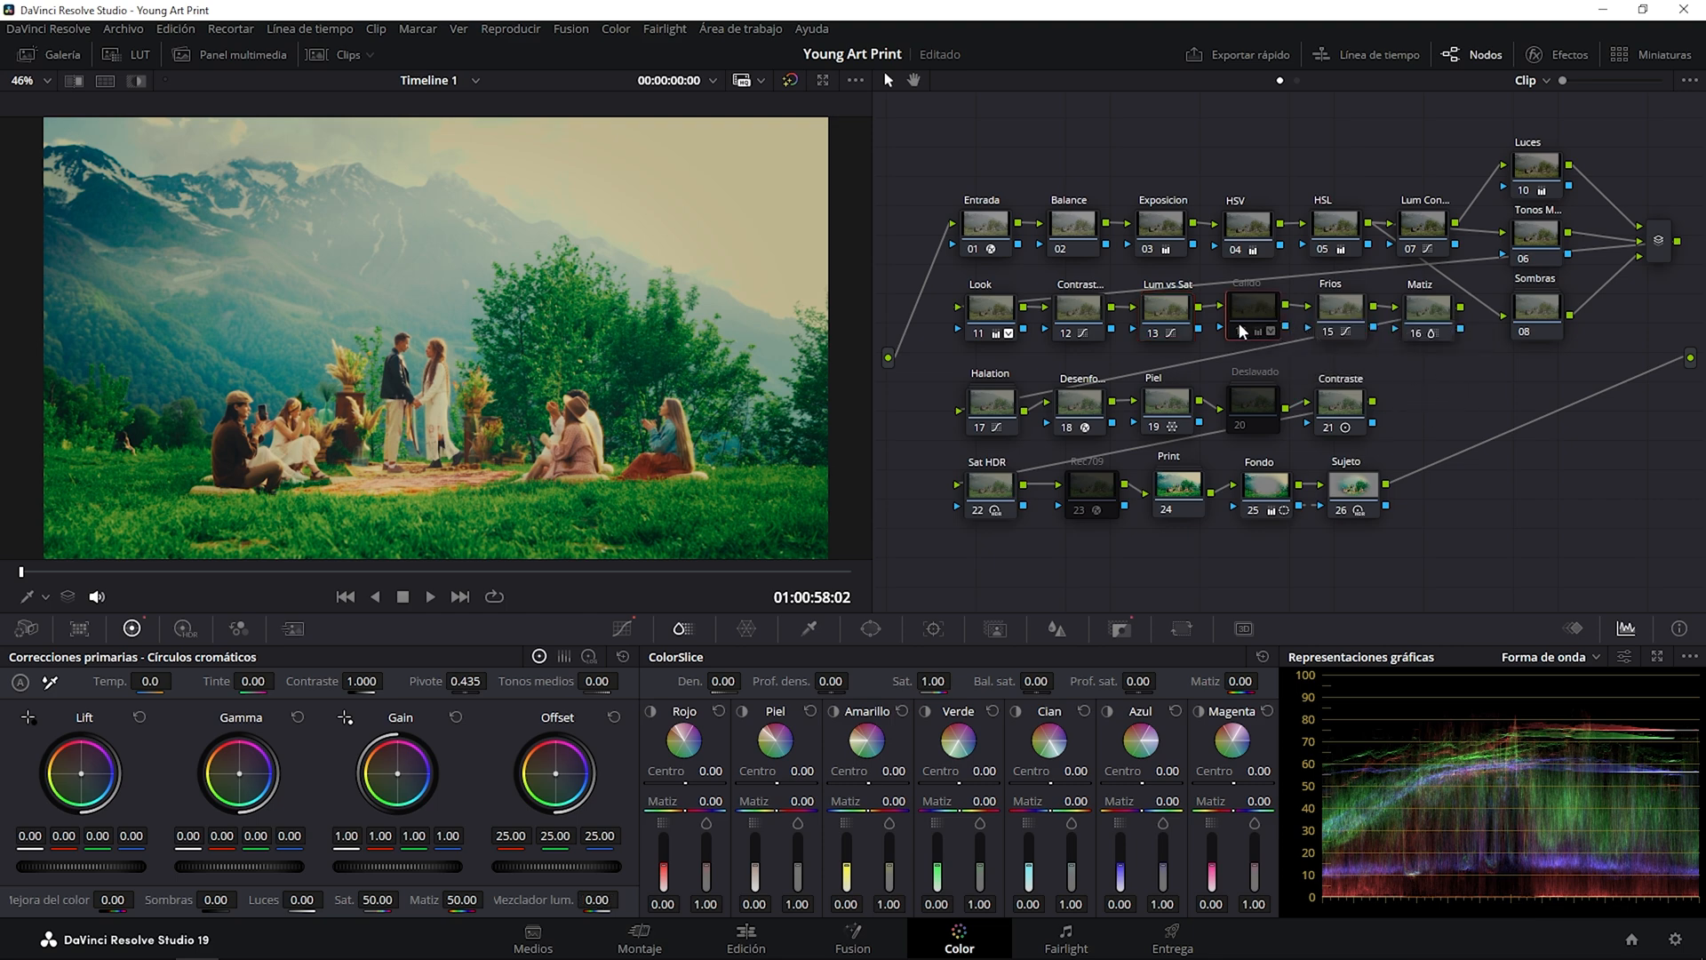
pyautogui.click(1240, 326)
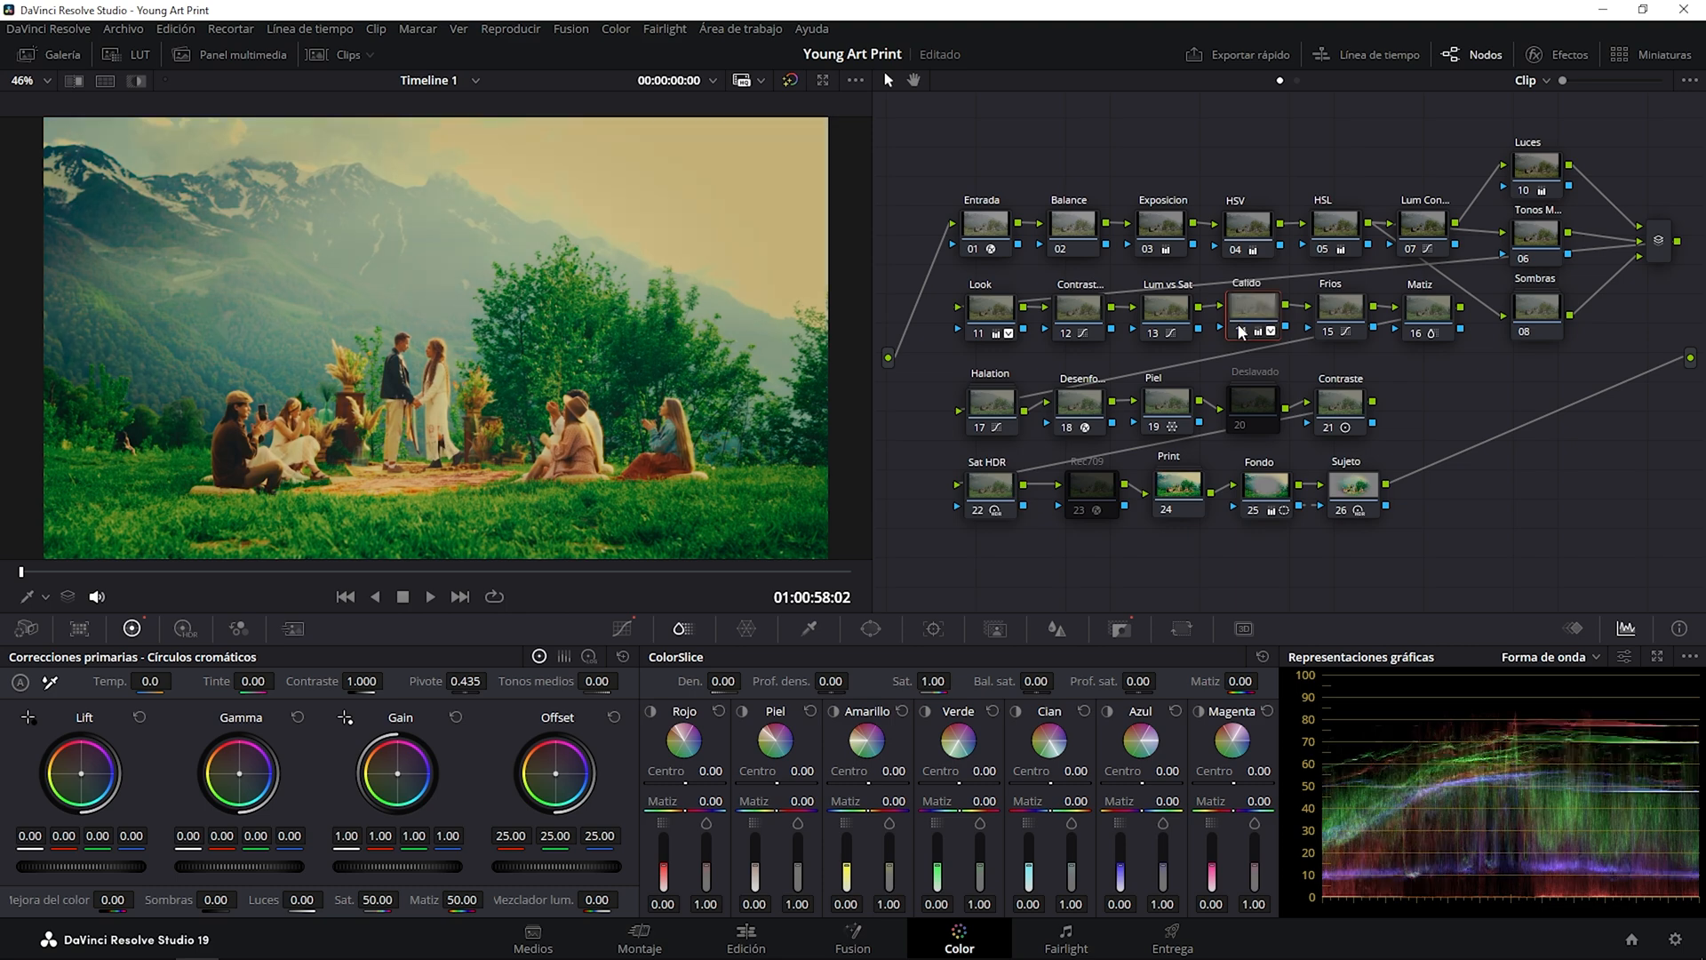
pyautogui.click(1239, 327)
pyautogui.click(1239, 326)
pyautogui.click(1240, 326)
pyautogui.click(1239, 327)
pyautogui.click(1239, 326)
pyautogui.click(1240, 326)
pyautogui.click(1240, 329)
pyautogui.click(1240, 328)
pyautogui.click(1239, 327)
pyautogui.click(1240, 327)
pyautogui.click(1240, 327)
pyautogui.click(1241, 324)
pyautogui.click(1245, 325)
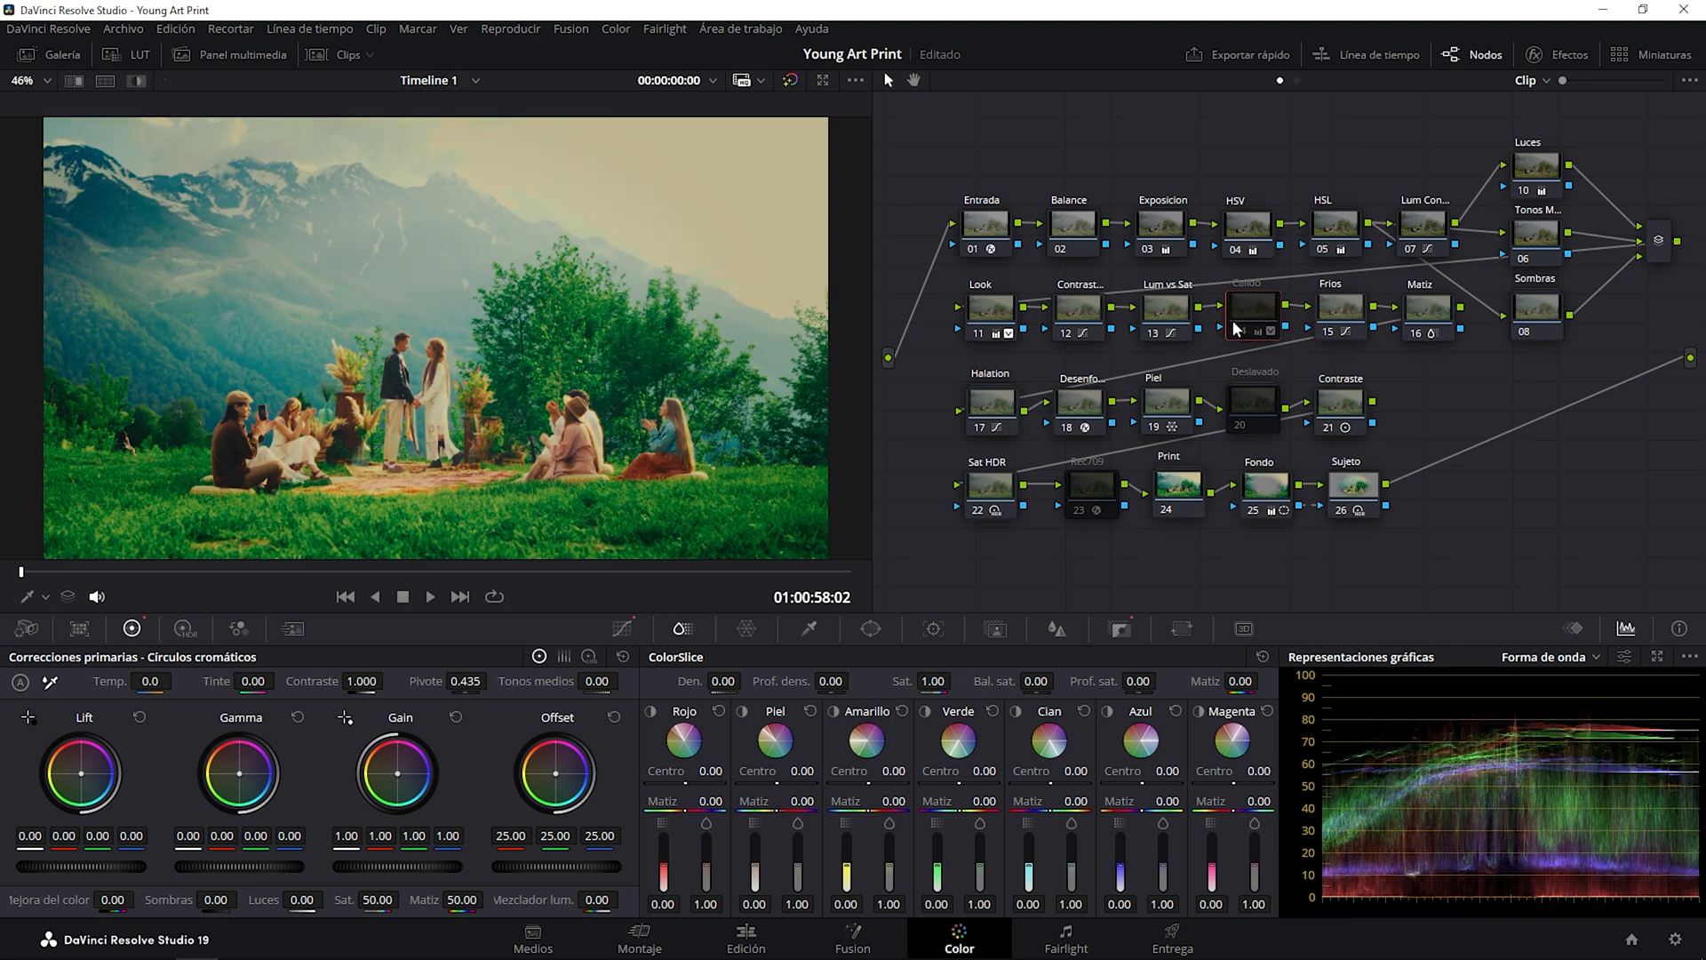
# Switch the Frios node off and on repeatedly to compare its effect on the cool tones.
pyautogui.click(1330, 332)
pyautogui.click(1330, 333)
pyautogui.click(1330, 332)
pyautogui.click(1330, 332)
pyautogui.click(1331, 332)
pyautogui.click(1331, 332)
# Save the project with the Matiz node selected, and toggle that node repeatedly to compare its ColorSlice hue changes.
pyautogui.click(1425, 311)
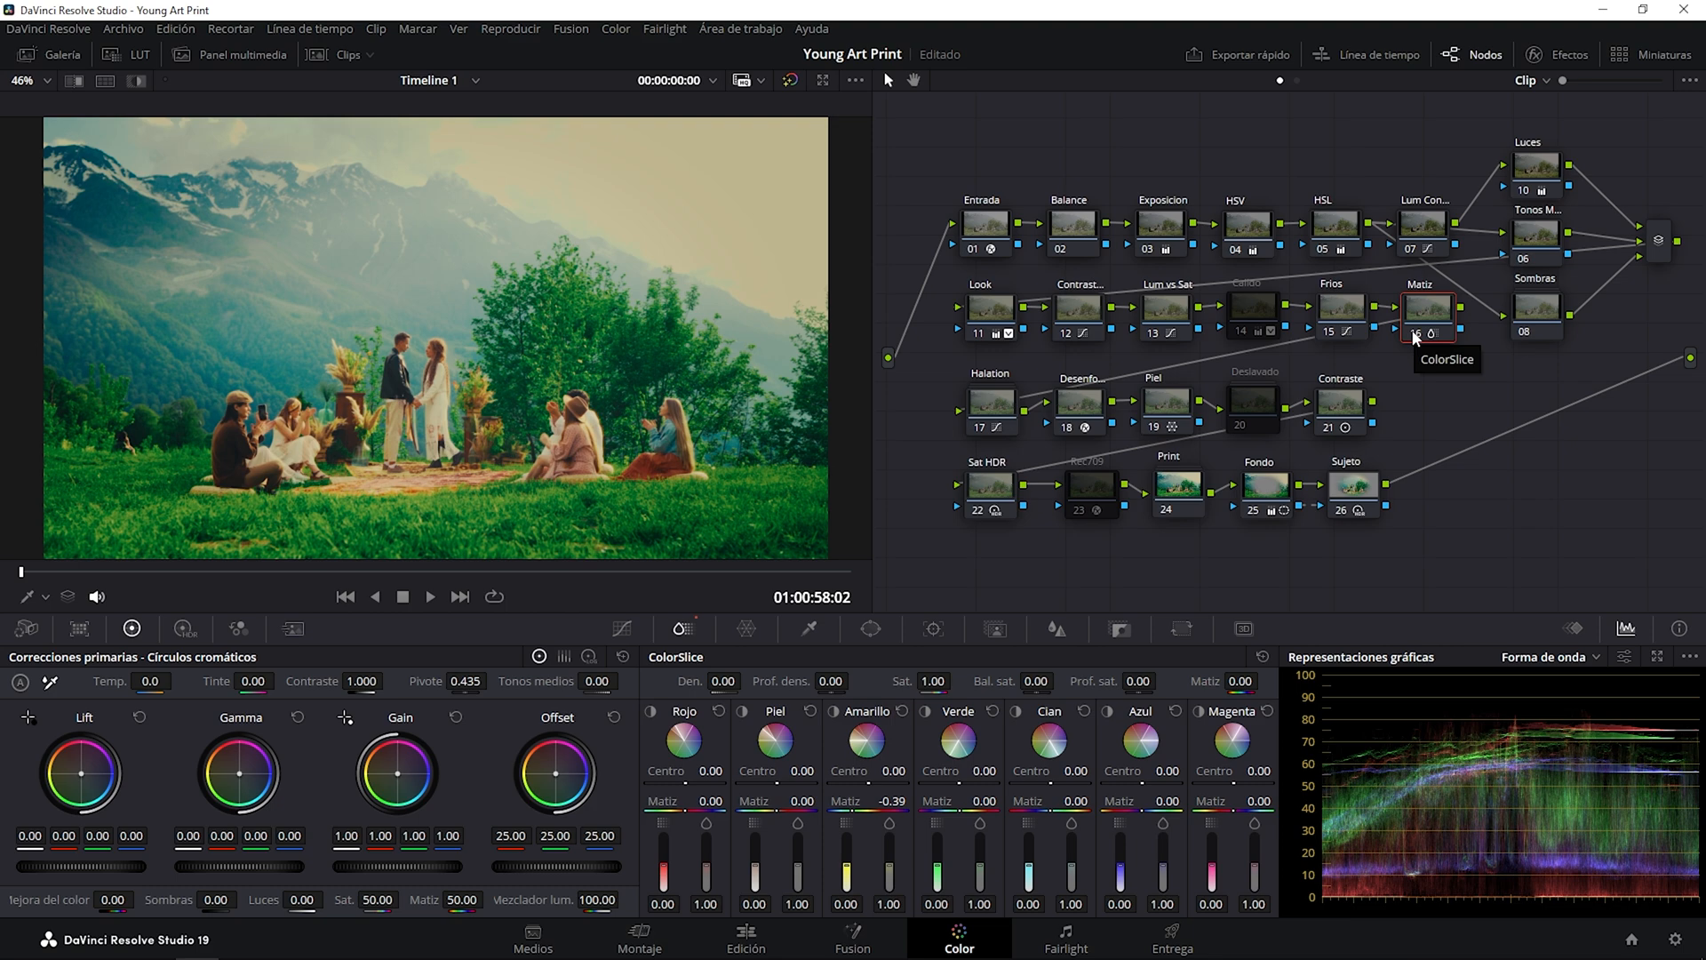
pyautogui.hotkey('ctrl', 's')
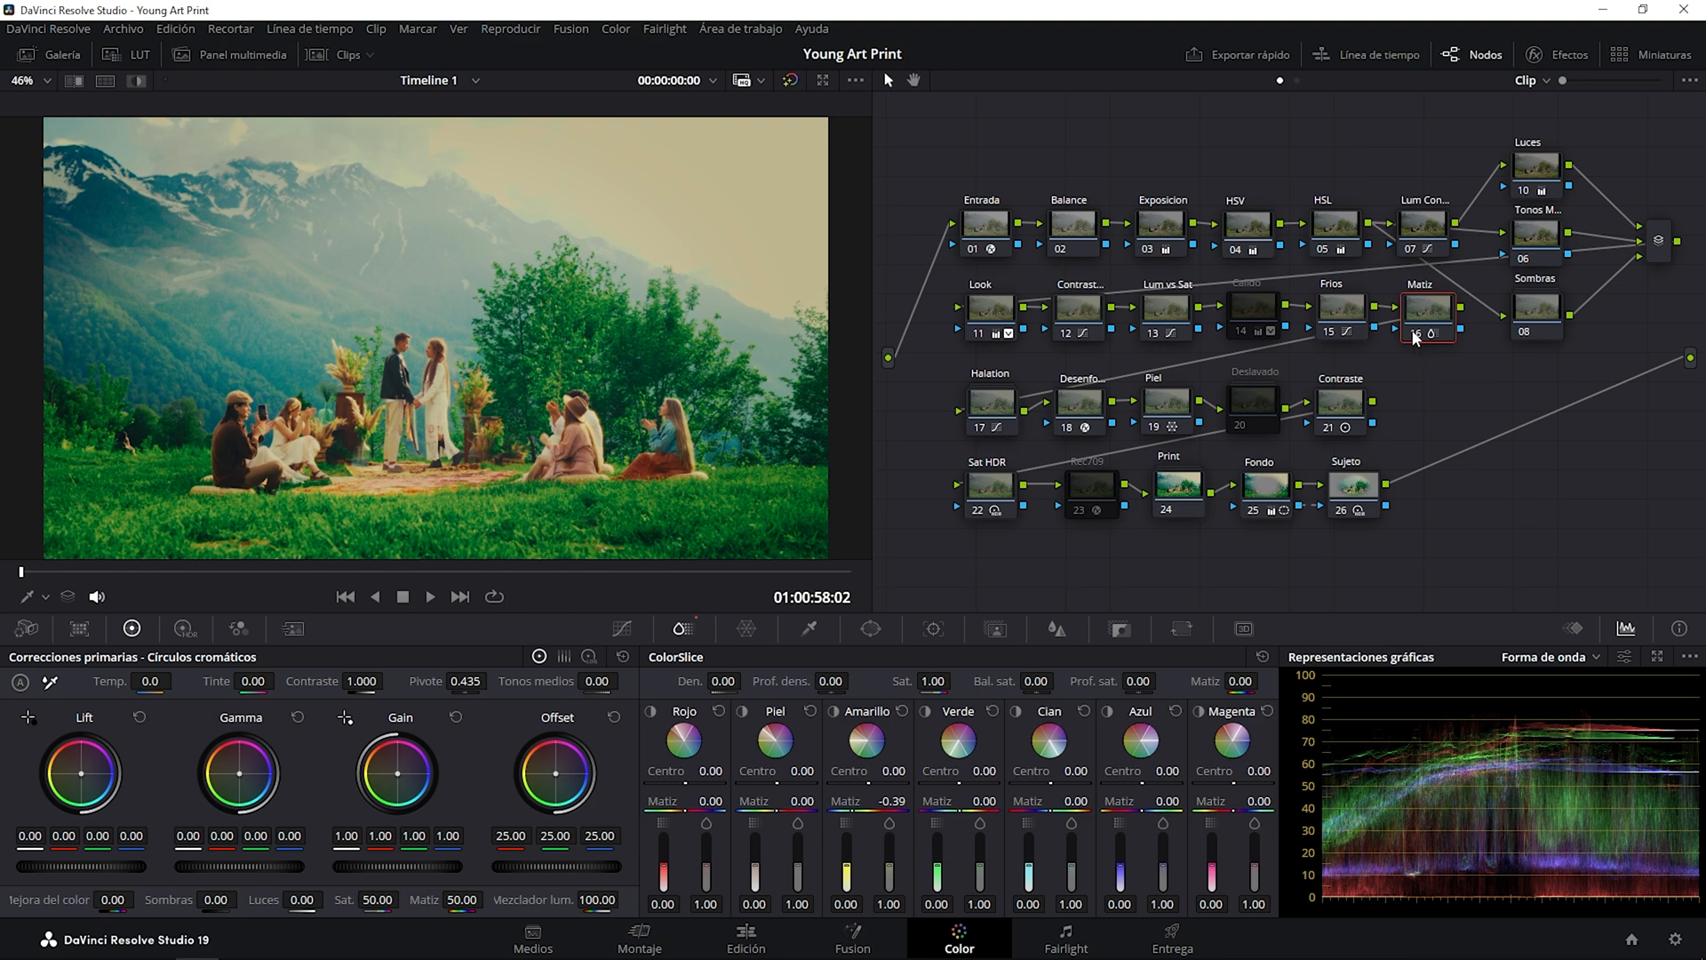
pyautogui.click(1414, 334)
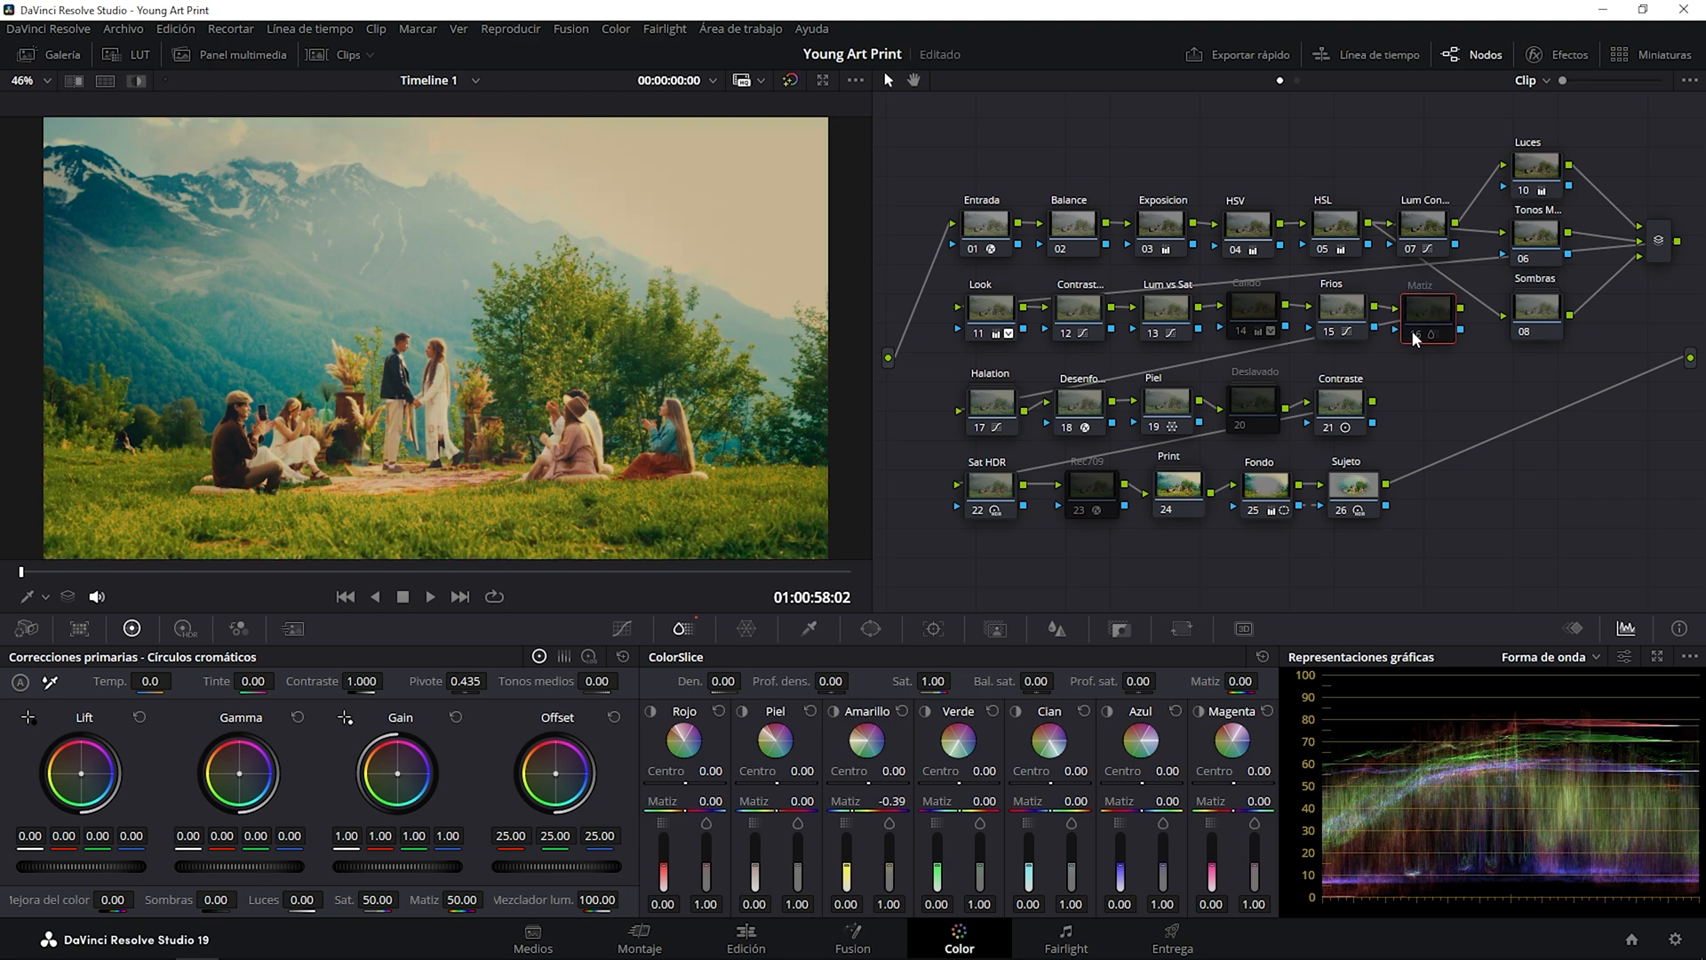
pyautogui.click(1414, 334)
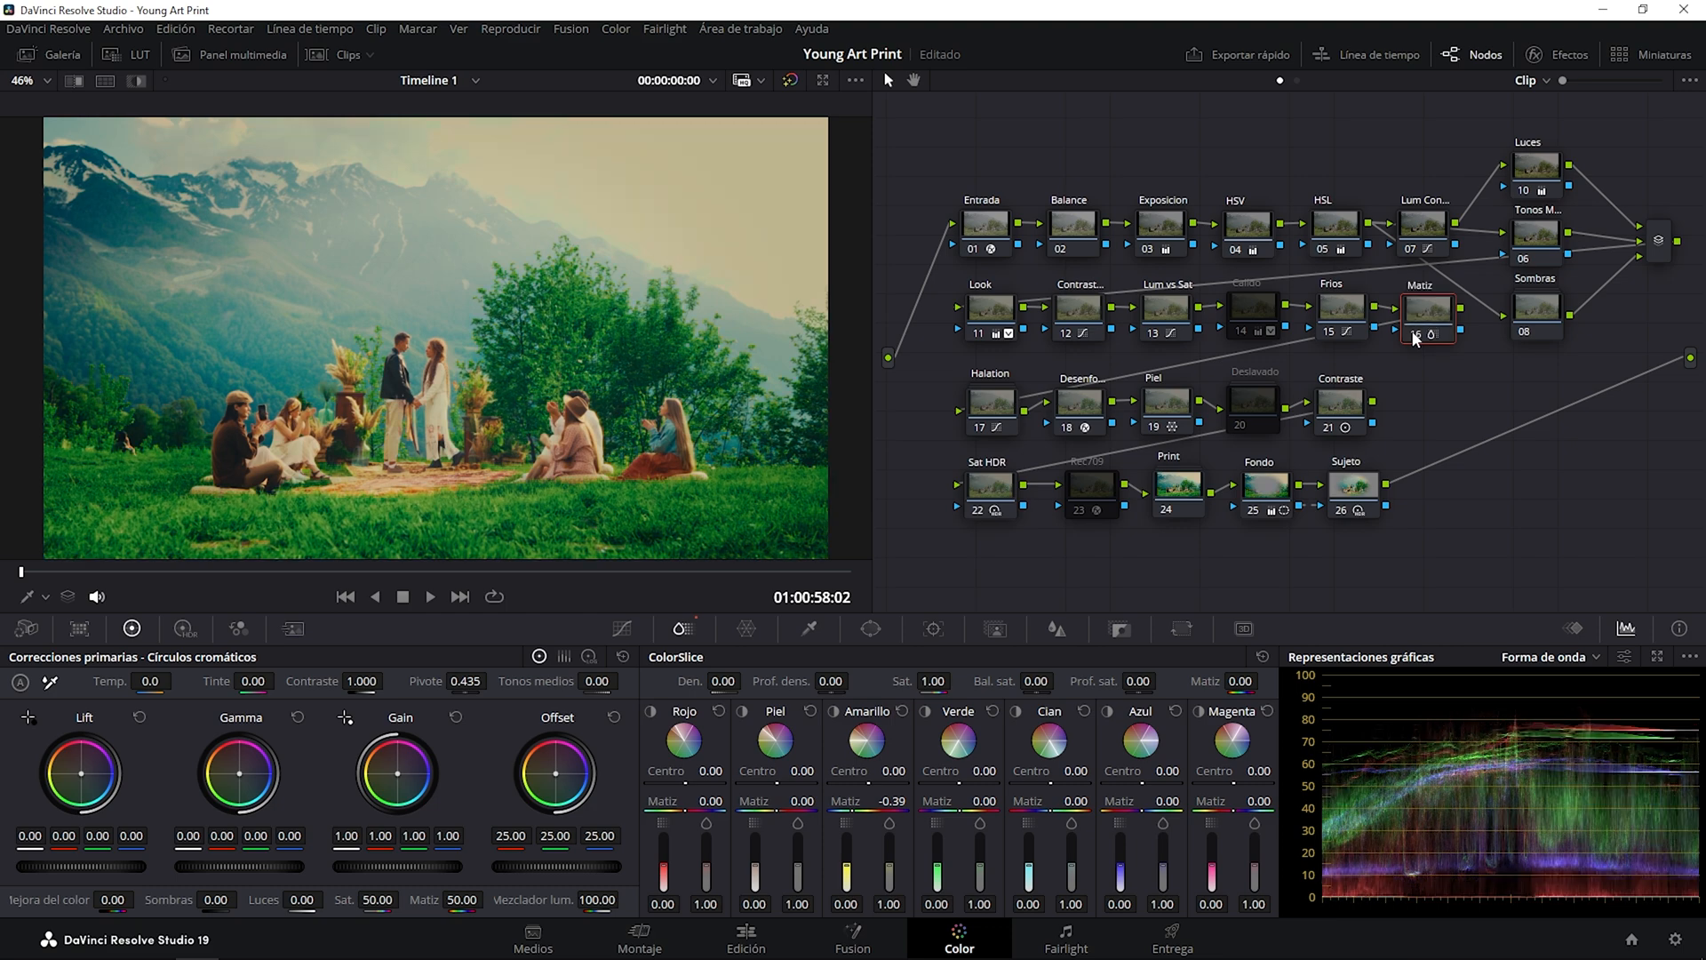
pyautogui.click(1414, 334)
pyautogui.click(1414, 334)
pyautogui.click(1414, 334)
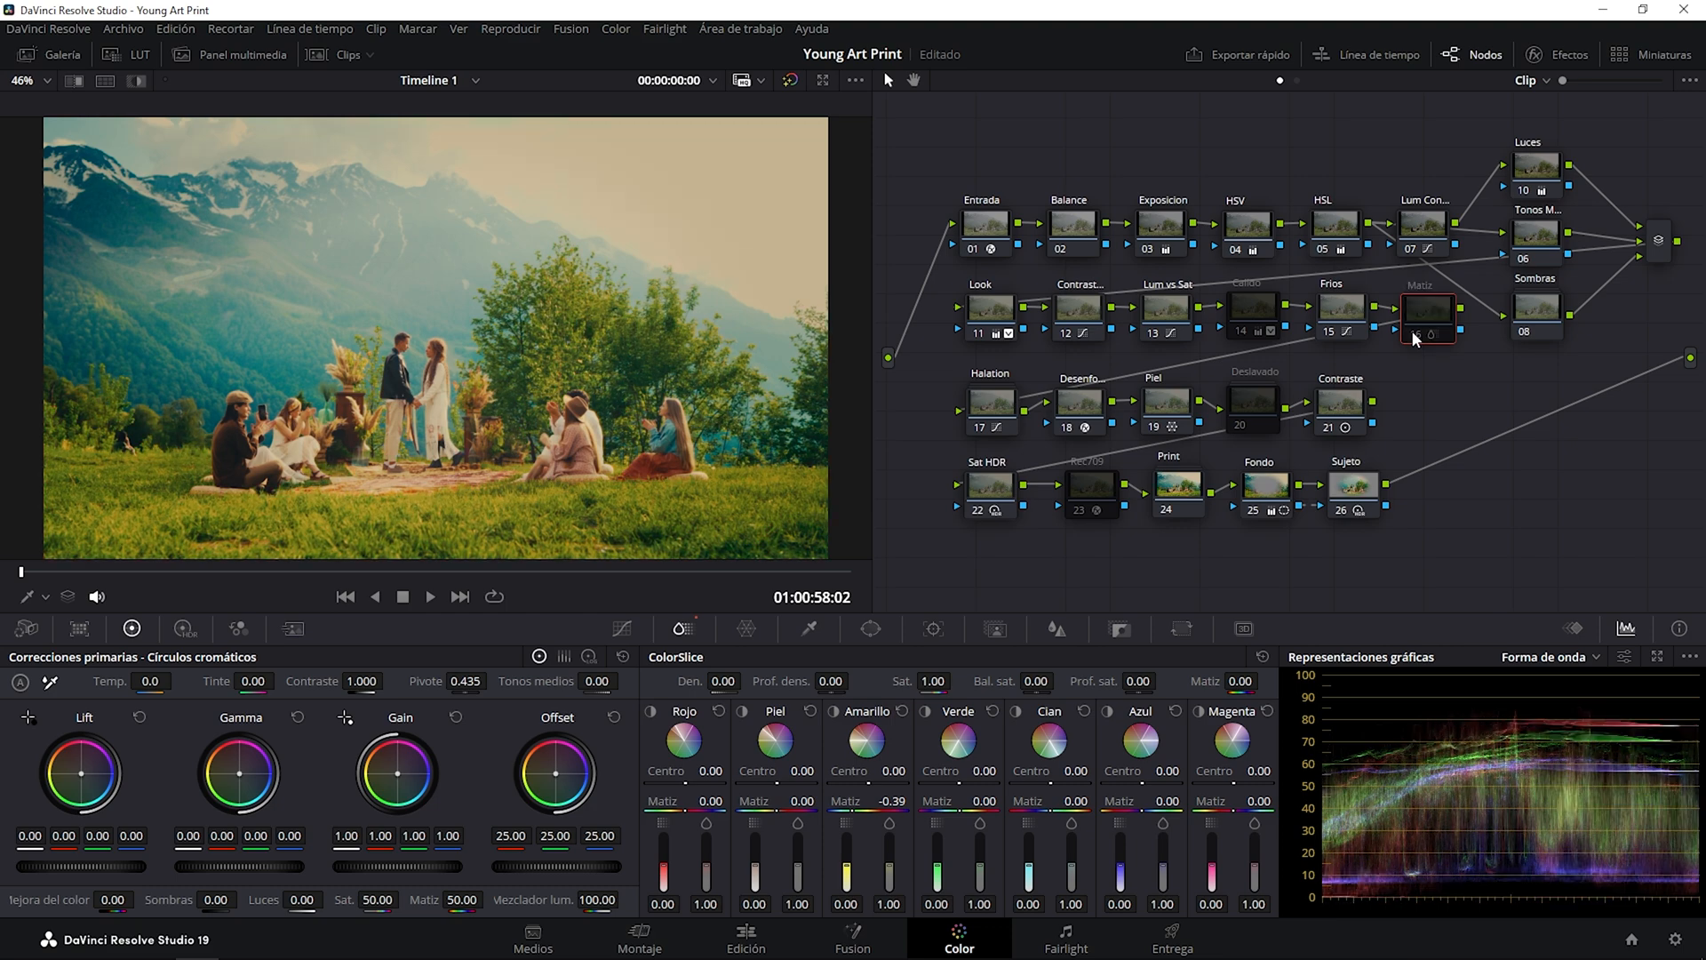
pyautogui.click(1413, 334)
pyautogui.click(1414, 334)
pyautogui.click(1413, 331)
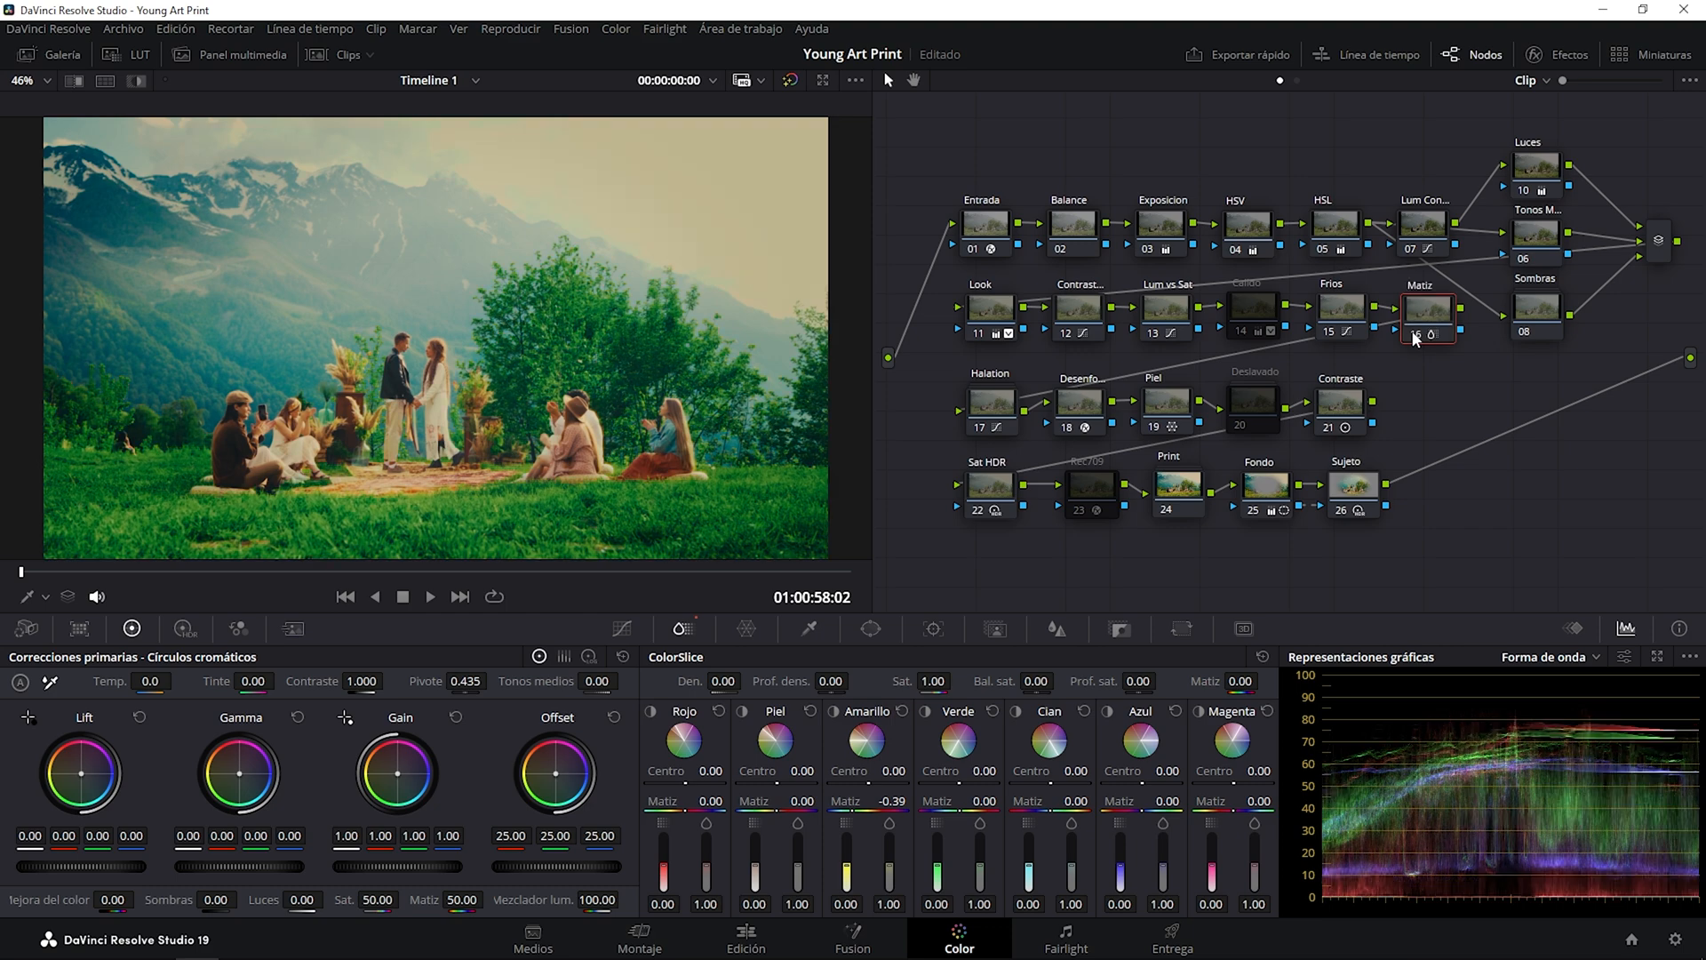
pyautogui.click(1414, 335)
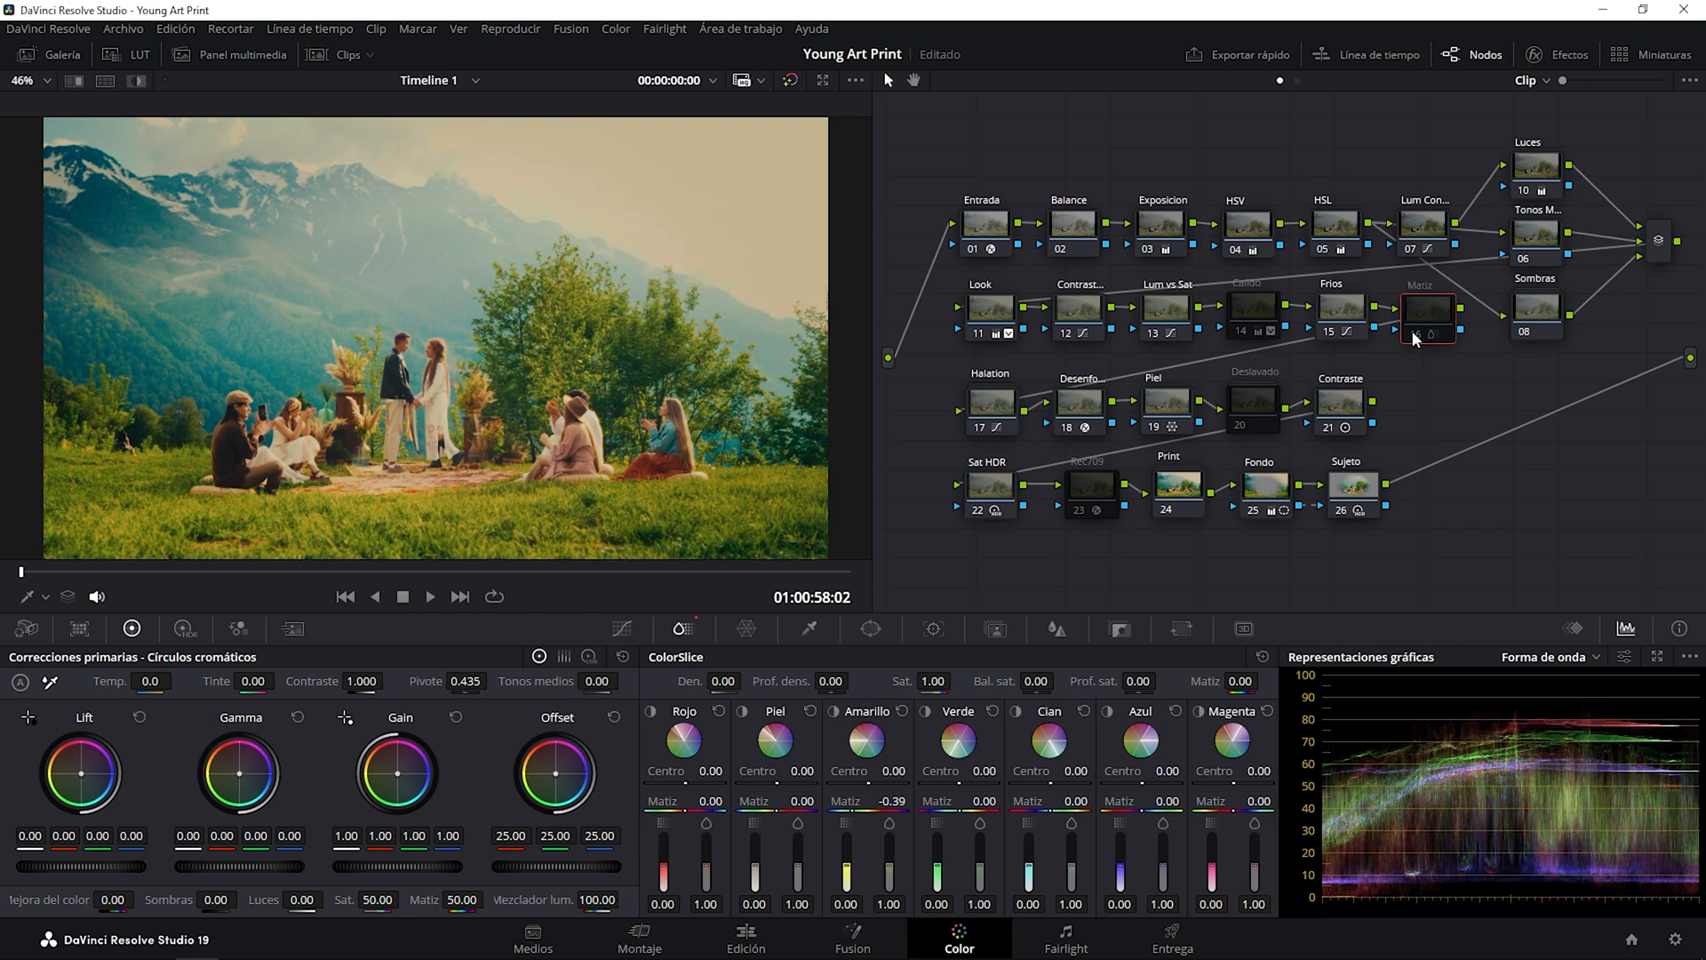
pyautogui.click(1414, 335)
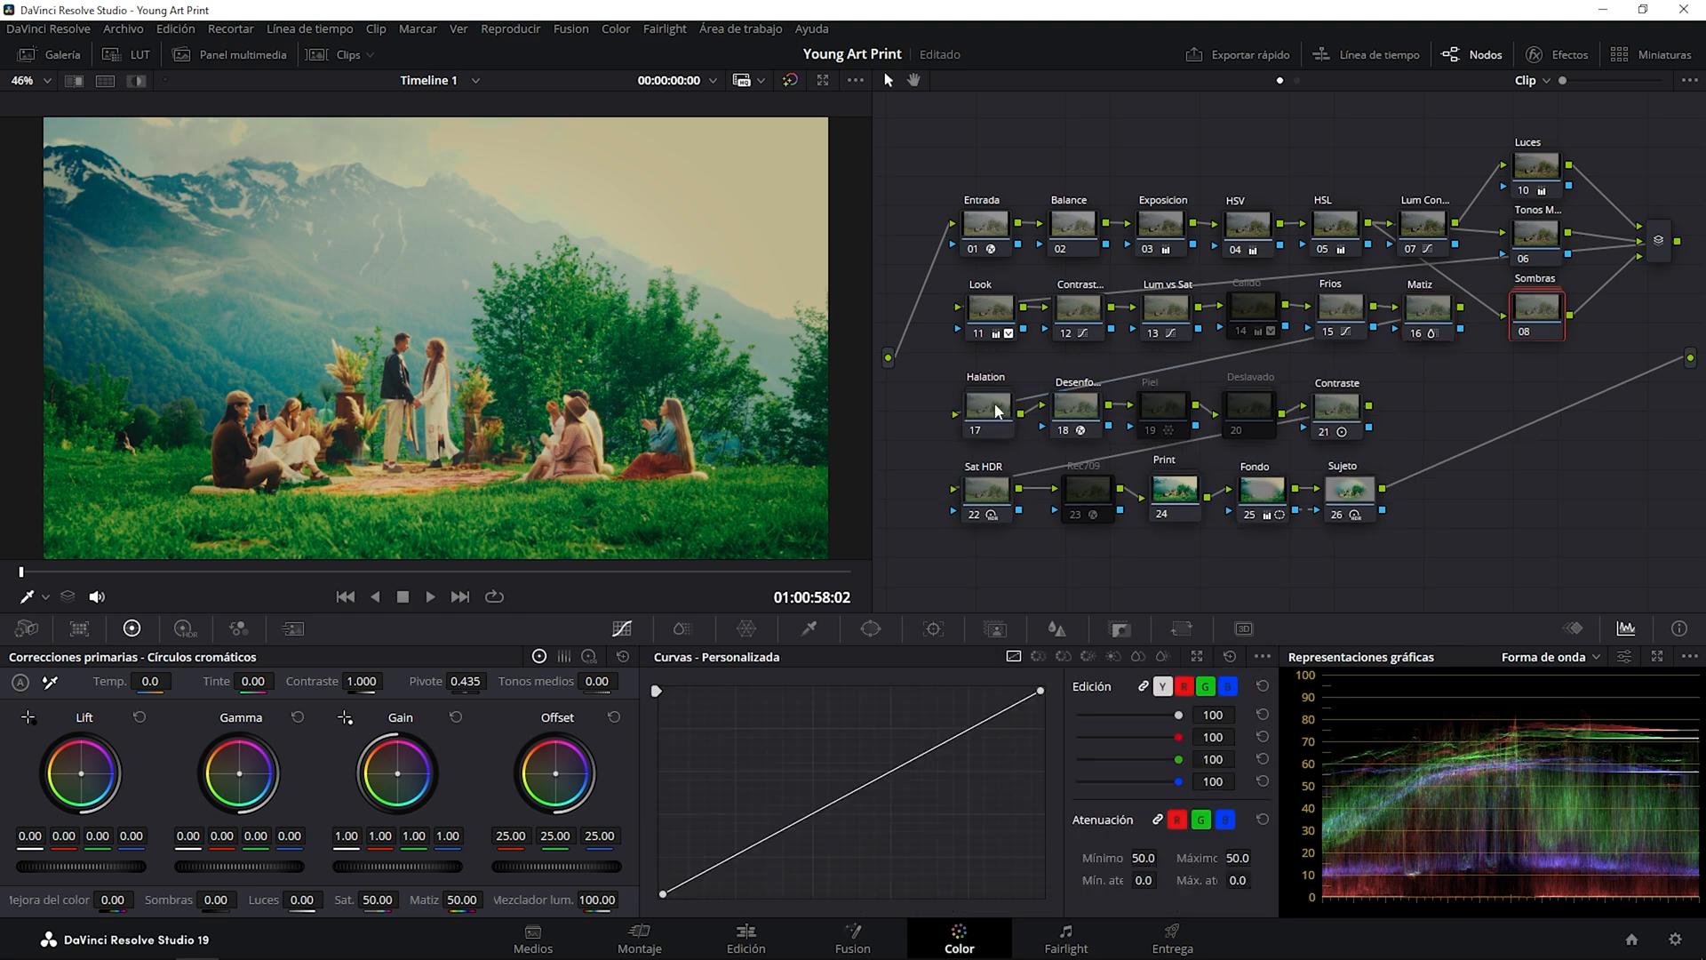
# Zoom in on the seated guests and toggle the Halation node repeatedly to compare its glow, leaving it enabled.
pyautogui.click(994, 406)
pyautogui.click(974, 431)
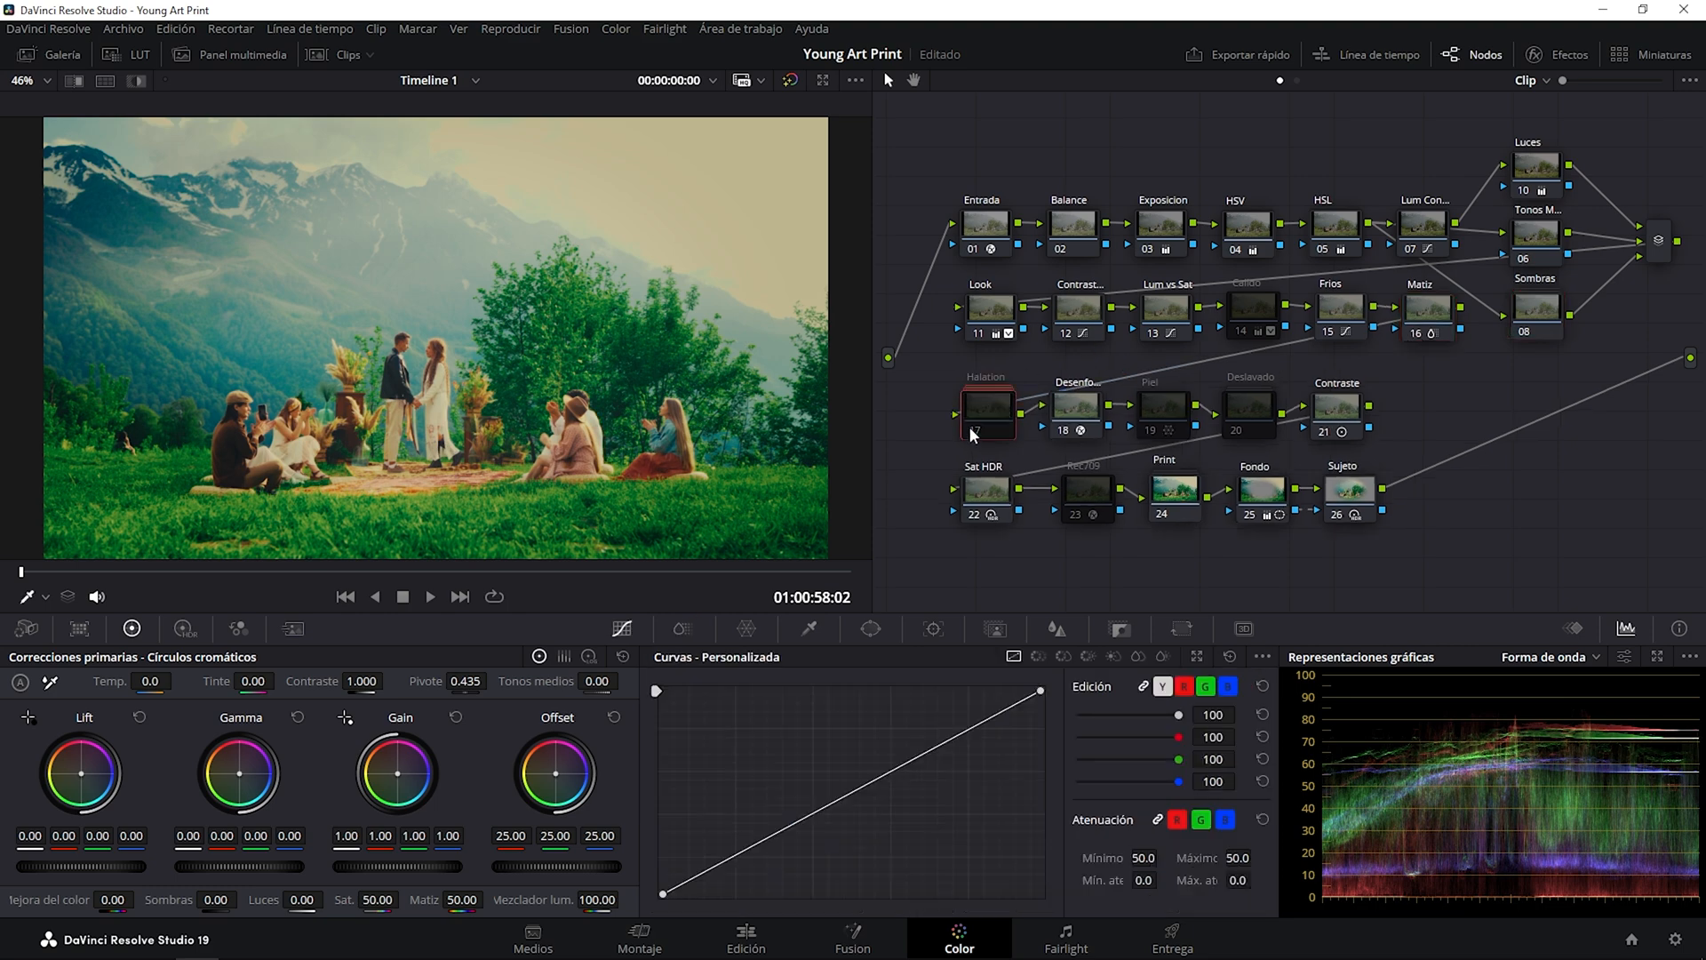
pyautogui.scroll(2, 601, 420)
pyautogui.scroll(5, 601, 420)
pyautogui.moveTo(526, 308); pyautogui.dragTo(510, 291)
pyautogui.moveTo(618, 379); pyautogui.dragTo(594, 349)
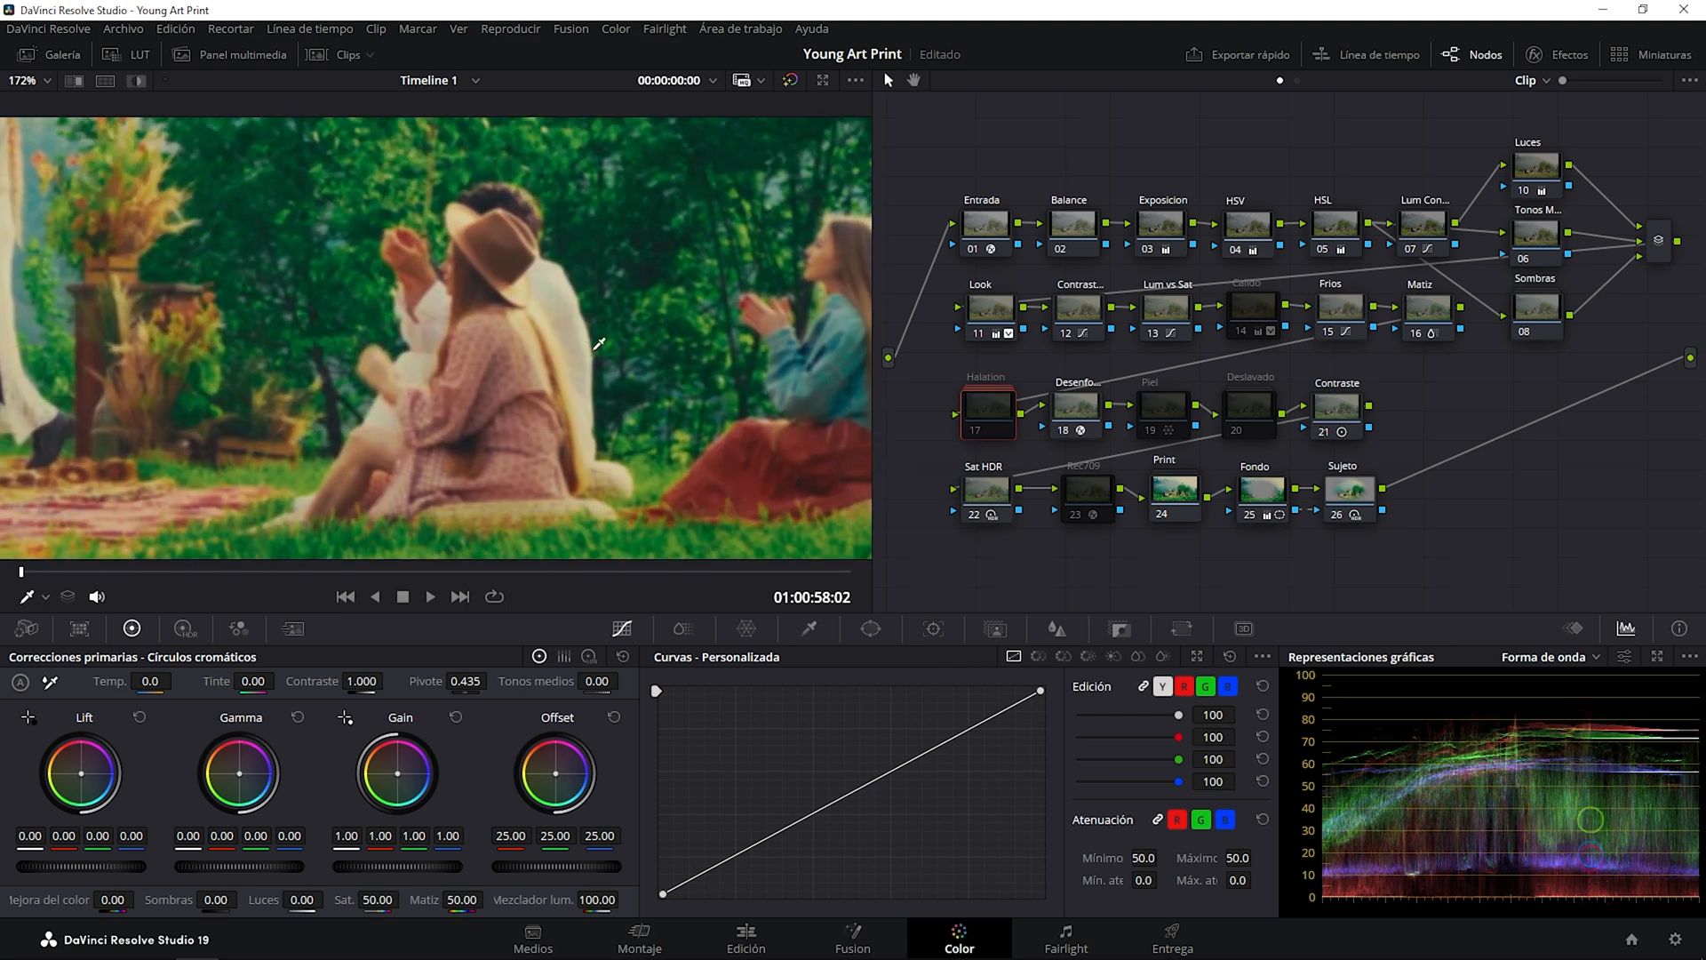
pyautogui.click(975, 428)
pyautogui.click(975, 428)
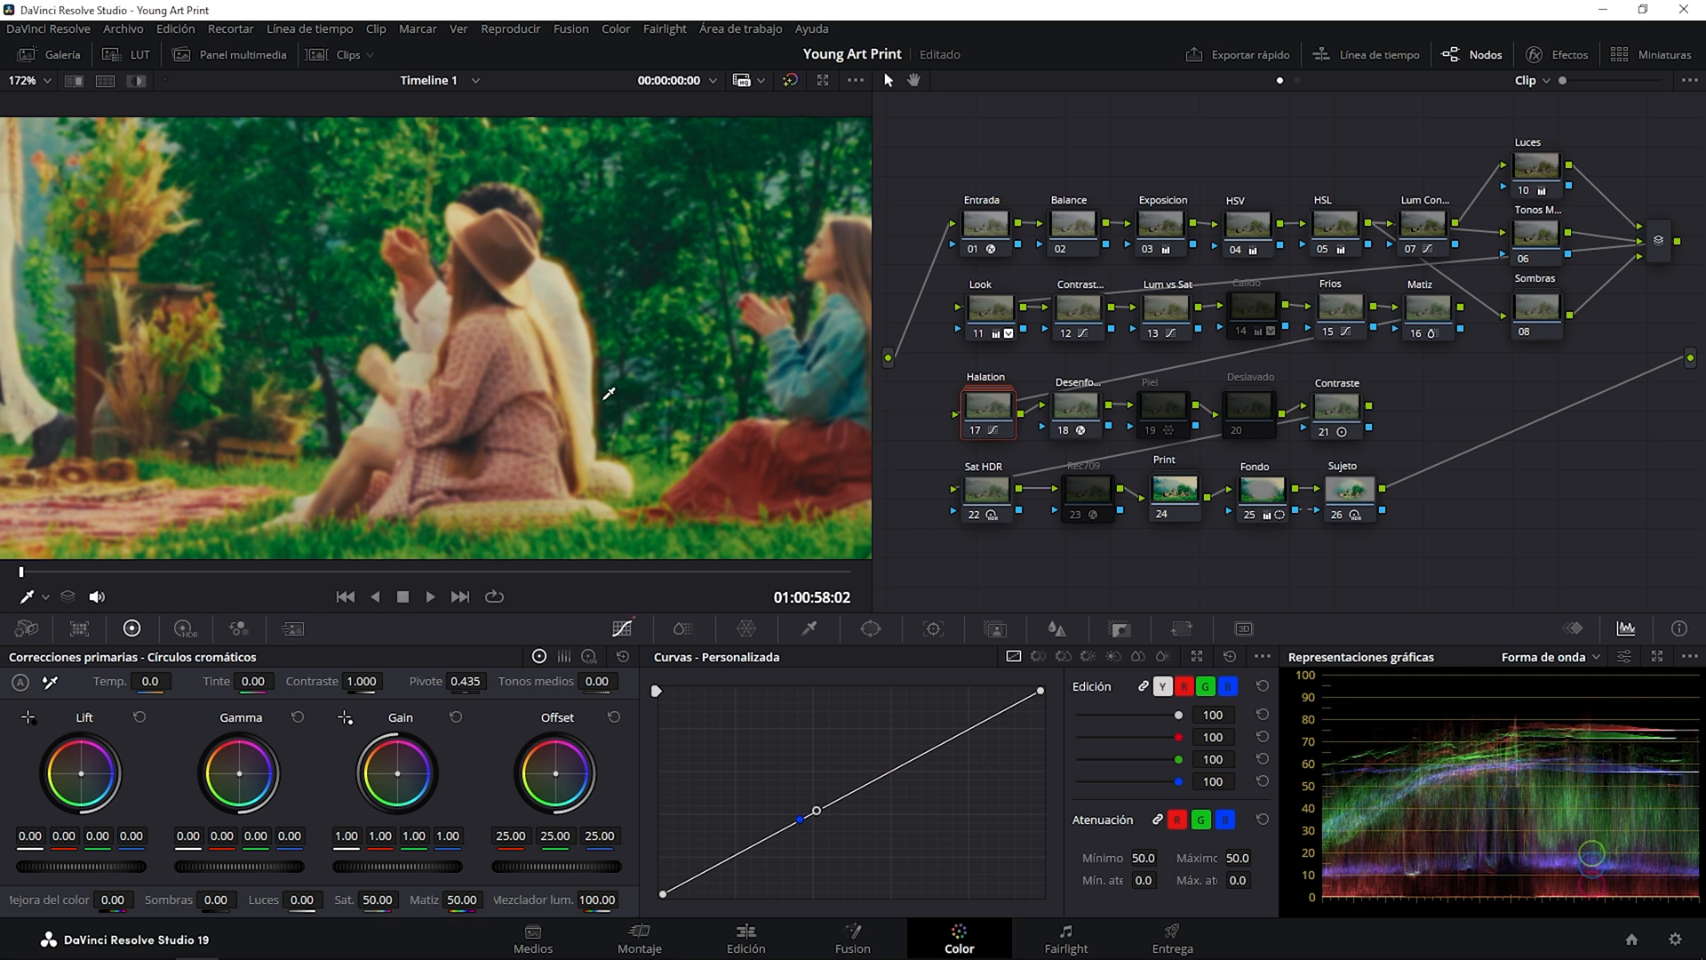
pyautogui.click(976, 430)
pyautogui.click(976, 430)
# Open the Halation compound node and its nested NO TOCAR compound to inspect their structure, and return to the main node graph.
pyautogui.rightClick(989, 407)
pyautogui.click(1022, 445)
pyautogui.rightClick(1010, 344)
pyautogui.click(1006, 365)
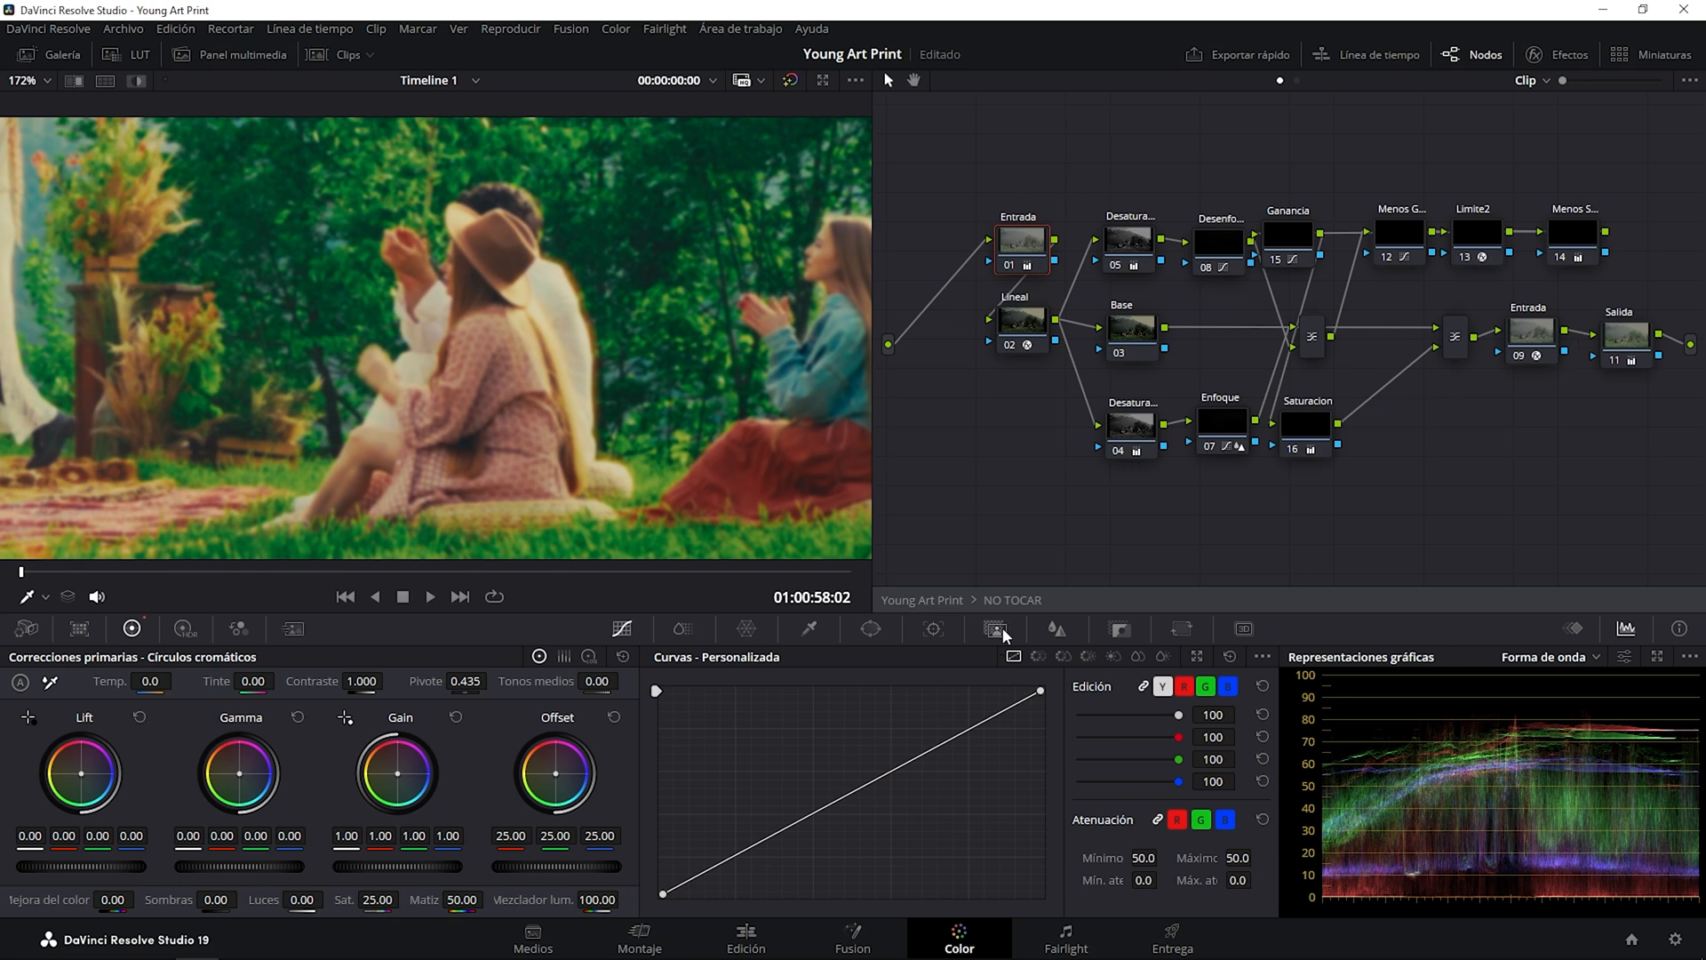
pyautogui.click(1013, 600)
pyautogui.click(988, 602)
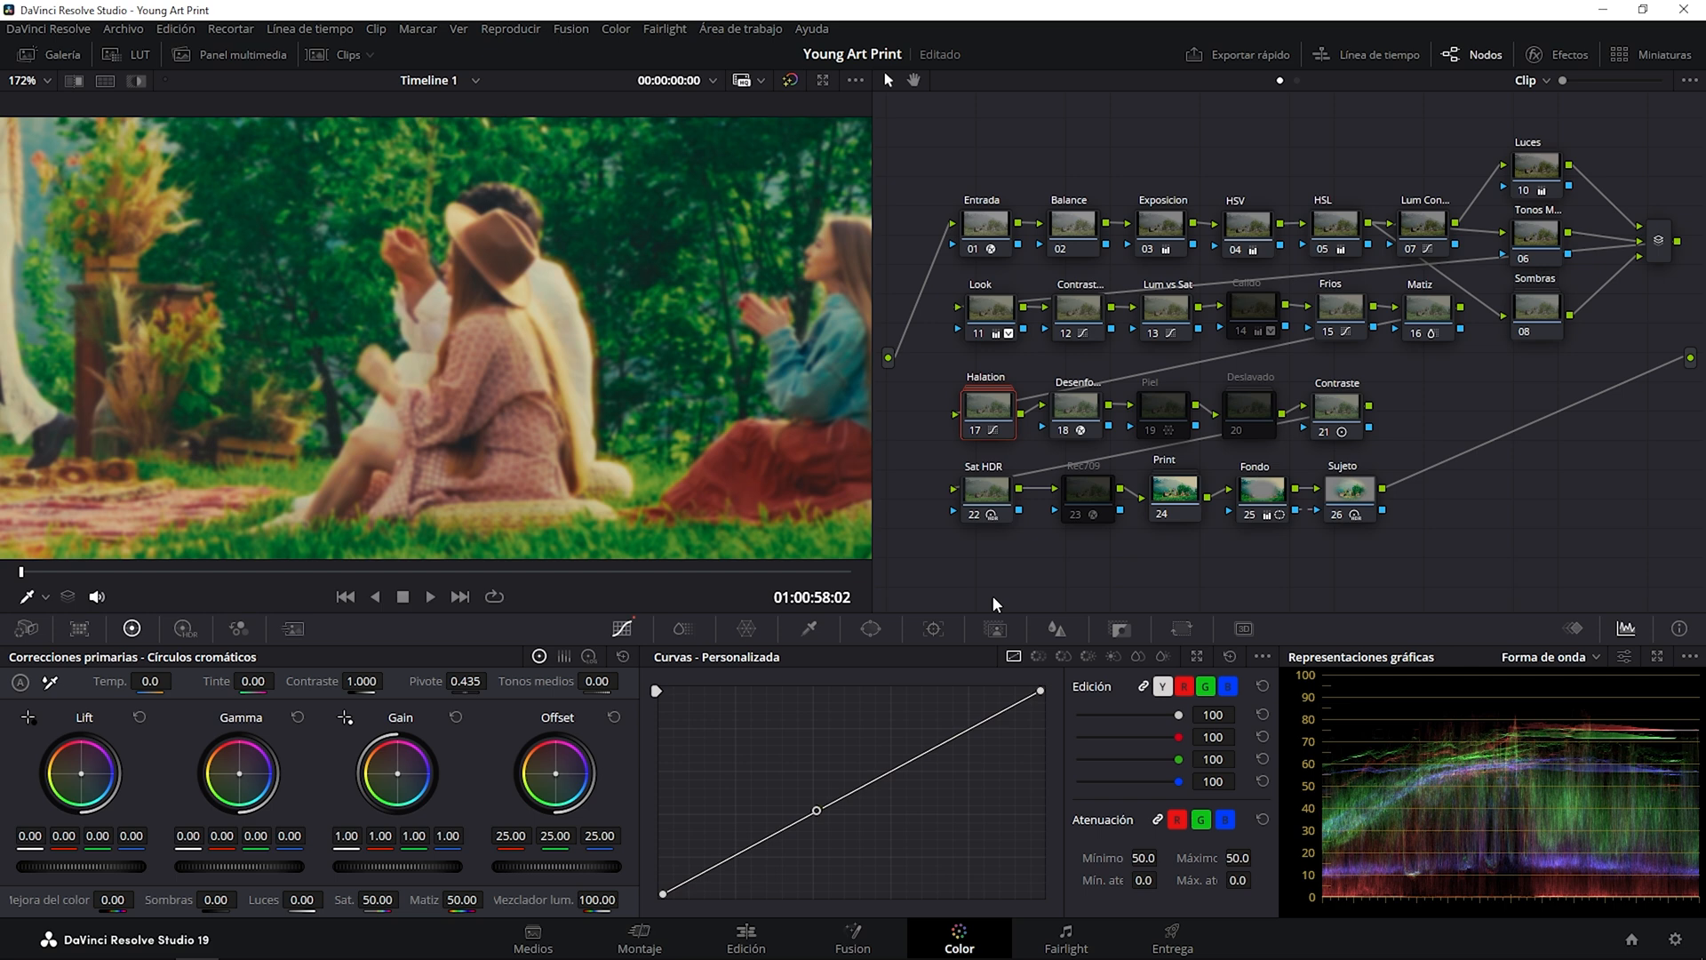
pyautogui.rightClick(988, 409)
pyautogui.click(1017, 444)
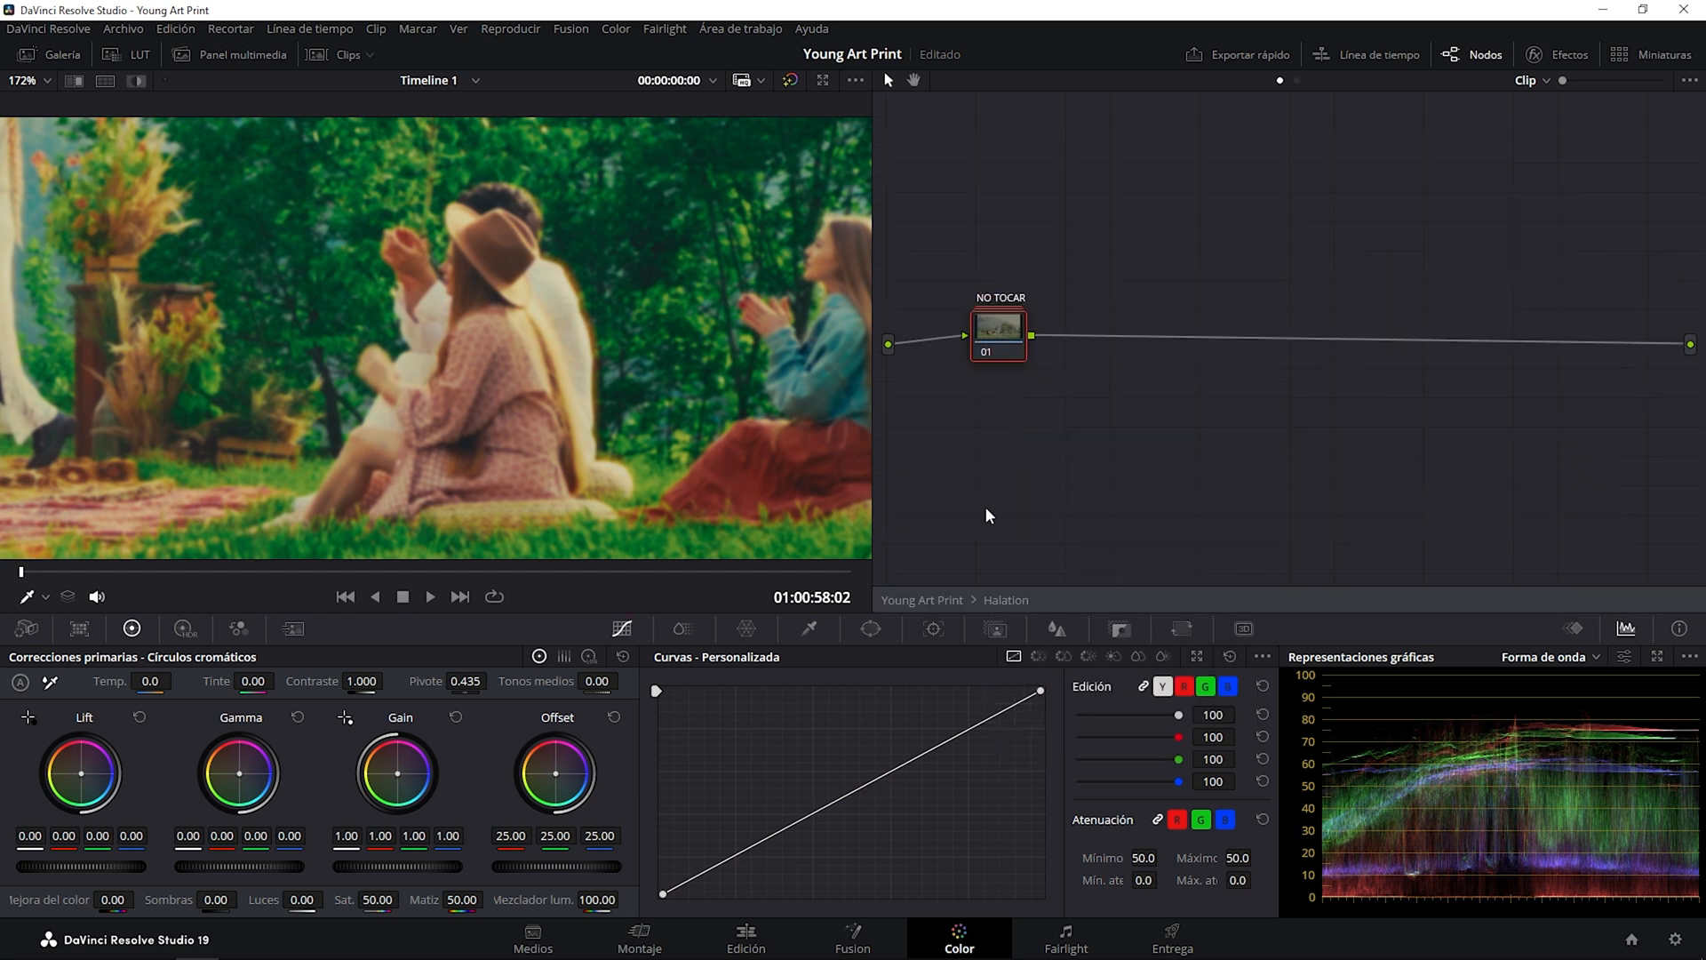
pyautogui.click(995, 599)
pyautogui.click(977, 430)
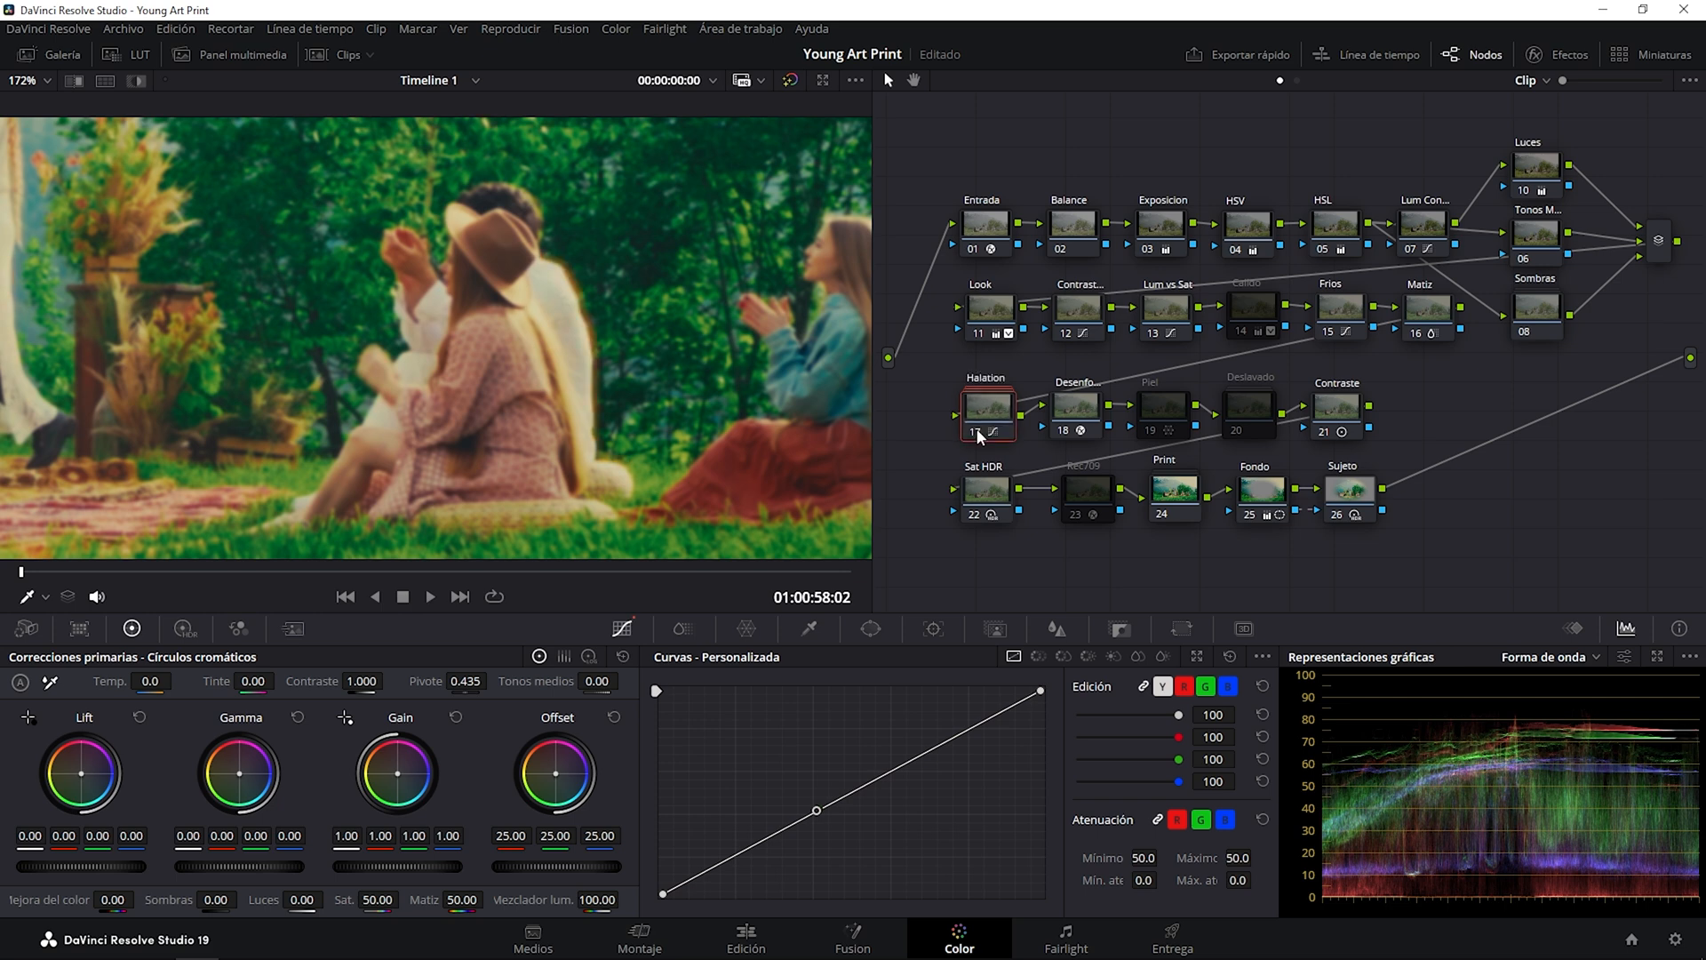
# Toggle the Desenfoque node, inspect its Gaussian blur settings, and fit the whole frame back in the viewer.
pyautogui.click(1073, 406)
pyautogui.click(1061, 432)
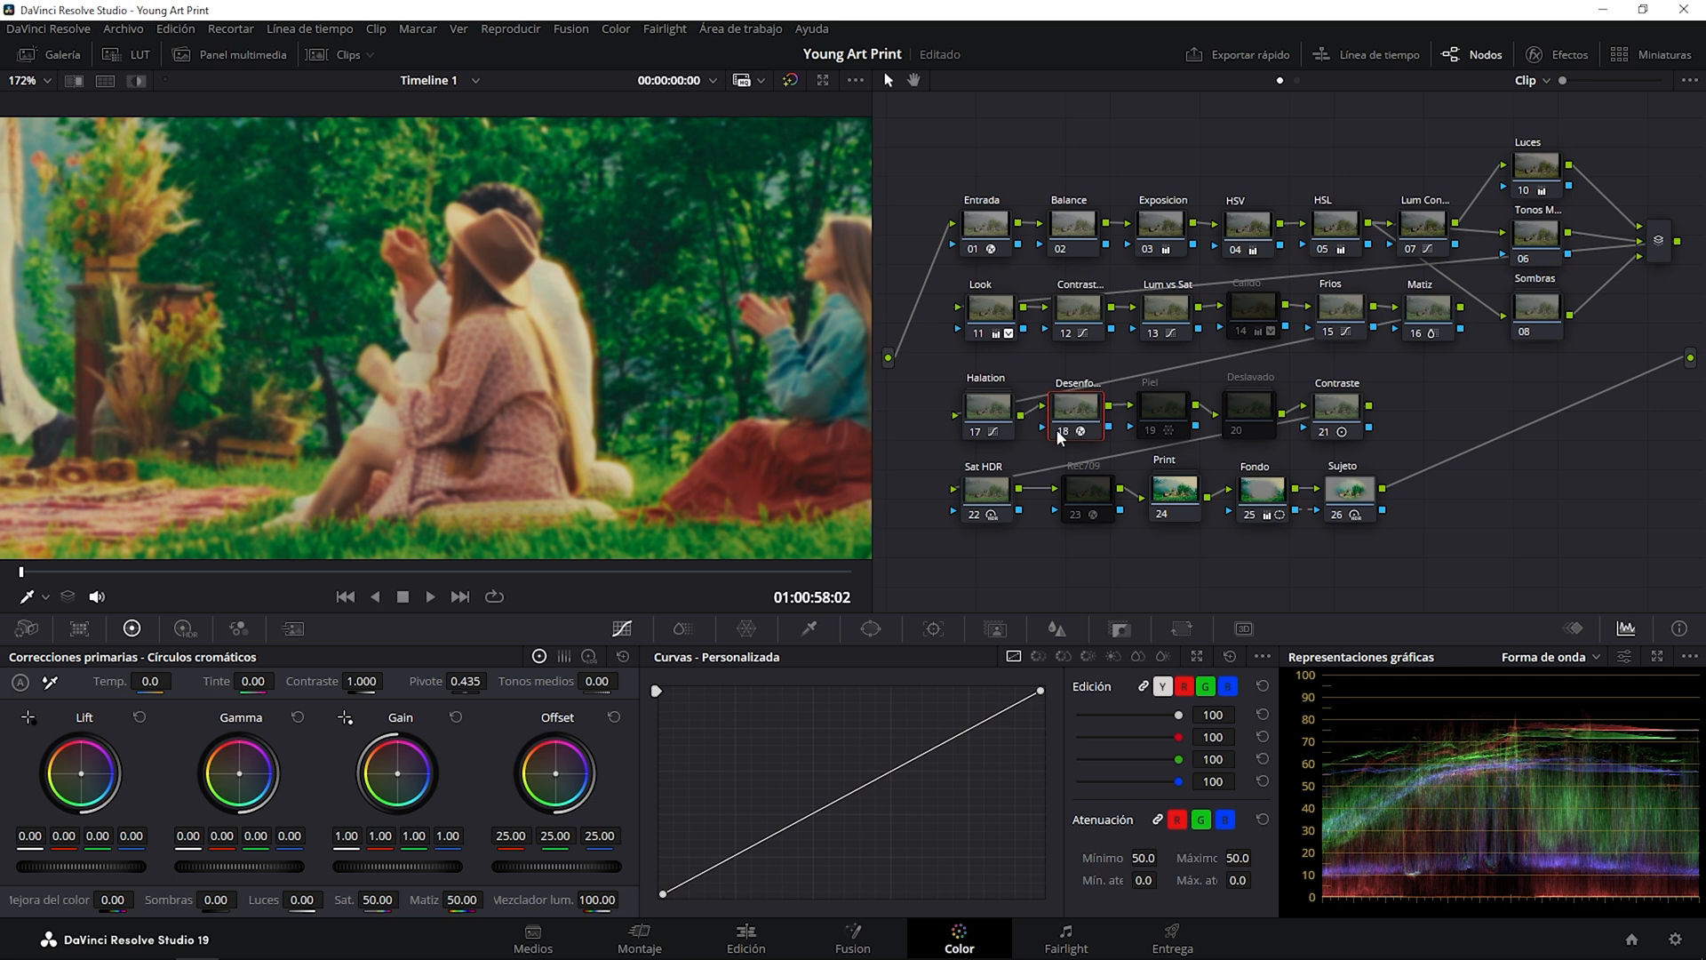
pyautogui.click(1059, 434)
pyautogui.click(1559, 55)
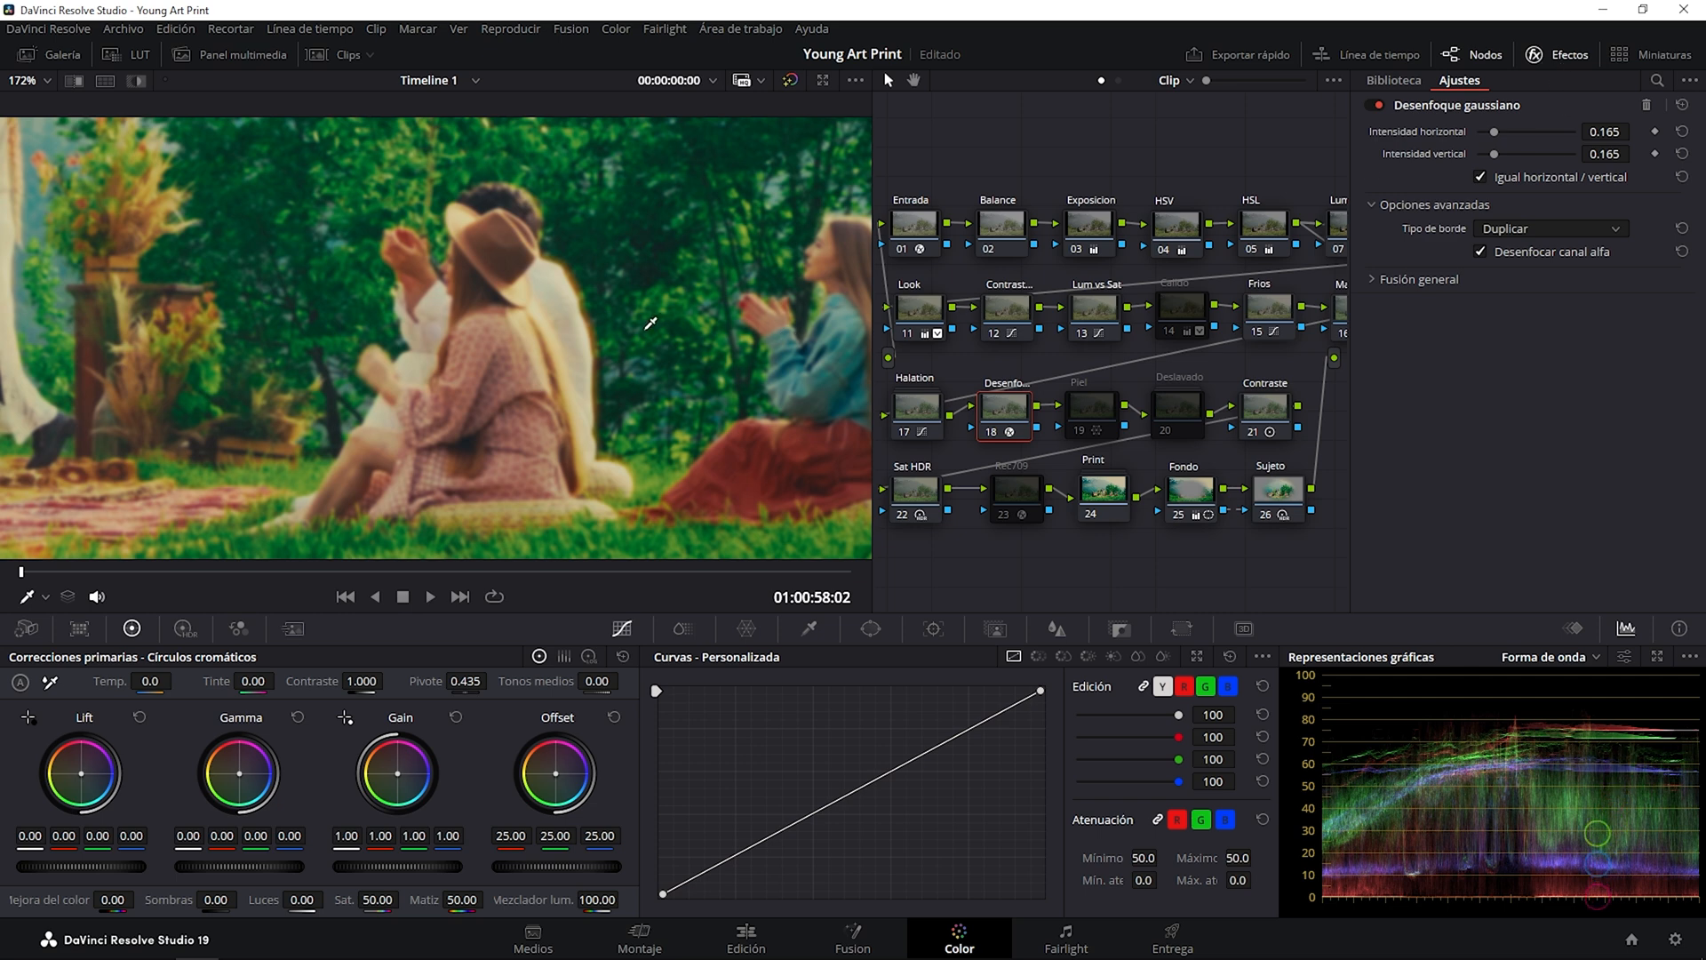
pyautogui.hotkey('shift', 'z')
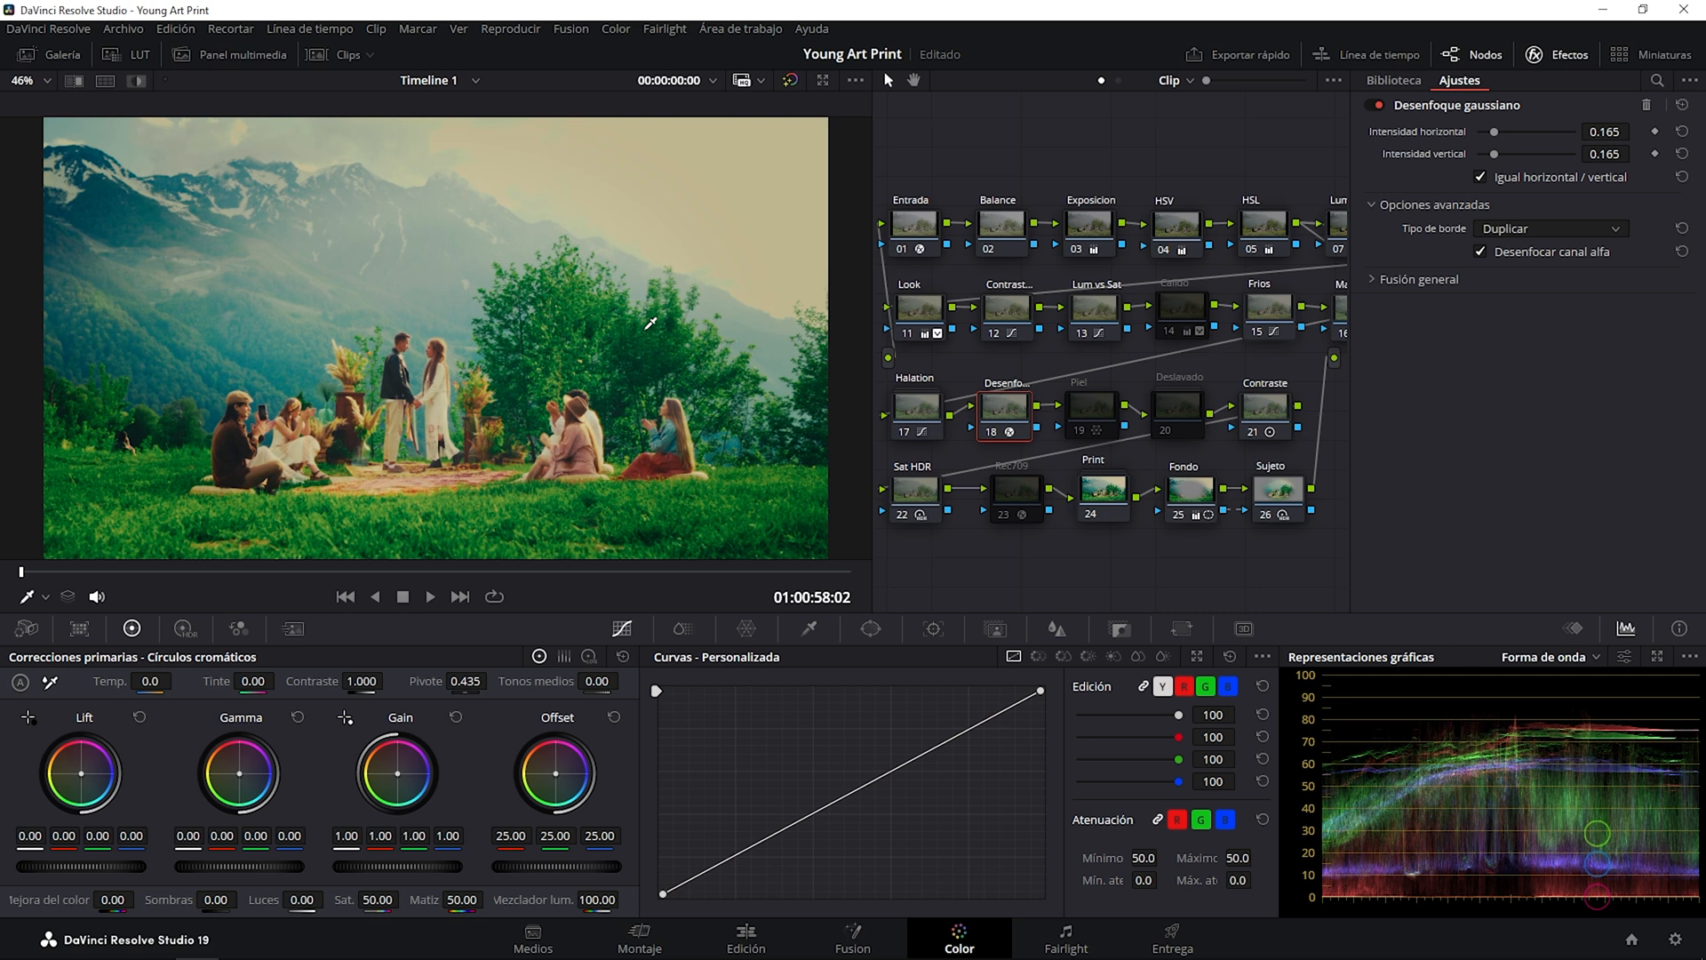
pyautogui.click(1553, 55)
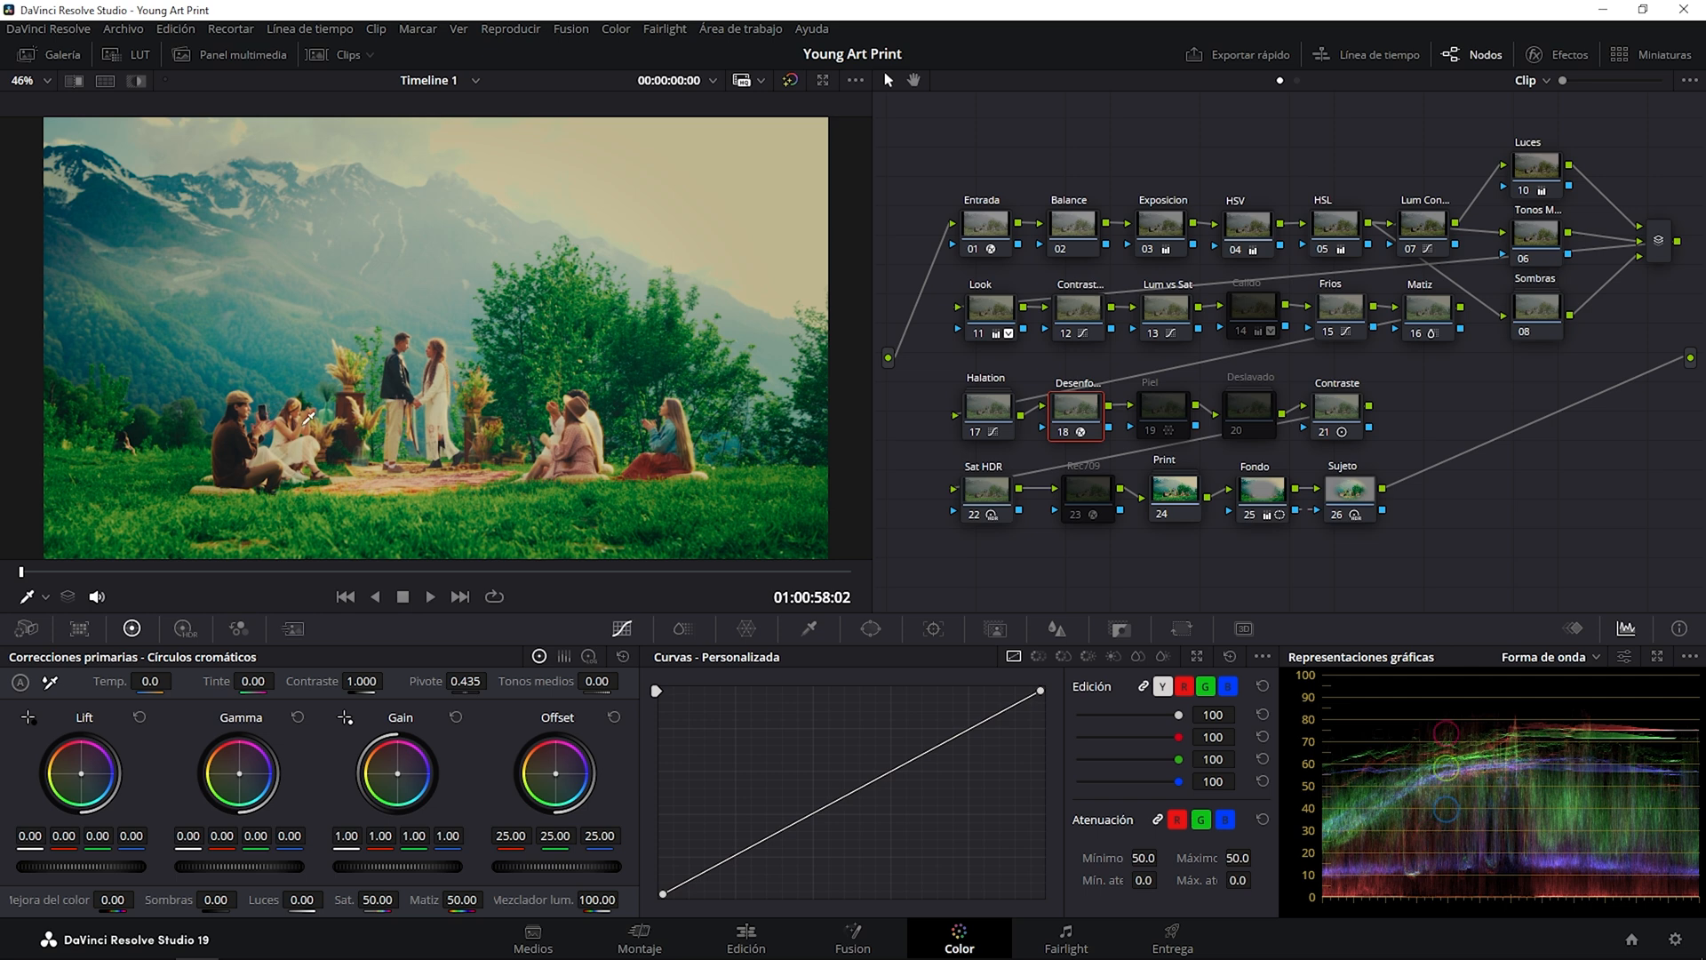
# Toggle the Piel node repeatedly to compare its effect on the skin tones, leaving it enabled.
pyautogui.click(1170, 413)
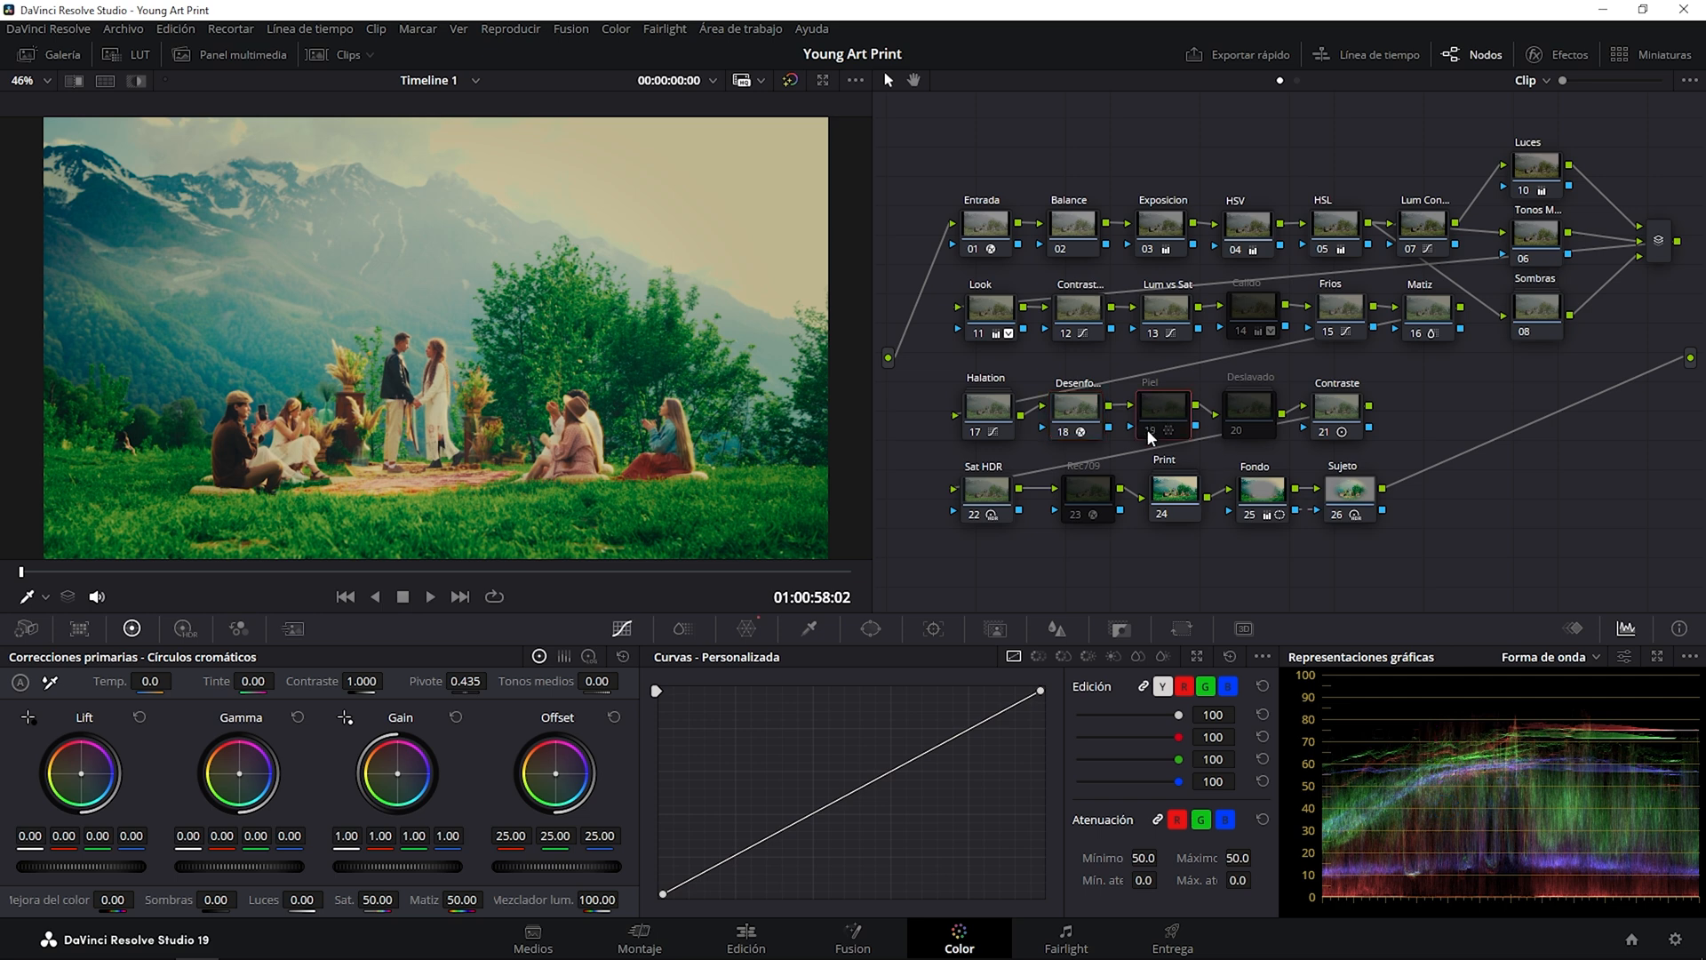
pyautogui.click(1151, 434)
pyautogui.click(1151, 433)
pyautogui.click(1151, 434)
pyautogui.click(1151, 433)
pyautogui.click(1151, 433)
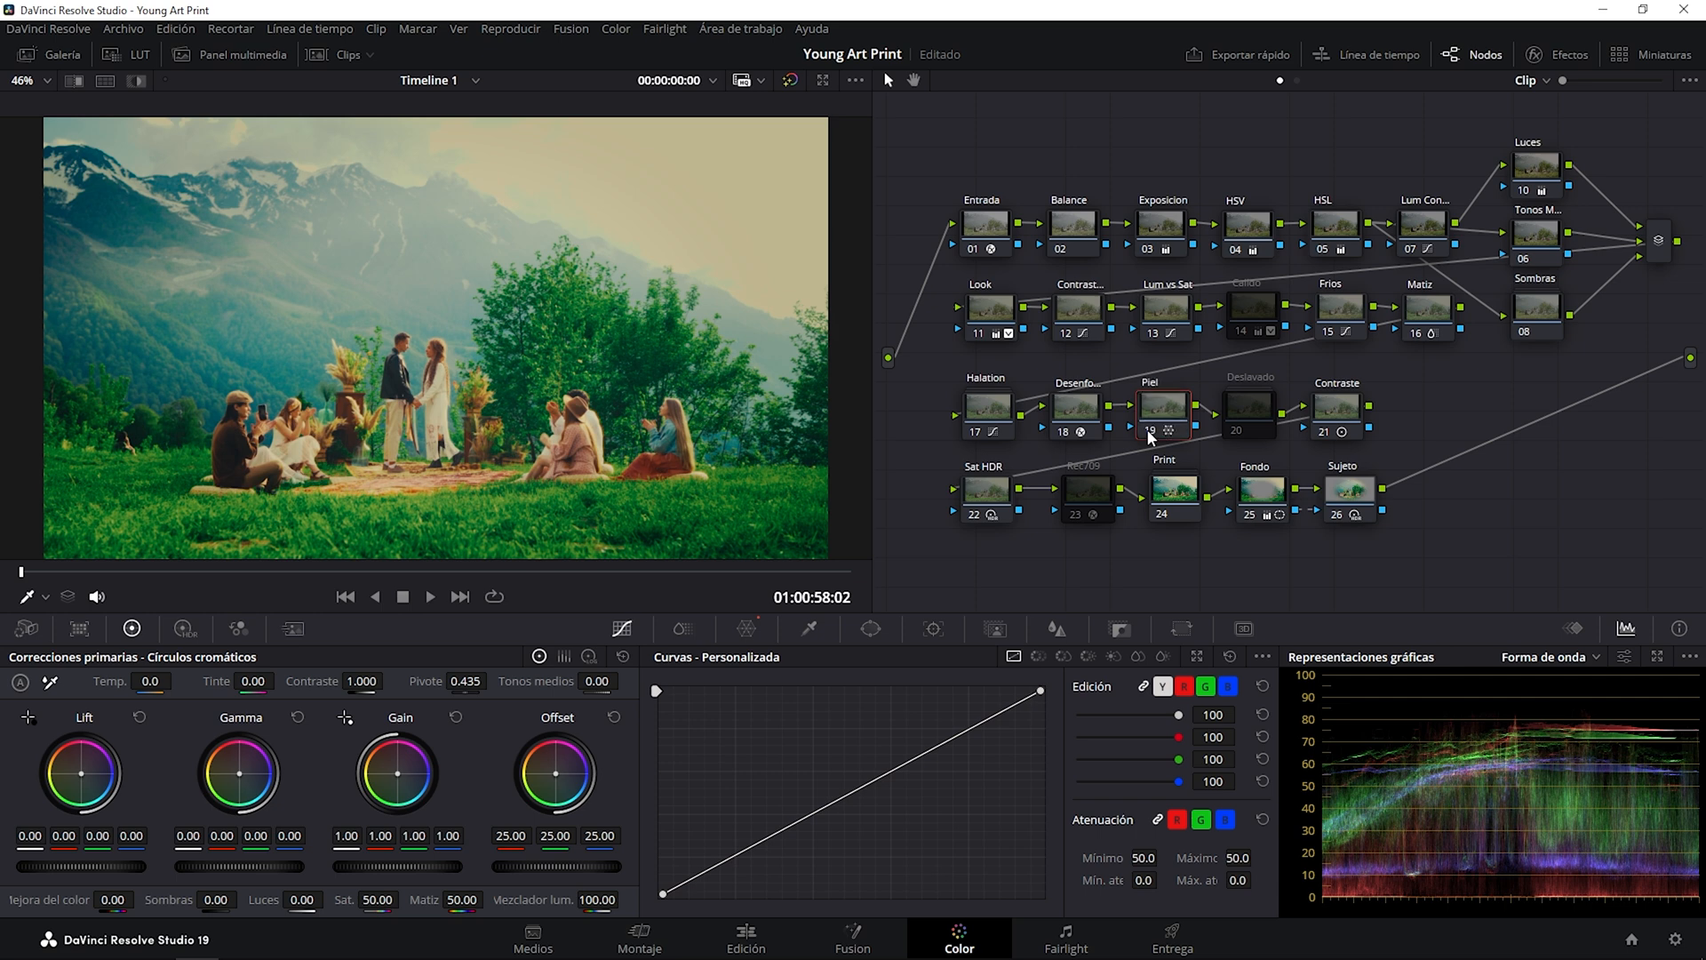
pyautogui.click(1151, 433)
pyautogui.click(1150, 433)
# Select the two lower rows of nodes and realign them beneath the Look to Matiz row.
pyautogui.moveTo(941, 369); pyautogui.dragTo(1454, 590)
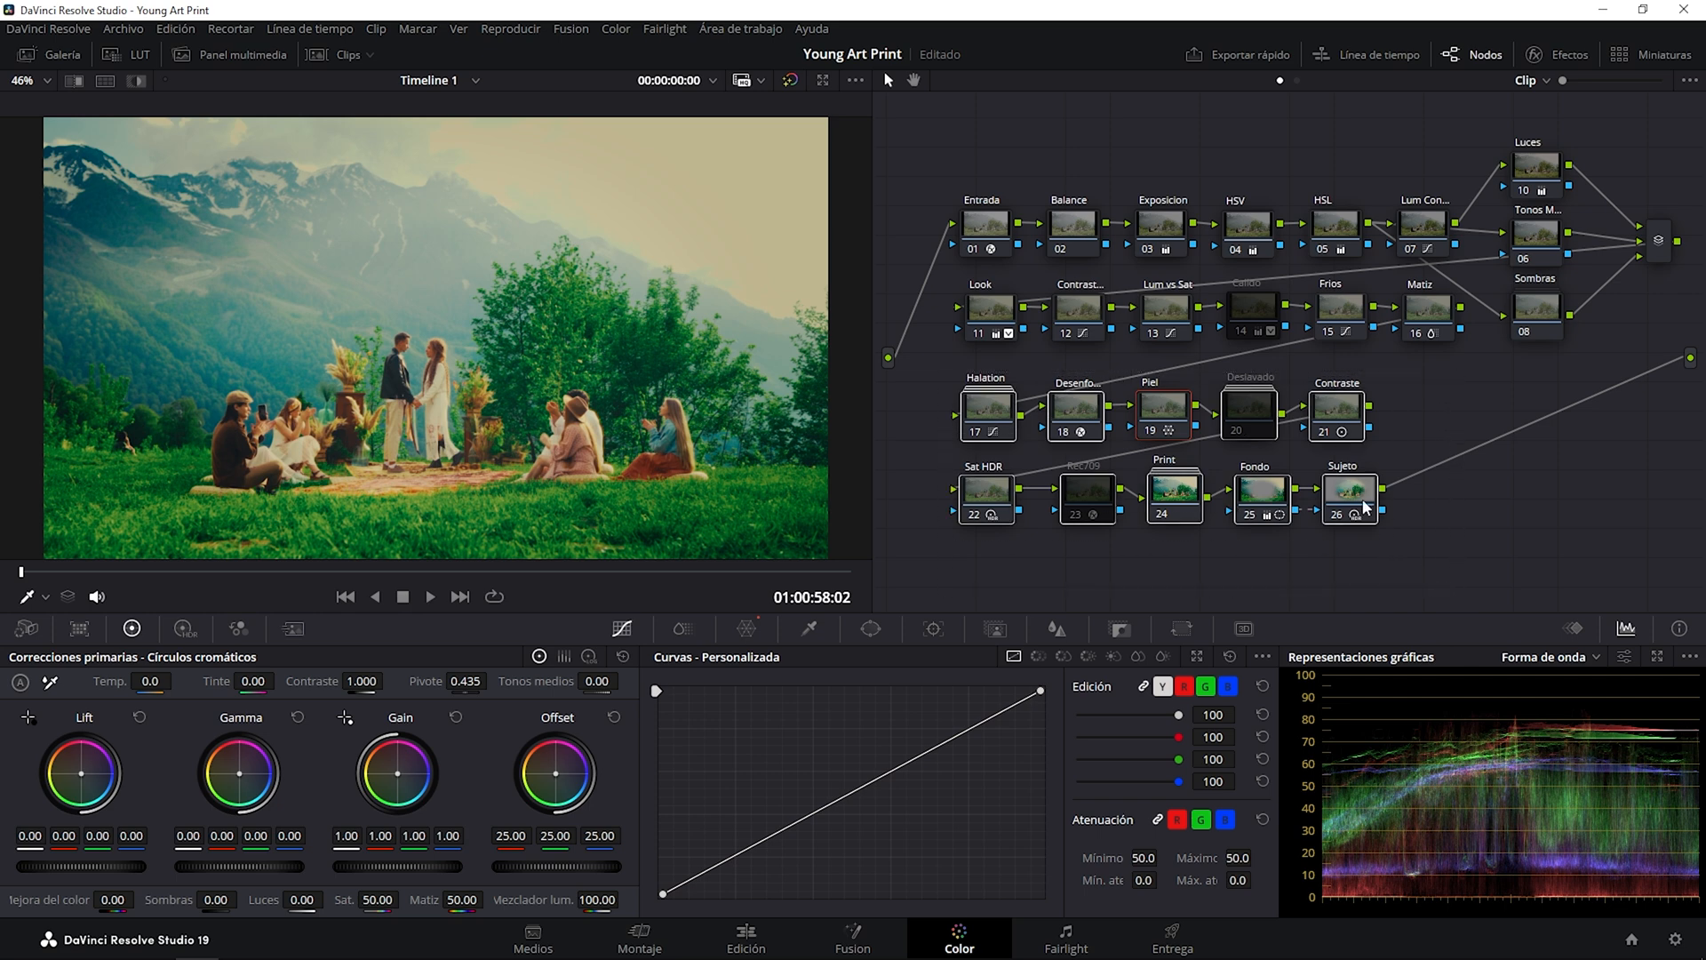
pyautogui.moveTo(1360, 501); pyautogui.dragTo(1360, 544)
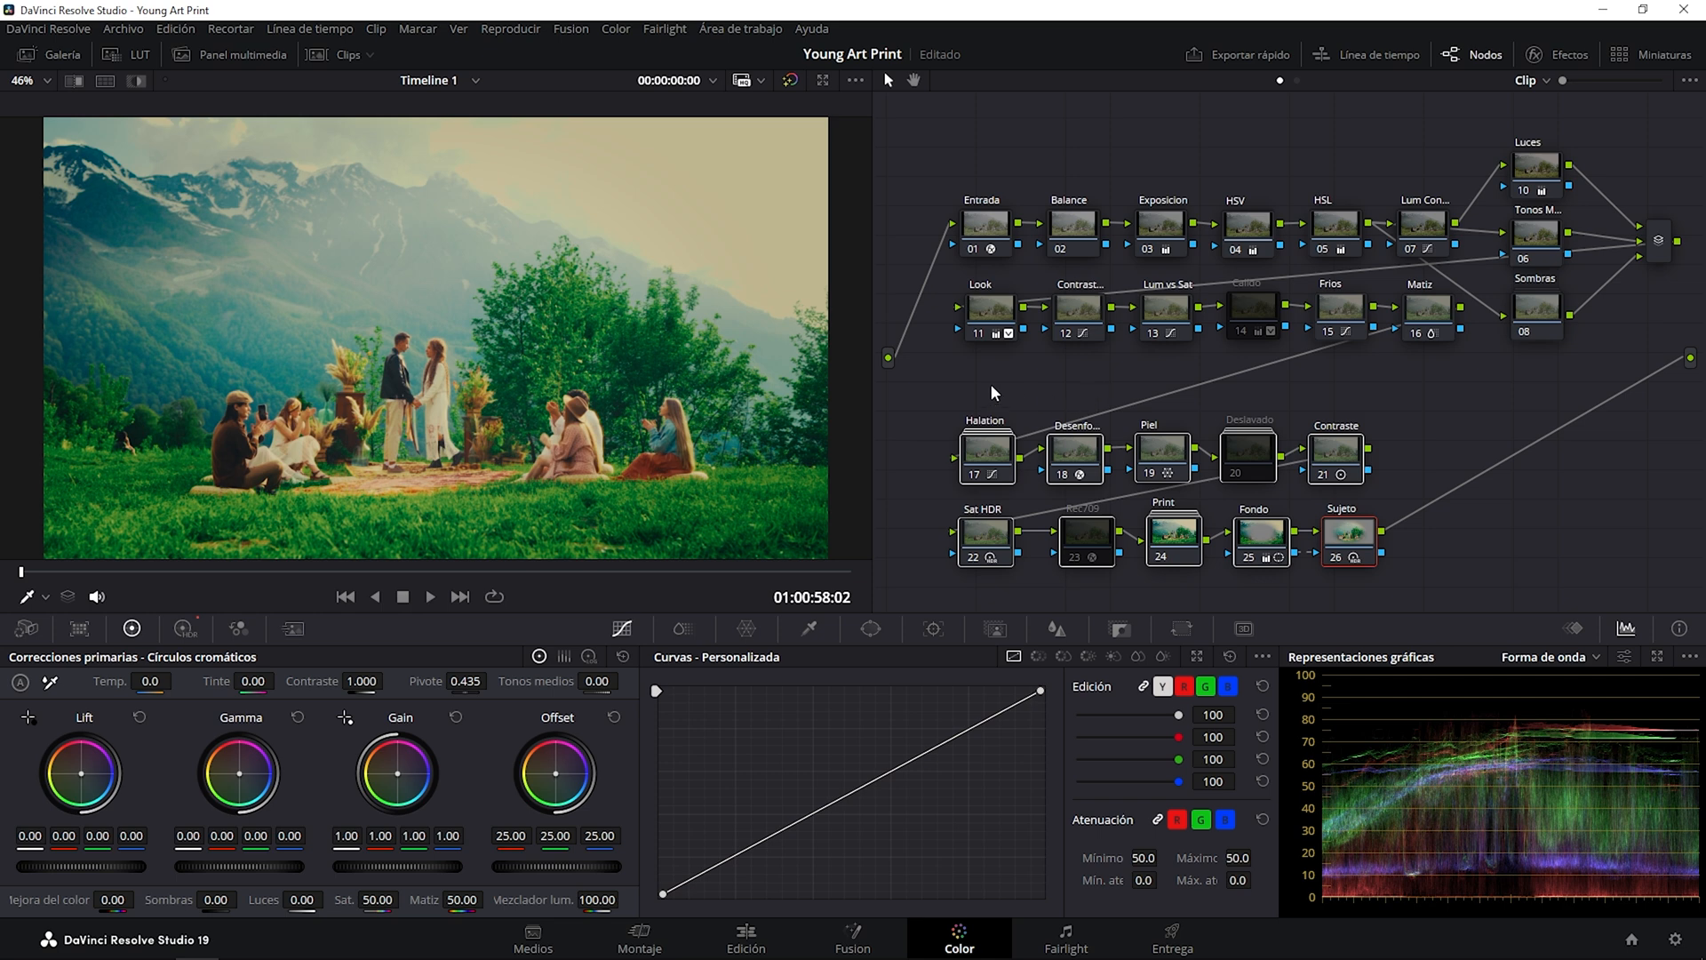
pyautogui.moveTo(1165, 470); pyautogui.dragTo(1169, 424)
pyautogui.click(1281, 546)
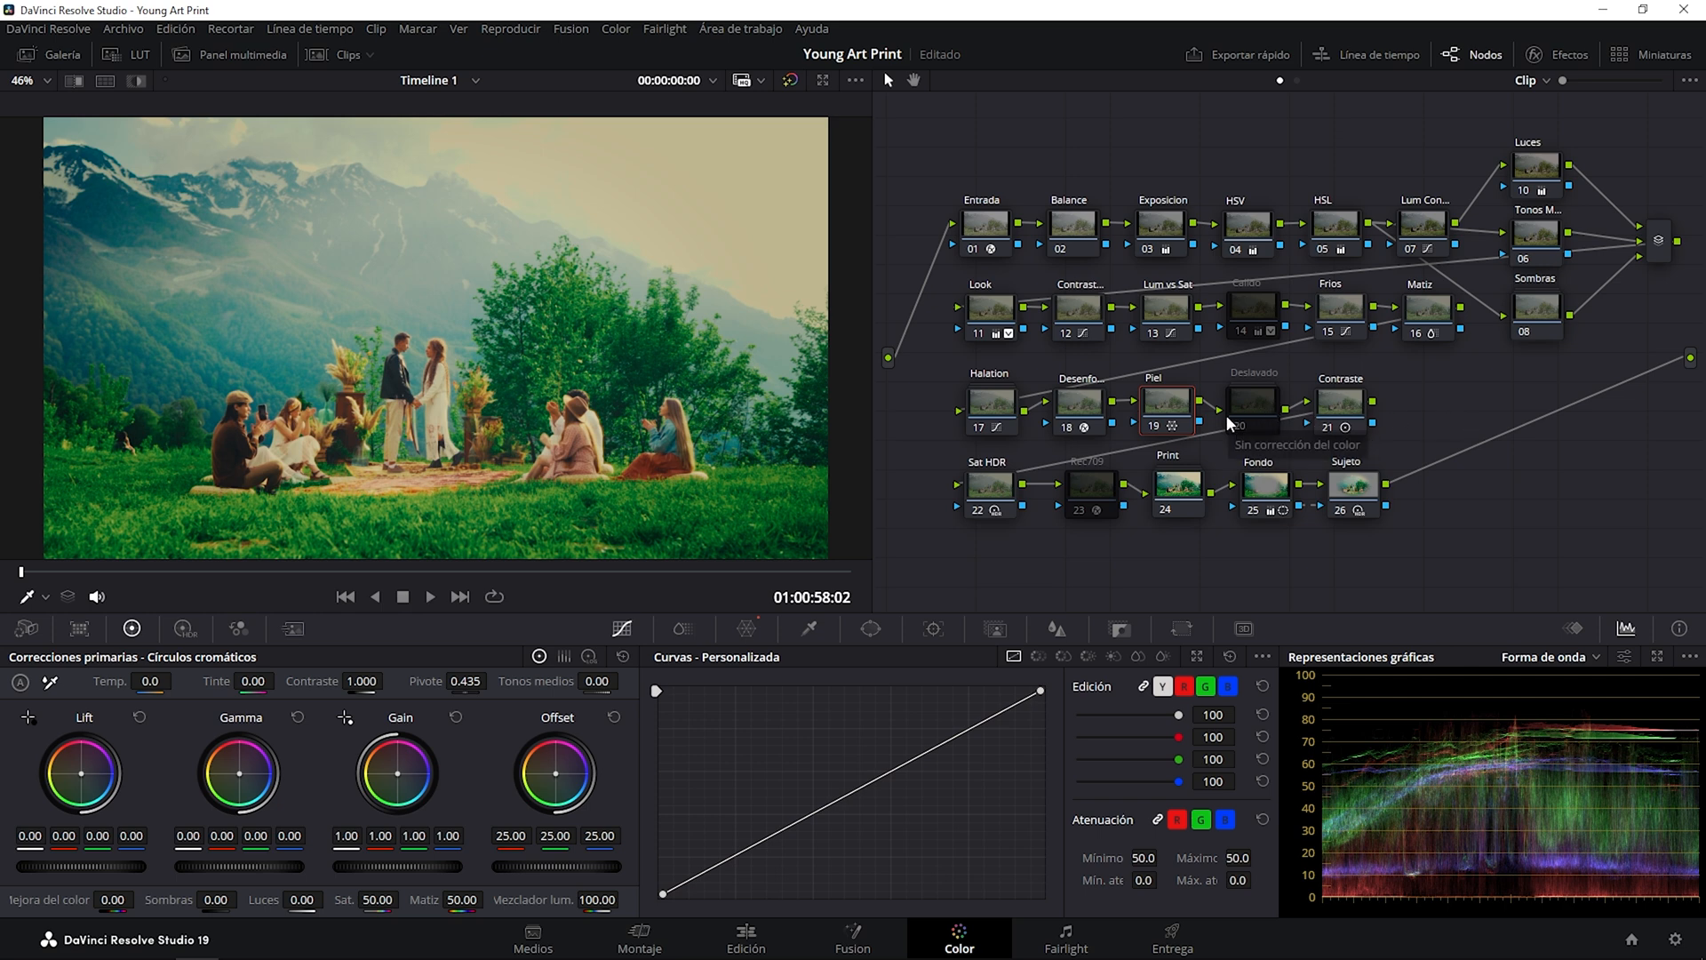
# Try the Deslavado node's washed-out look with the Exposicion node's Offset lowered to 14.30, leaving Deslavado disabled.
pyautogui.click(1249, 407)
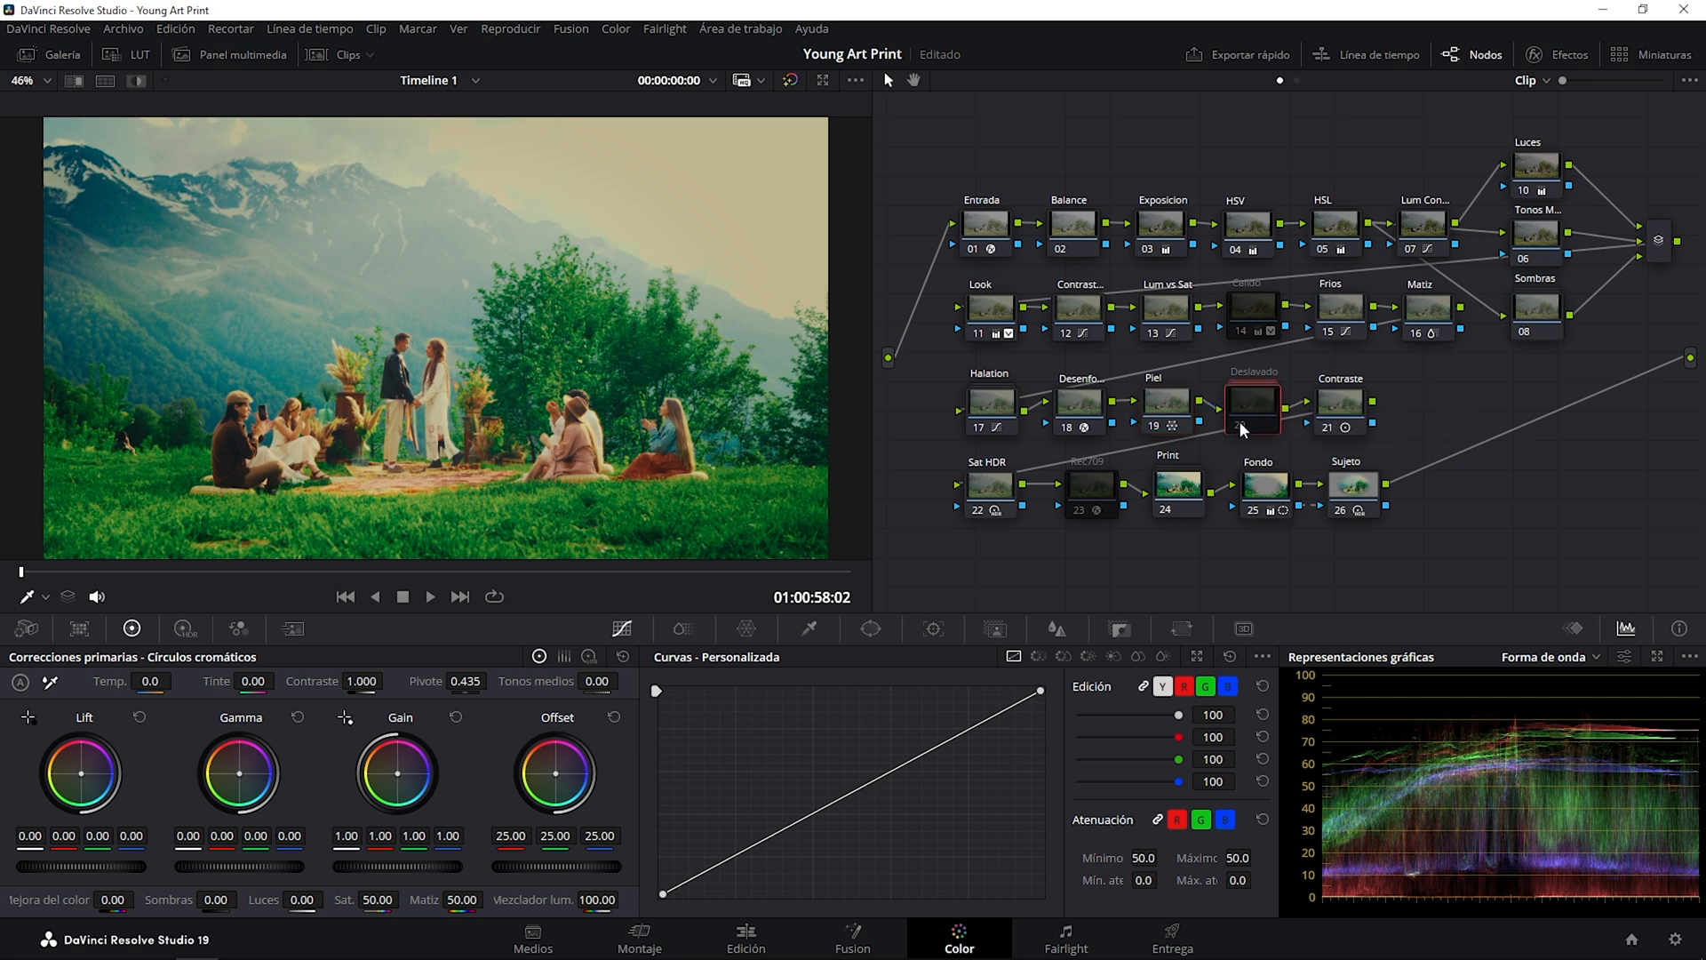
pyautogui.hotkey('ctrl', 'd')
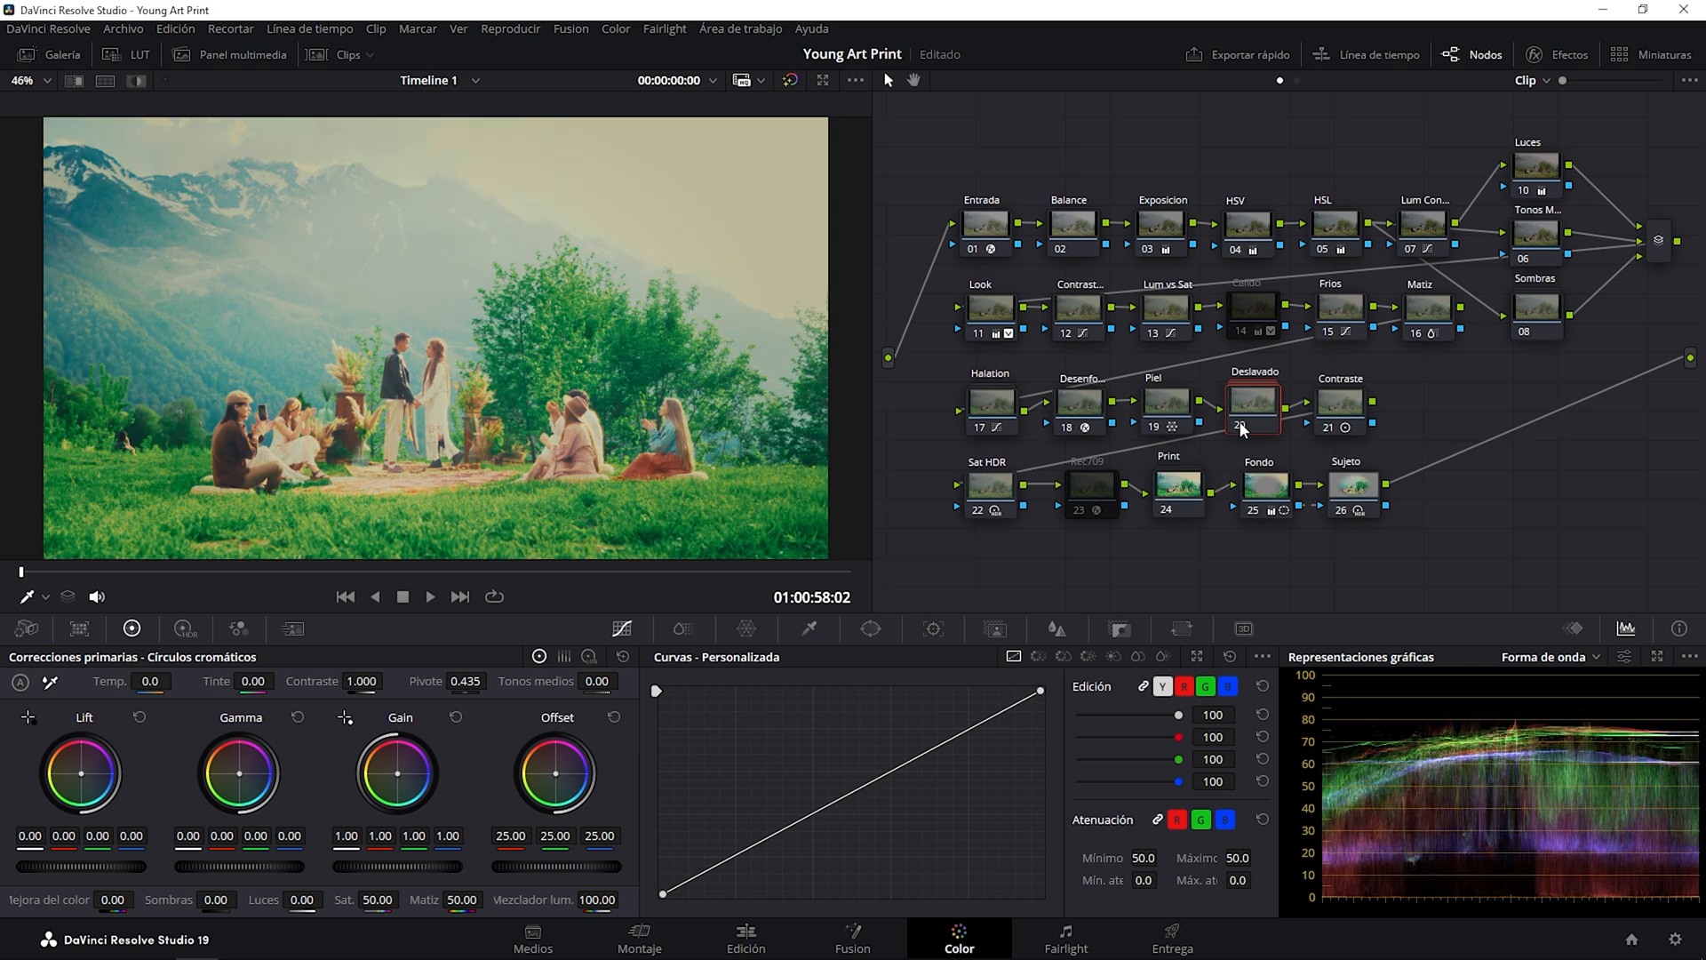
pyautogui.click(1160, 222)
pyautogui.moveTo(569, 868); pyautogui.dragTo(503, 868)
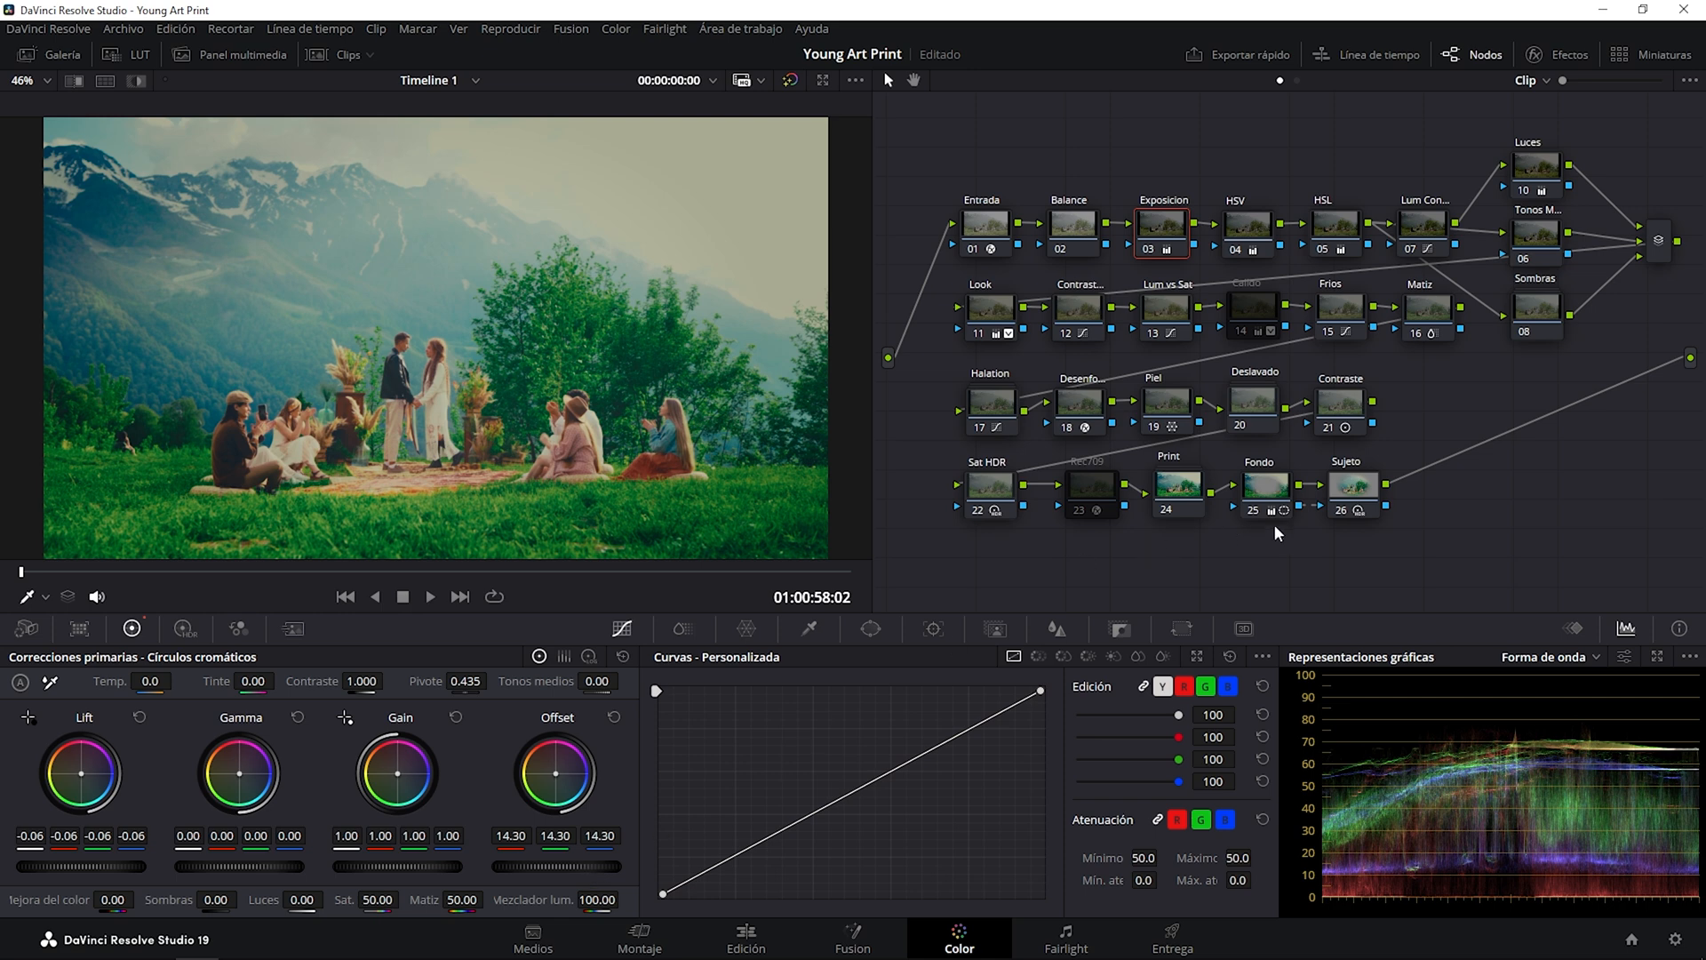
pyautogui.click(1248, 405)
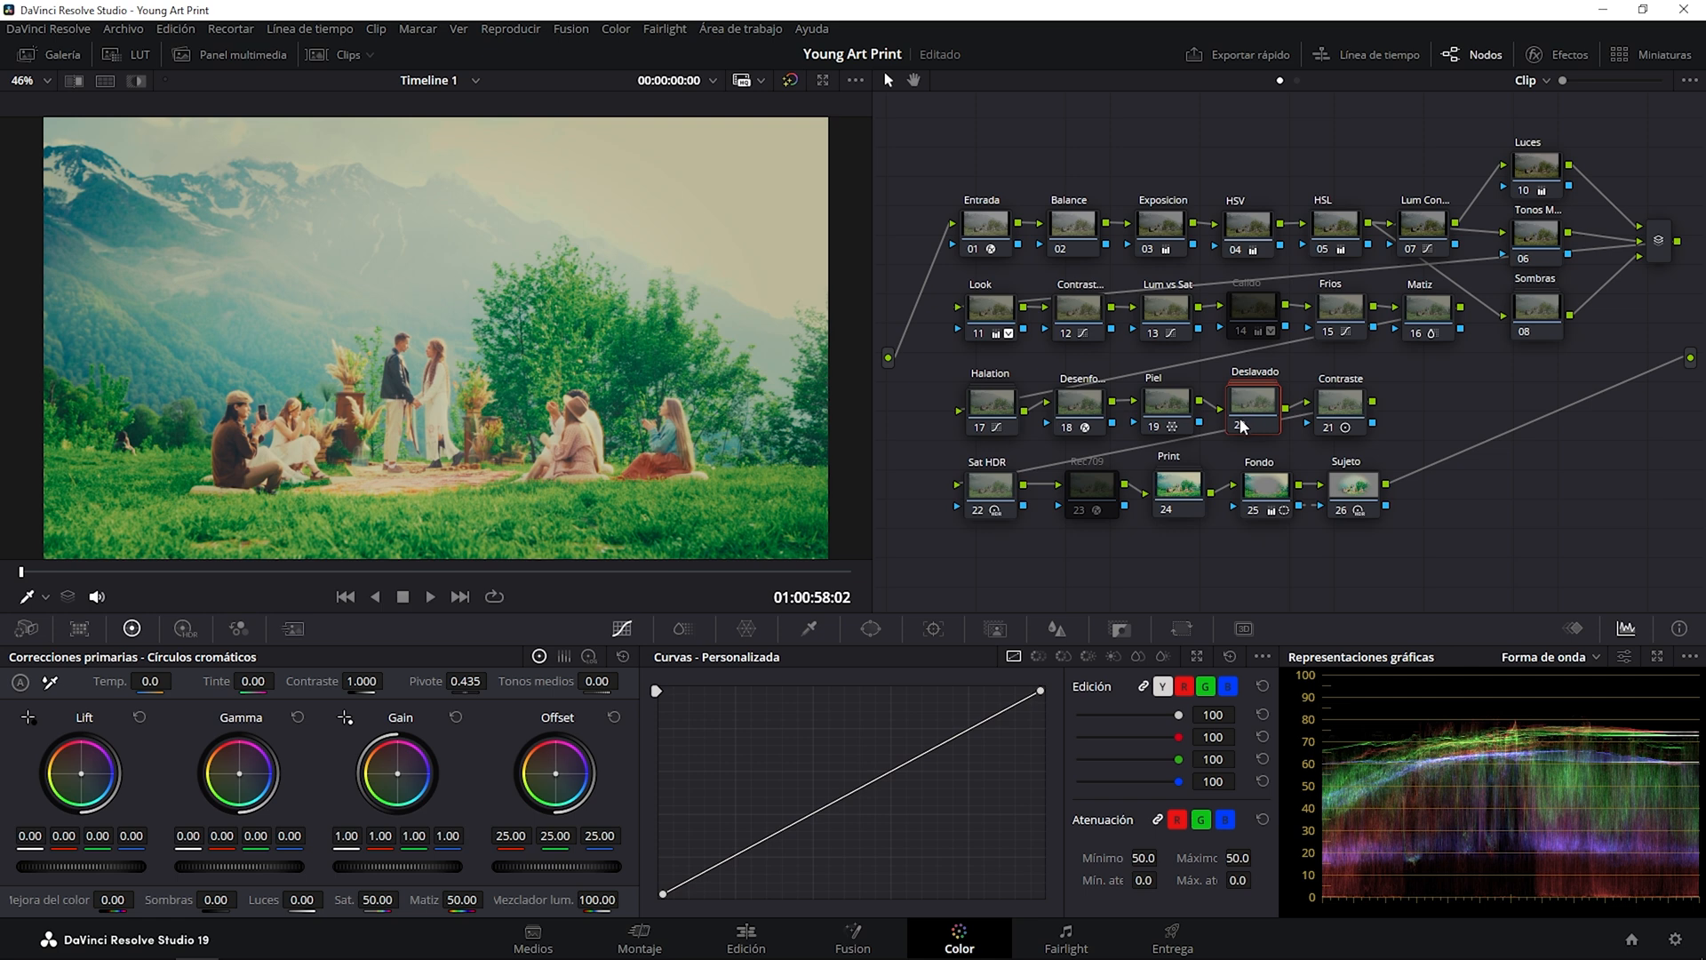
pyautogui.hotkey('ctrl', 'd')
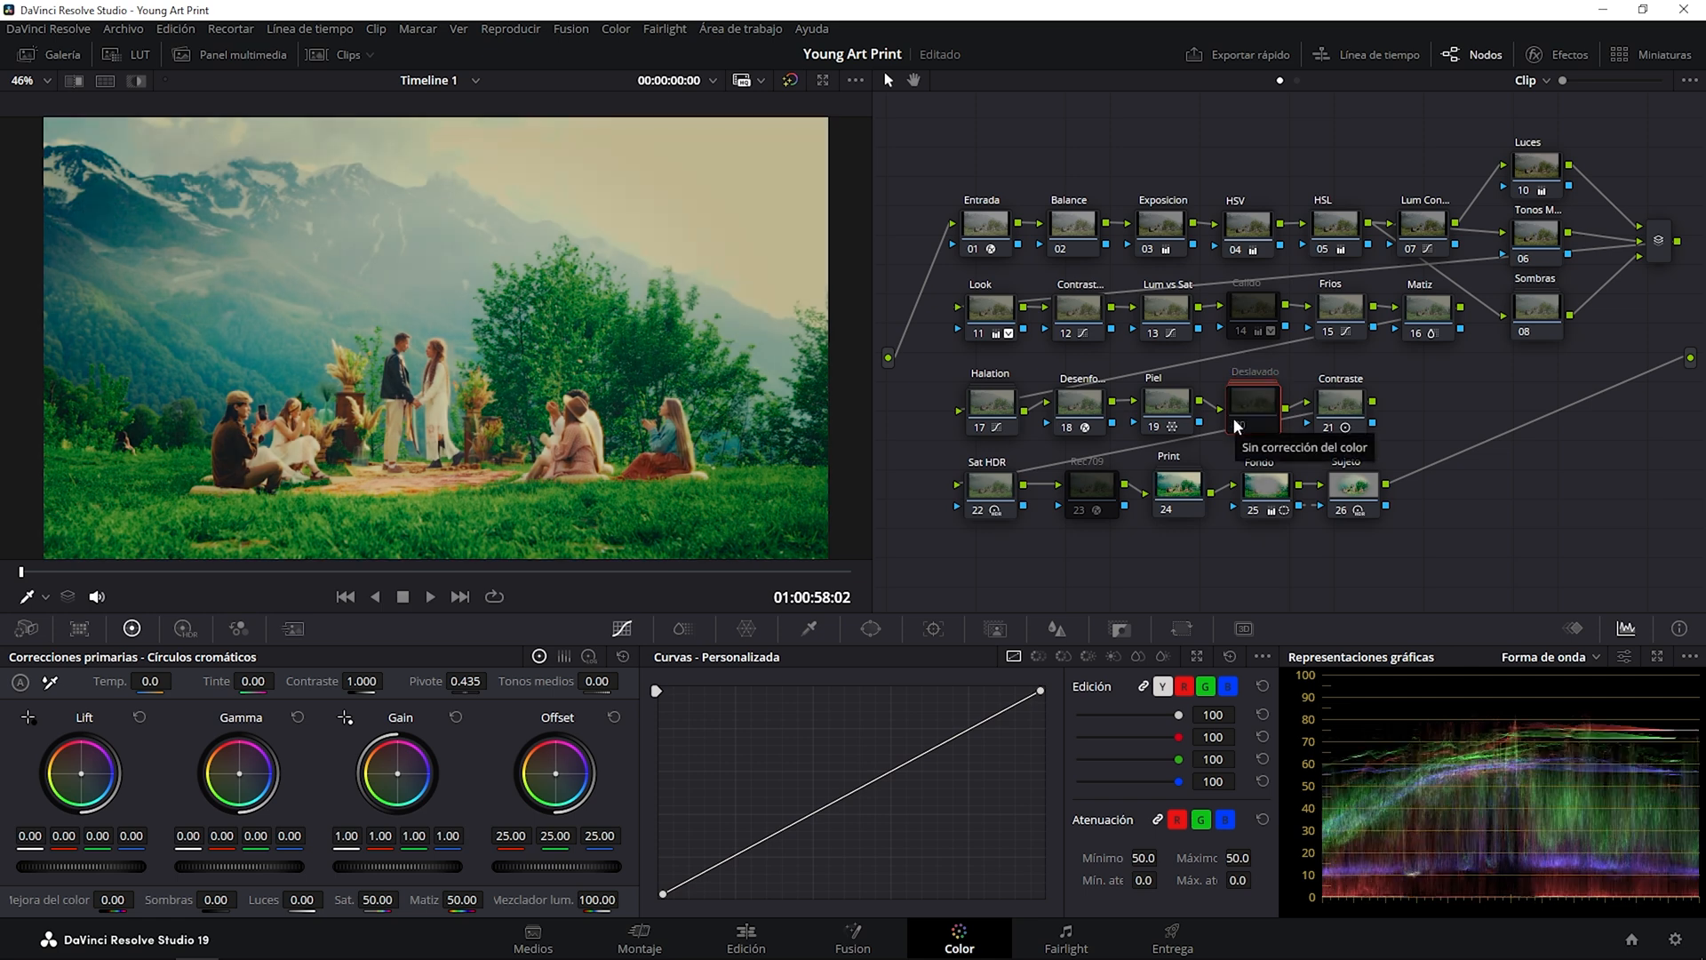
# Toggle the Contraste node to compare its effect, and try a lower contrast value before undoing that change.
pyautogui.click(1340, 399)
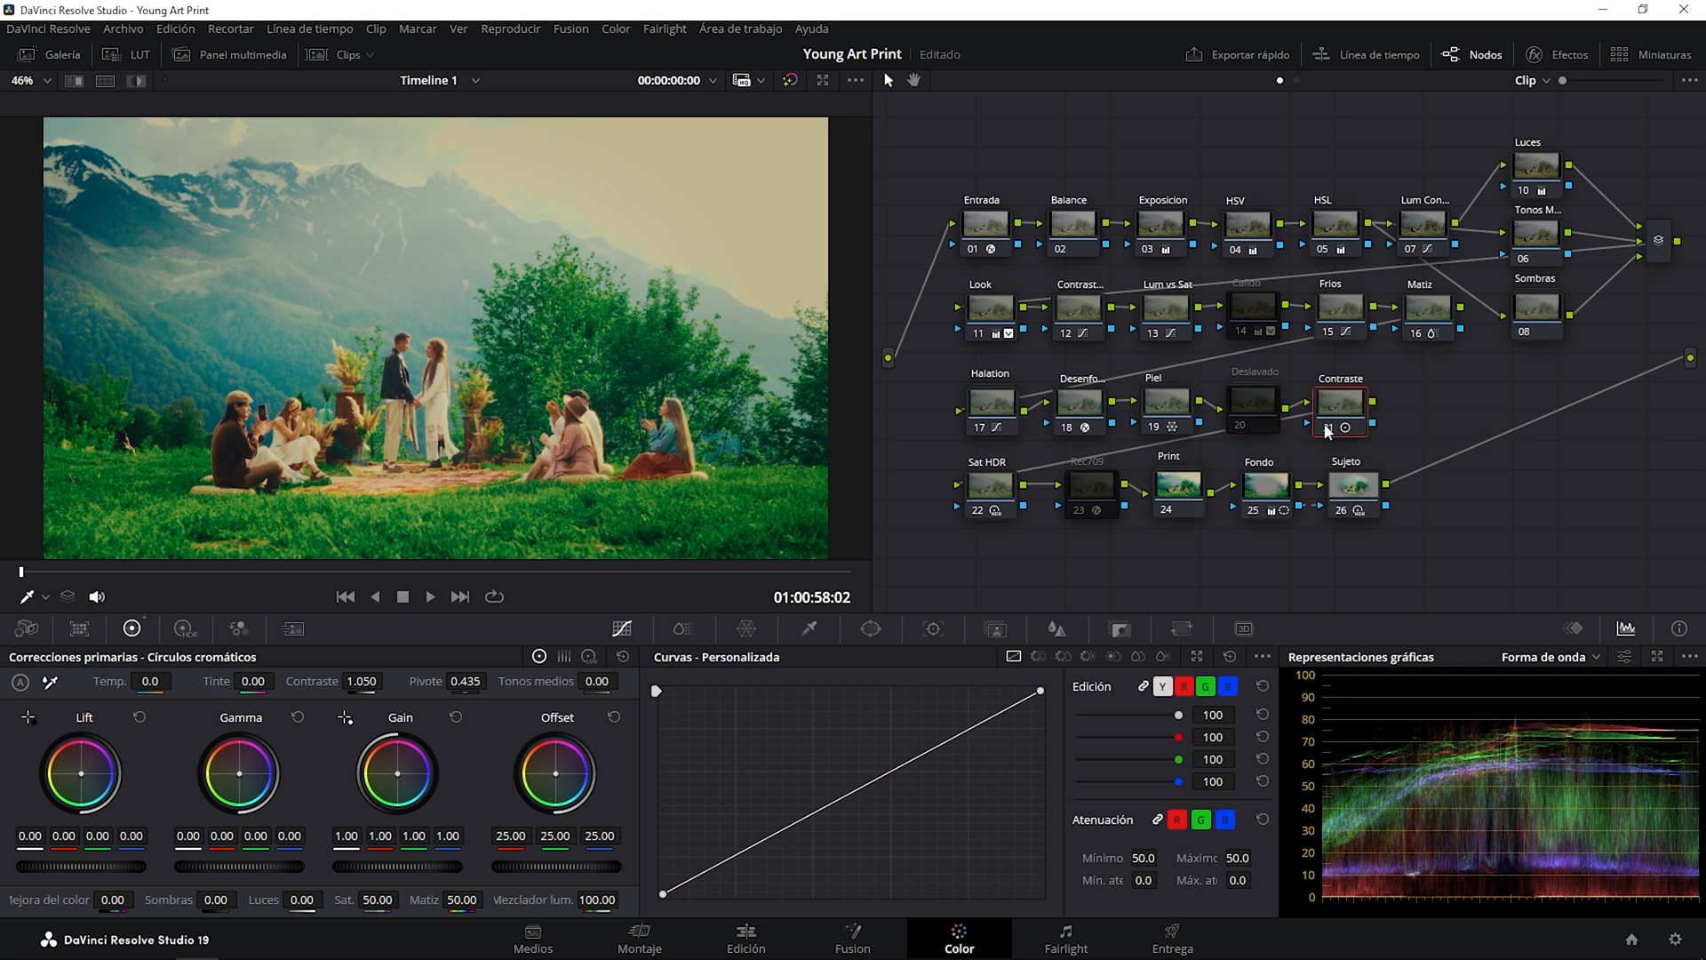
pyautogui.hotkey('ctrl', 'd')
pyautogui.hotkey('ctrl', 'd')
pyautogui.moveTo(312, 686)
pyautogui.mouseDown()
pyautogui.moveTo(389, 686)
pyautogui.moveTo(290, 686)
pyautogui.mouseUp()
pyautogui.hotkey('ctrl', 'z')
# View the HDR wheels of the Sat HDR node, return to the primary wheels, and toggle the node to compare, leaving it enabled.
pyautogui.click(983, 482)
pyautogui.click(181, 627)
pyautogui.click(134, 628)
pyautogui.click(975, 510)
pyautogui.click(975, 511)
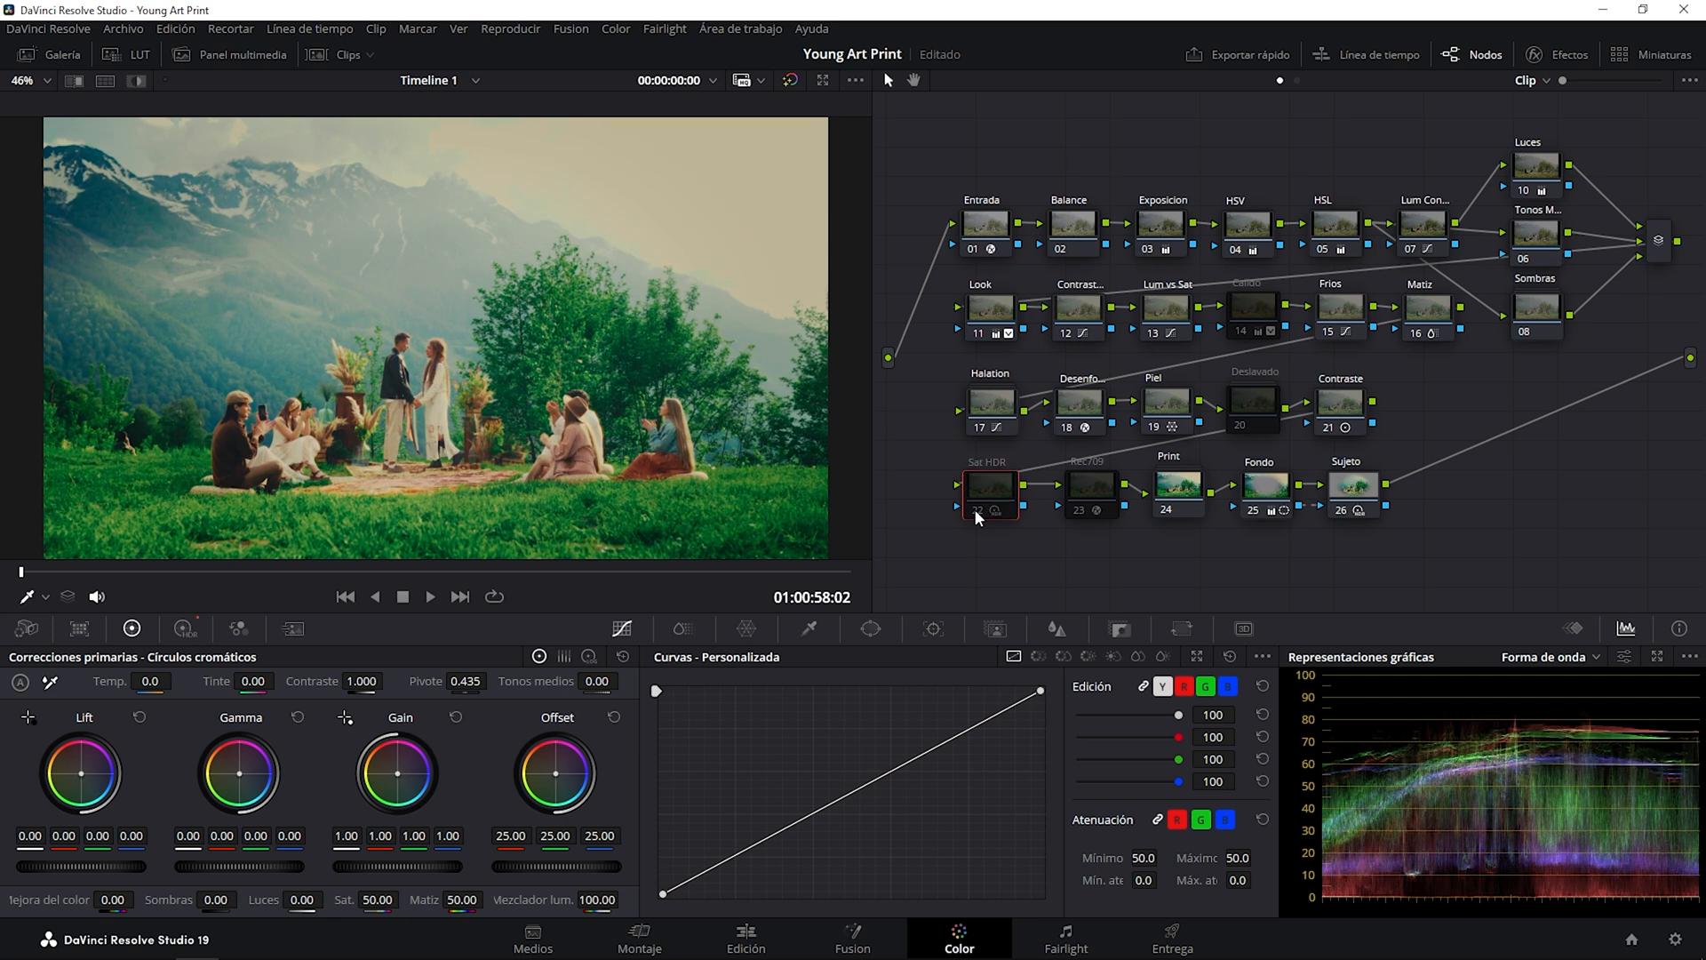
pyautogui.click(985, 512)
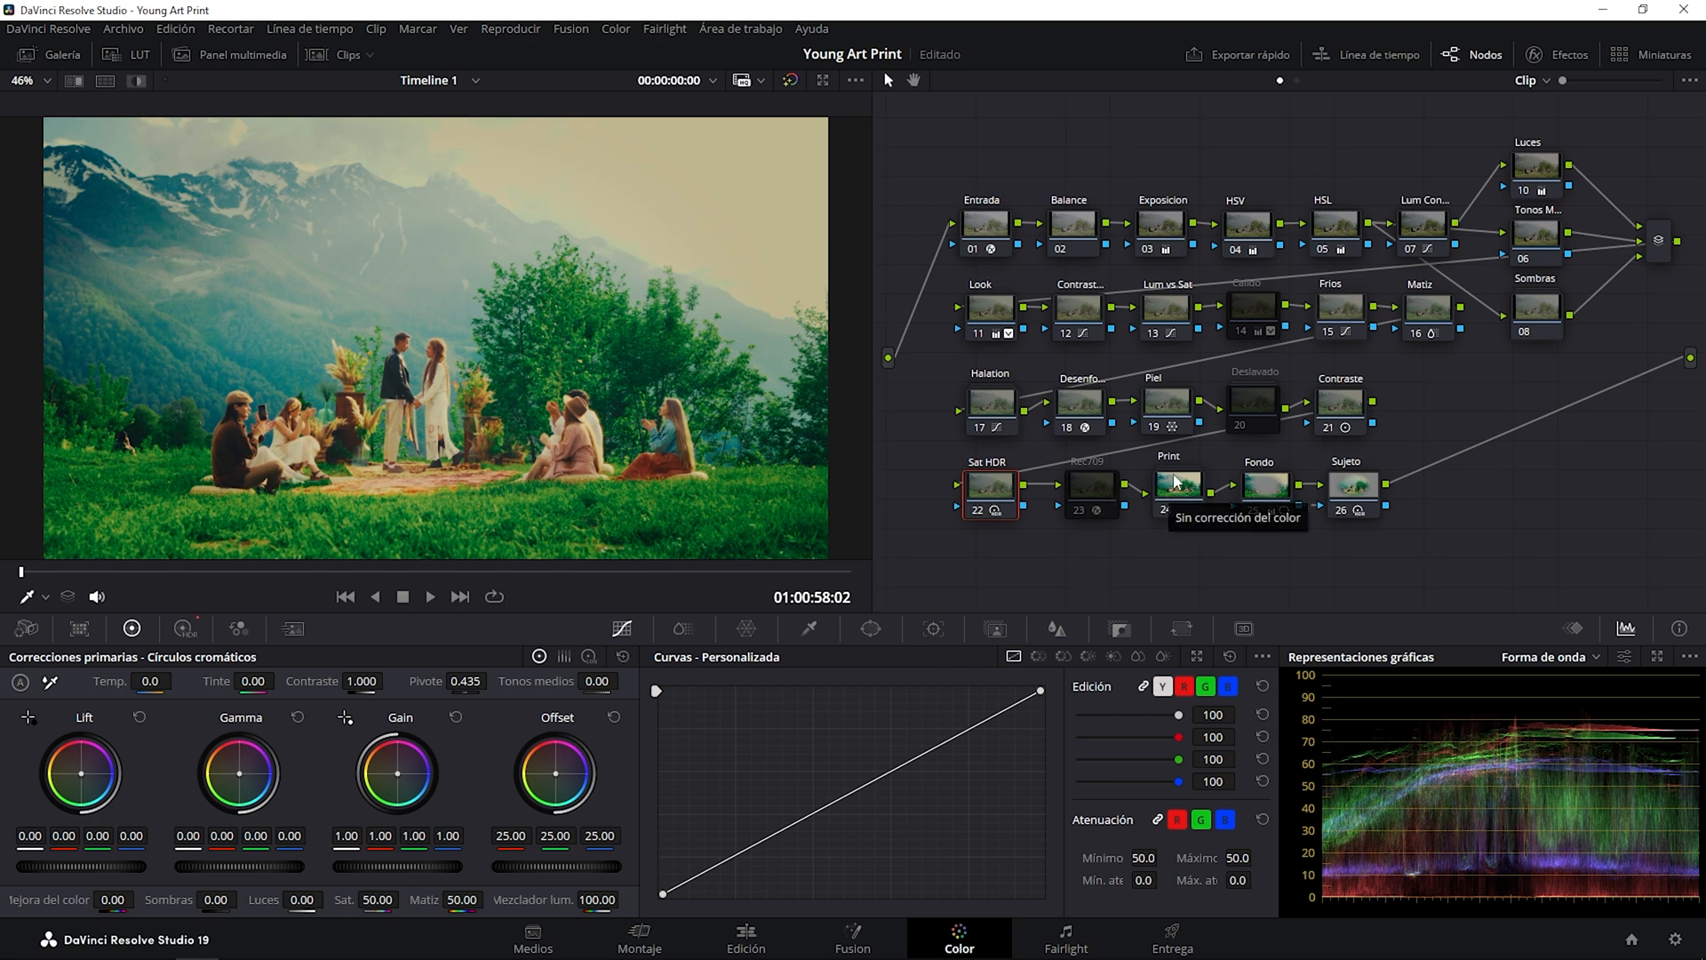
# Toggle the Rec709 node to view its conversion combined with the Print node, leaving Rec709 enabled.
pyautogui.click(1075, 484)
pyautogui.click(1073, 506)
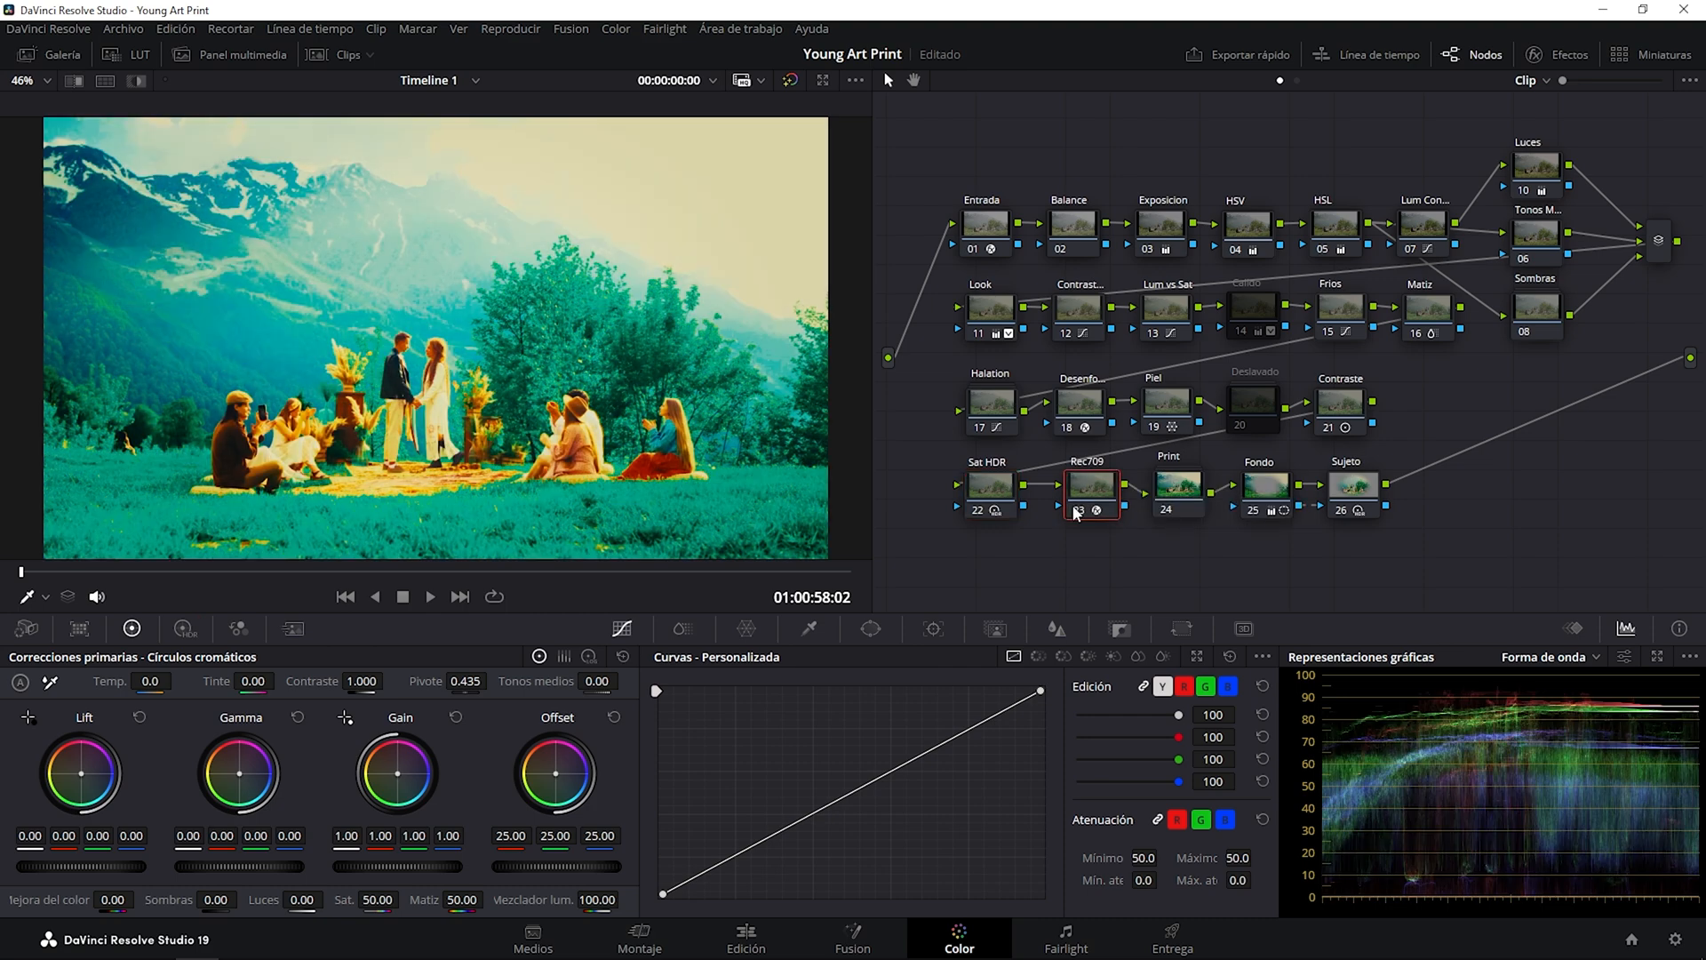
pyautogui.click(1073, 505)
pyautogui.click(1075, 512)
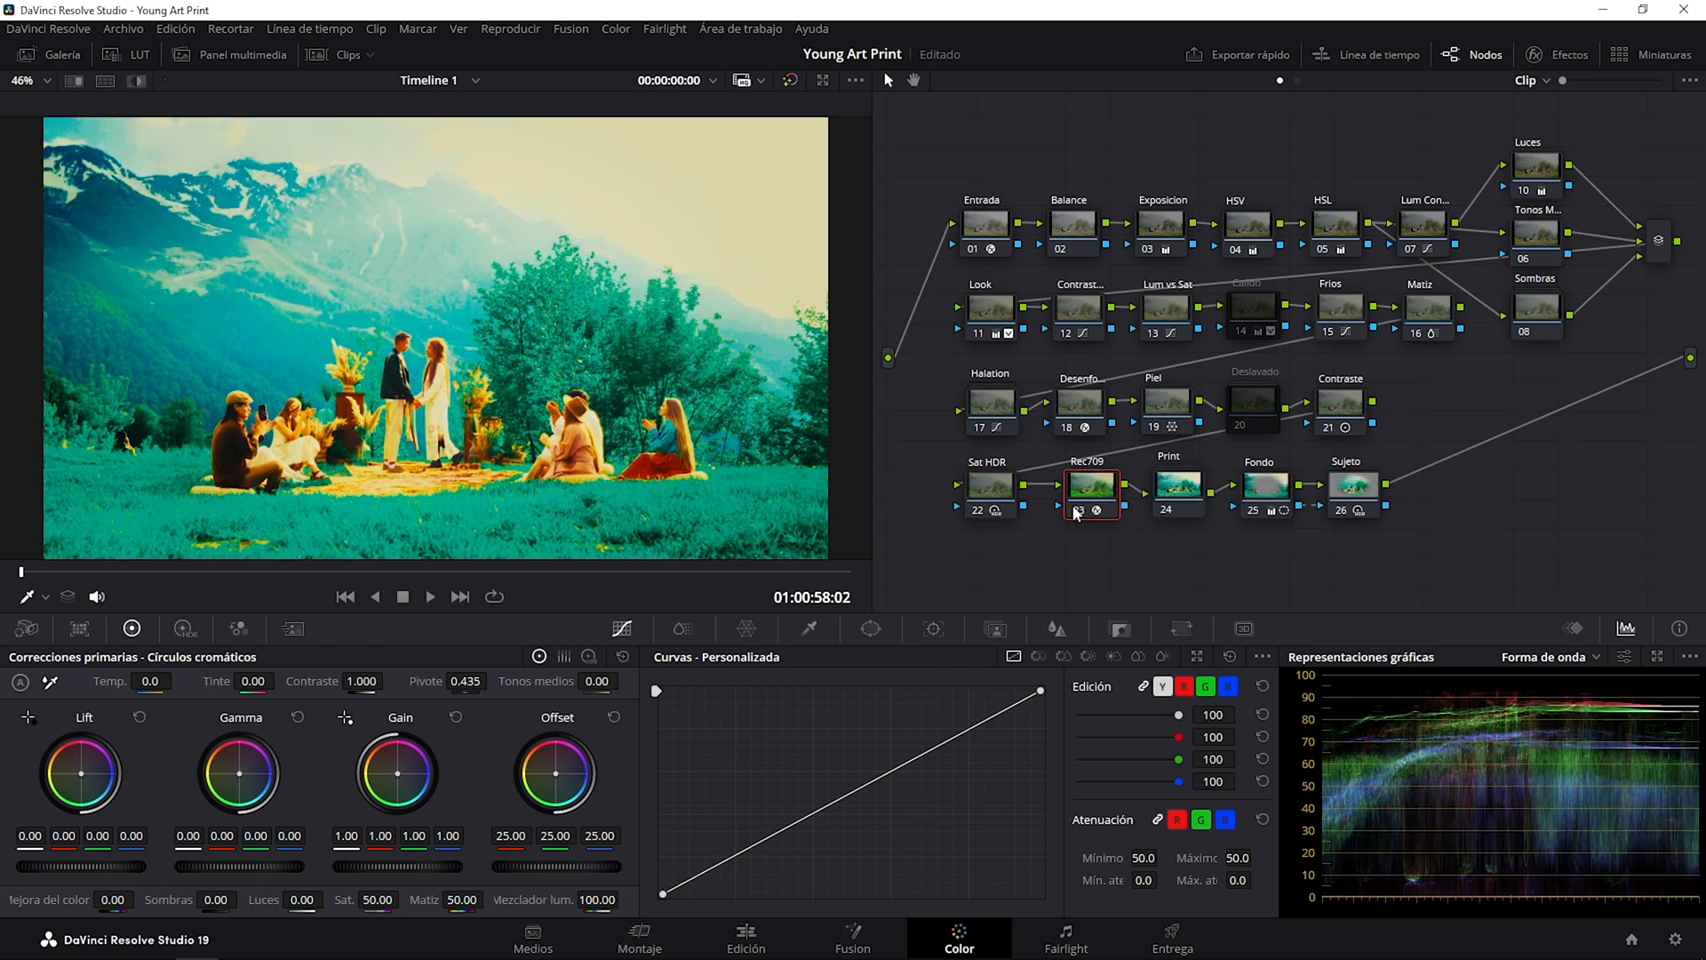
# Disable the Print node to view Rec709 alone, restore Print, and toggle Rec709 to compare, leaving Rec709 disabled.
pyautogui.click(1174, 492)
pyautogui.click(1167, 512)
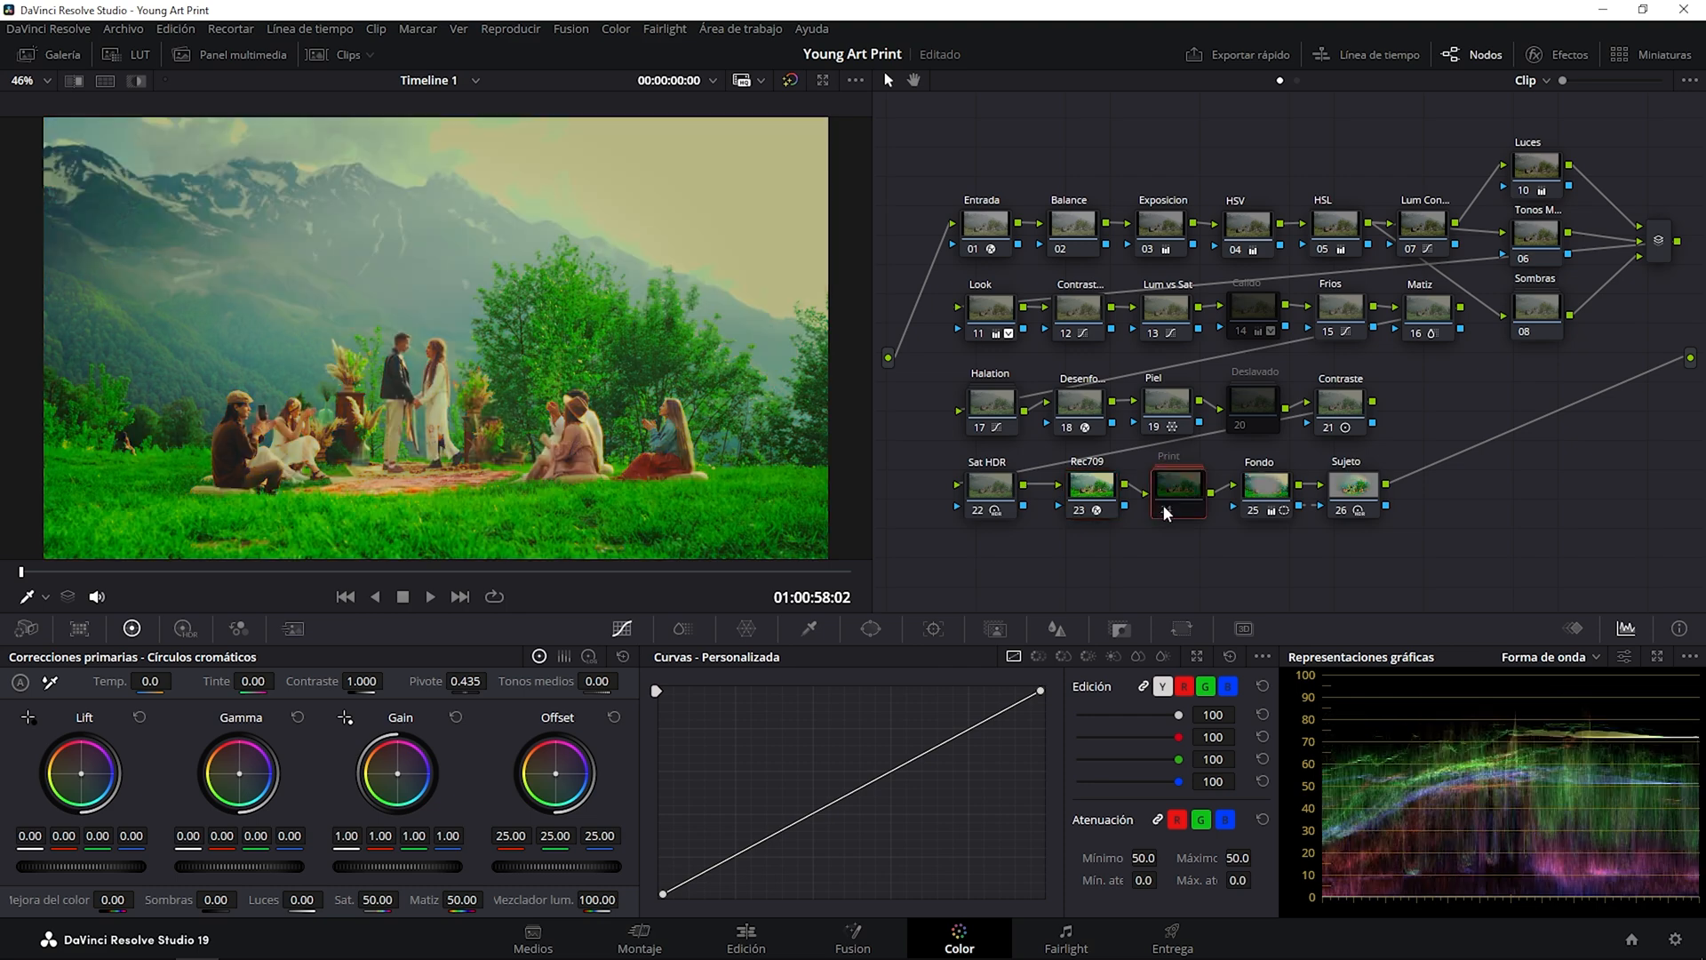
pyautogui.click(1167, 512)
pyautogui.click(1086, 502)
pyautogui.click(1078, 509)
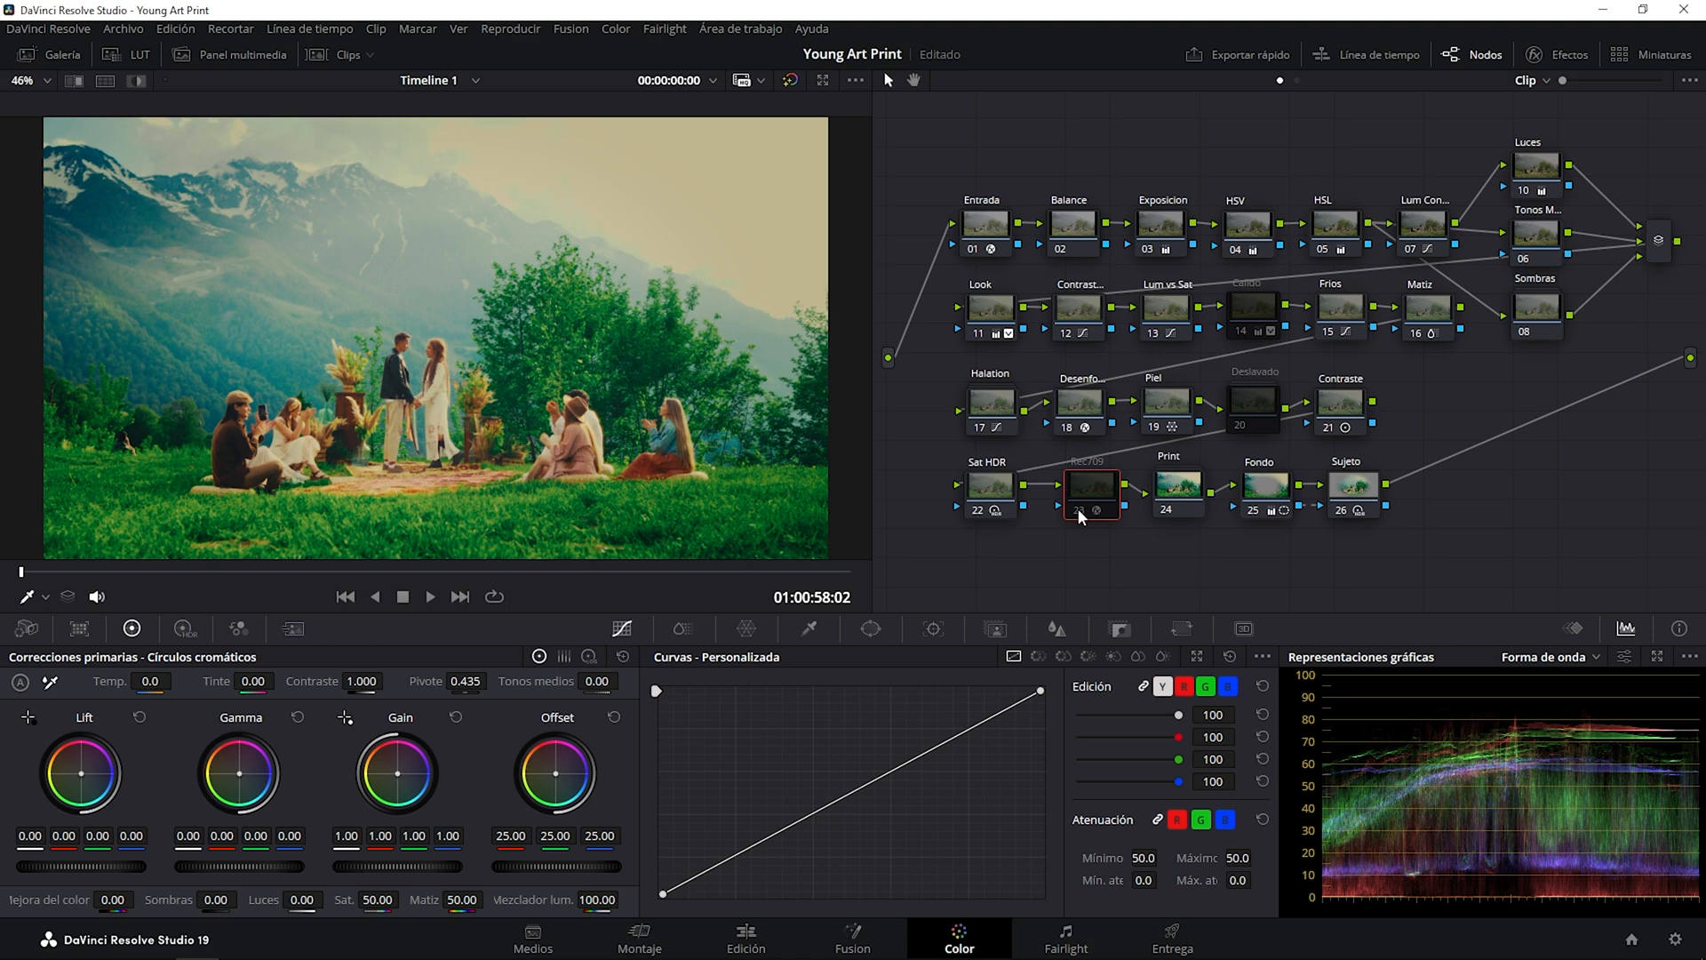
pyautogui.click(1079, 508)
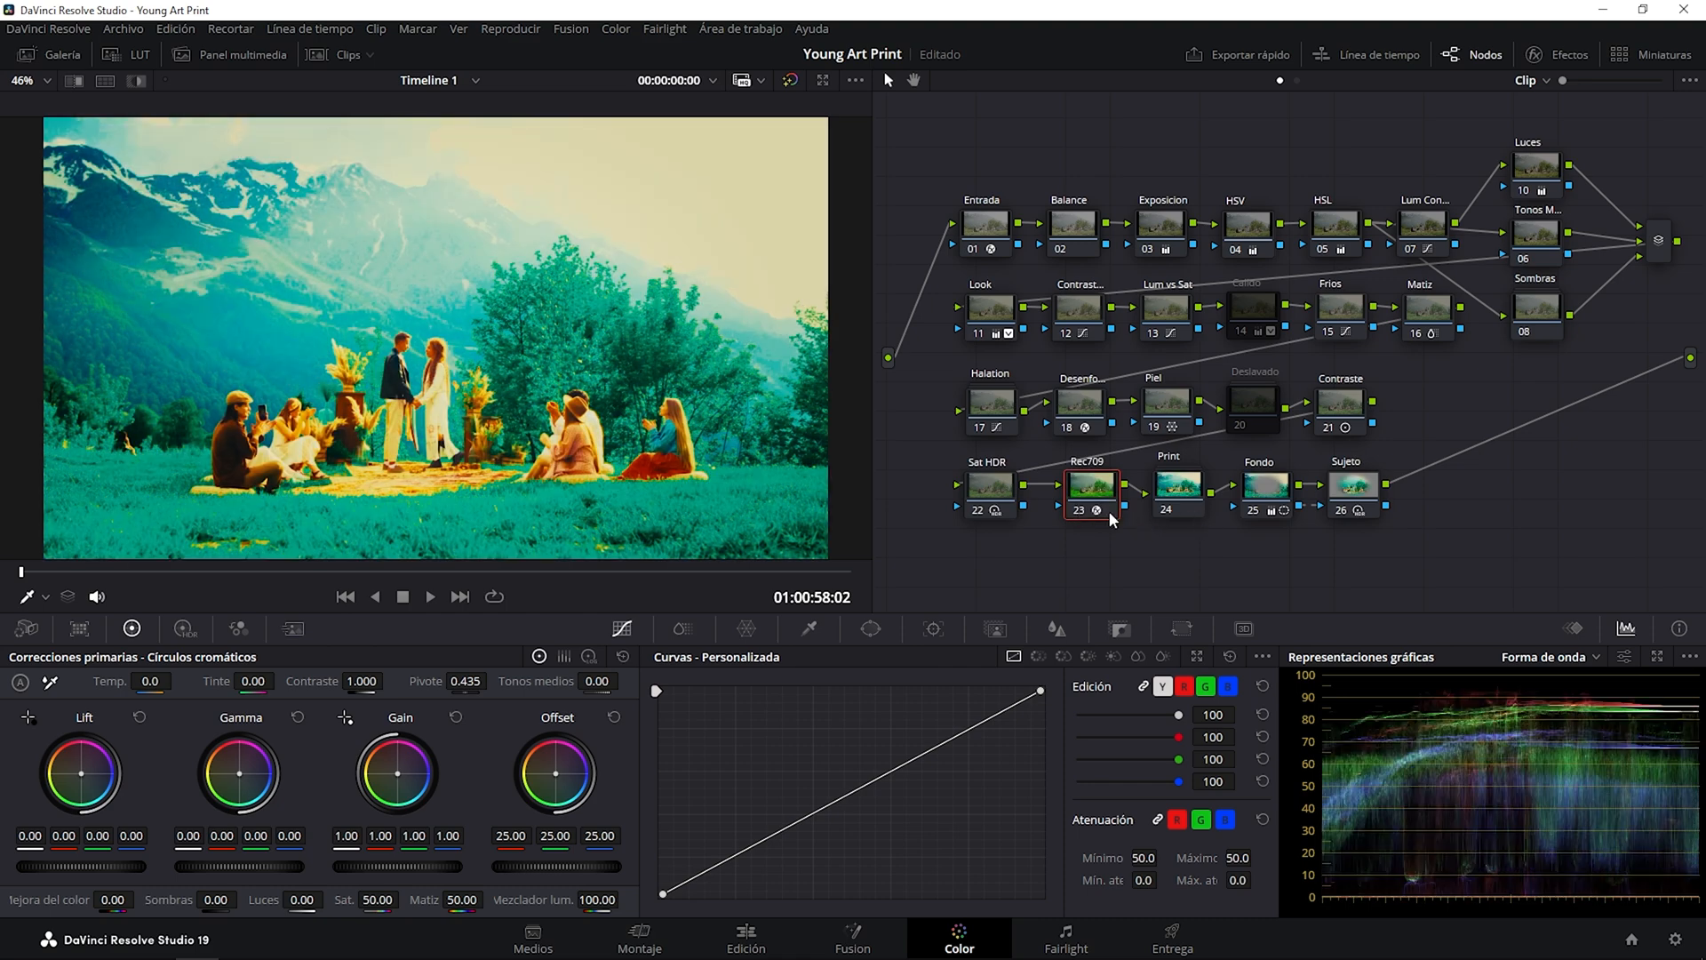
pyautogui.click(1081, 510)
# Select the Fondo and Sujeto nodes and toggle them together repeatedly to compare their effect, leaving both enabled.
pyautogui.click(1267, 490)
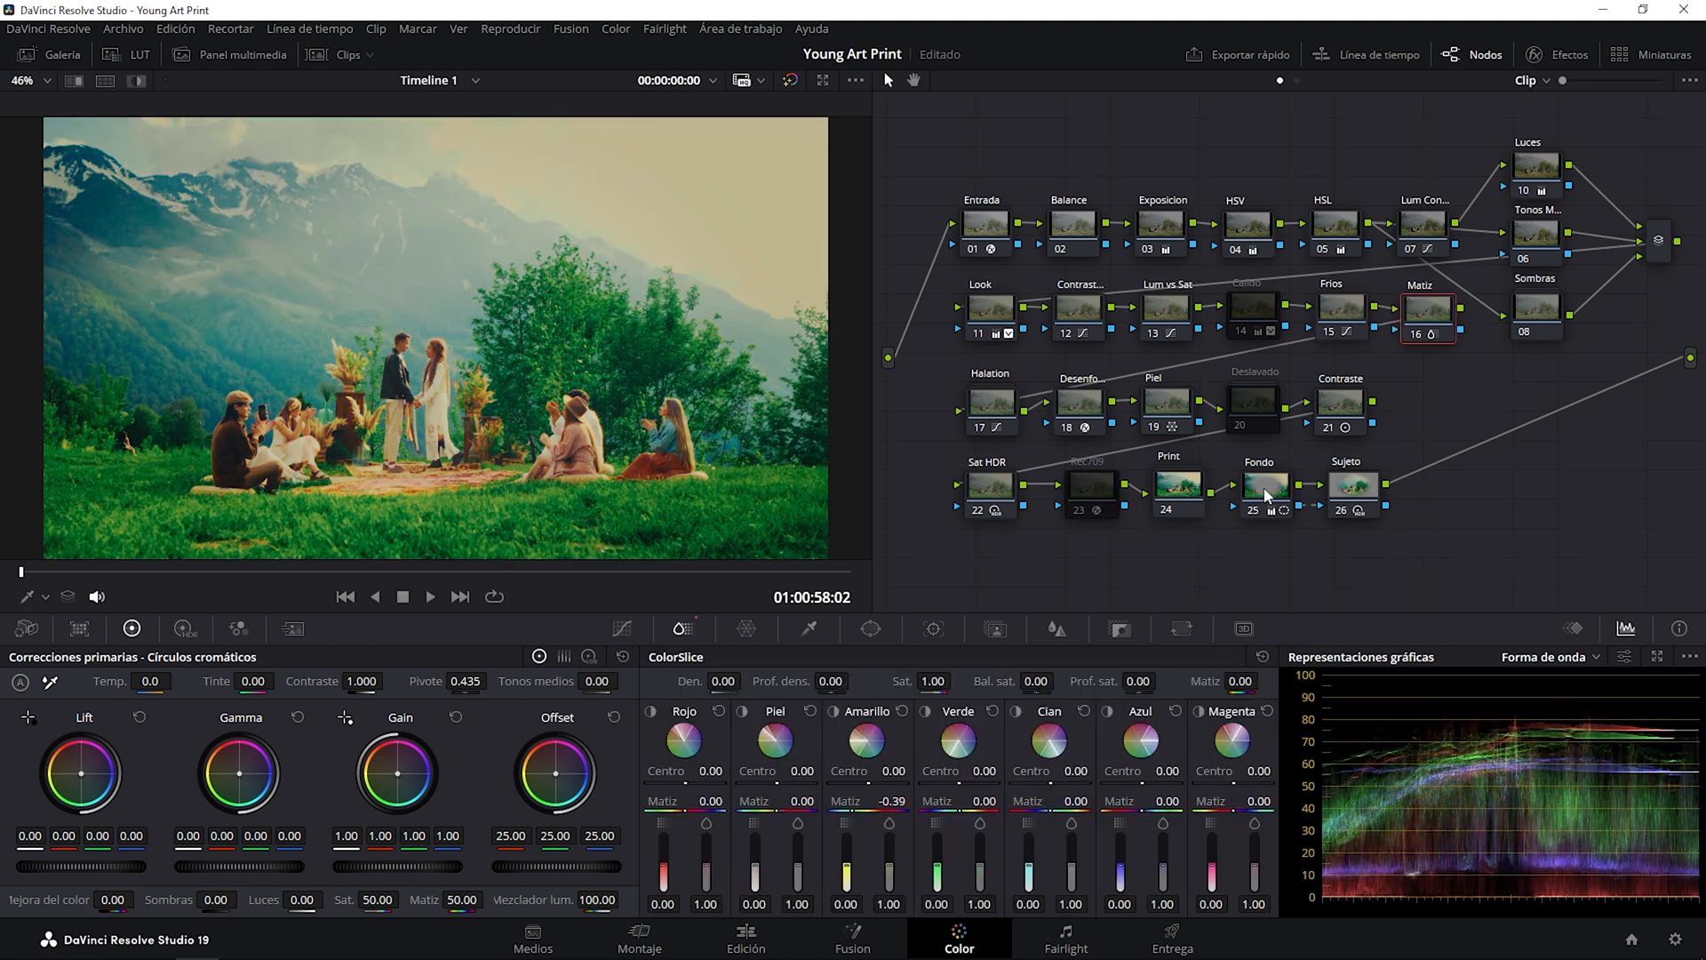
pyautogui.moveTo(1433, 540); pyautogui.dragTo(1247, 448)
pyautogui.hotkey('ctrl', 'd')
pyautogui.hotkey('ctrl', 'd')
pyautogui.hotkey('ctrl', 'd')
pyautogui.hotkey('ctrl', 'd')
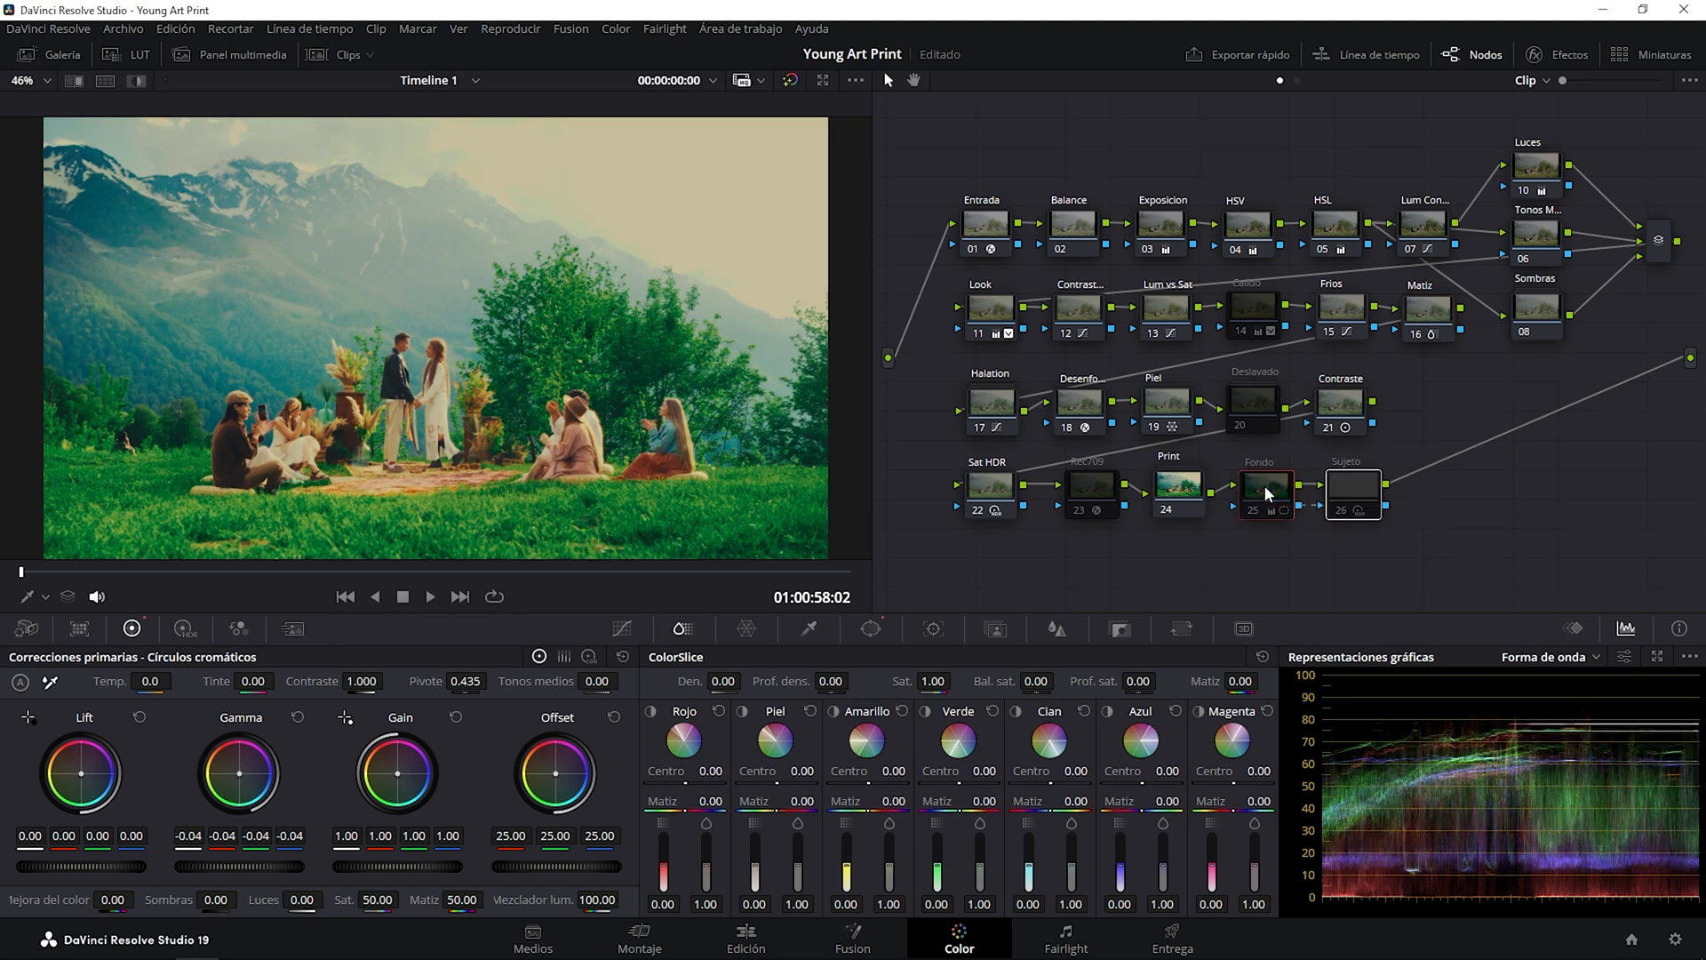
pyautogui.hotkey('ctrl', 'd')
pyautogui.hotkey('ctrl', 'd')
pyautogui.hotkey('ctrl', 'd')
pyautogui.hotkey('ctrl', 'd')
pyautogui.hotkey('ctrl', 'd')
pyautogui.hotkey('ctrl', 'd')
pyautogui.hotkey('ctrl', 'd')
pyautogui.hotkey('ctrl', 'd')
pyautogui.hotkey('ctrl', 'd')
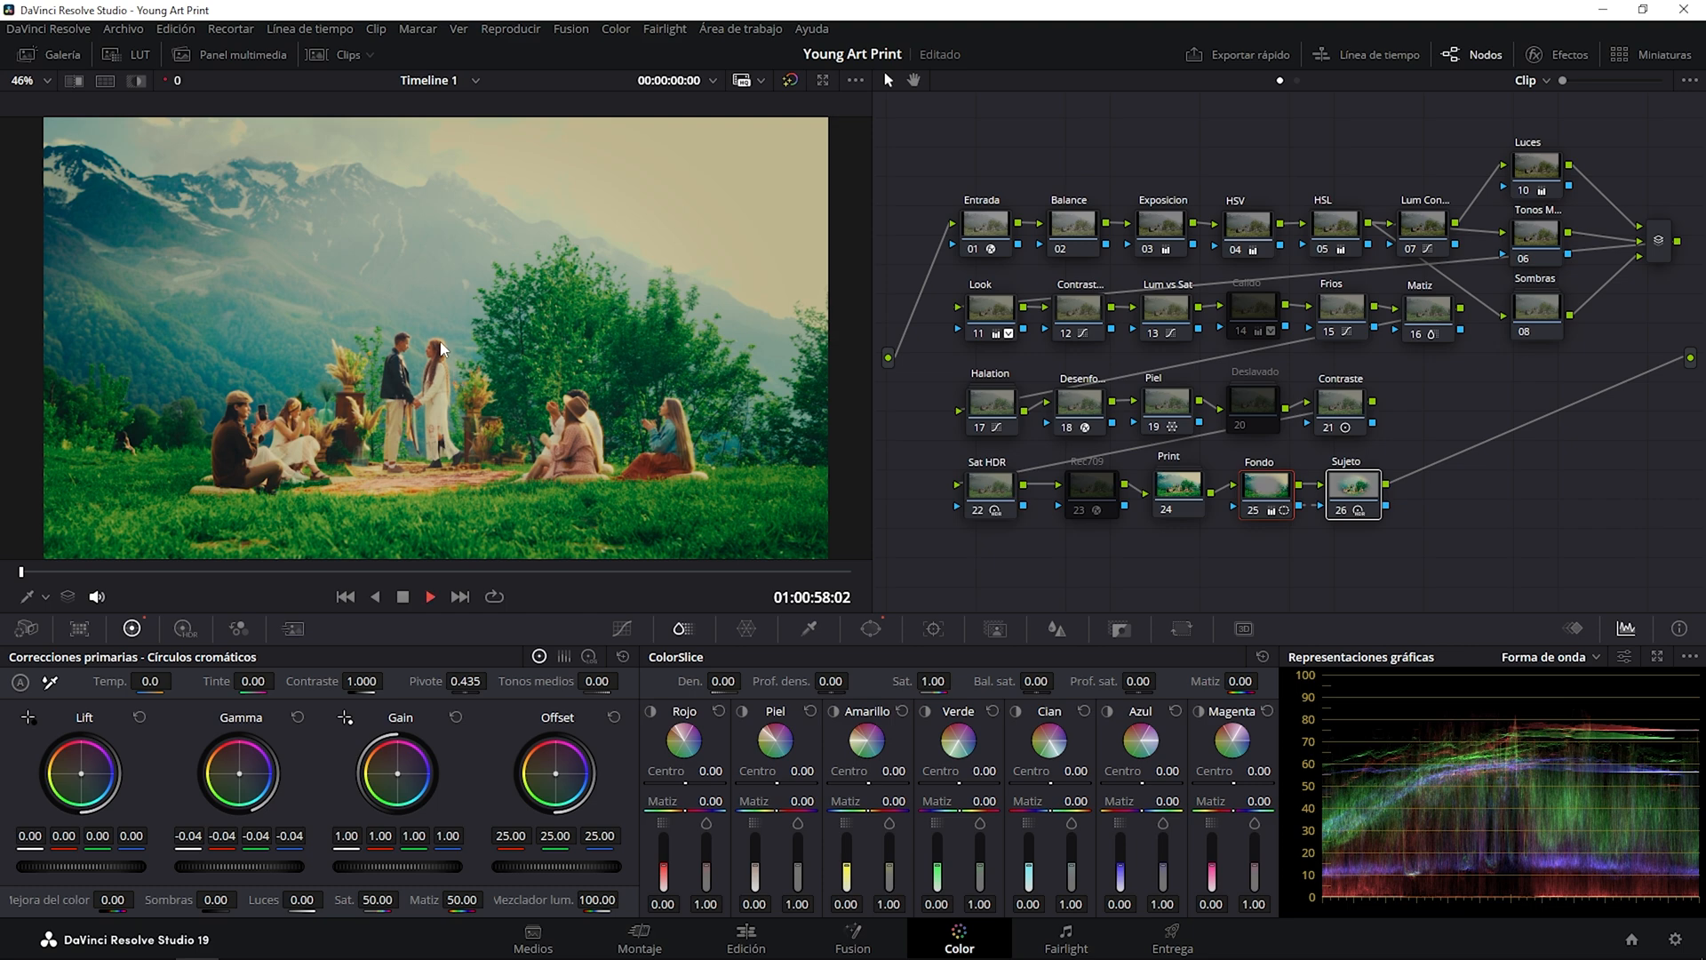
# Play the clip, pause it at 00:00:07:20, and bypass the whole grade repeatedly to compare before and after, leaving it active.
pyautogui.press('space')
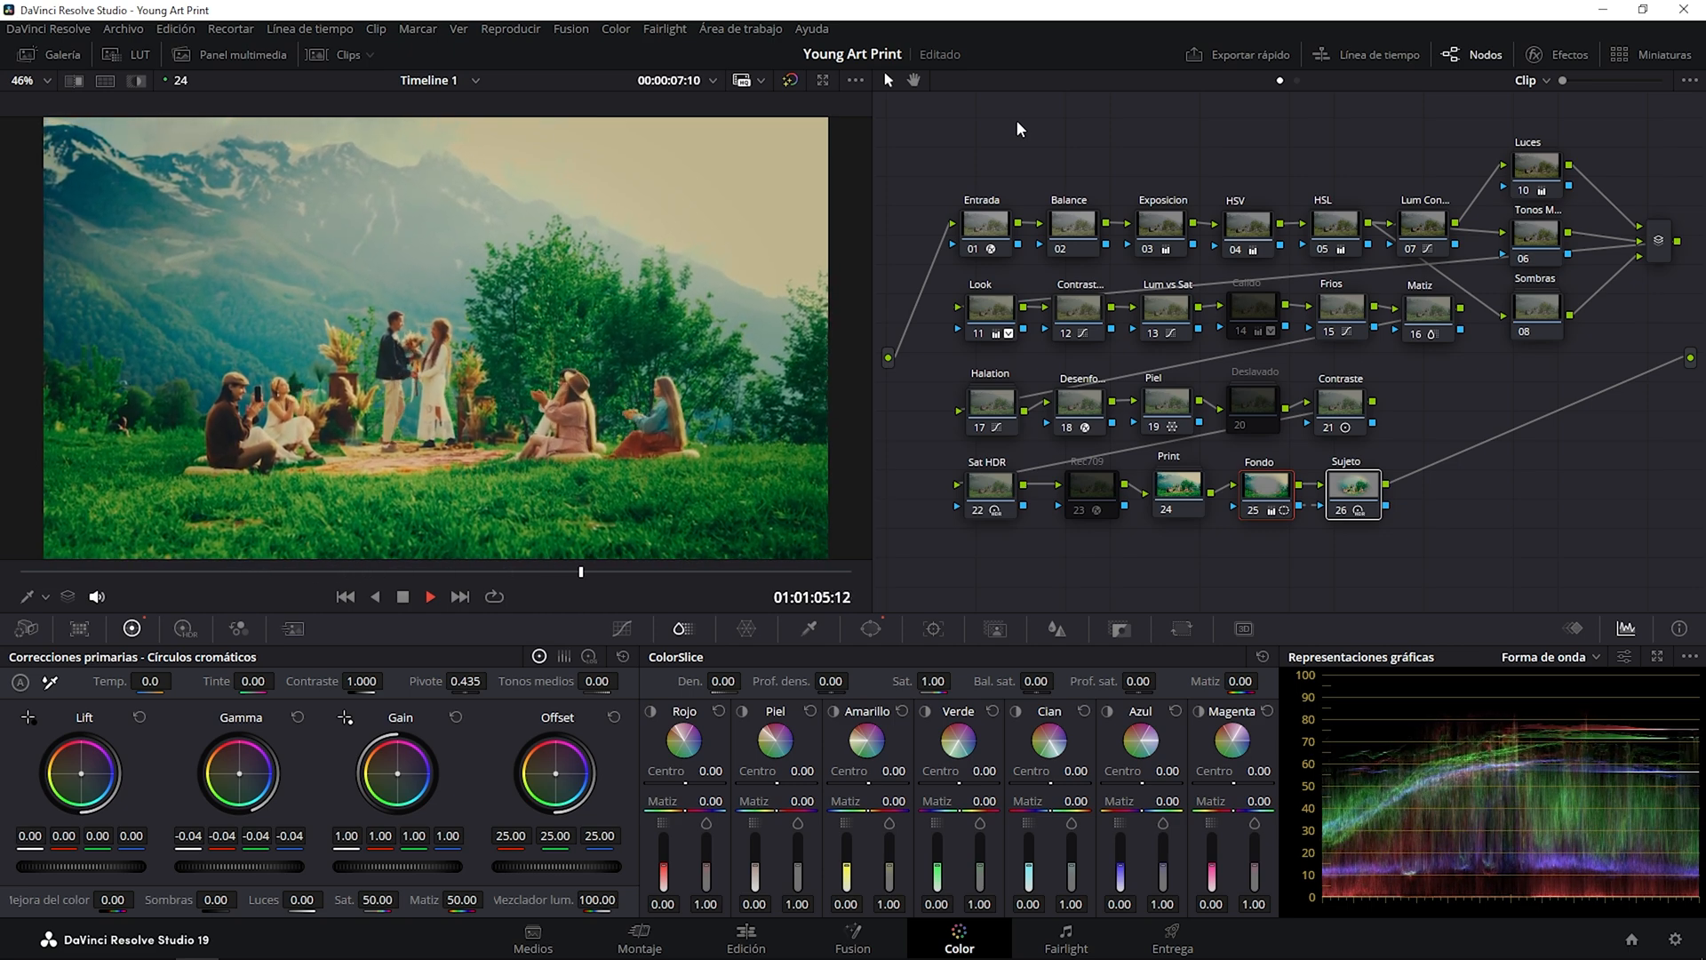
pyautogui.press('space')
pyautogui.click(791, 80)
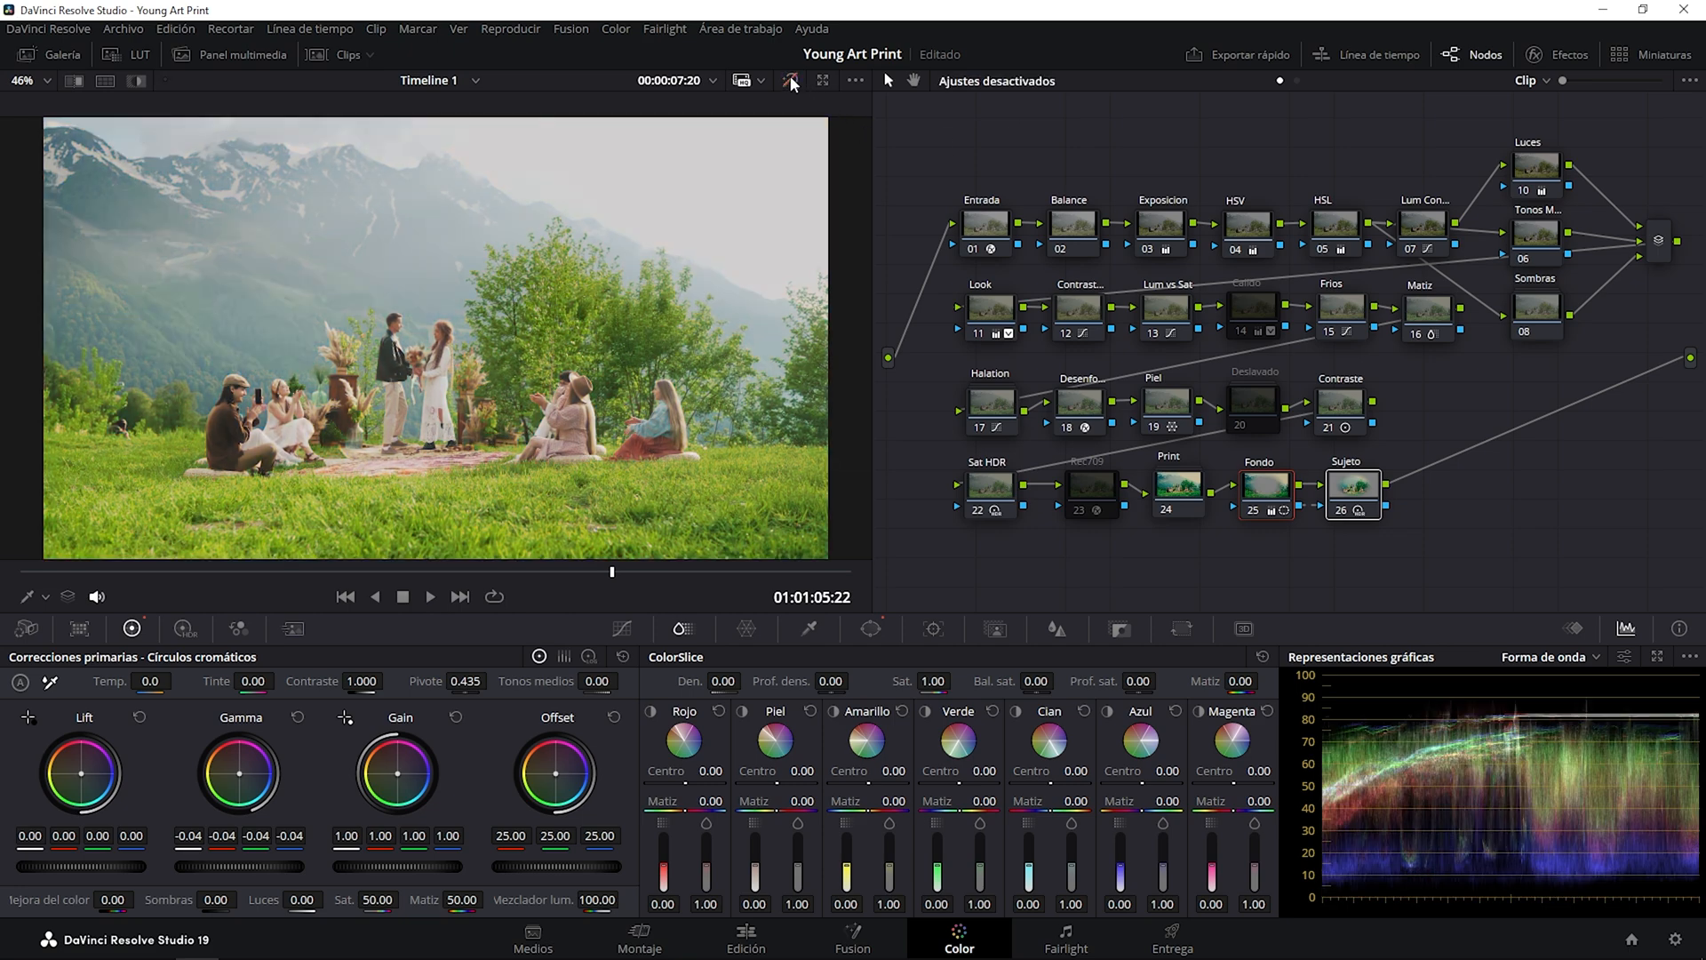
pyautogui.click(790, 80)
pyautogui.click(791, 80)
pyautogui.click(791, 80)
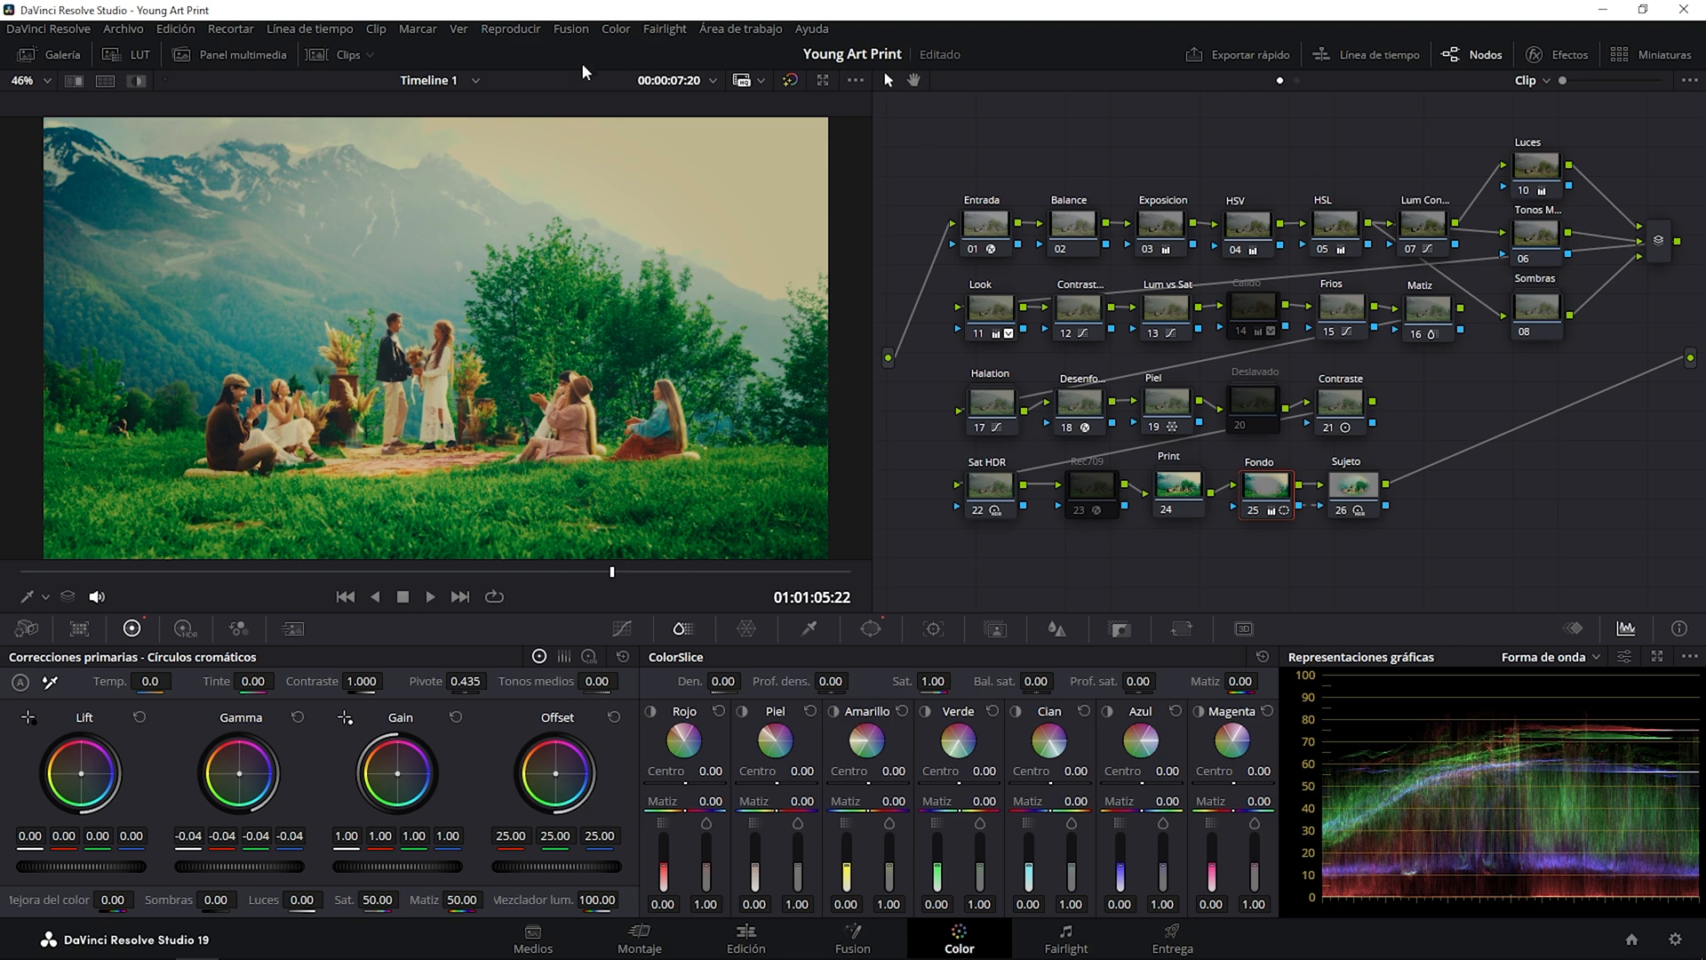
# Apply the Young Art Print grade from PowerGrade 5 to clip 01, the white flower on the mountainside.
pyautogui.click(327, 56)
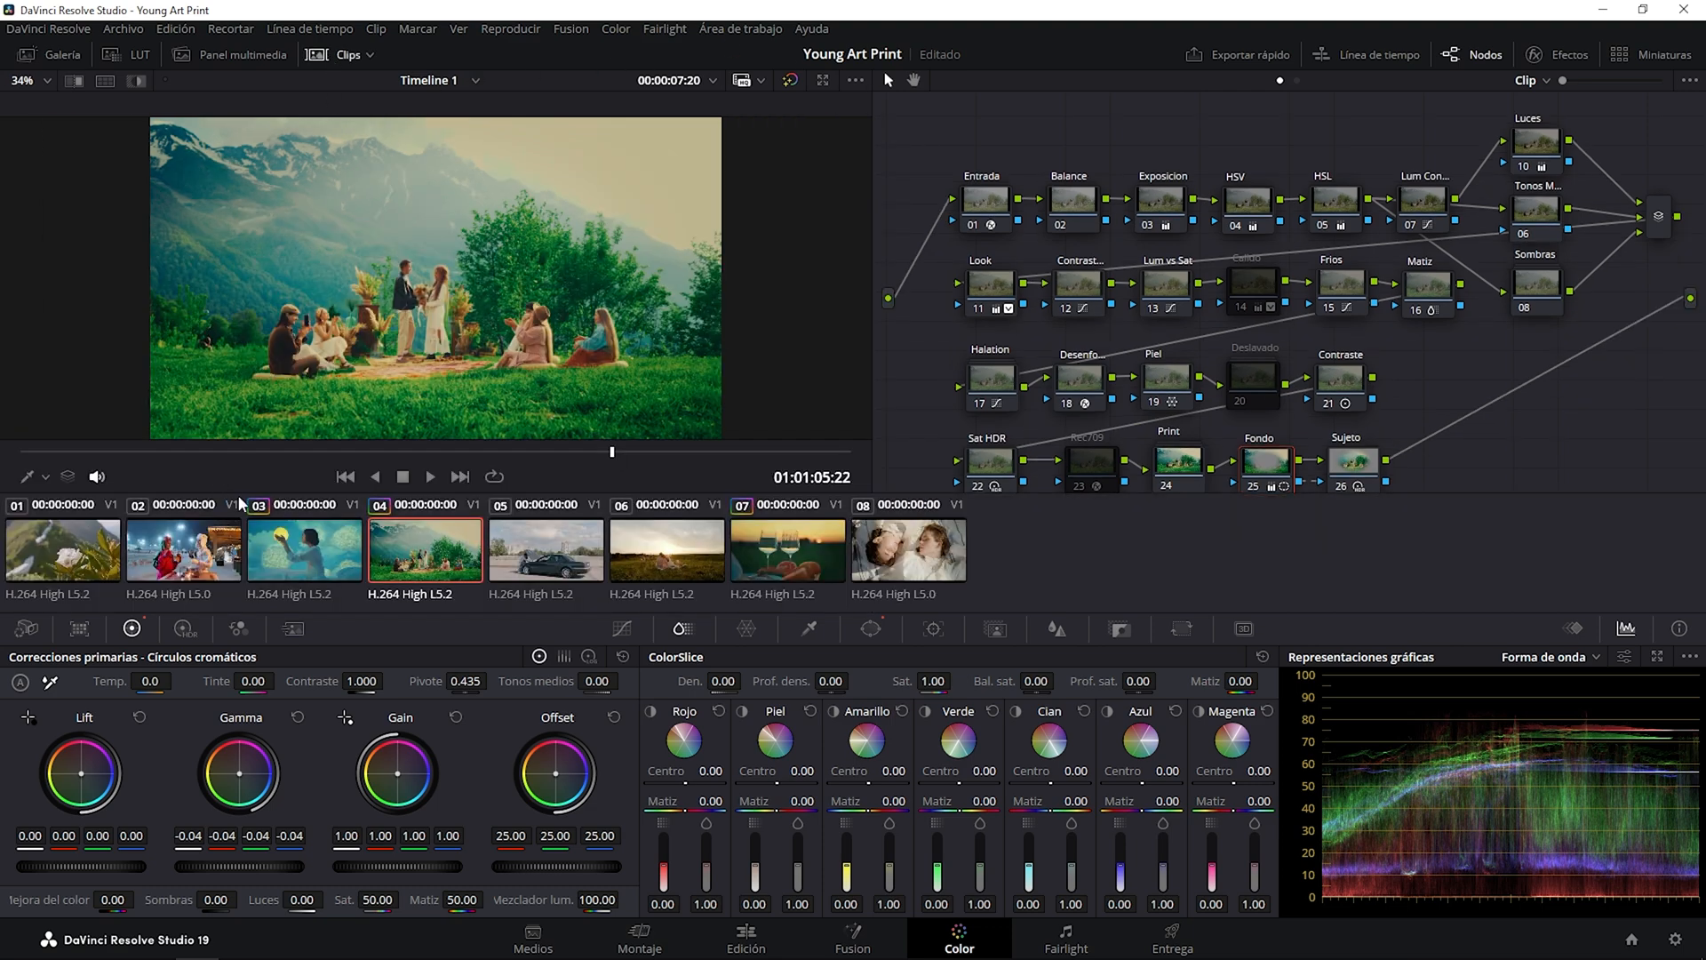
pyautogui.click(74, 549)
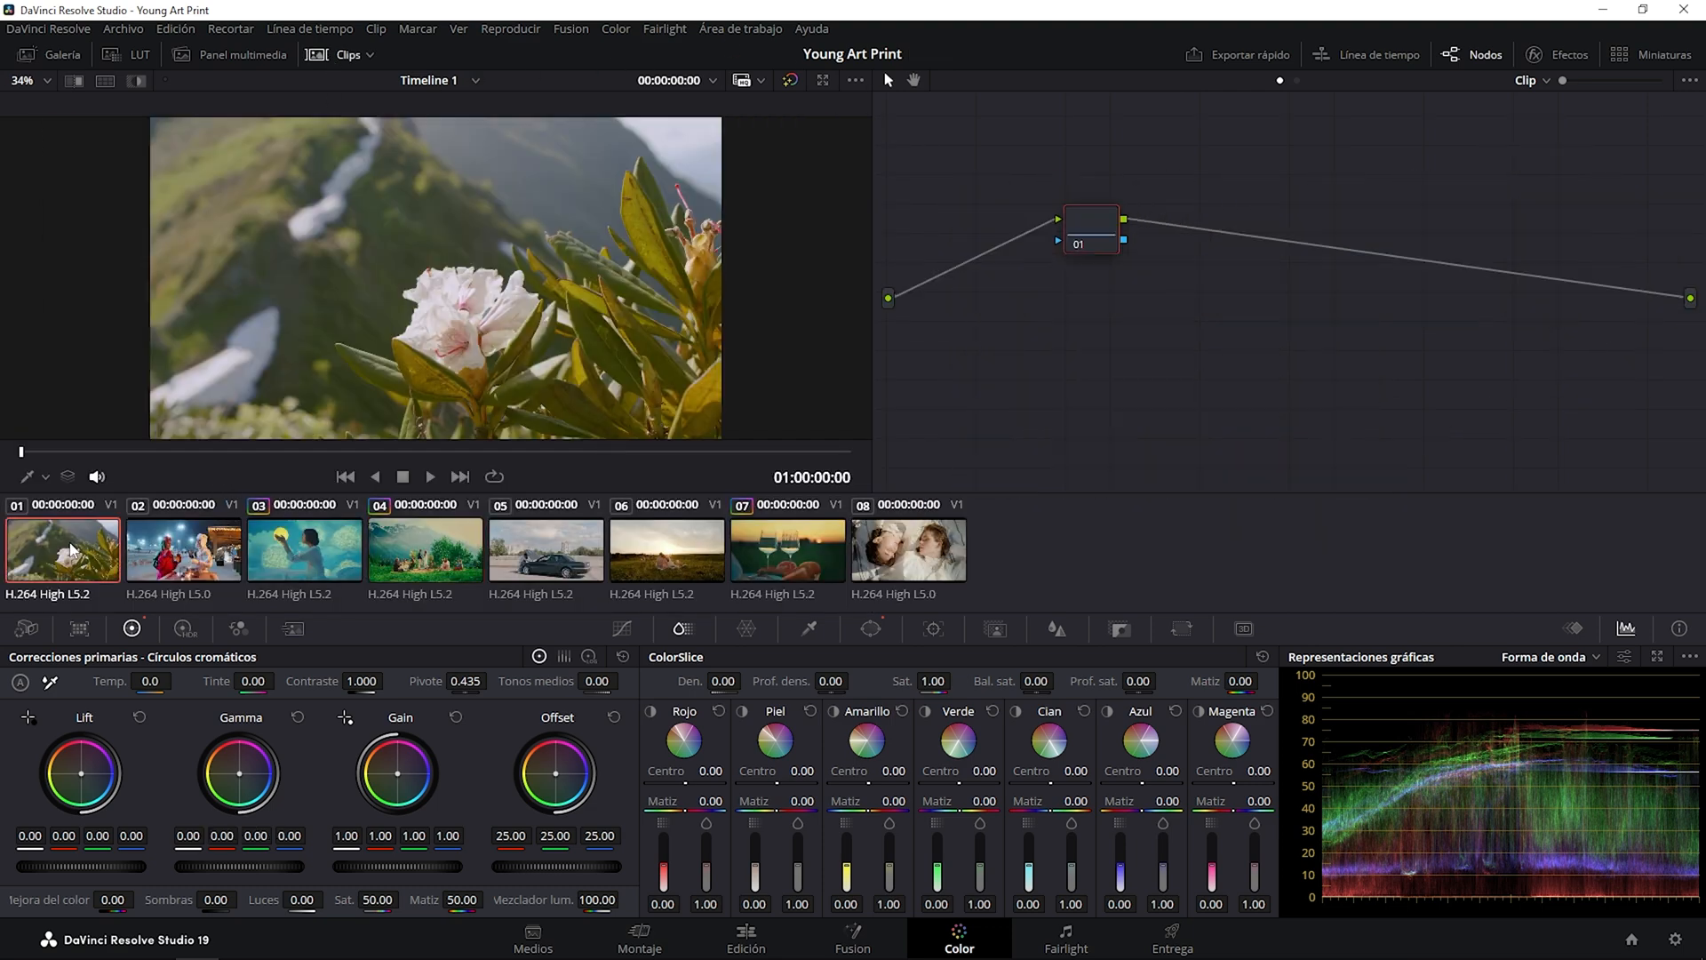
pyautogui.click(328, 57)
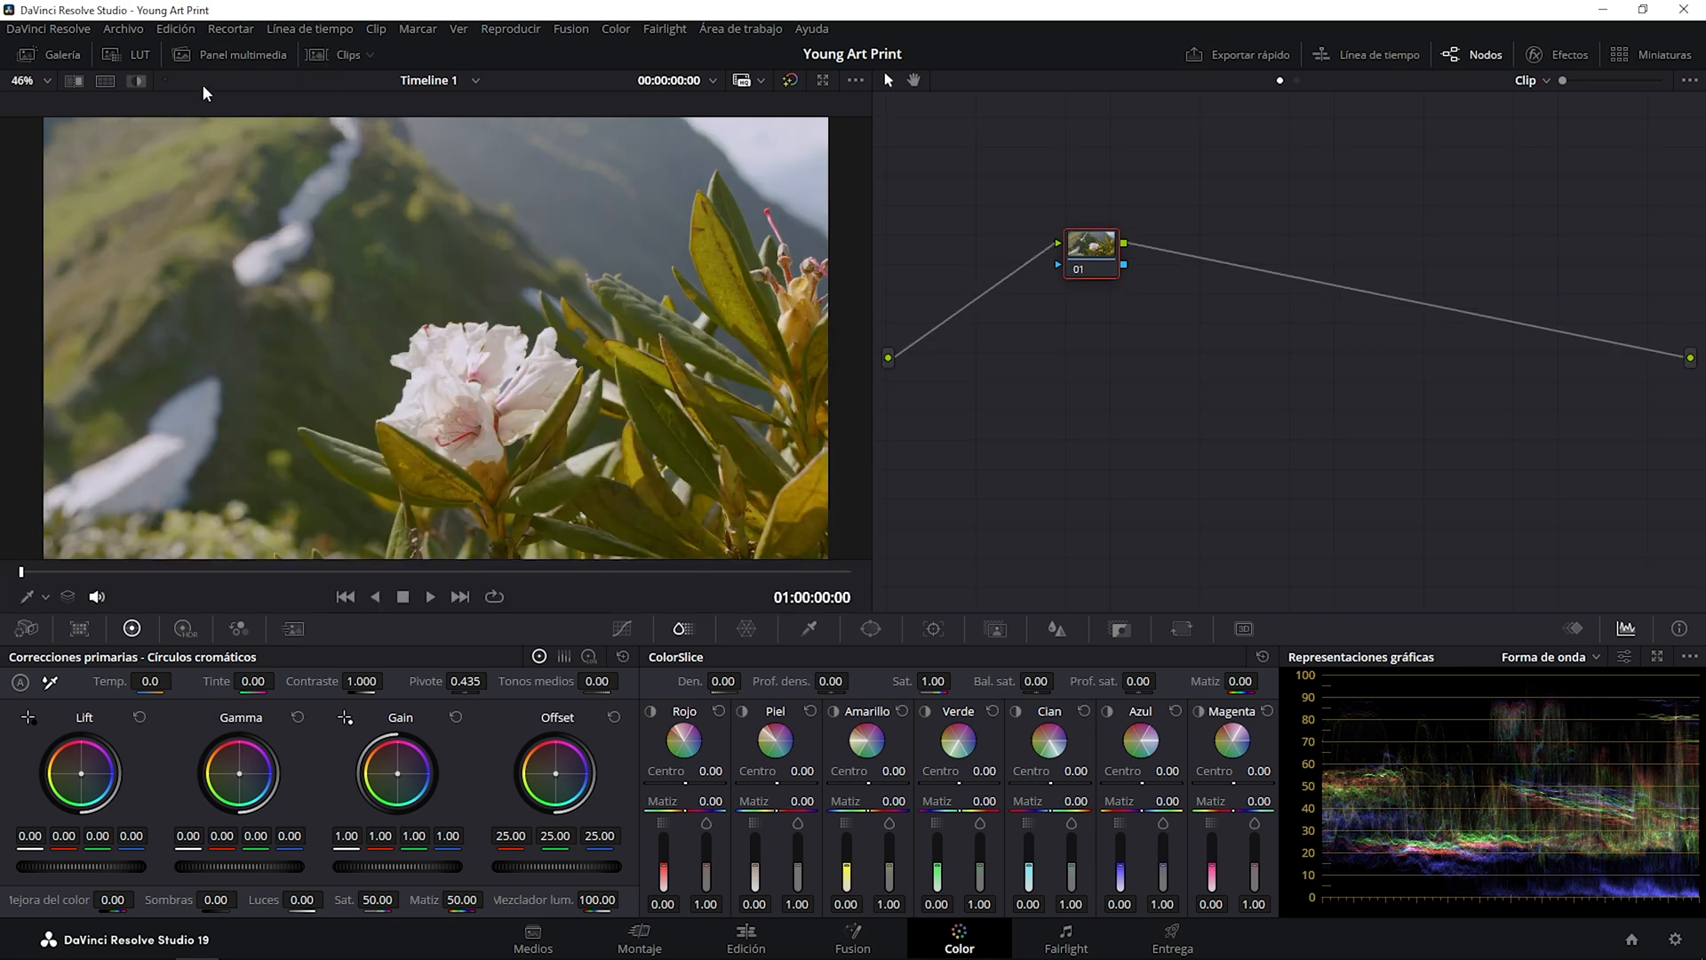
pyautogui.click(69, 53)
pyautogui.rightClick(291, 130)
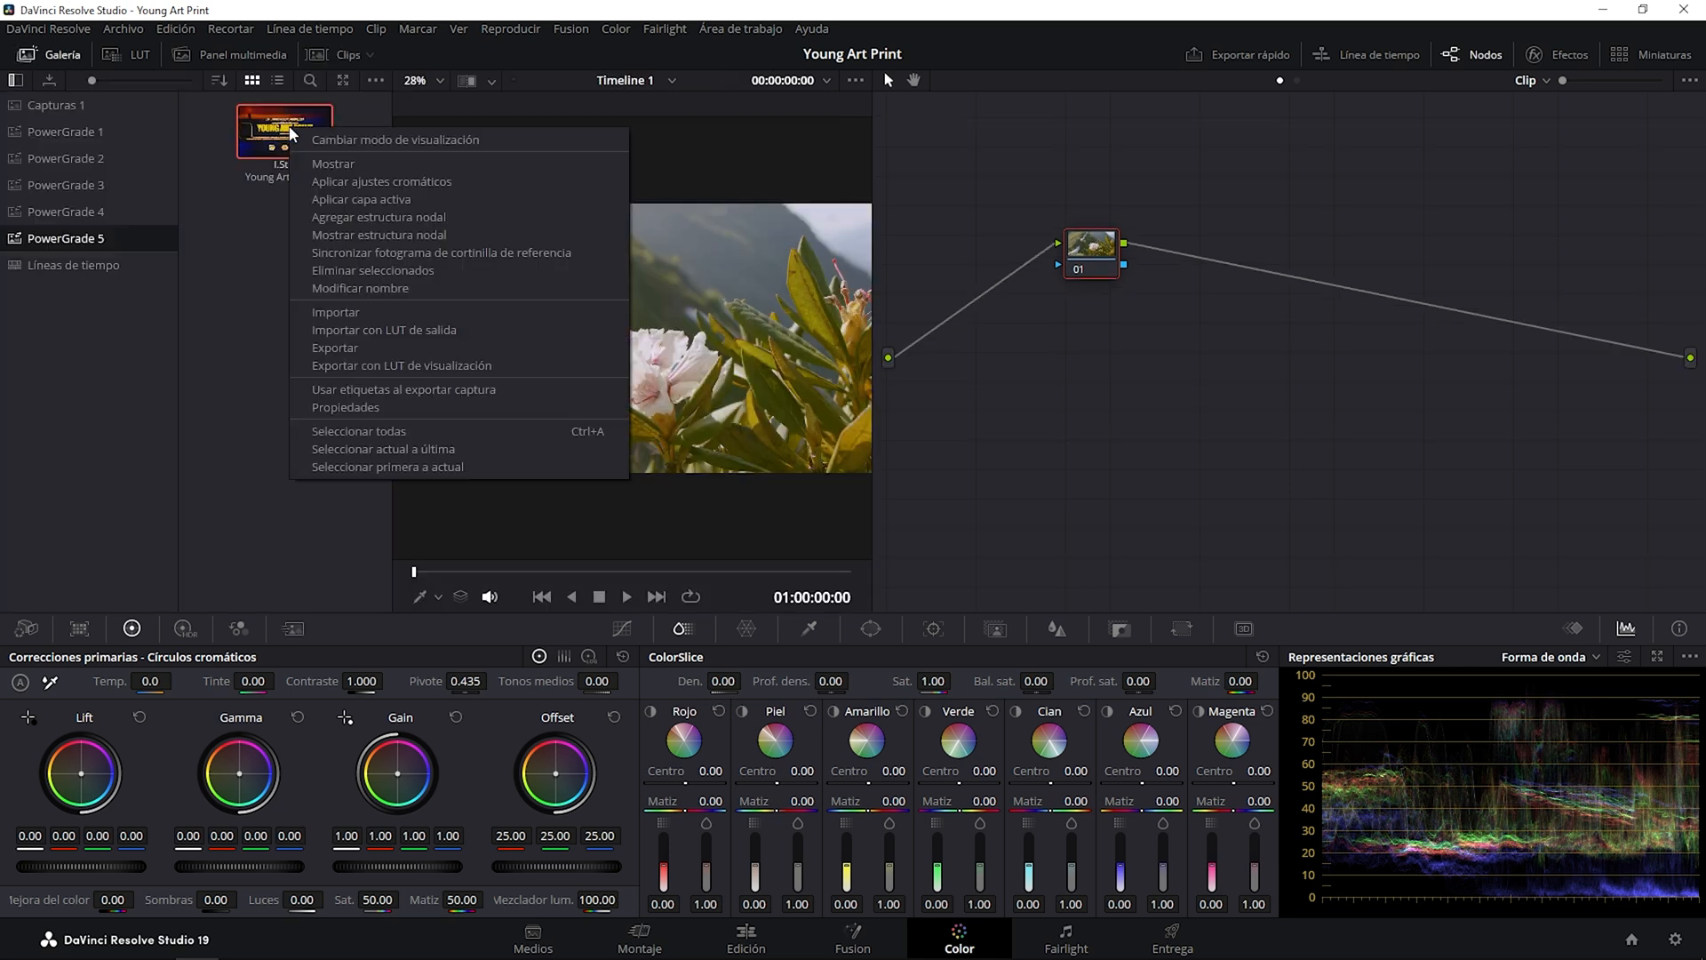
pyautogui.click(310, 180)
pyautogui.click(36, 54)
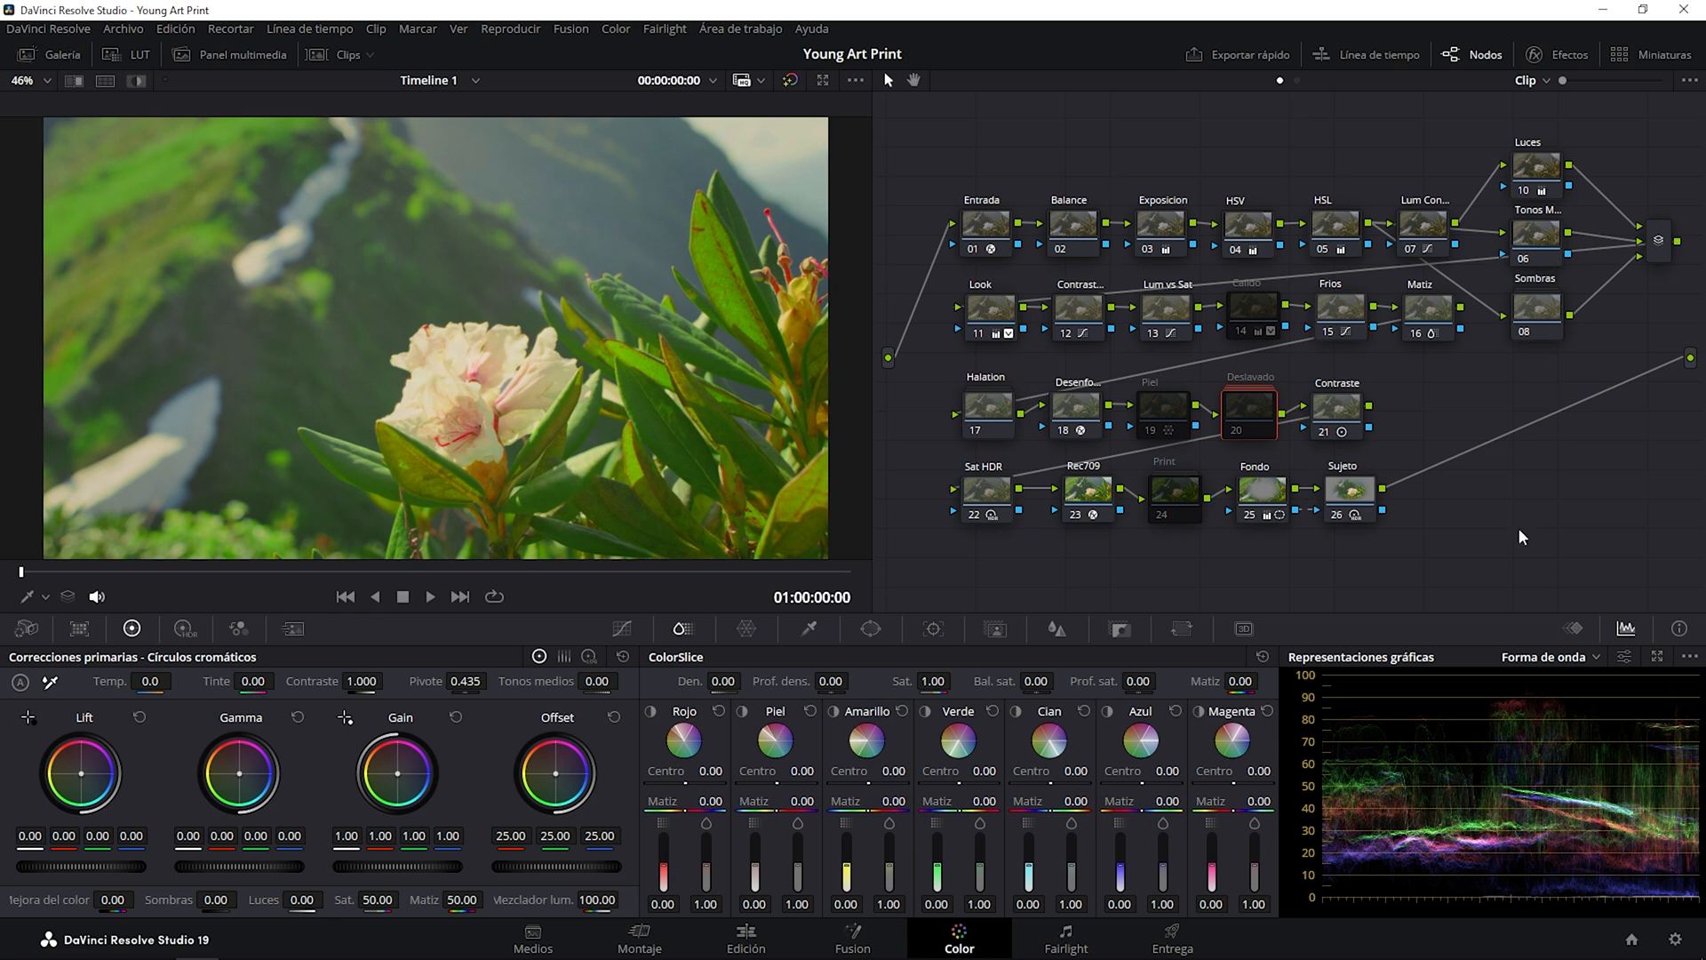
# Disable the Rec709 node and enable the Print node in the flower clip's grade.
pyautogui.click(1093, 495)
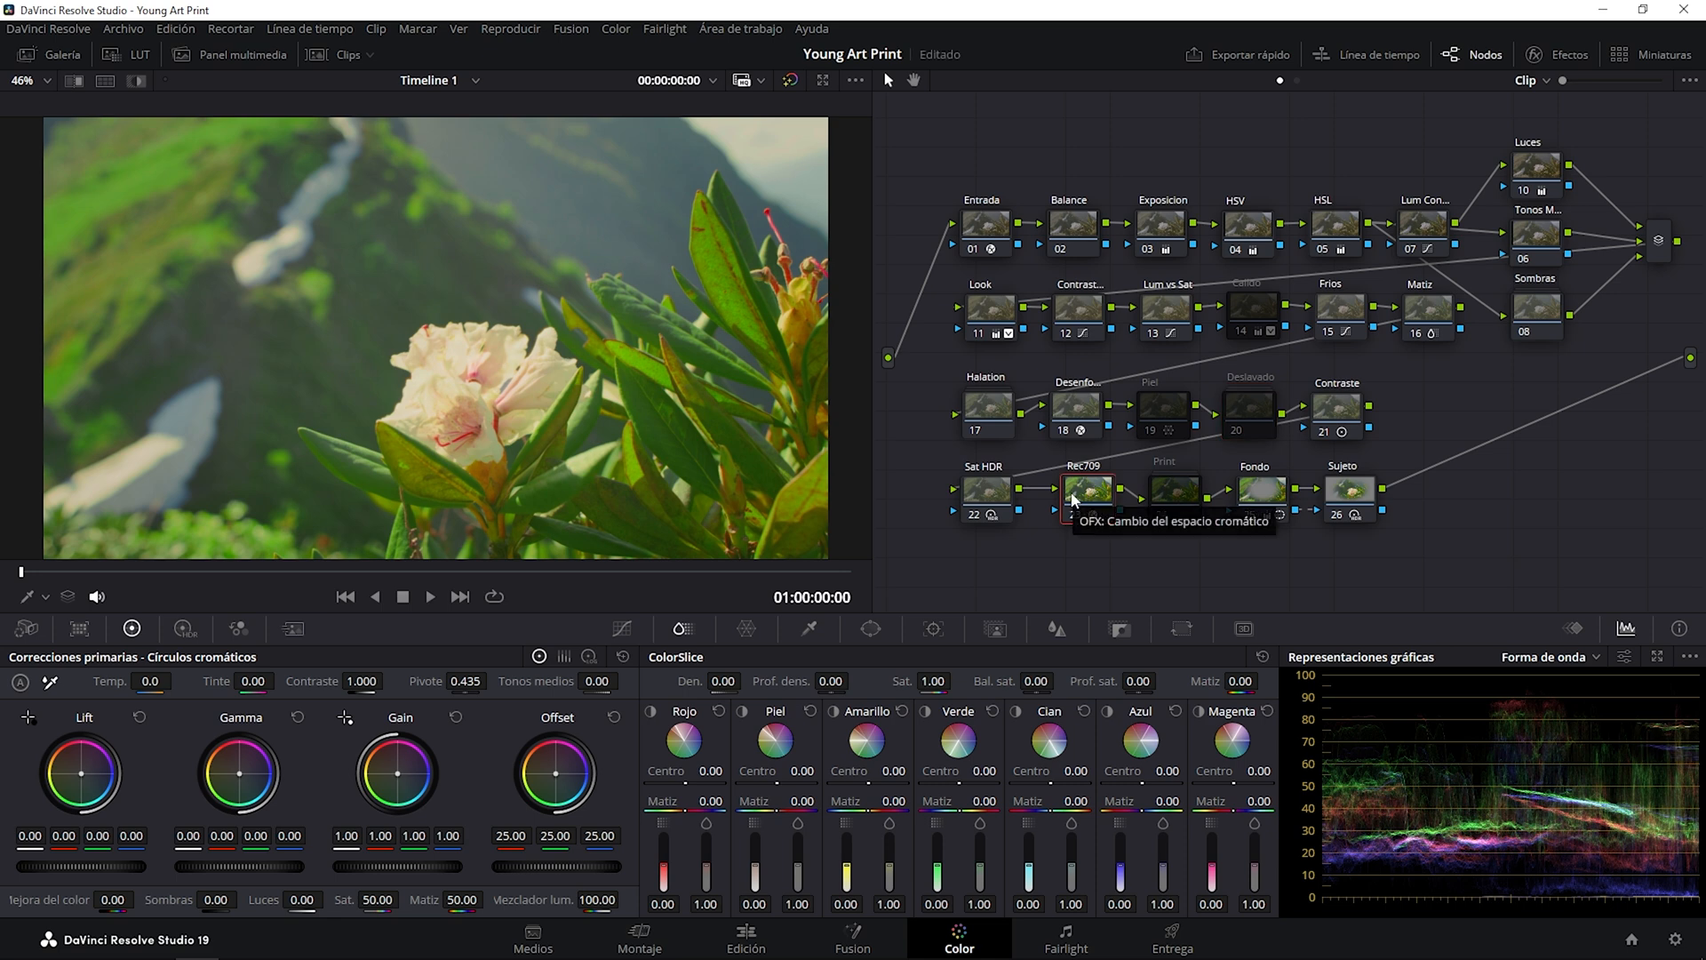
pyautogui.click(1074, 514)
pyautogui.click(1161, 516)
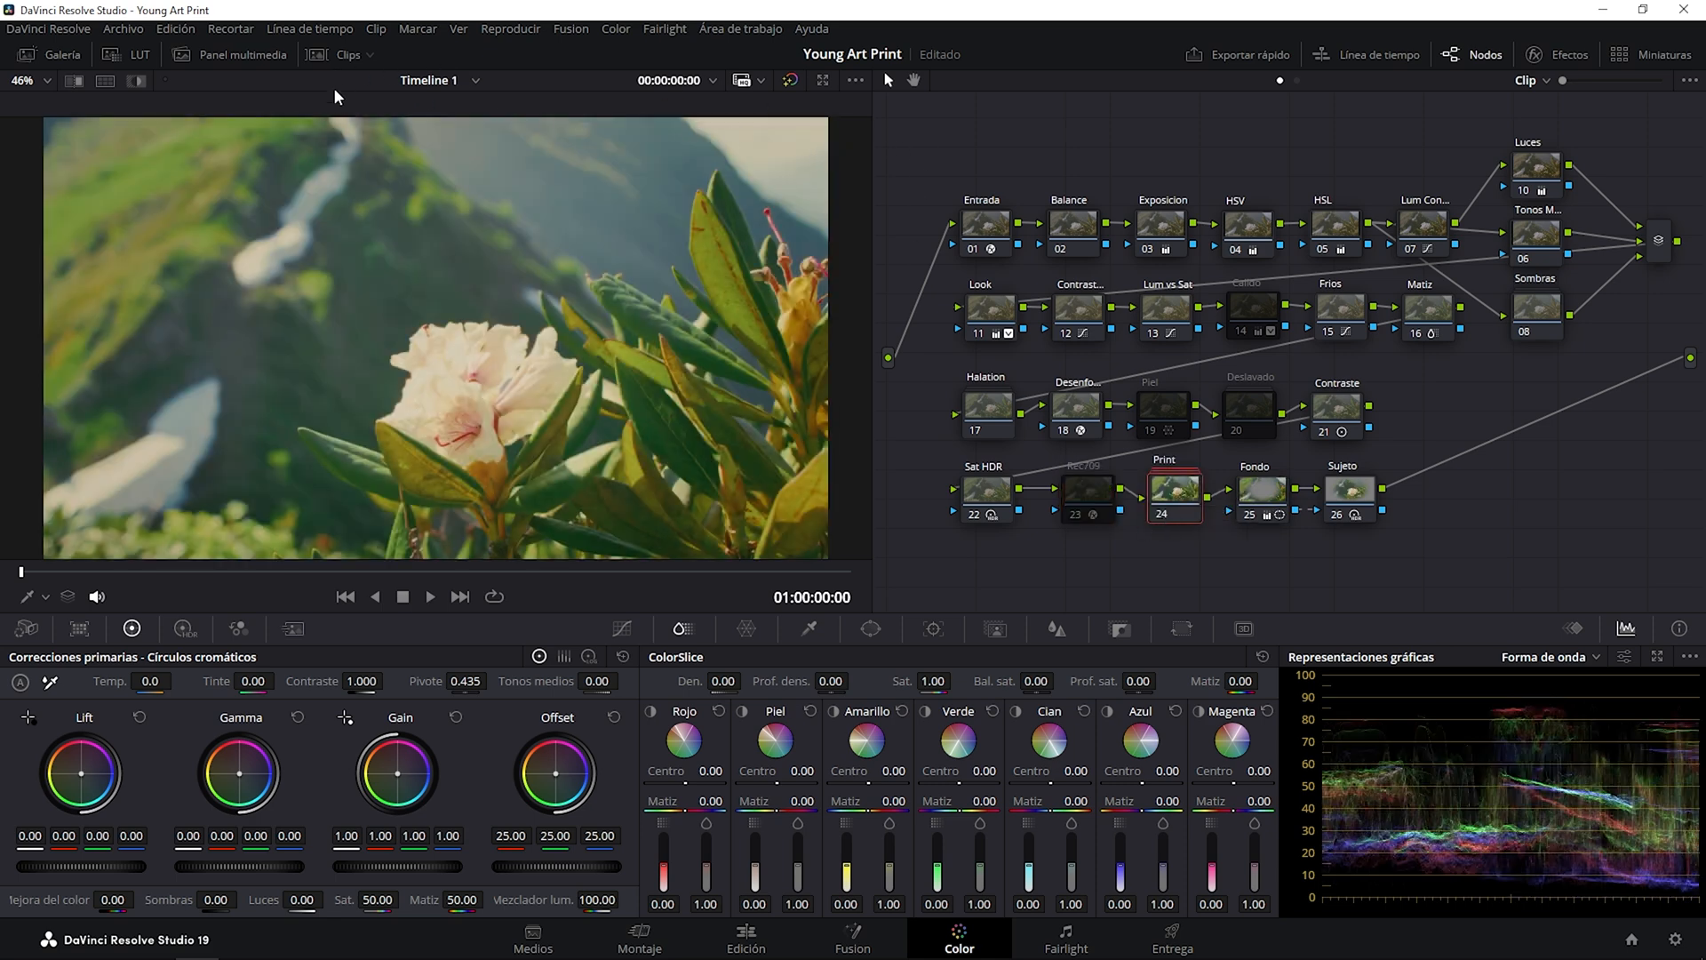
# Bypass the flower clip's whole grade repeatedly to compare before and after, leaving it active.
pyautogui.click(792, 77)
pyautogui.click(793, 77)
pyautogui.click(793, 76)
pyautogui.click(792, 76)
pyautogui.click(793, 76)
pyautogui.click(793, 76)
pyautogui.click(793, 78)
pyautogui.click(792, 78)
# Apply the Young Art Print grade from PowerGrade 5 to clip 02, the night snow scene.
pyautogui.click(344, 55)
pyautogui.click(201, 539)
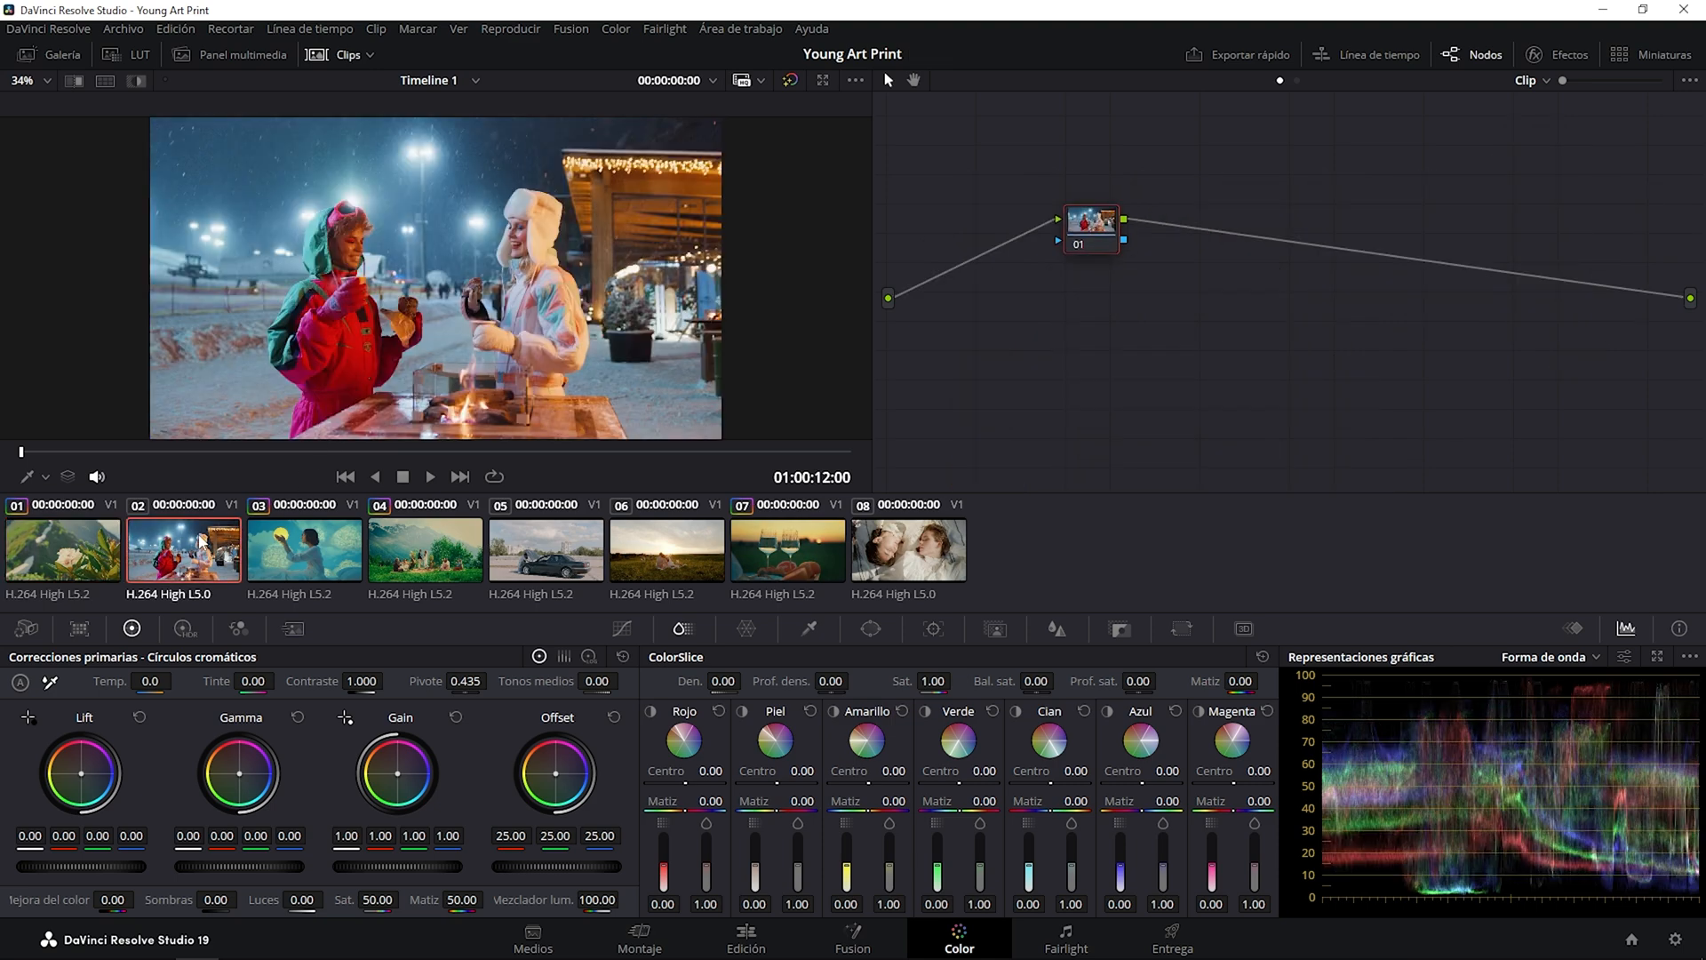
pyautogui.click(345, 55)
pyautogui.click(53, 54)
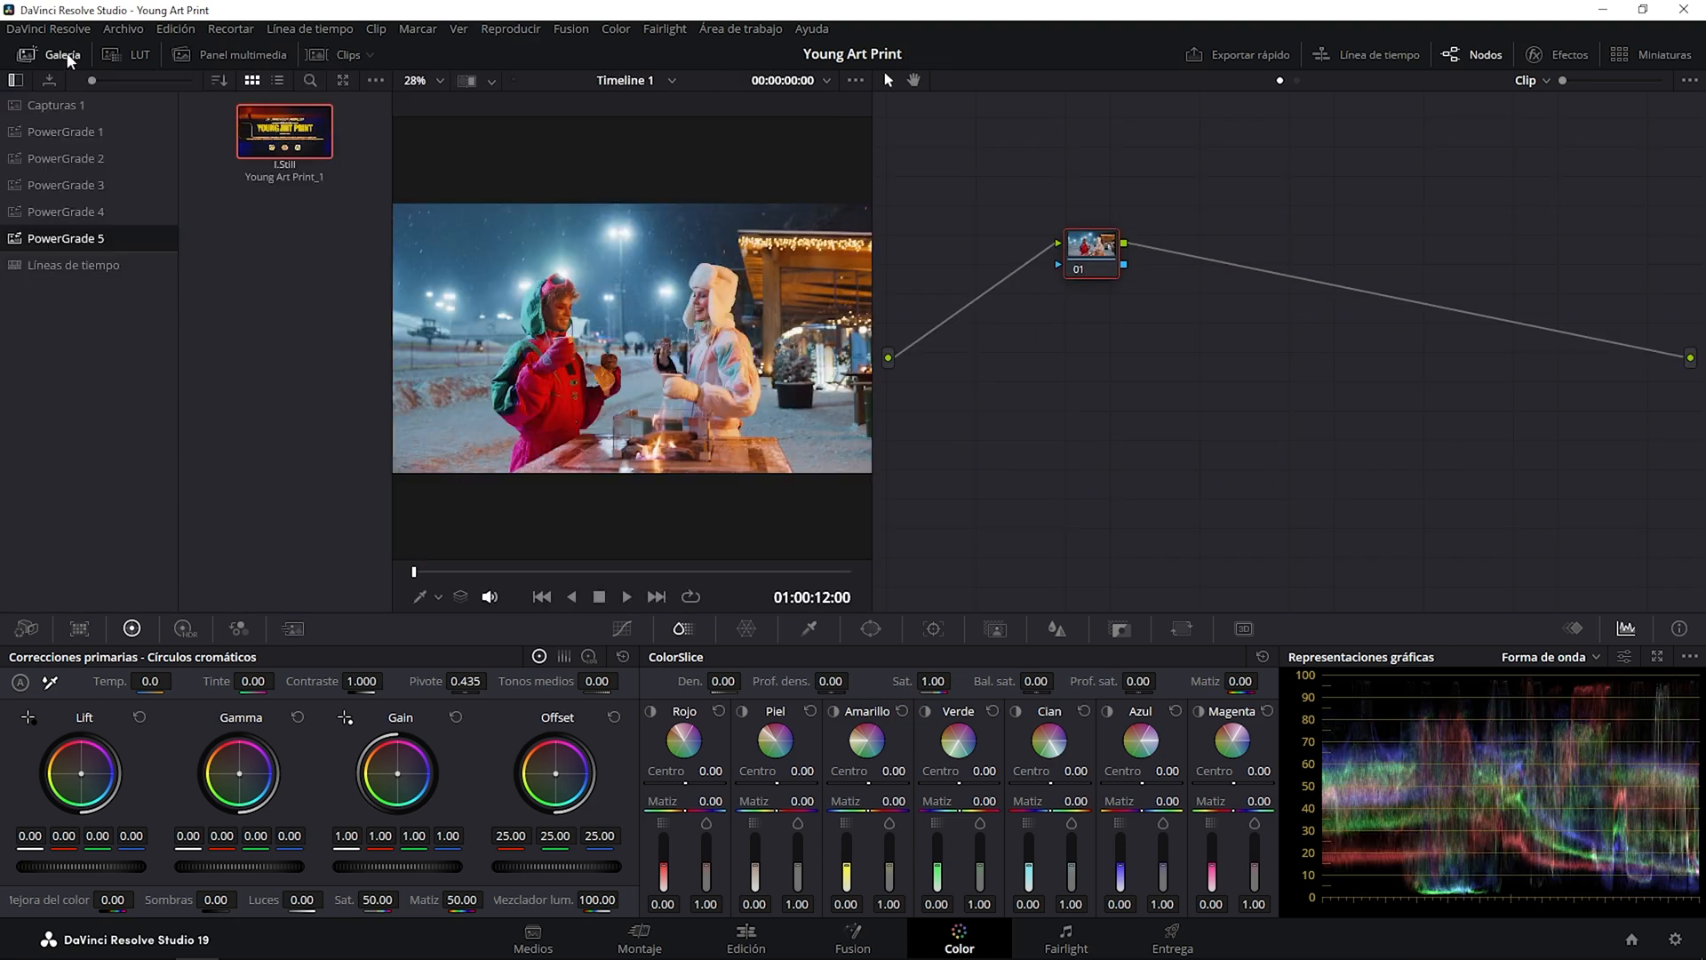
pyautogui.rightClick(305, 137)
pyautogui.click(340, 182)
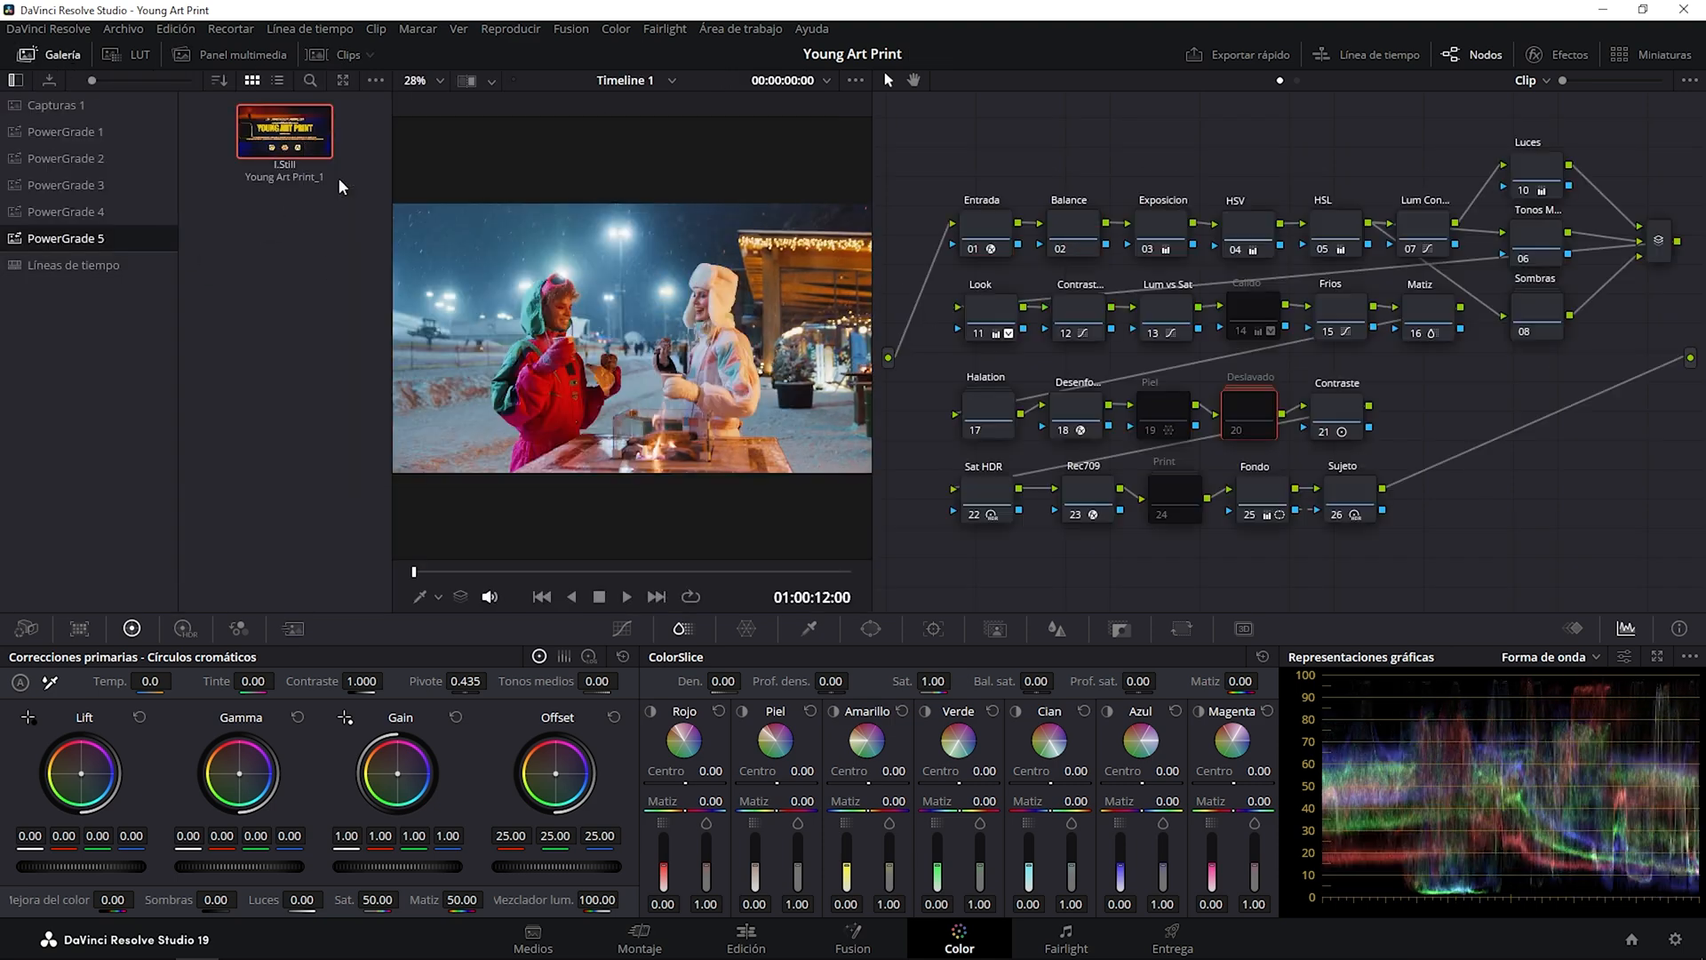
pyautogui.click(76, 58)
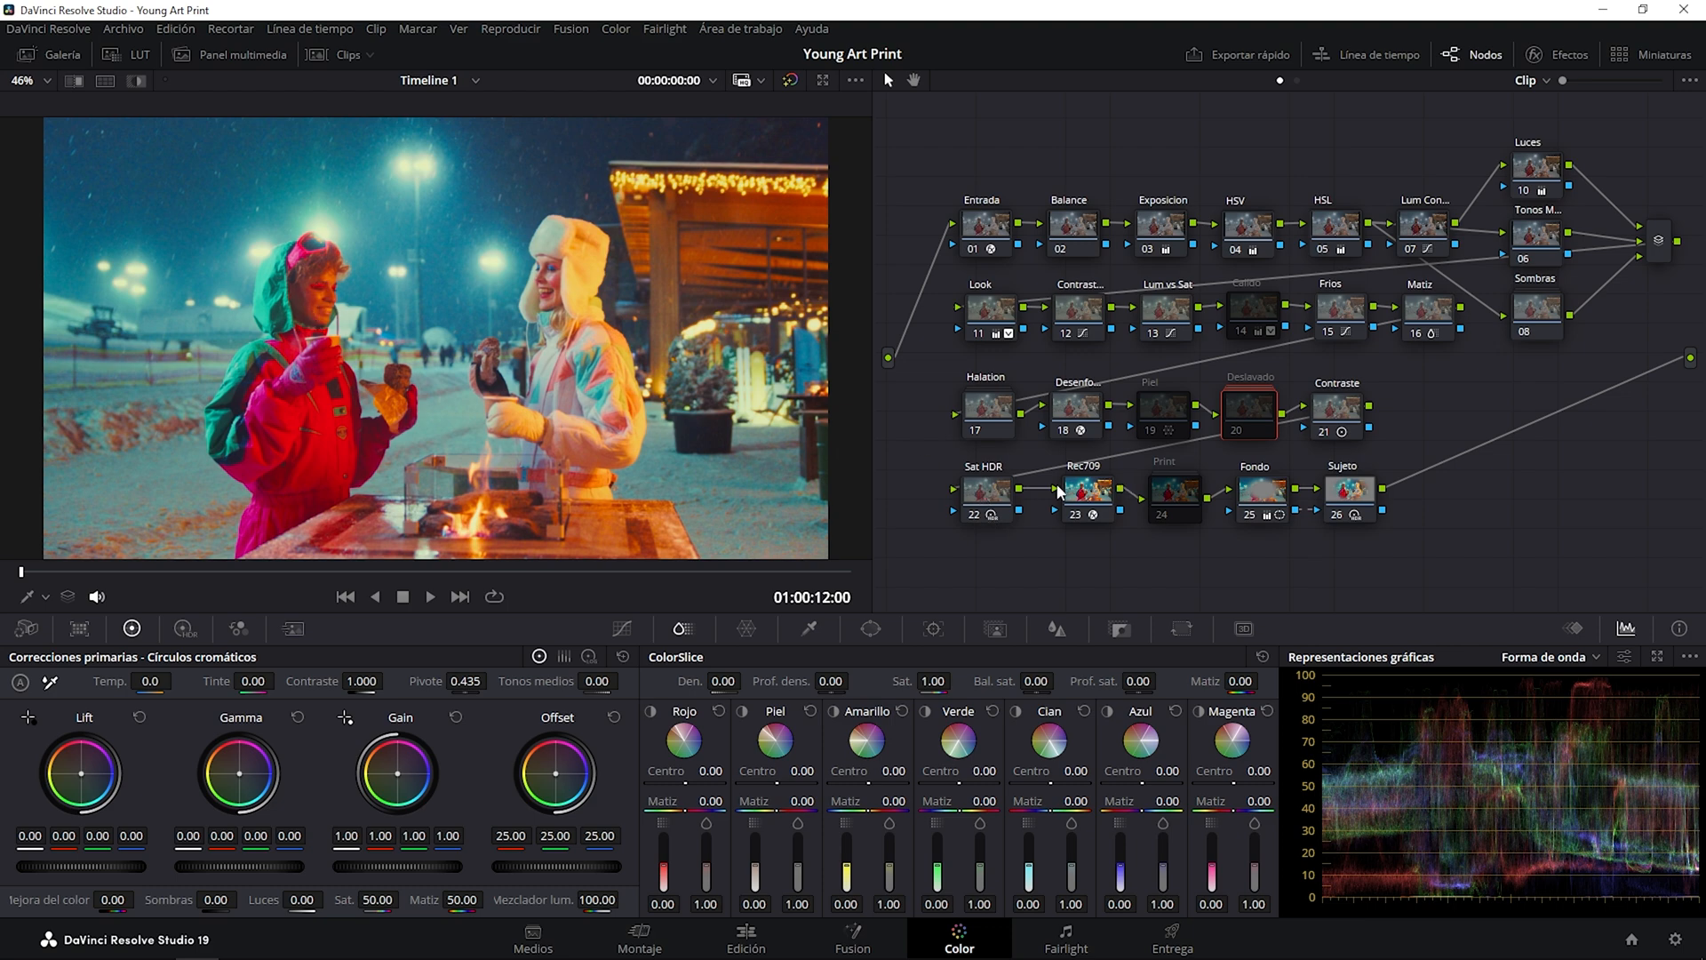
# Disable the HSV and HSL nodes in the snow clip's grade.
pyautogui.click(1247, 229)
pyautogui.hotkey('ctrl', 'd')
pyautogui.click(1322, 241)
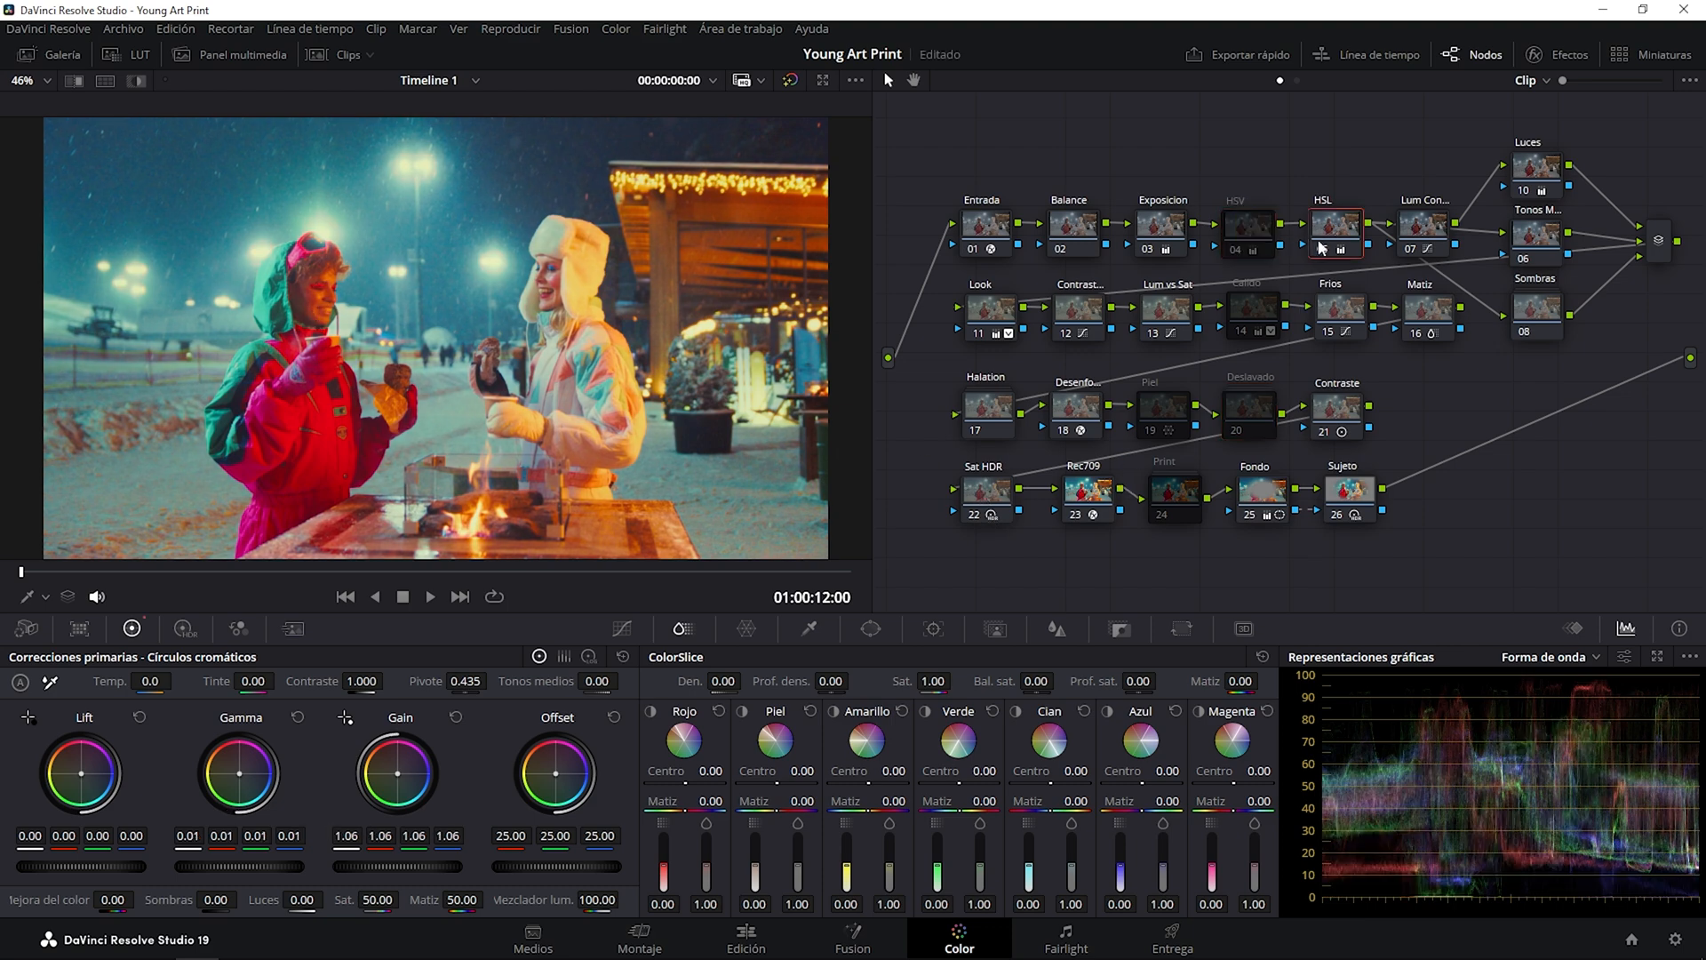
pyautogui.hotkey('ctrl', 'd')
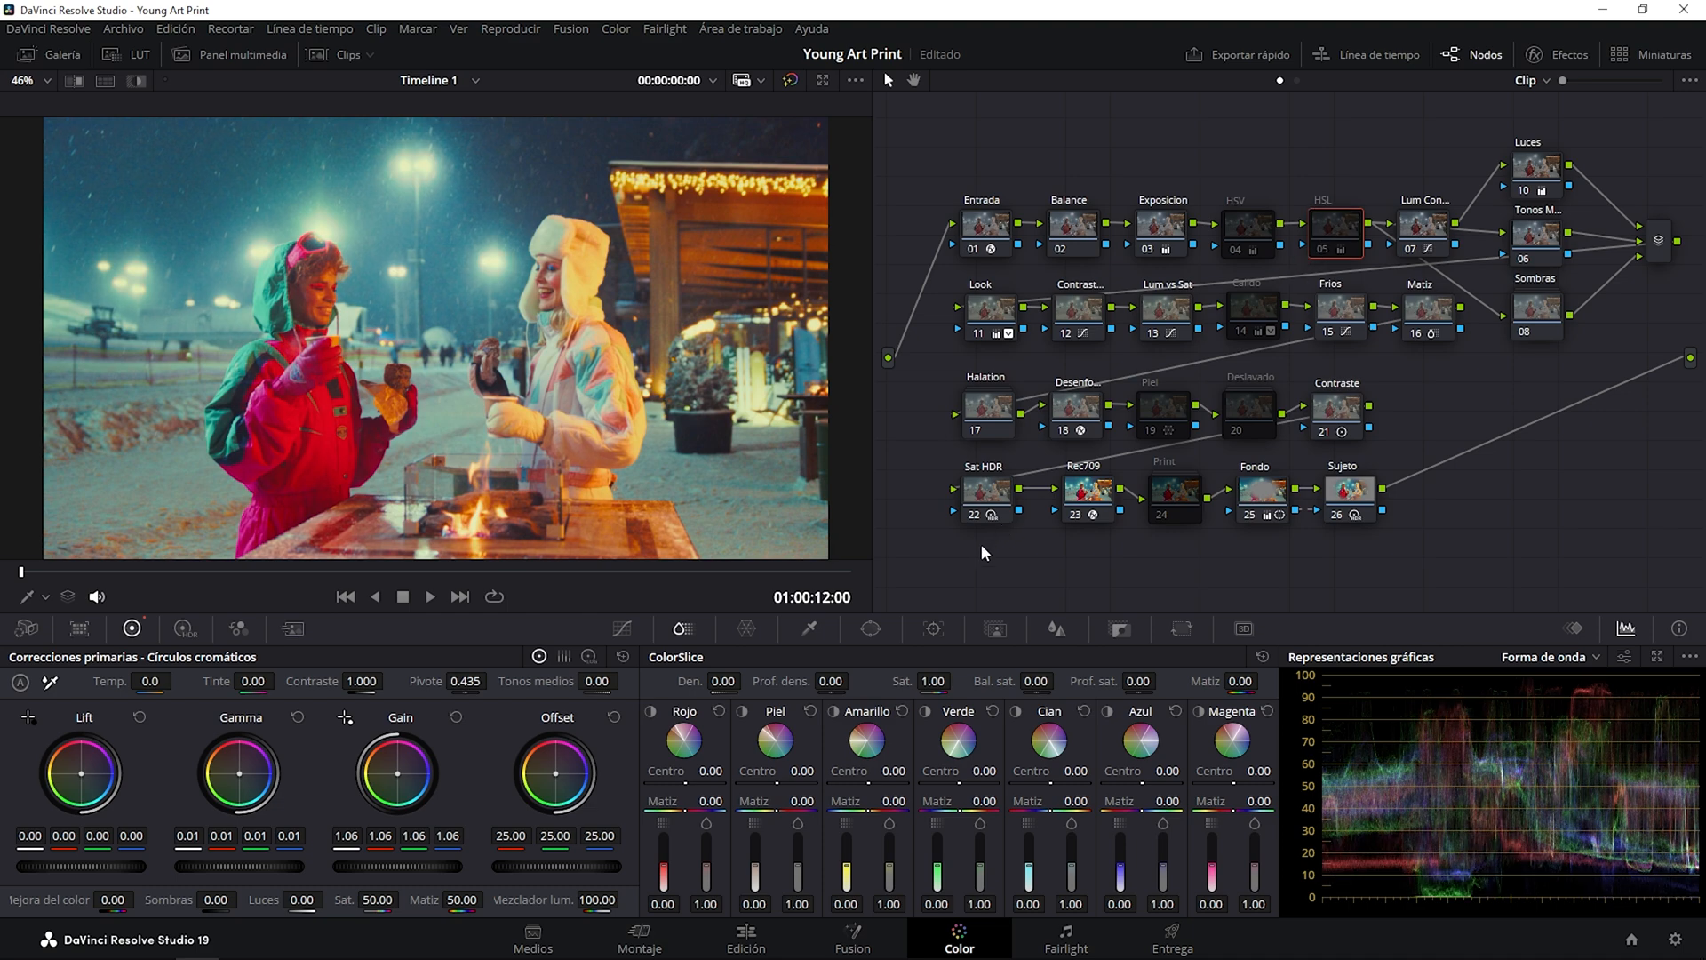
# Toggle the Sat HDR node off and on to compare its effect on the snow clip, leaving it enabled.
pyautogui.click(990, 498)
pyautogui.hotkey('ctrl', 'd')
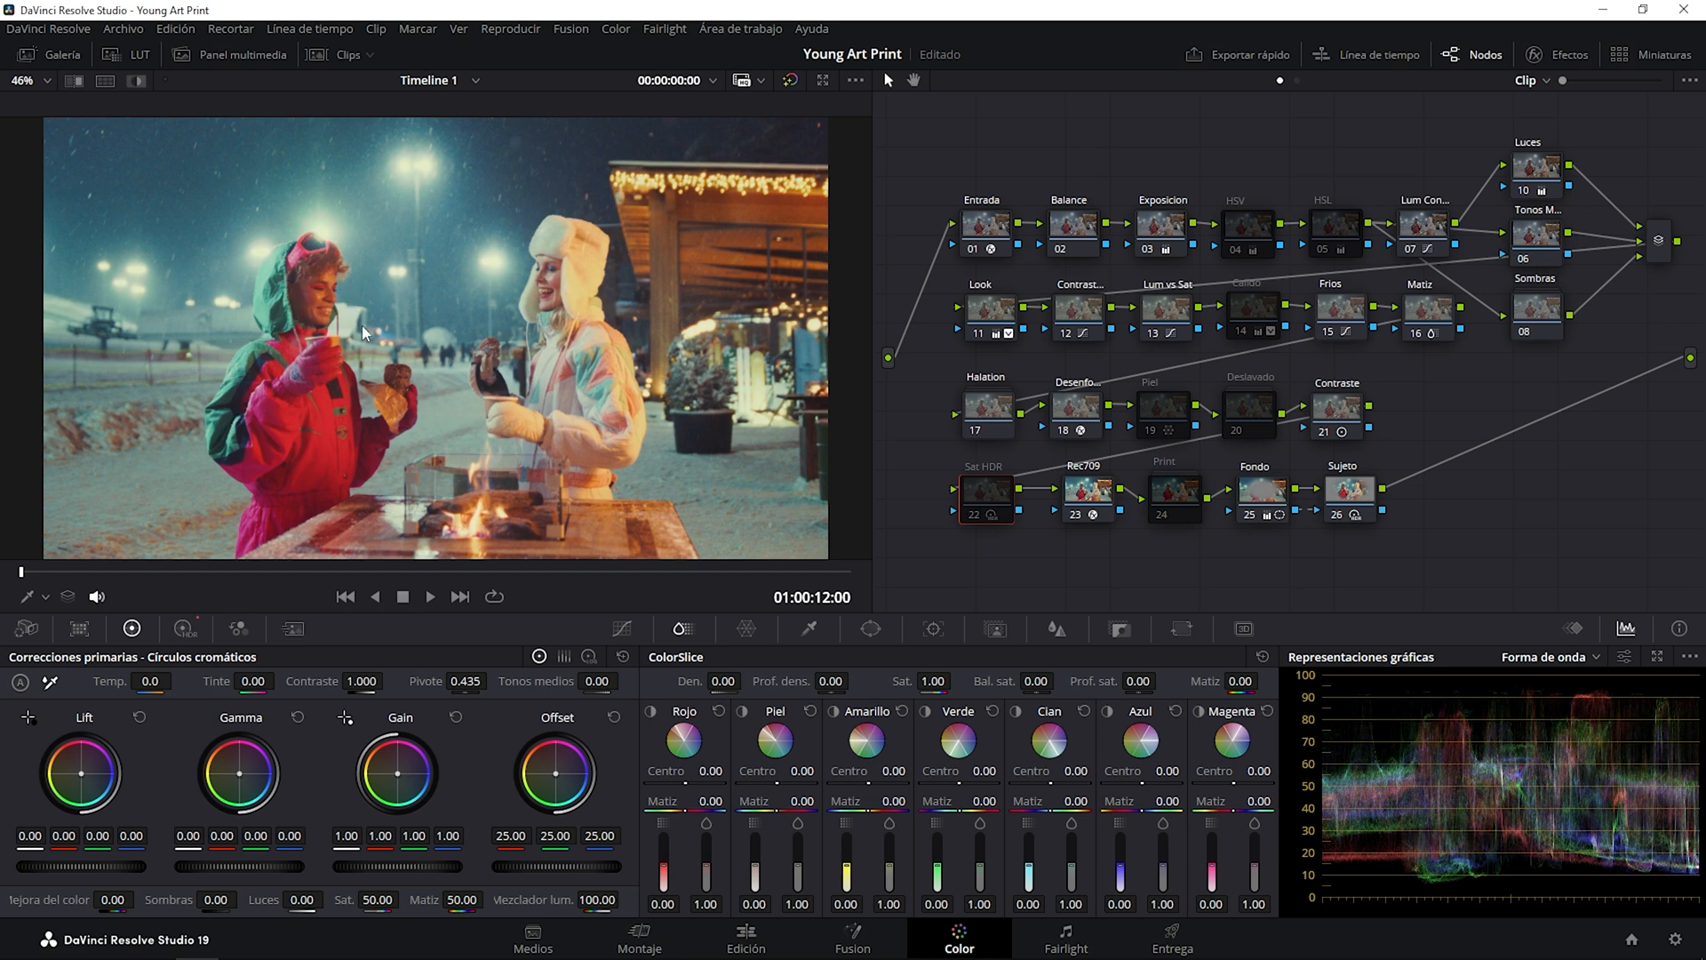
pyautogui.click(976, 517)
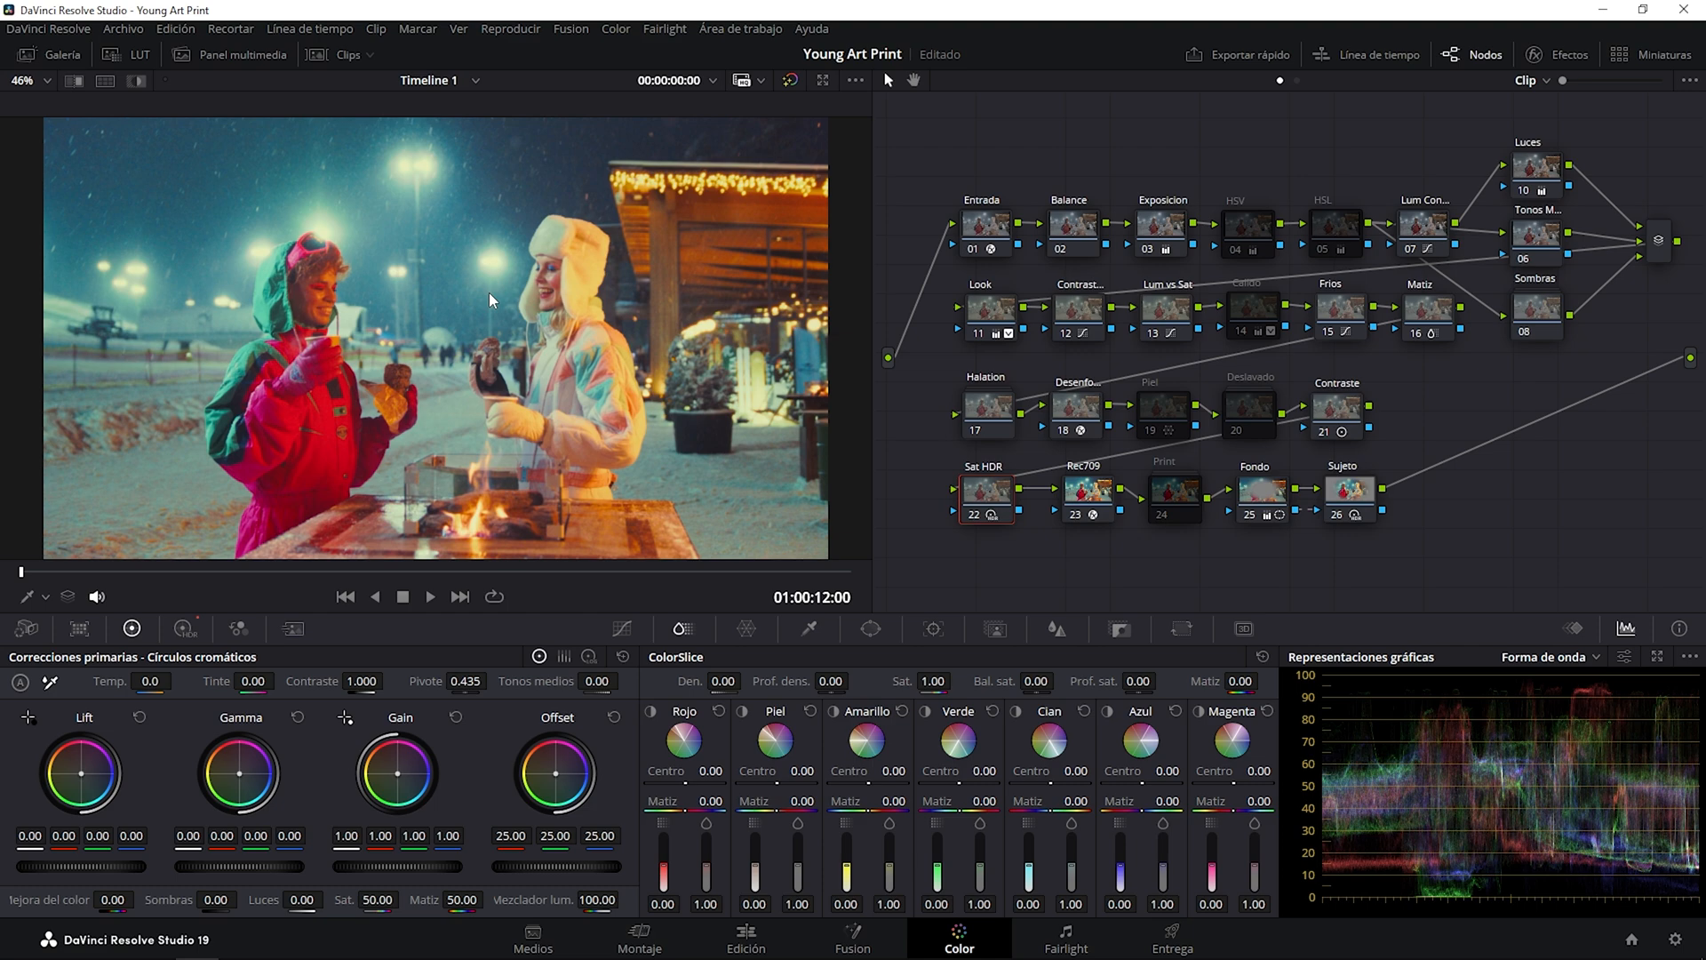
# Apply the Young Art Print grade from PowerGrade 5 to clip 05, the car with its hood open.
pyautogui.click(345, 56)
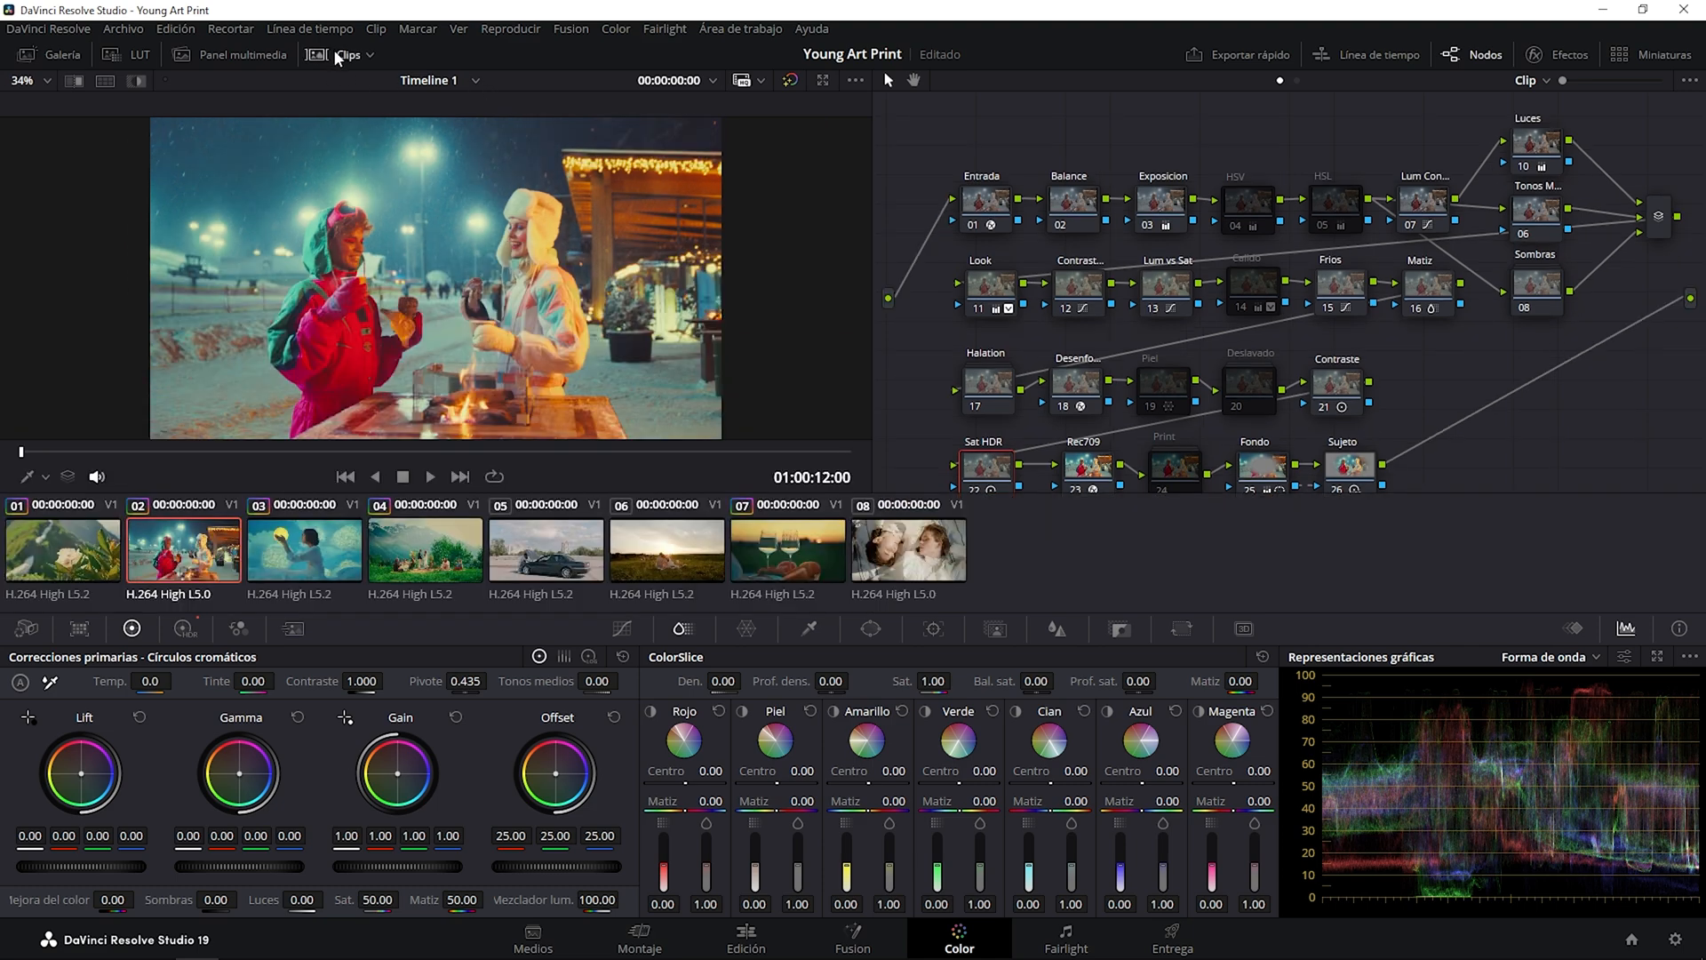
pyautogui.click(584, 560)
pyautogui.click(343, 55)
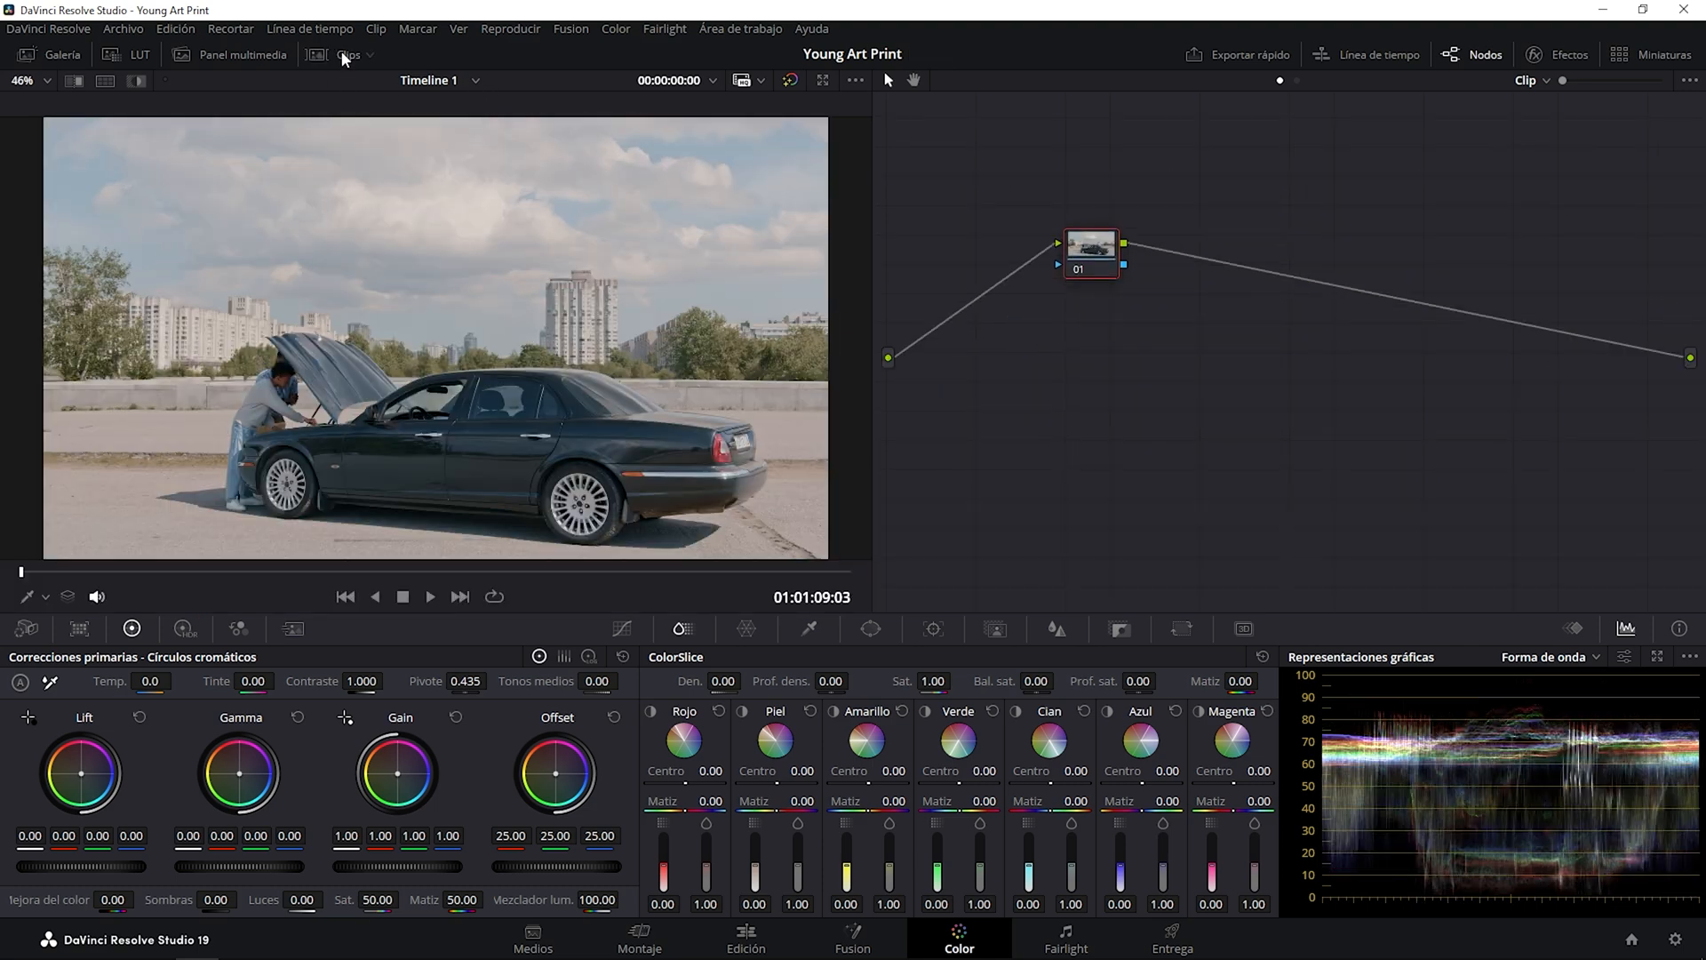
pyautogui.click(32, 57)
pyautogui.rightClick(310, 116)
pyautogui.click(309, 179)
pyautogui.click(62, 54)
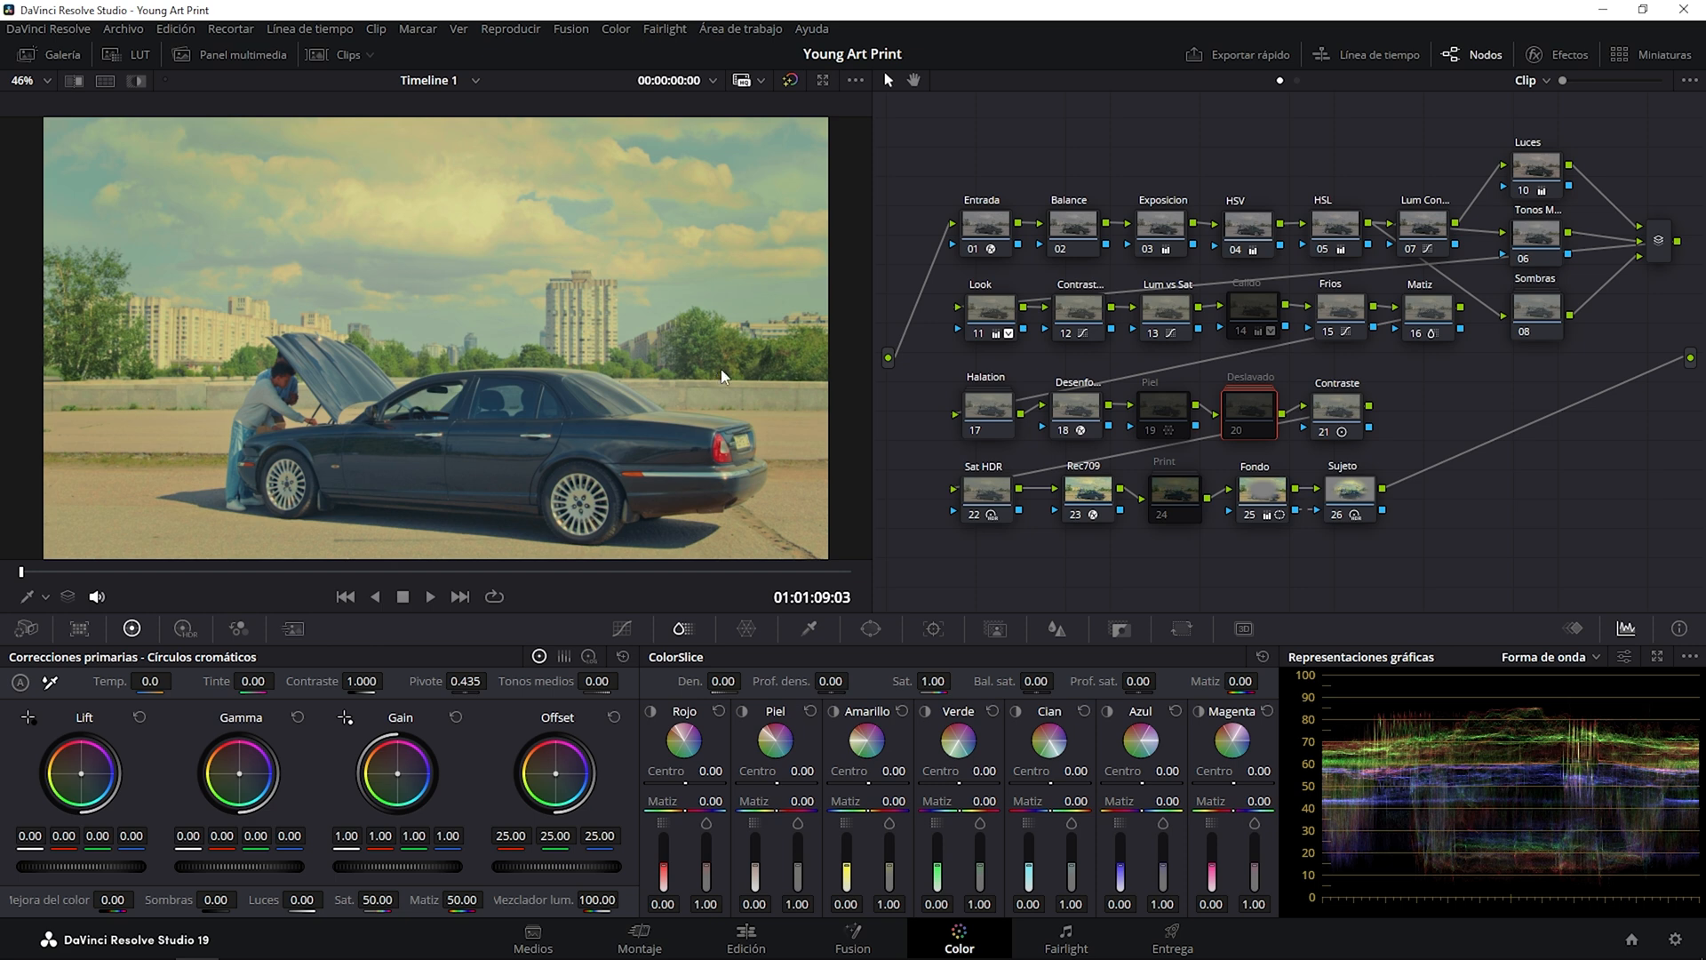
# Bypass the car clip's whole grade repeatedly to compare before and after, leaving it active.
pyautogui.click(790, 81)
pyautogui.click(790, 81)
pyautogui.click(790, 81)
pyautogui.click(790, 81)
pyautogui.click(790, 80)
pyautogui.click(790, 80)
pyautogui.click(790, 81)
pyautogui.click(790, 80)
pyautogui.click(790, 81)
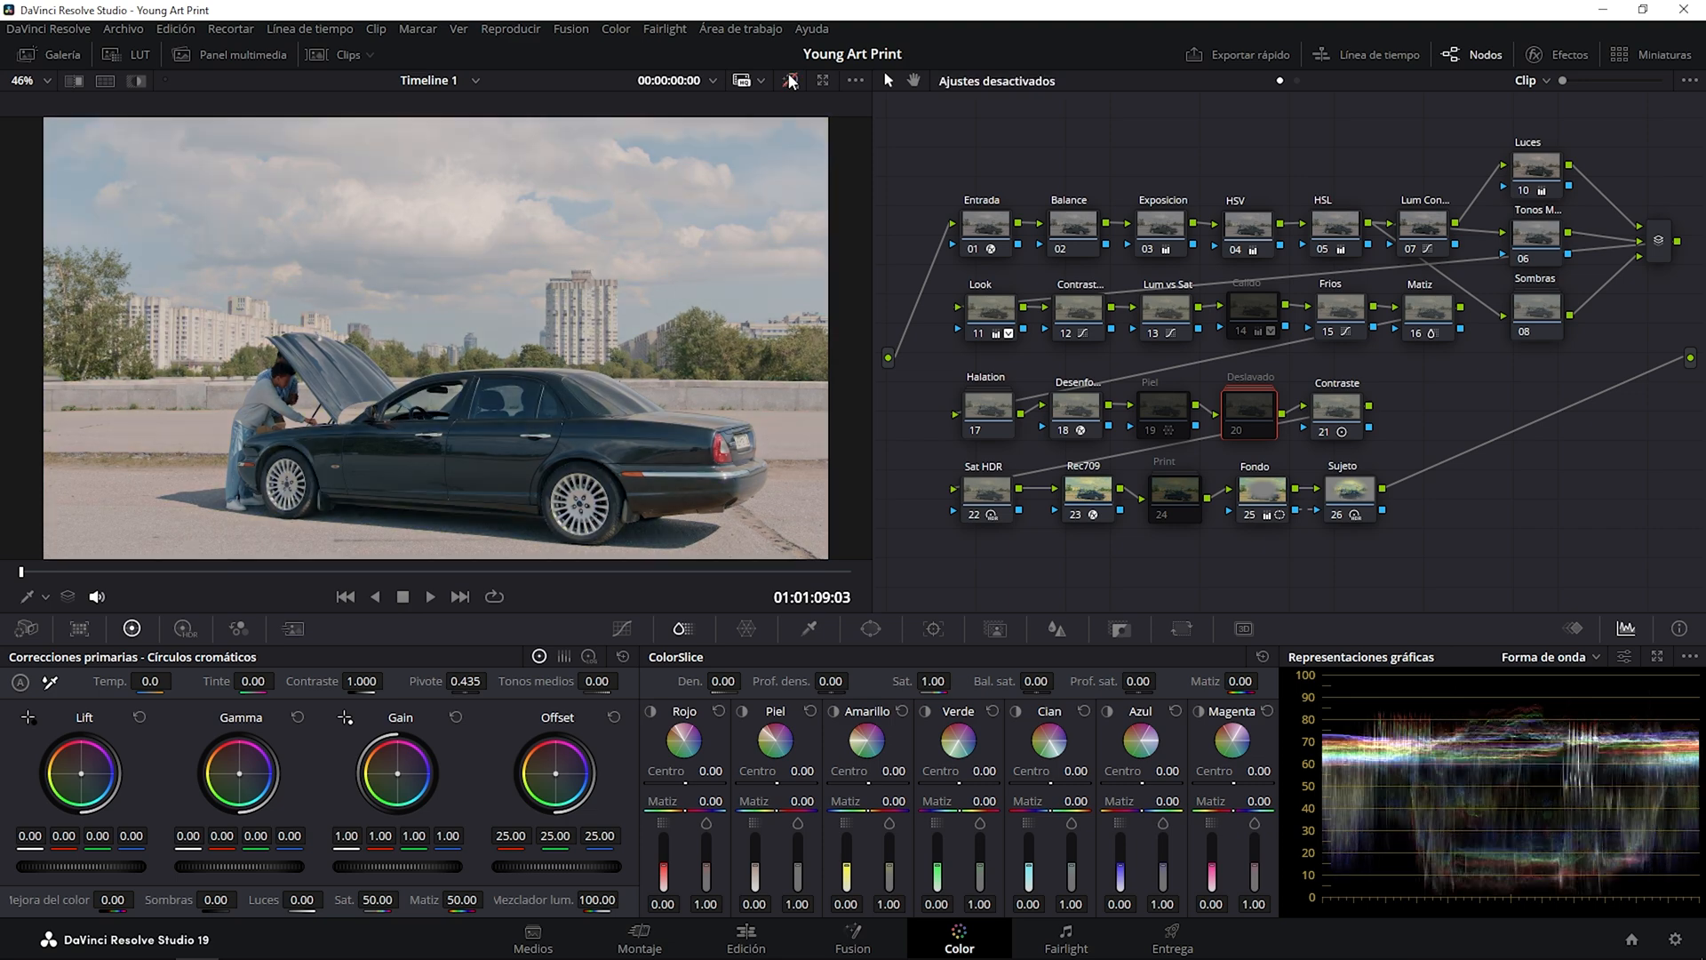
pyautogui.click(790, 81)
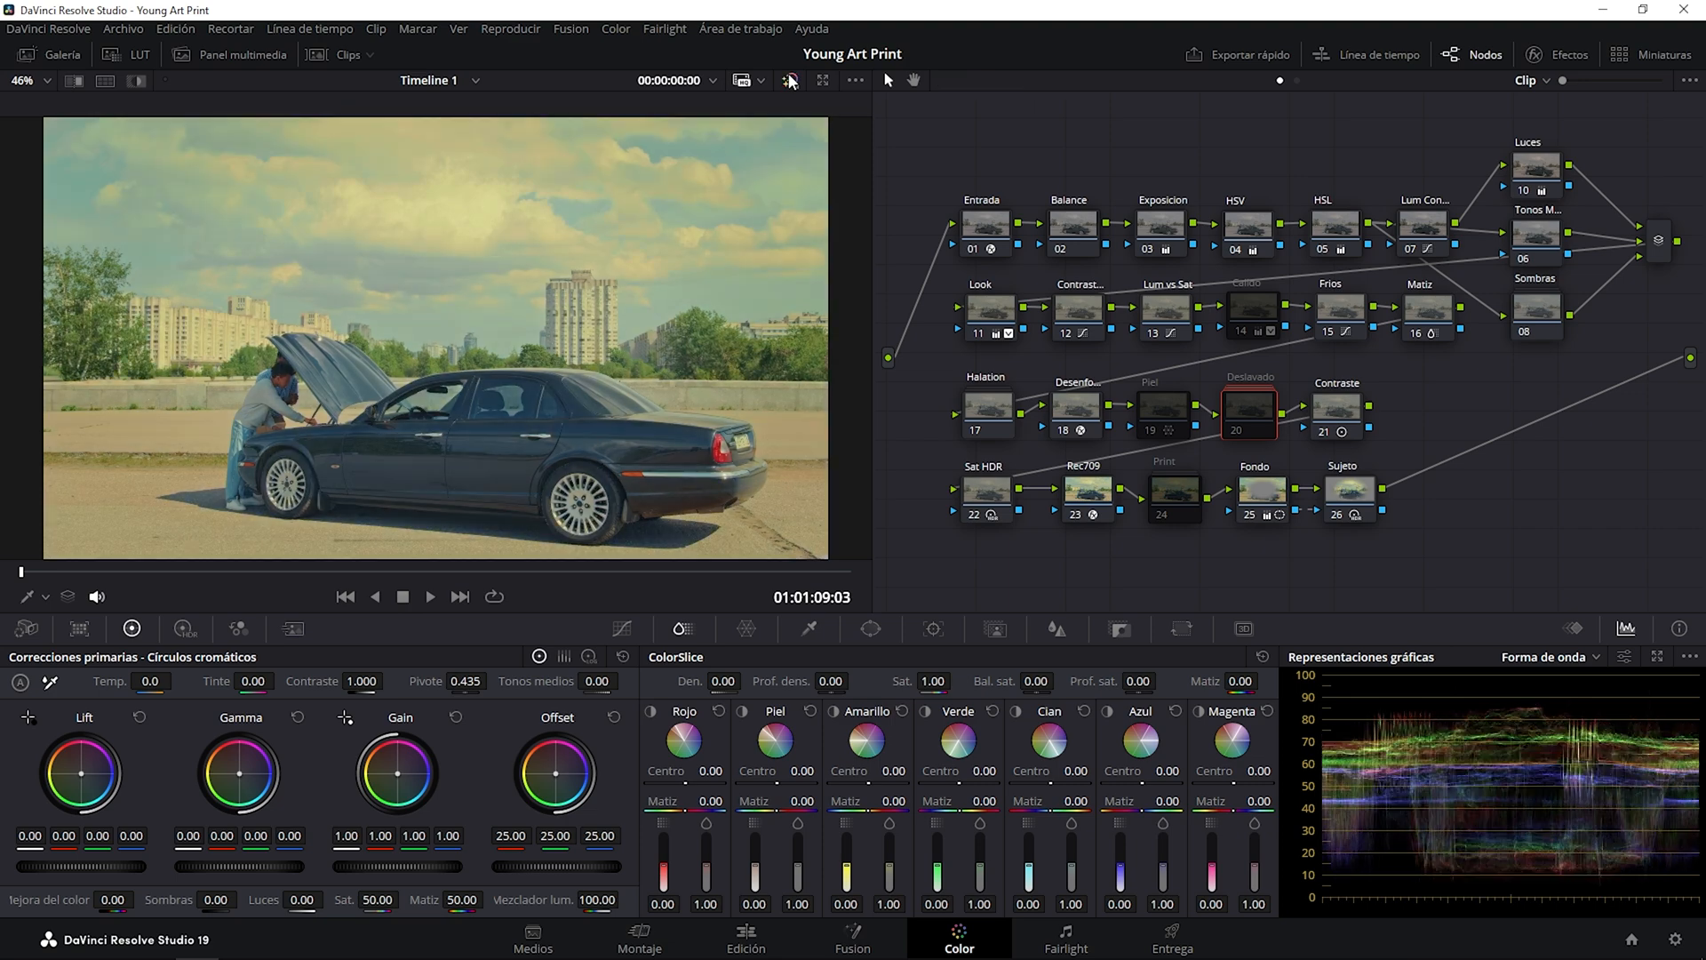
pyautogui.click(790, 81)
pyautogui.click(790, 81)
# Apply the Young Art Print grade from PowerGrade 5 to clip 06, the couple picnicking at sunset.
pyautogui.click(340, 56)
pyautogui.click(657, 558)
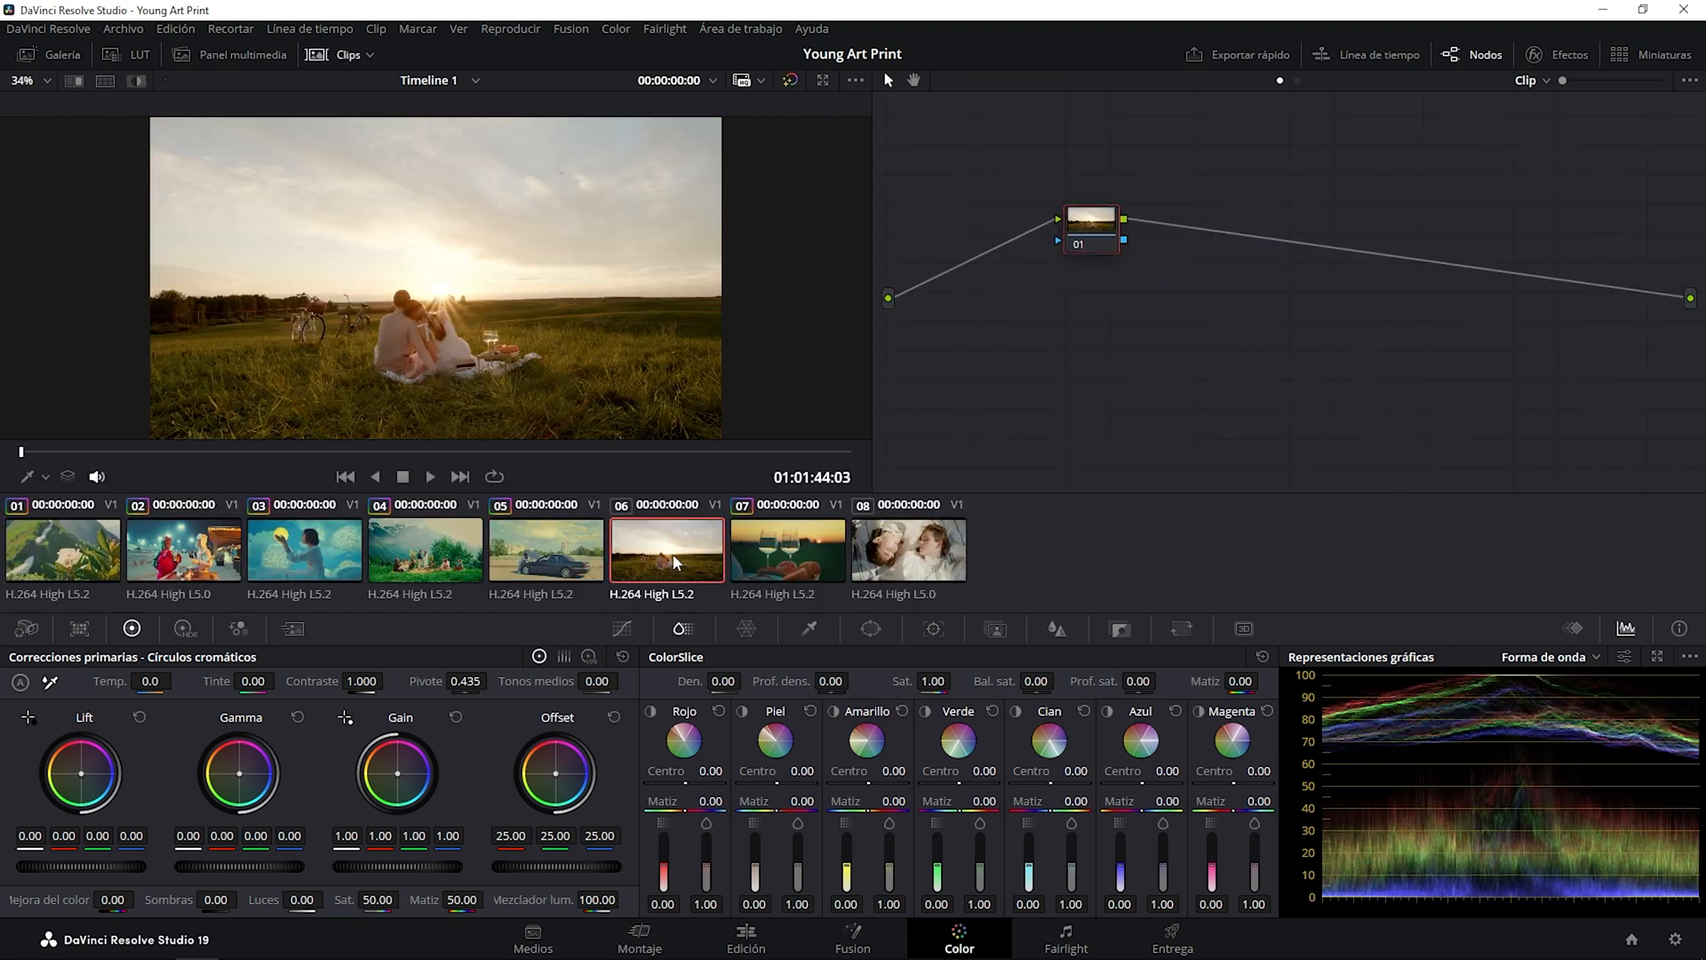
pyautogui.click(338, 55)
pyautogui.click(55, 54)
pyautogui.rightClick(263, 131)
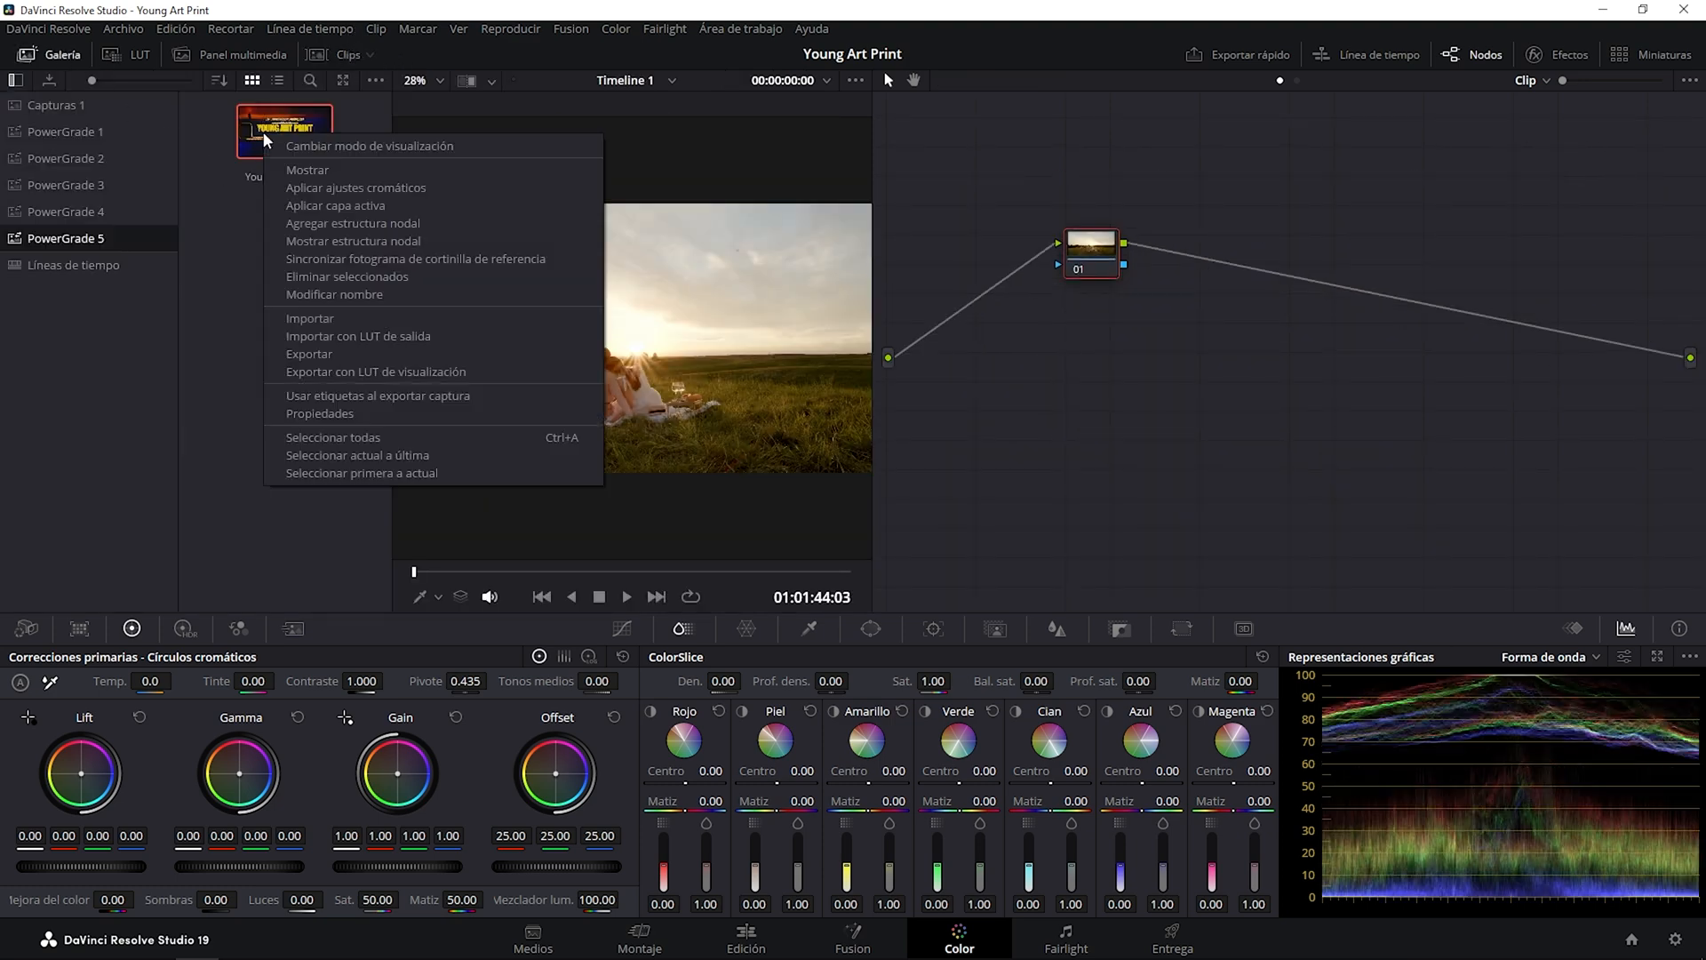
pyautogui.click(302, 186)
pyautogui.click(71, 57)
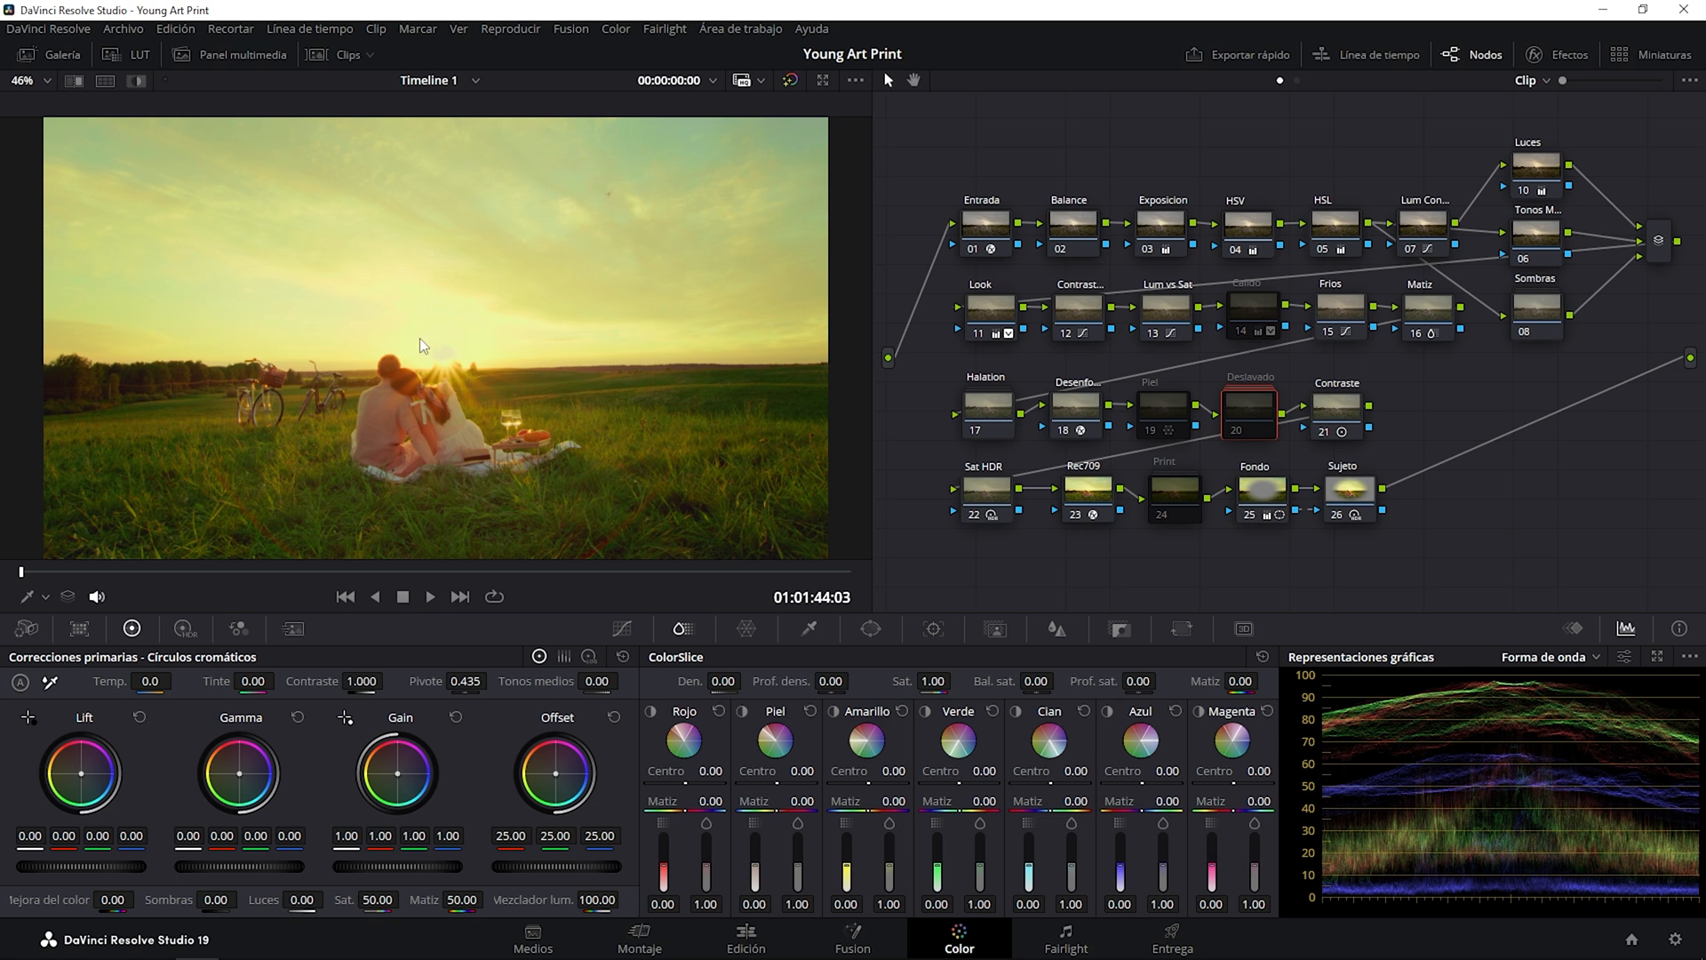
# Set the shadows (Sombras) to -50.00 and the highlights (Luces) to -56.50 on the sunset clip's Exposicion node.
pyautogui.click(1164, 227)
pyautogui.moveTo(168, 899); pyautogui.dragTo(80, 899)
pyautogui.moveTo(264, 899); pyautogui.dragTo(165, 899)
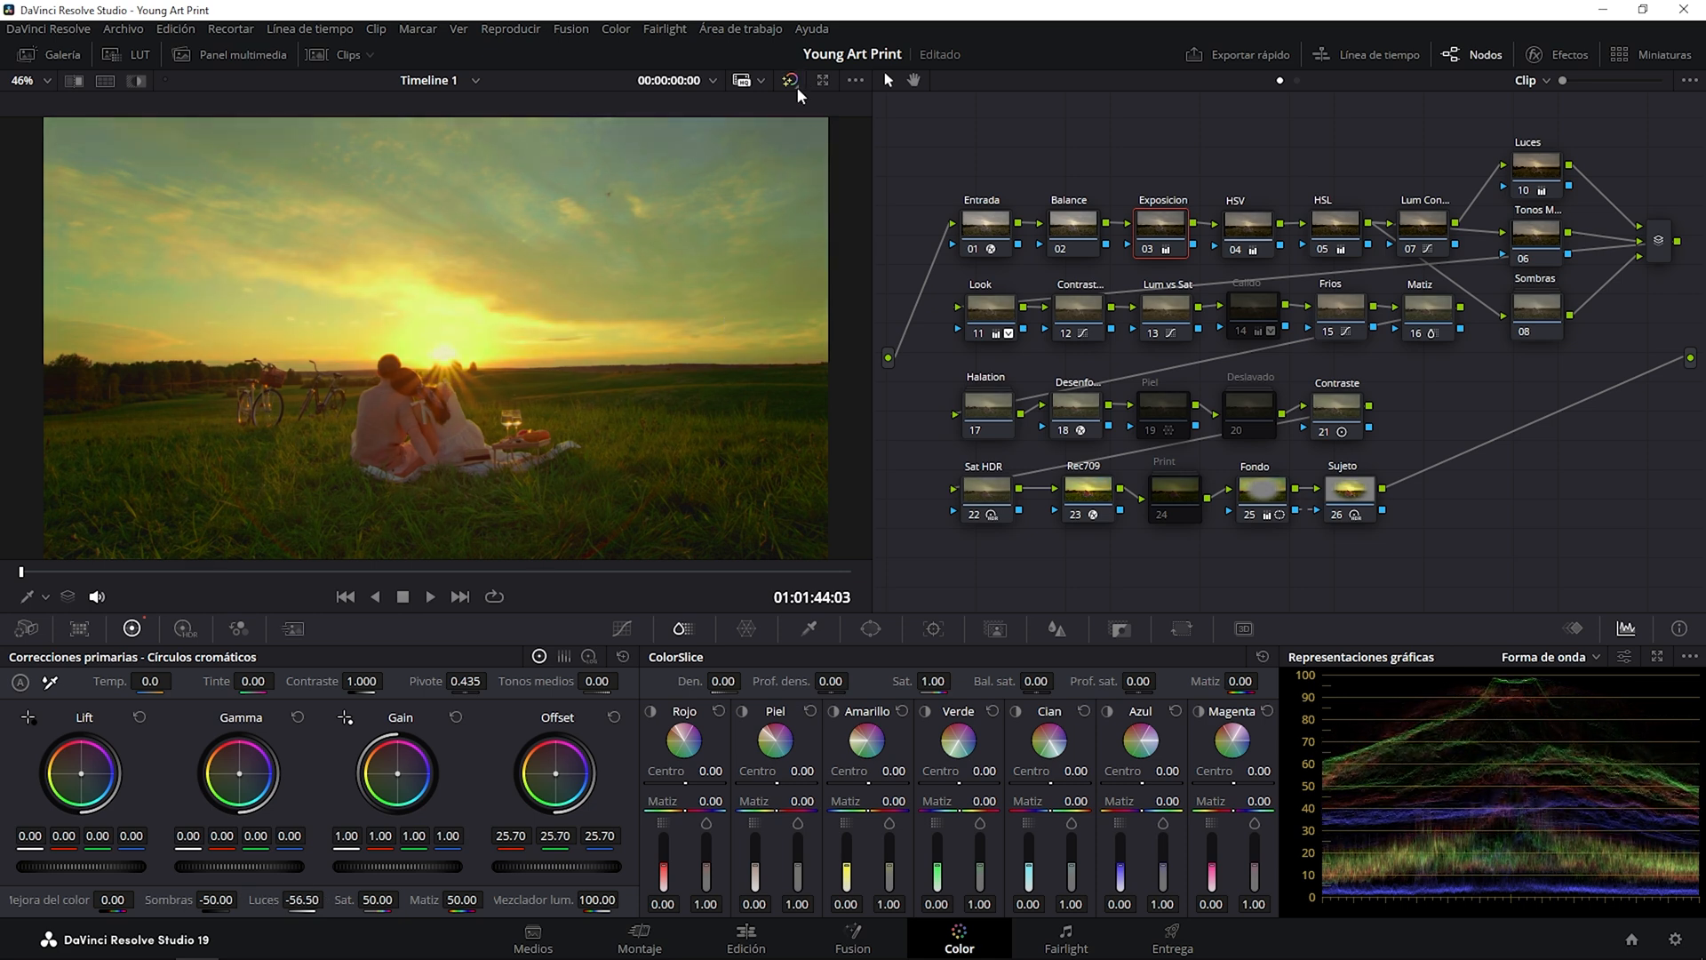
# Toggle the Exposicion node and the whole grade off and on to compare, leaving both active, and play the sunset clip.
pyautogui.click(1148, 251)
pyautogui.click(1147, 251)
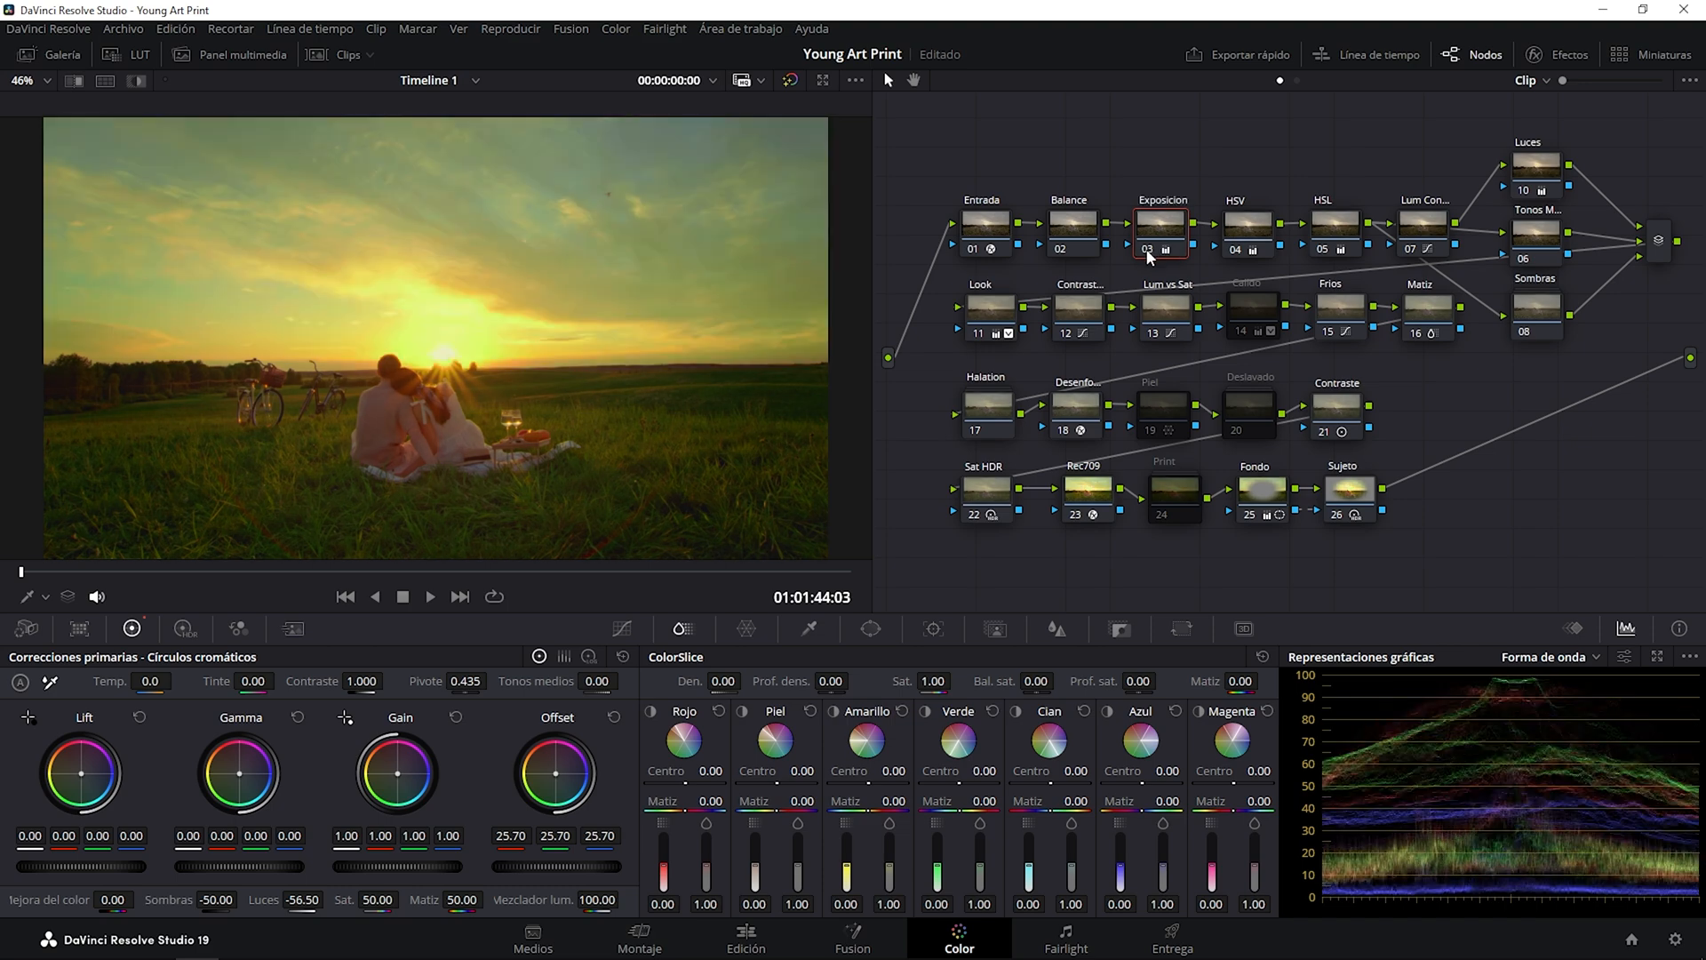
pyautogui.click(791, 79)
pyautogui.click(791, 78)
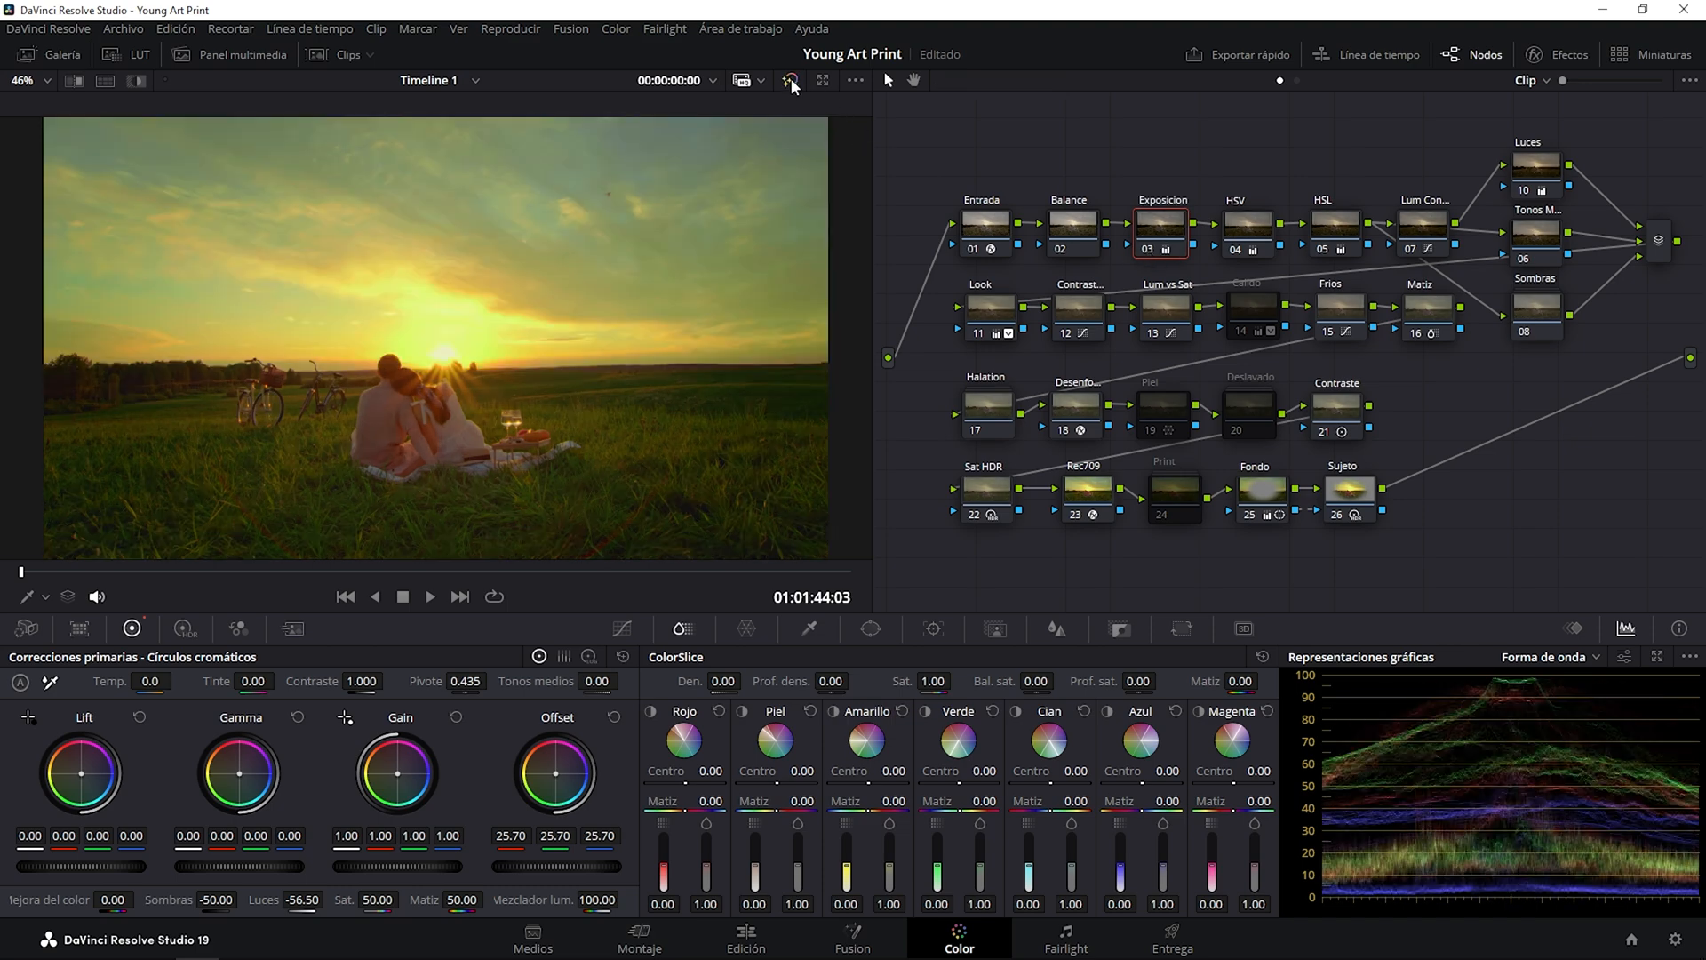
pyautogui.click(1144, 252)
pyautogui.click(1143, 252)
pyautogui.press('space')
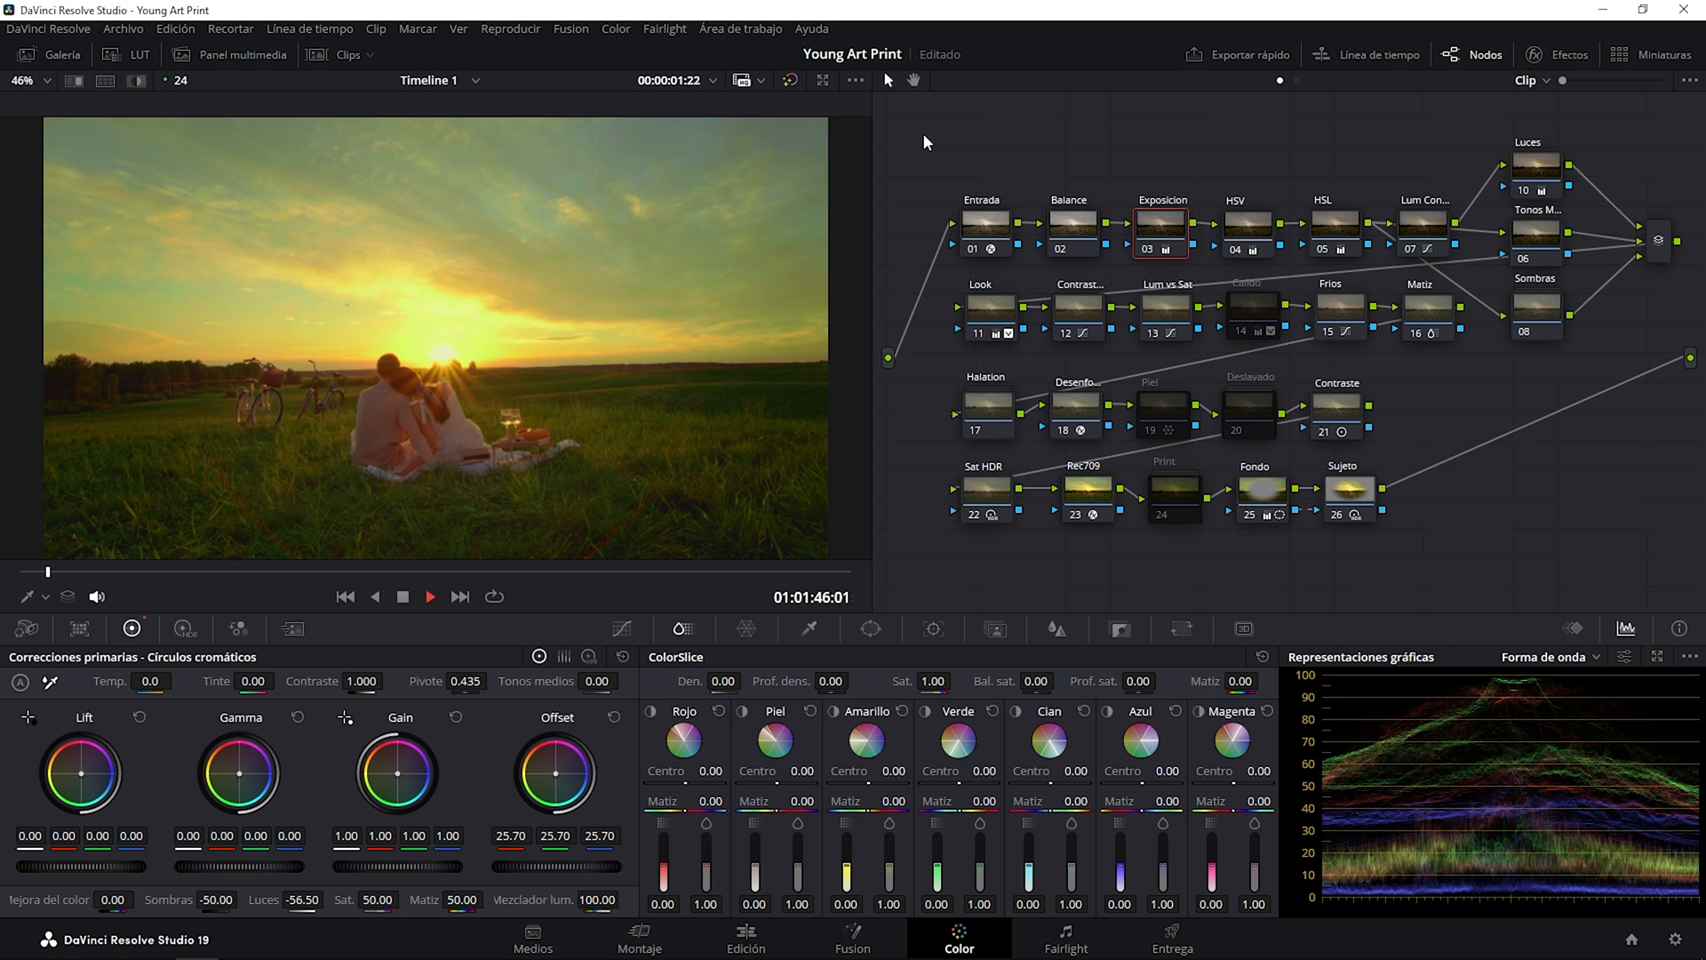